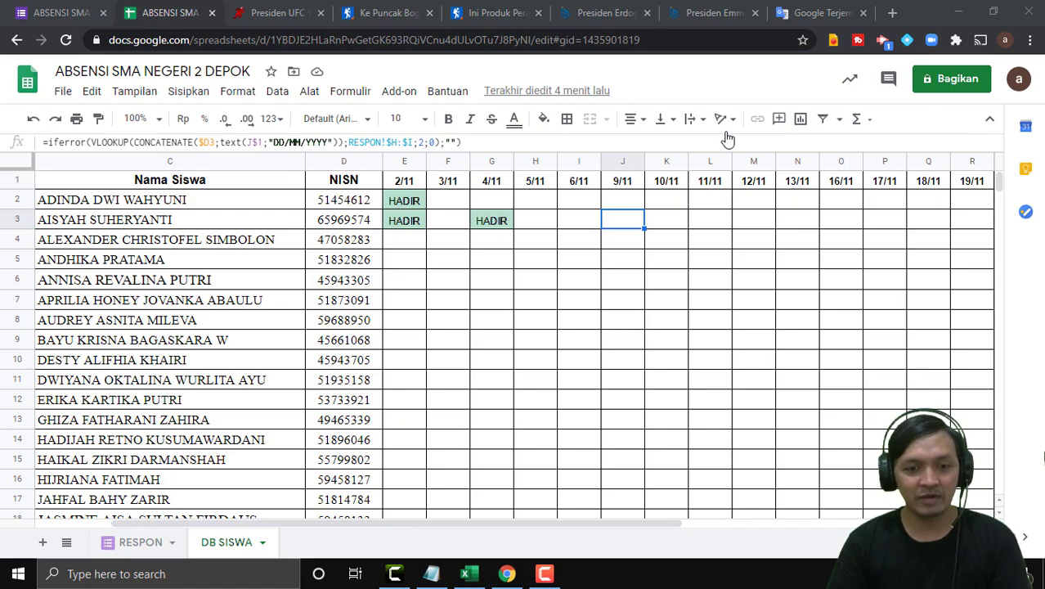
# Inspect the lookup formulas in cells E2, E3, E4 and G3 of the attendance sheet.
pyautogui.scroll(-2, 560, 344)
pyautogui.scroll(2, 560, 348)
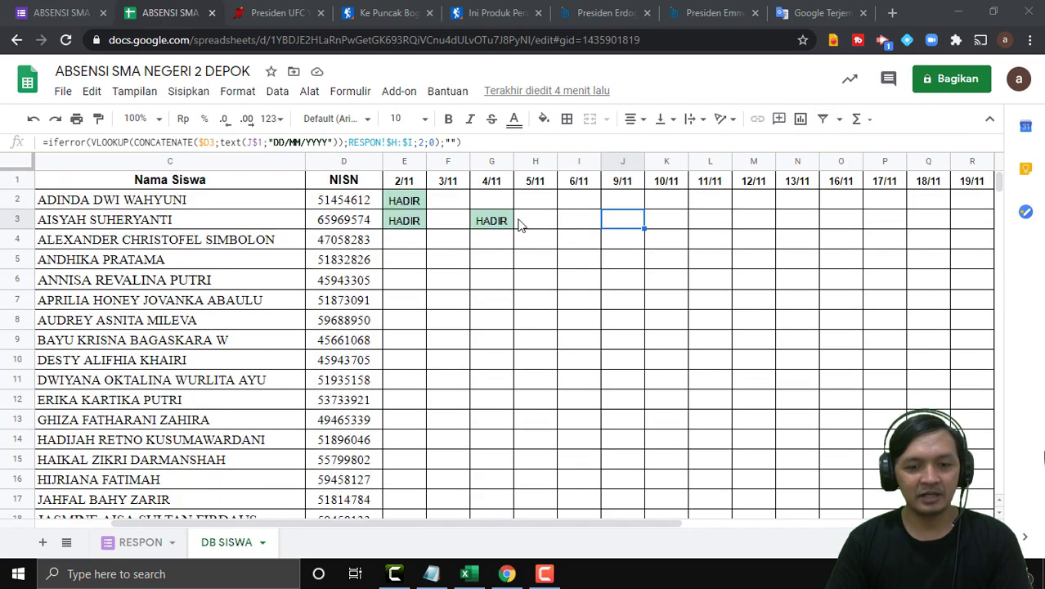
pyautogui.click(411, 238)
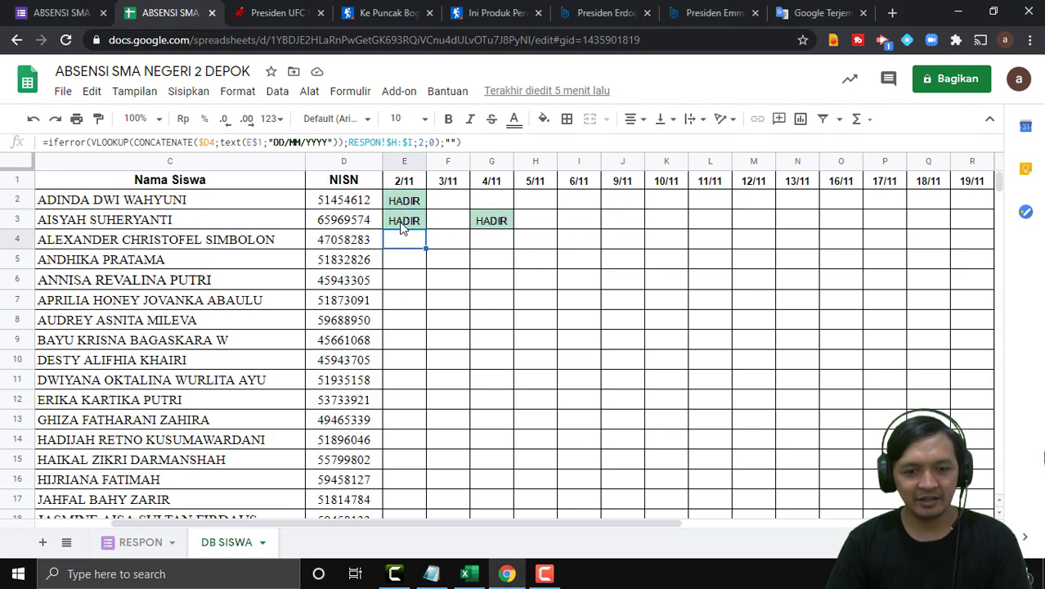
pyautogui.click(482, 229)
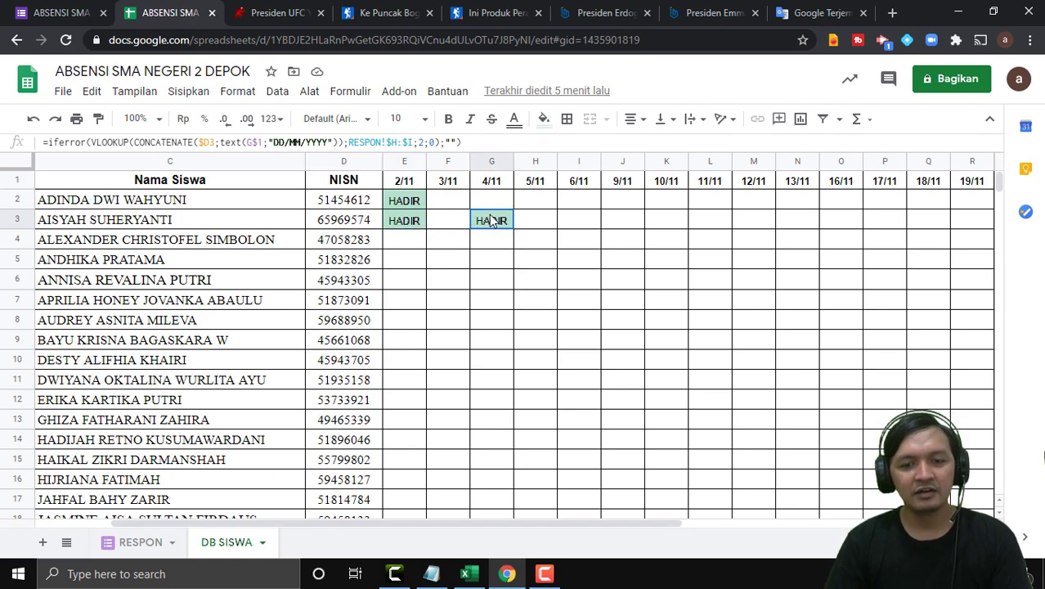
pyautogui.click(413, 205)
pyautogui.click(407, 223)
pyautogui.click(480, 227)
pyautogui.click(419, 229)
pyautogui.click(408, 202)
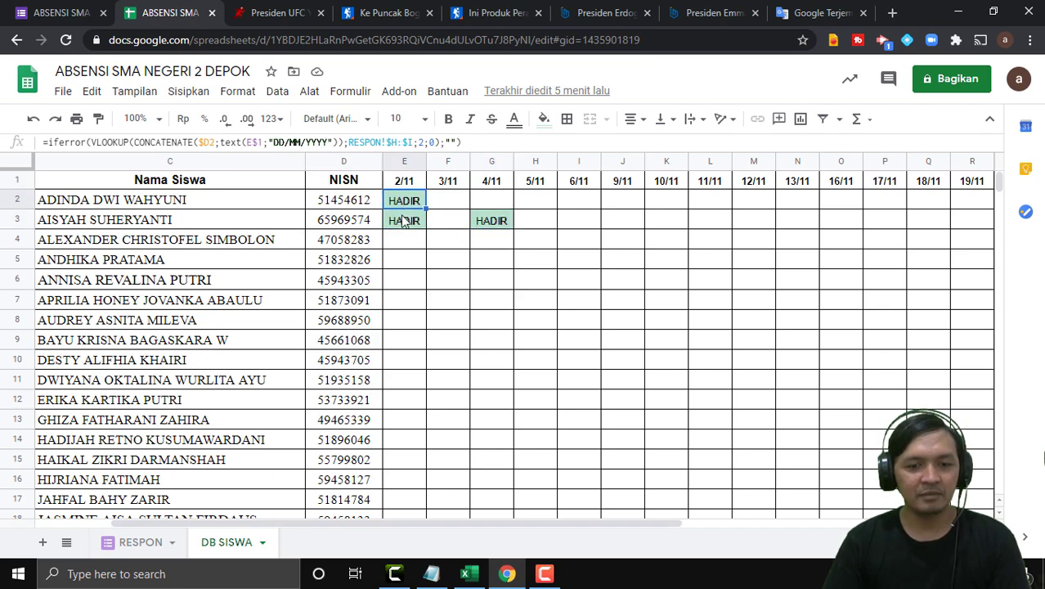
pyautogui.click(404, 221)
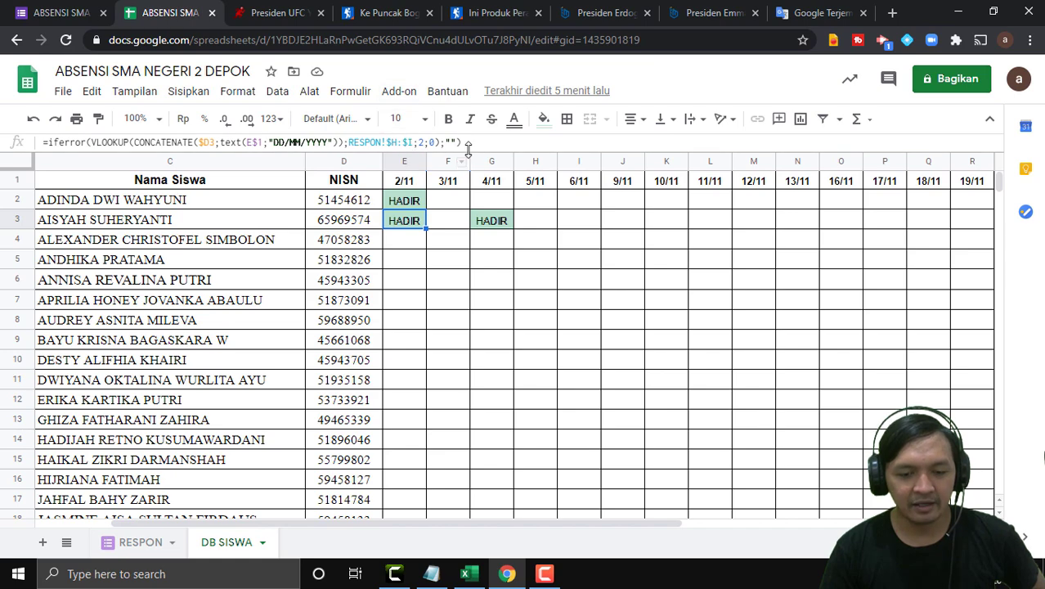
# Check the formulas against the saved Notepad notes, then return to the percobaan Excel workbook.
pyautogui.click(427, 574)
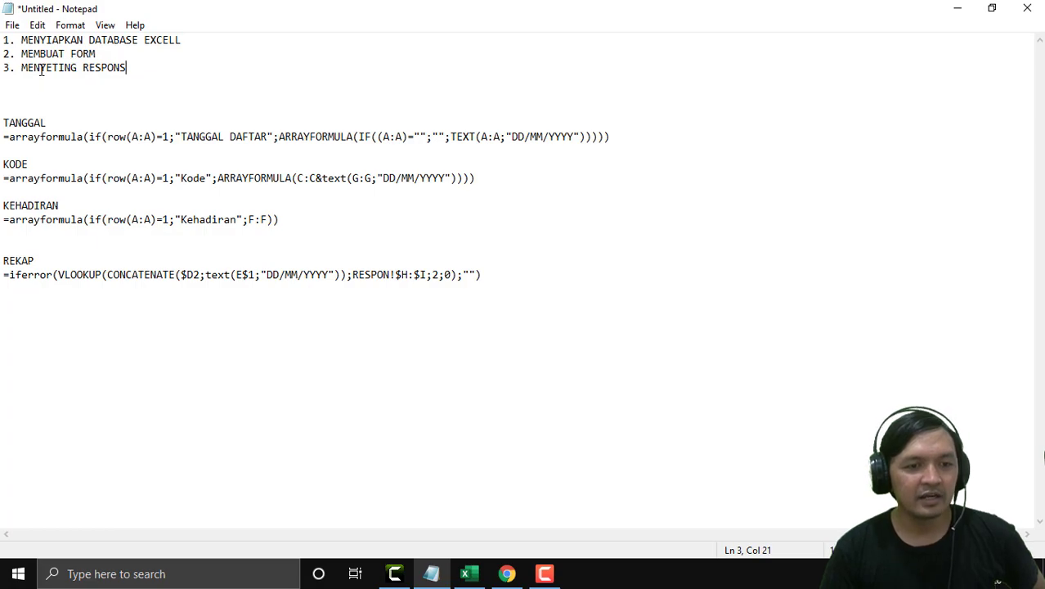
pyautogui.click(957, 8)
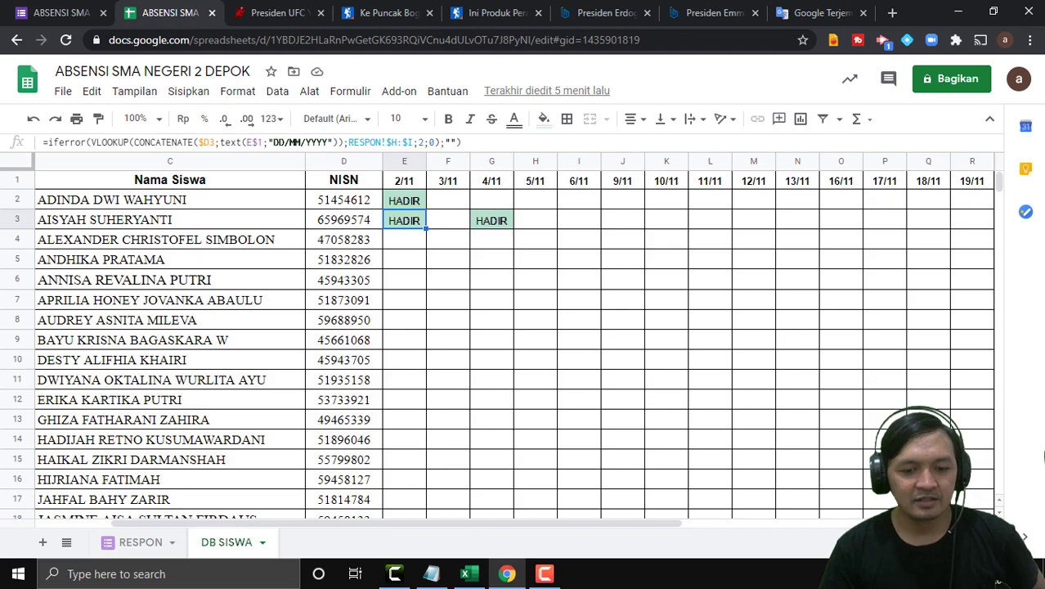
pyautogui.click(468, 577)
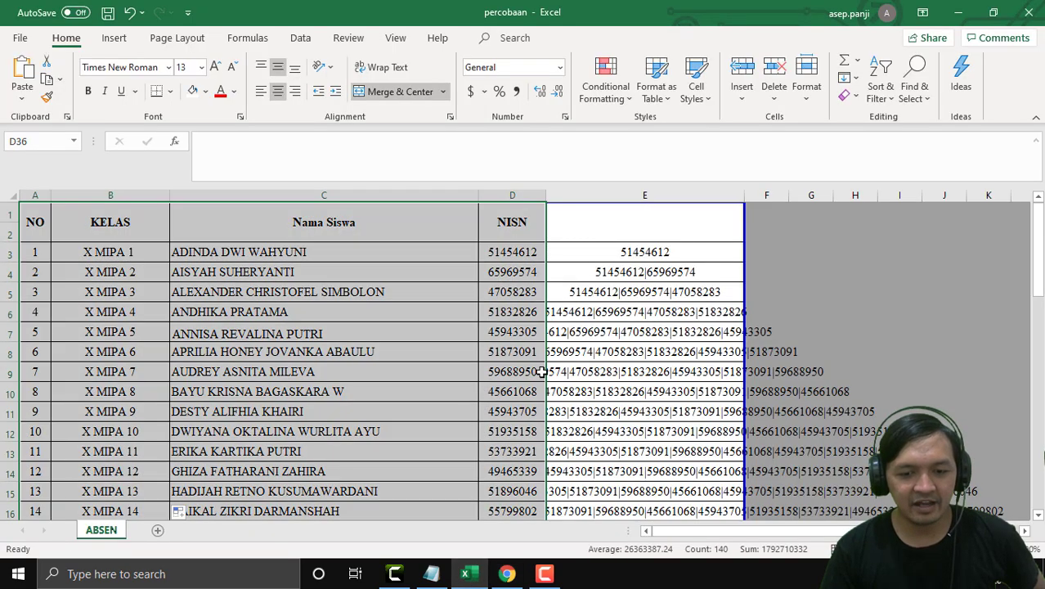
# Clear the contents of helper range E3:G36 holding the joined NISN values.
pyautogui.click(619, 256)
pyautogui.moveTo(574, 256); pyautogui.dragTo(826, 491)
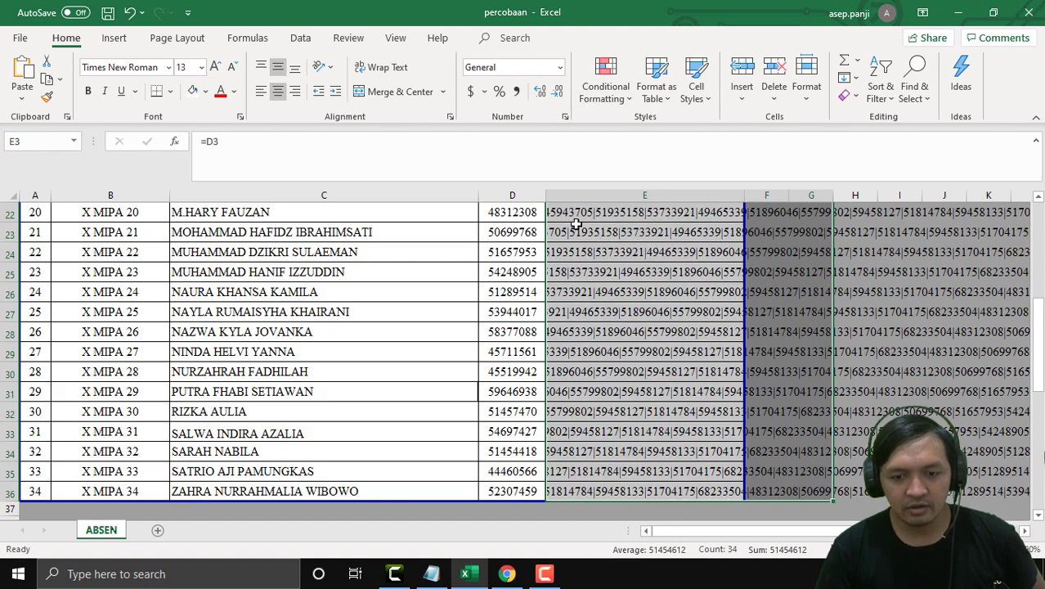
pyautogui.rightClick(577, 224)
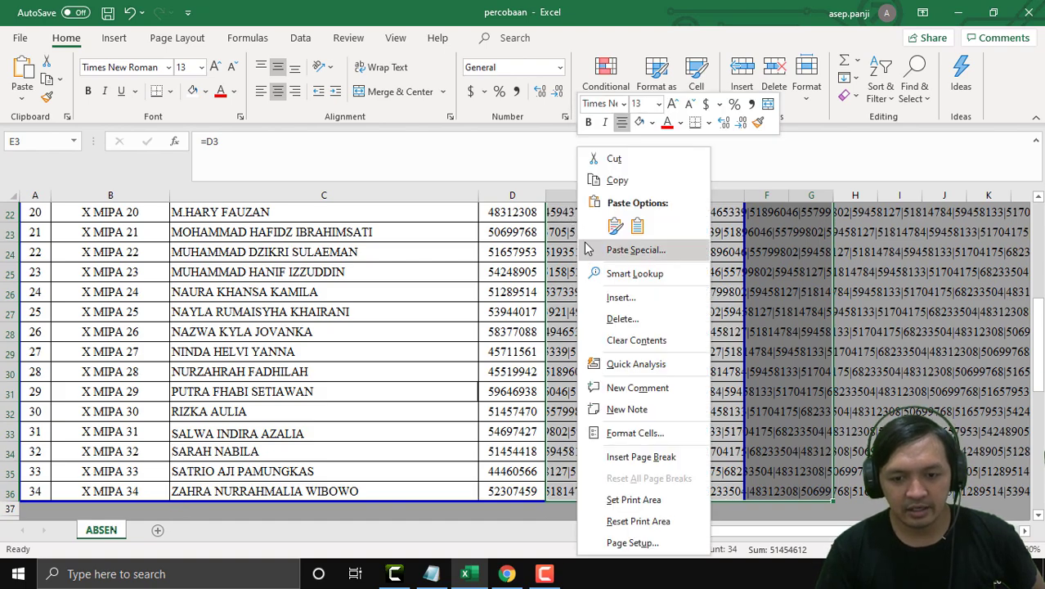
pyautogui.click(637, 341)
pyautogui.scroll(7, 648, 345)
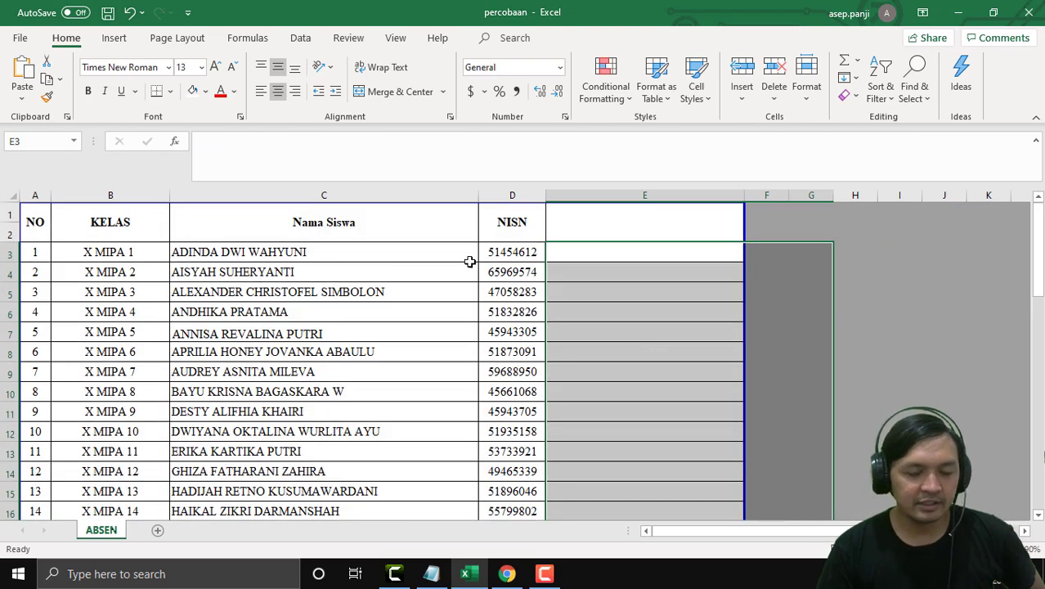
pyautogui.click(790, 211)
# Select the KELAS-to-NISN header cells and copy the student name in C4.
pyautogui.click(91, 230)
pyautogui.moveTo(91, 230); pyautogui.dragTo(425, 491)
pyautogui.moveTo(532, 115); pyautogui.dragTo(532, 222)
pyautogui.click(251, 267)
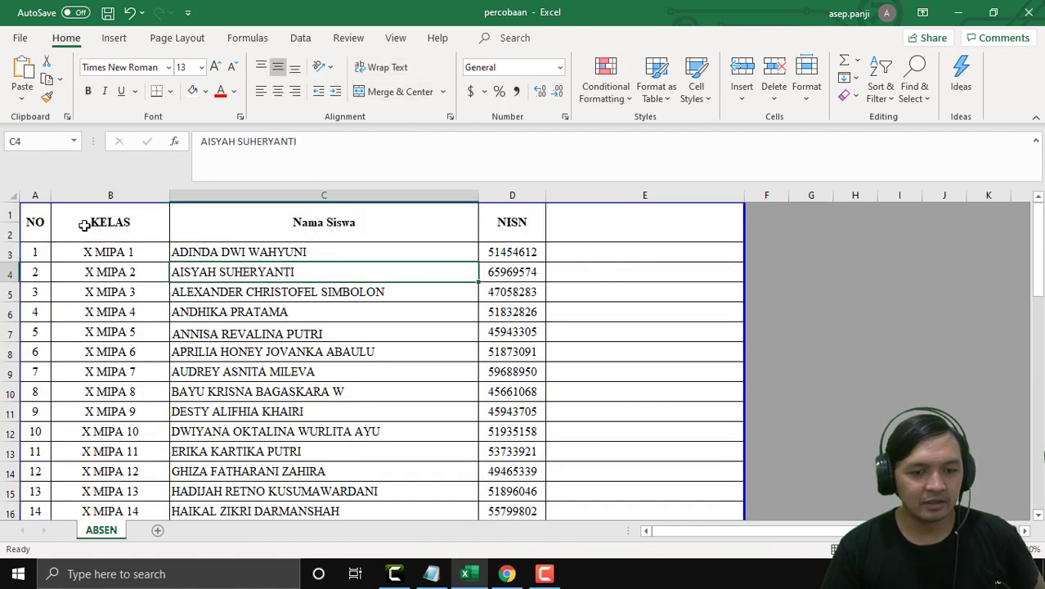
pyautogui.hotkey('ctrl', 'c')
pyautogui.click(376, 247)
pyautogui.click(508, 217)
pyautogui.click(517, 273)
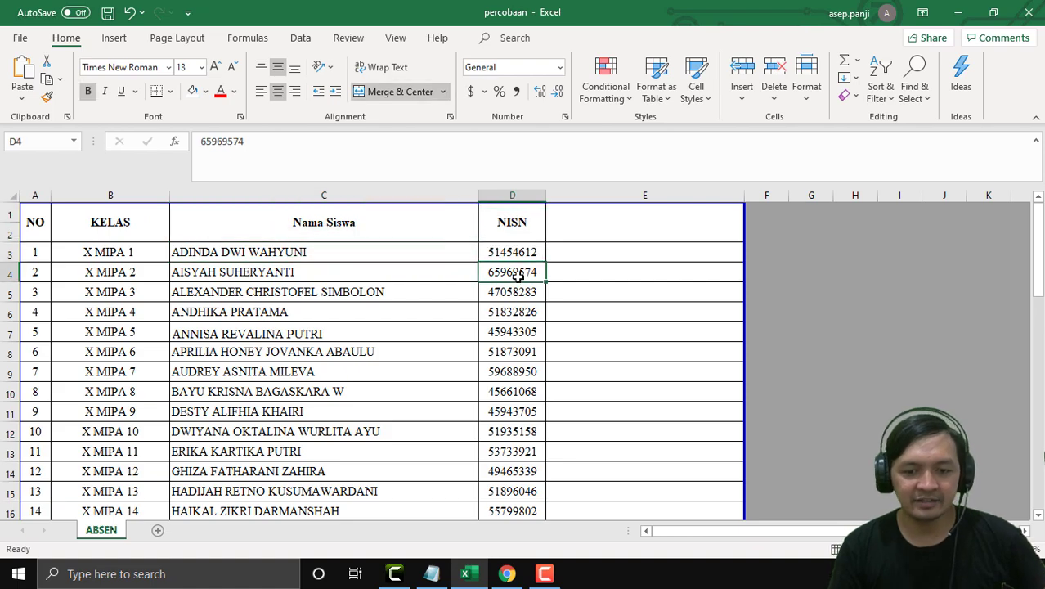
pyautogui.moveTo(521, 224); pyautogui.dragTo(518, 3)
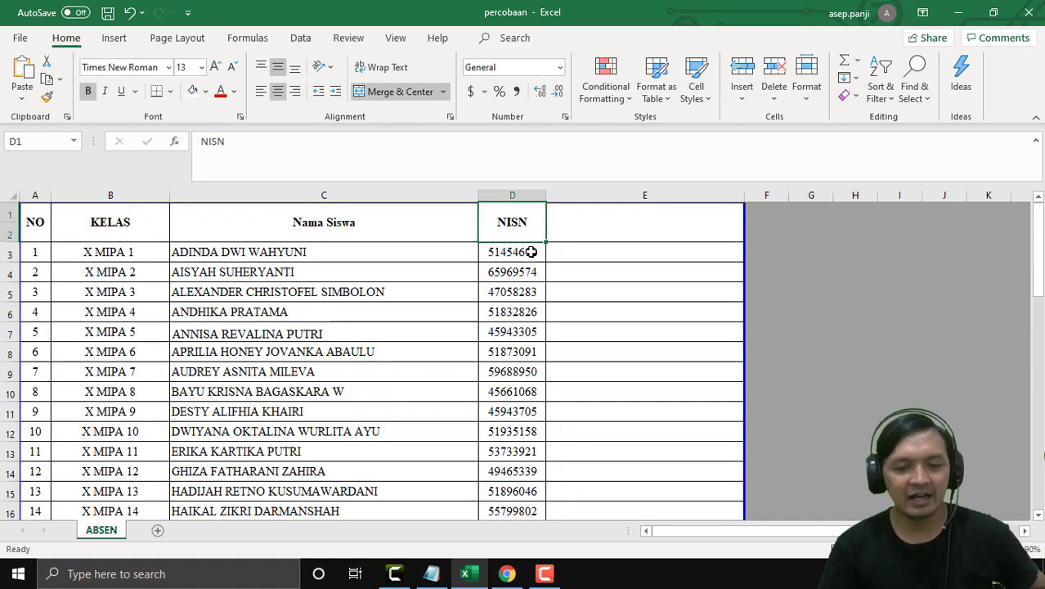
# Select the whole student table A1:E36, then deselect it by picking F3.
pyautogui.moveTo(33, 220); pyautogui.dragTo(629, 449)
pyautogui.scroll(12, 595, 443)
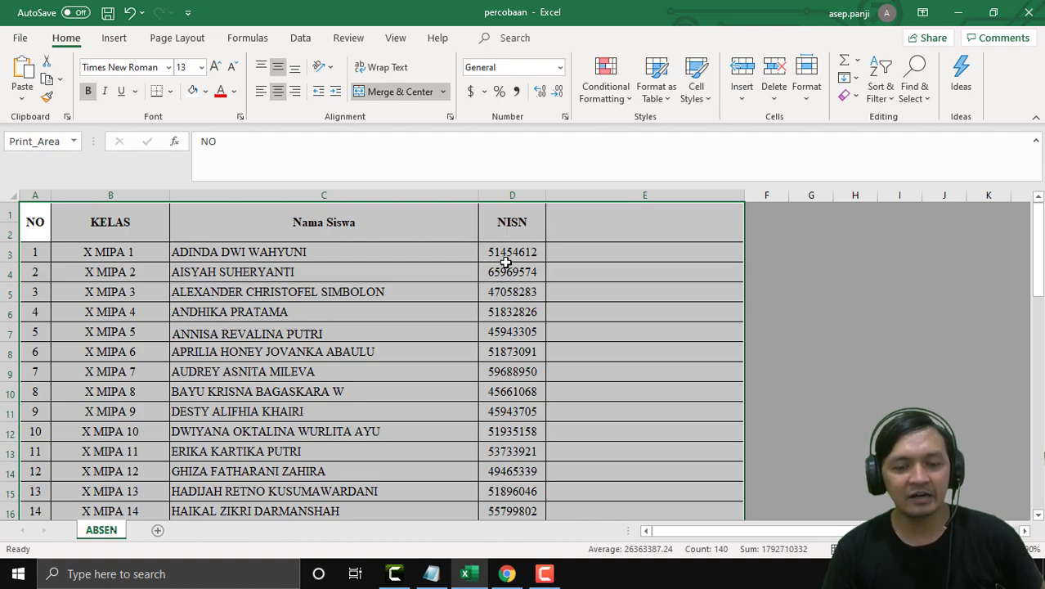
pyautogui.click(784, 258)
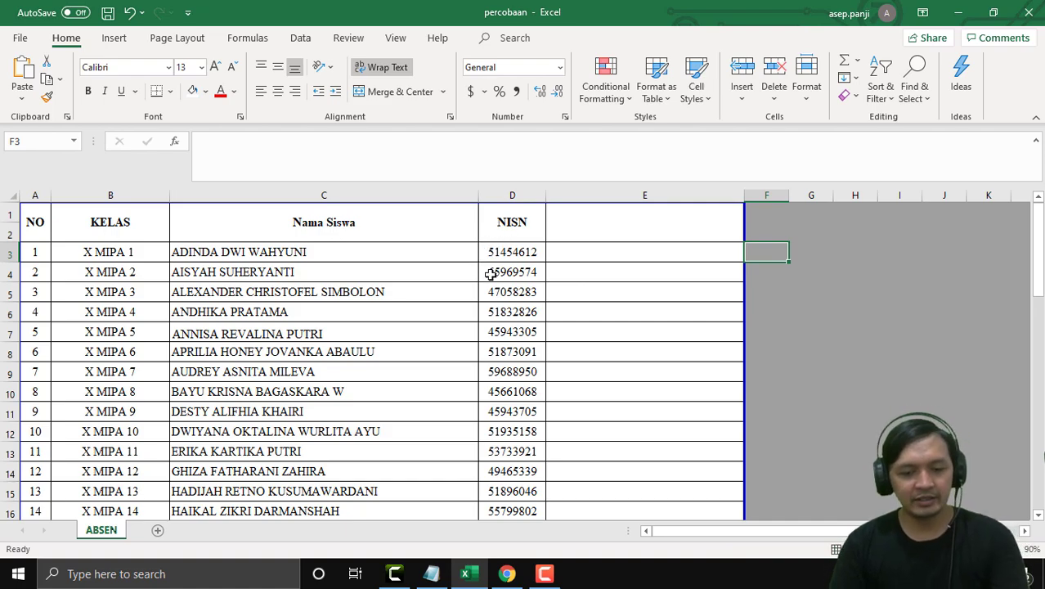
pyautogui.moveTo(512, 574)
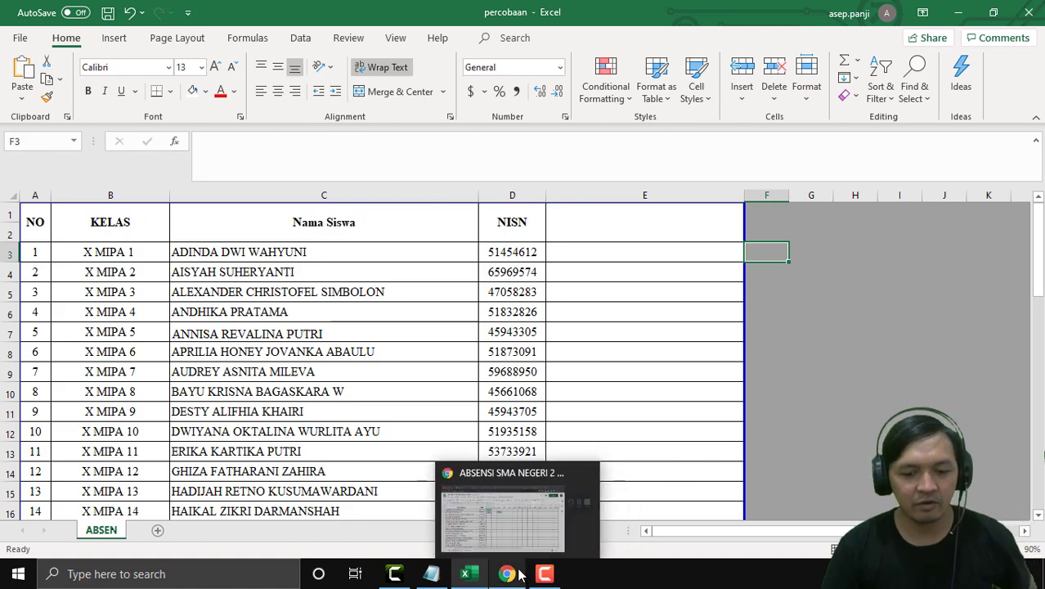
# Search 'google formulir' in a new Chrome tab and go to the Google Forms home page.
pyautogui.click(516, 572)
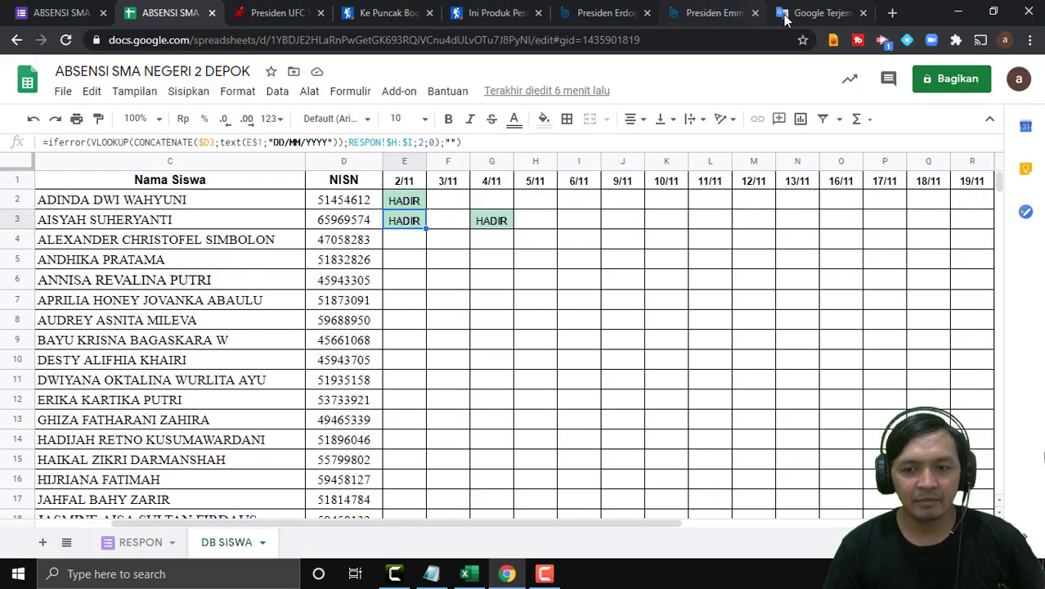
pyautogui.click(893, 12)
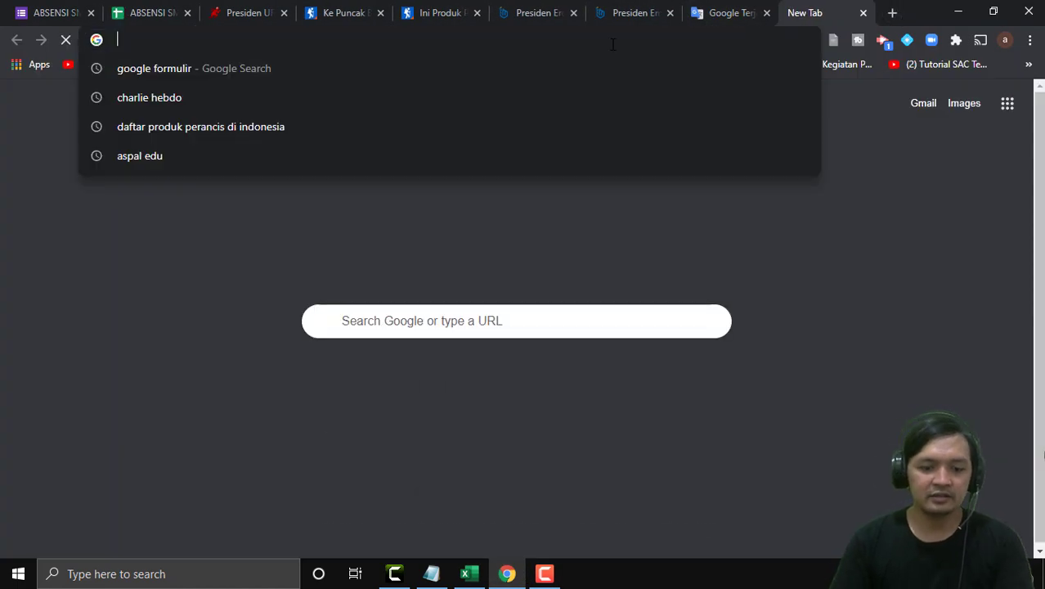
pyautogui.write('goog:')
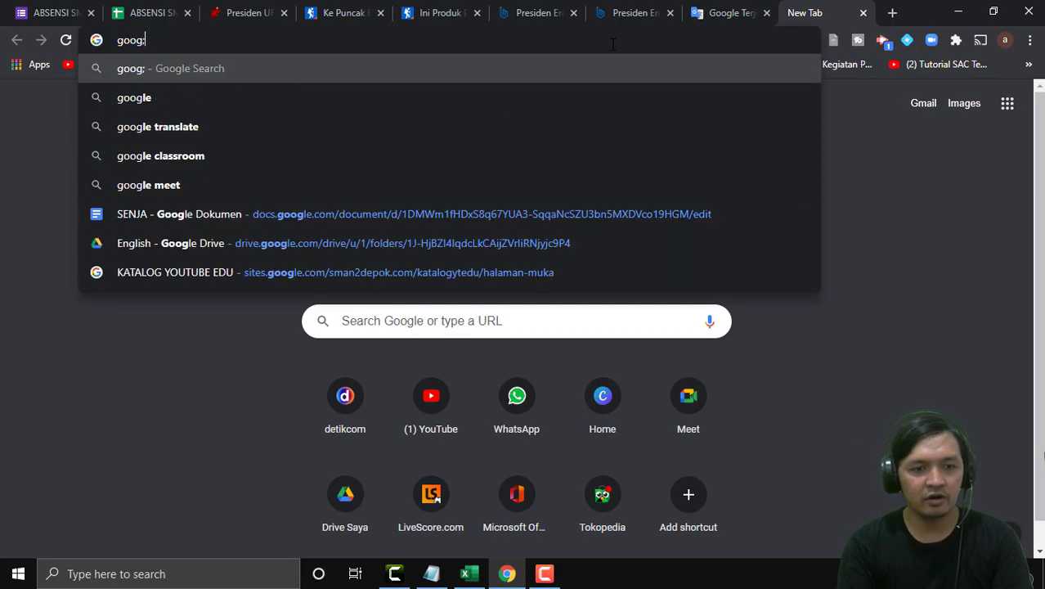
pyautogui.press('BackSpace')
pyautogui.write('le fo')
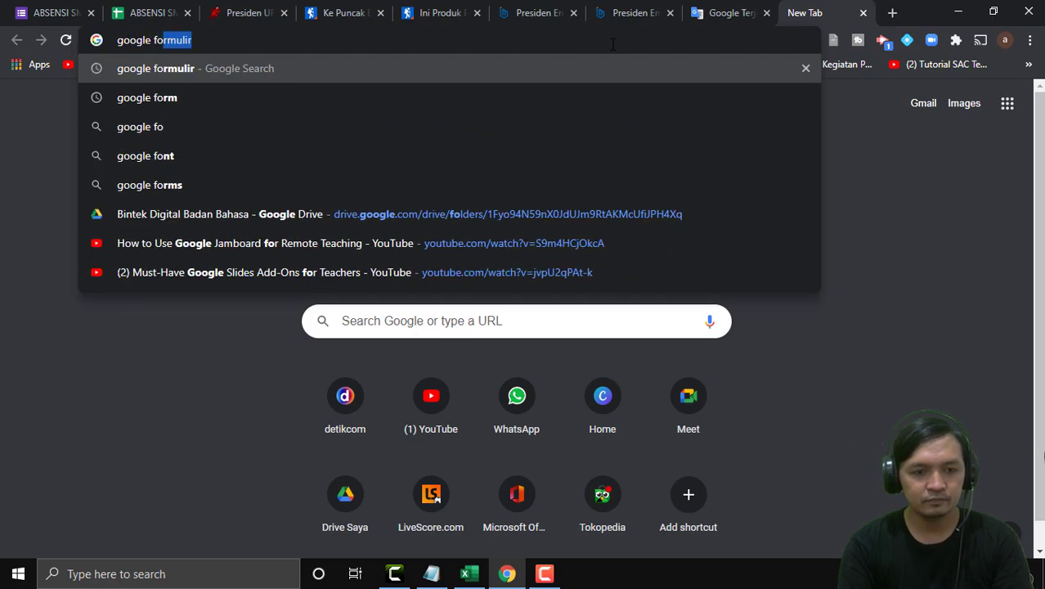
pyautogui.write('rm')
pyautogui.press('BackSpace')
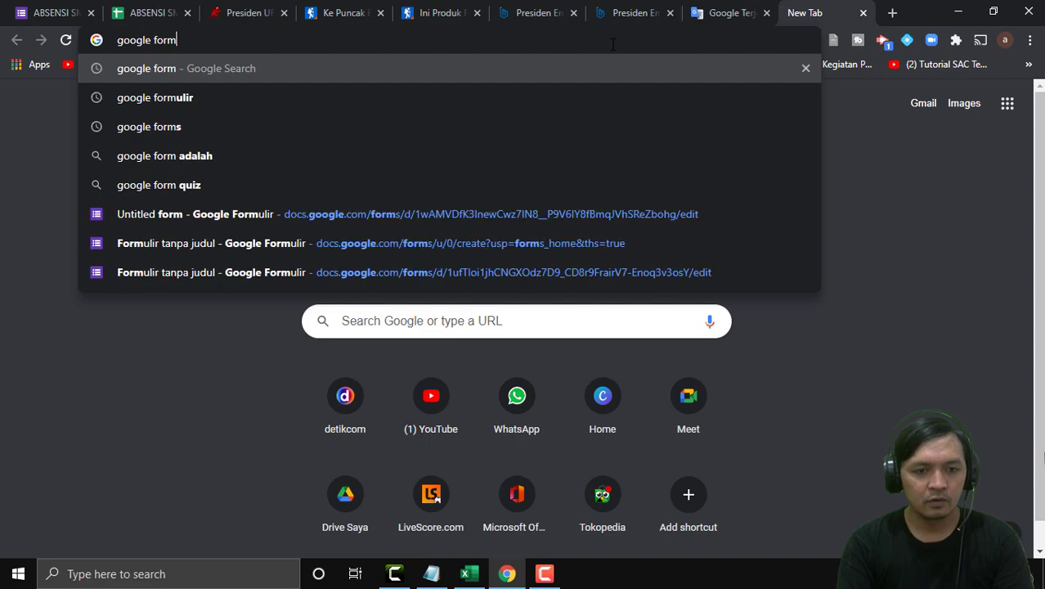
pyautogui.write('ulir')
pyautogui.press('Return')
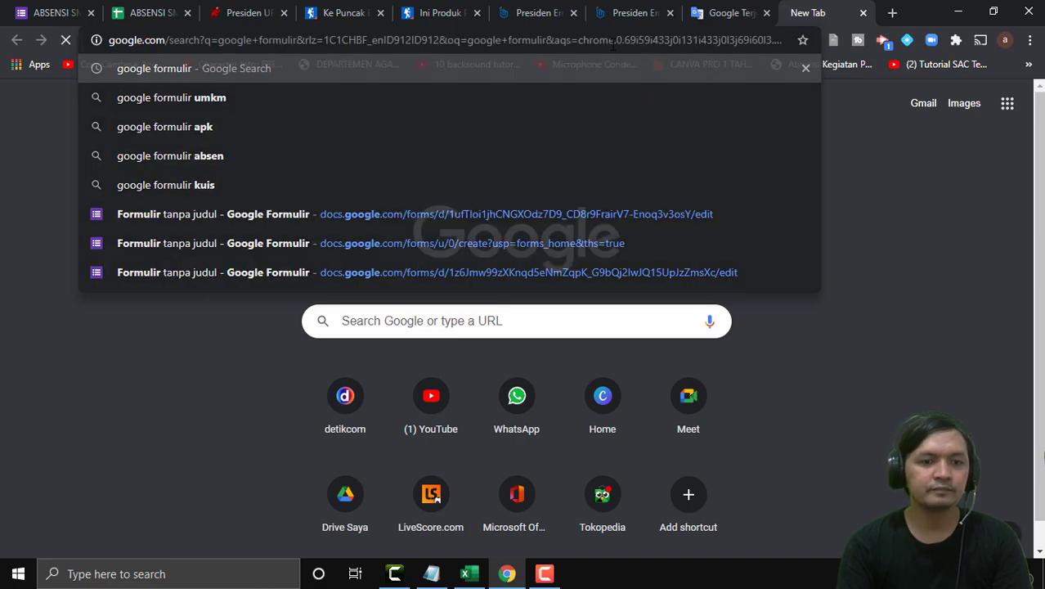
pyautogui.click(332, 244)
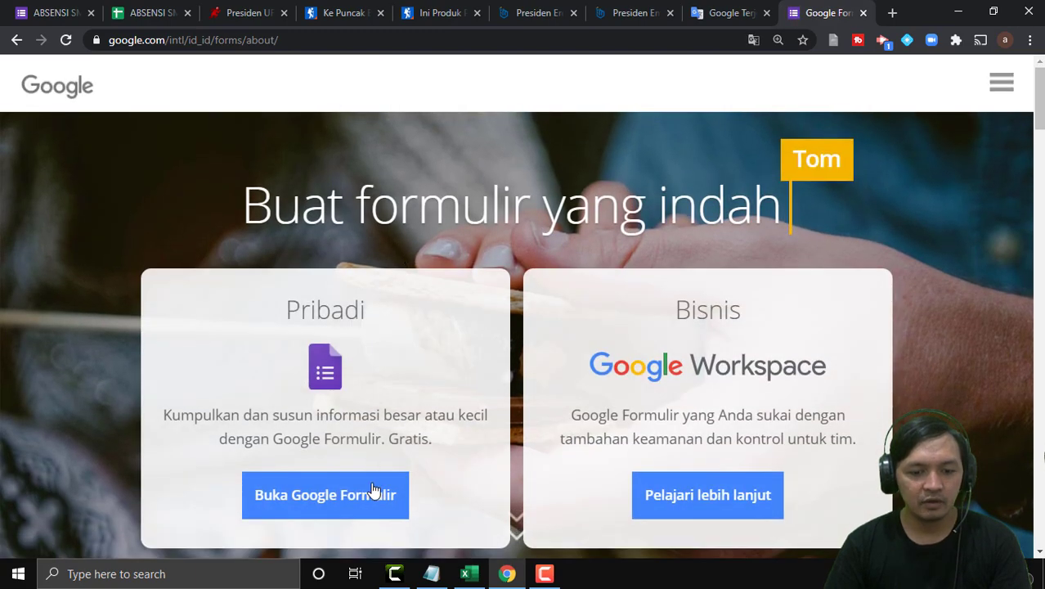
pyautogui.click(373, 493)
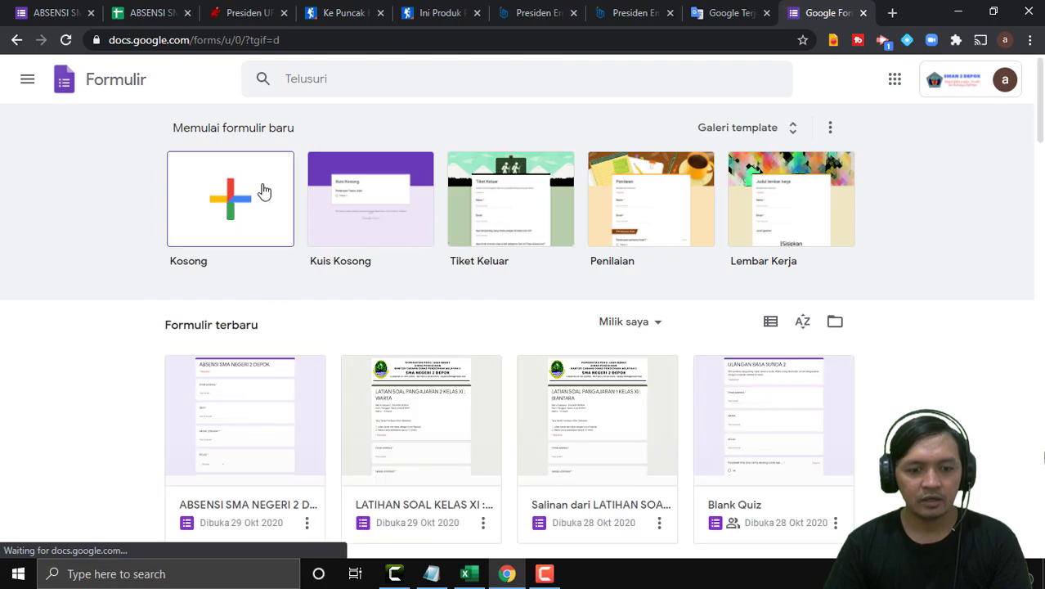
# Create a blank form and title it 'PRESENSI SMA NEGERI 2 DEPOK'.
pyautogui.click(246, 203)
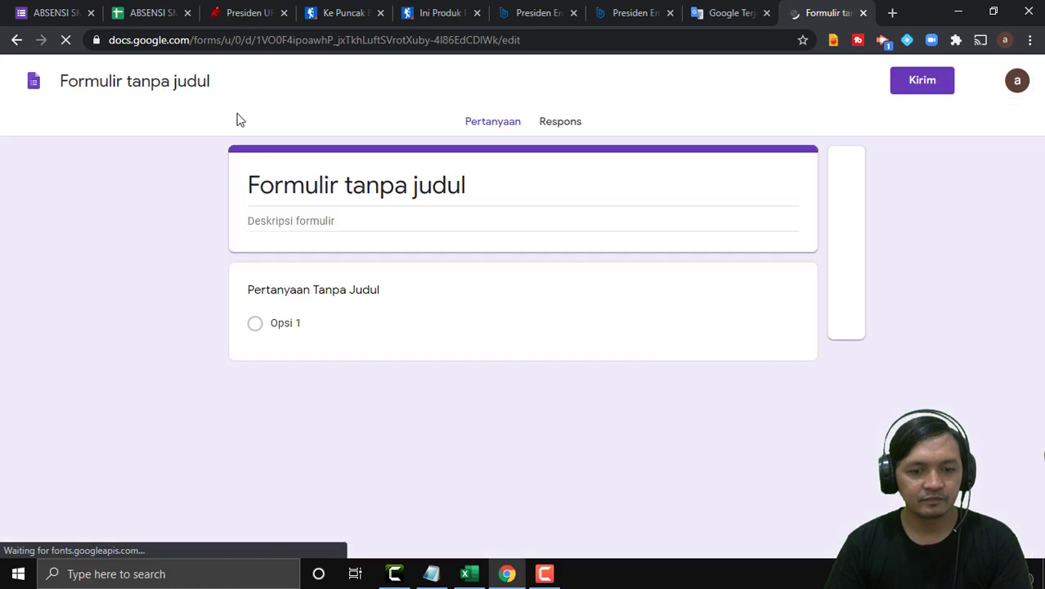
pyautogui.click(308, 192)
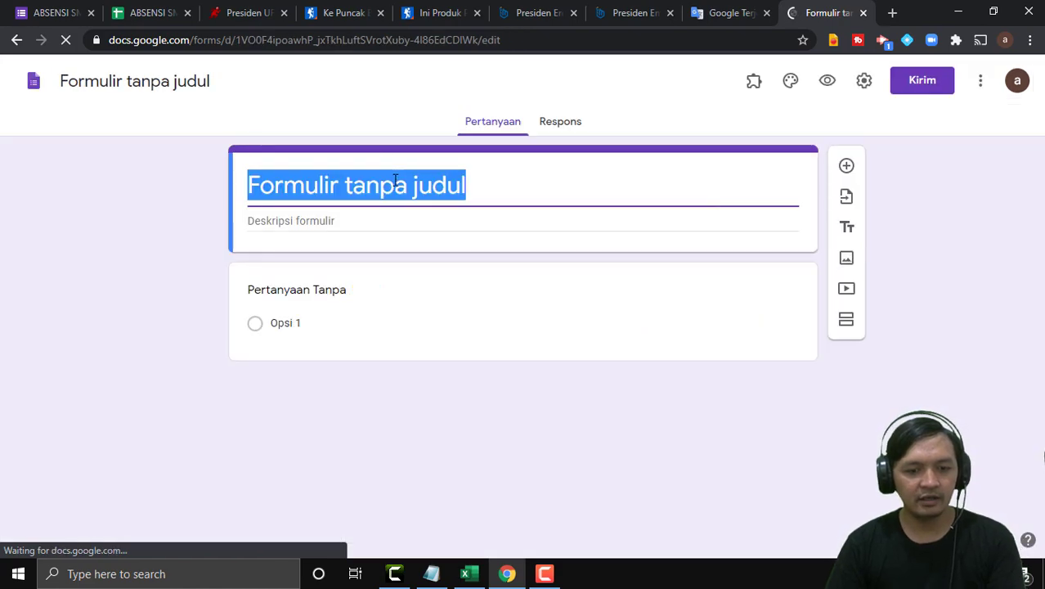
pyautogui.write('ABESE')
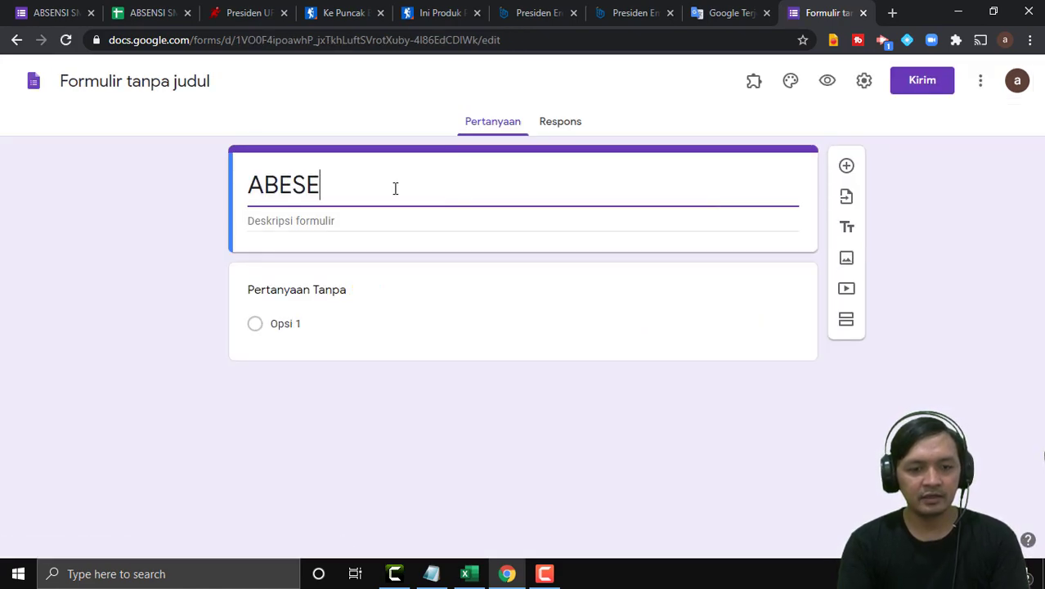
pyautogui.write('NISI')
pyautogui.press('BackSpace')
pyautogui.press('BackSpace')
pyautogui.press('BackSpace')
pyautogui.press('BackSpace')
pyautogui.press('BackSpace')
pyautogui.press('BackSpace')
pyautogui.press('BackSpace')
pyautogui.press('BackSpace')
pyautogui.write('PRESE')
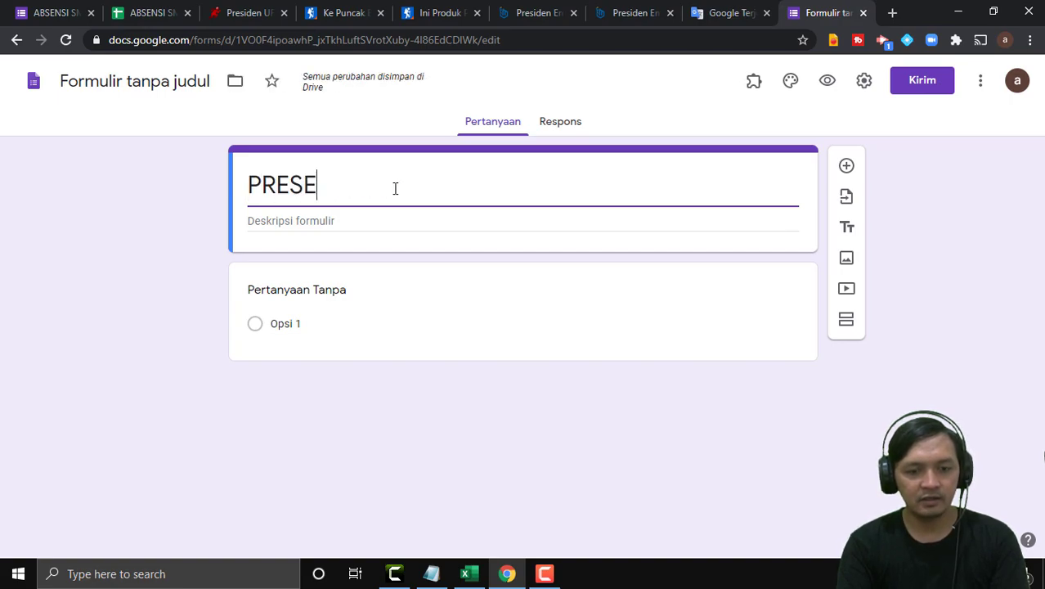
pyautogui.write('NDI')
pyautogui.press('BackSpace')
pyautogui.press('BackSpace')
pyautogui.write('SI')
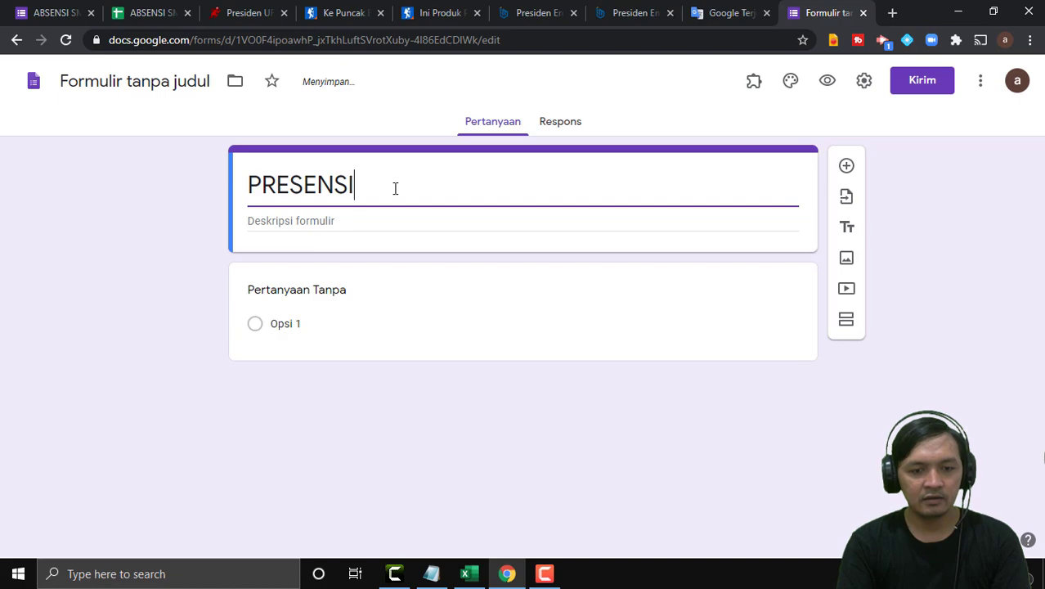
pyautogui.write(' SMA NEGERI 2 DEPOK')
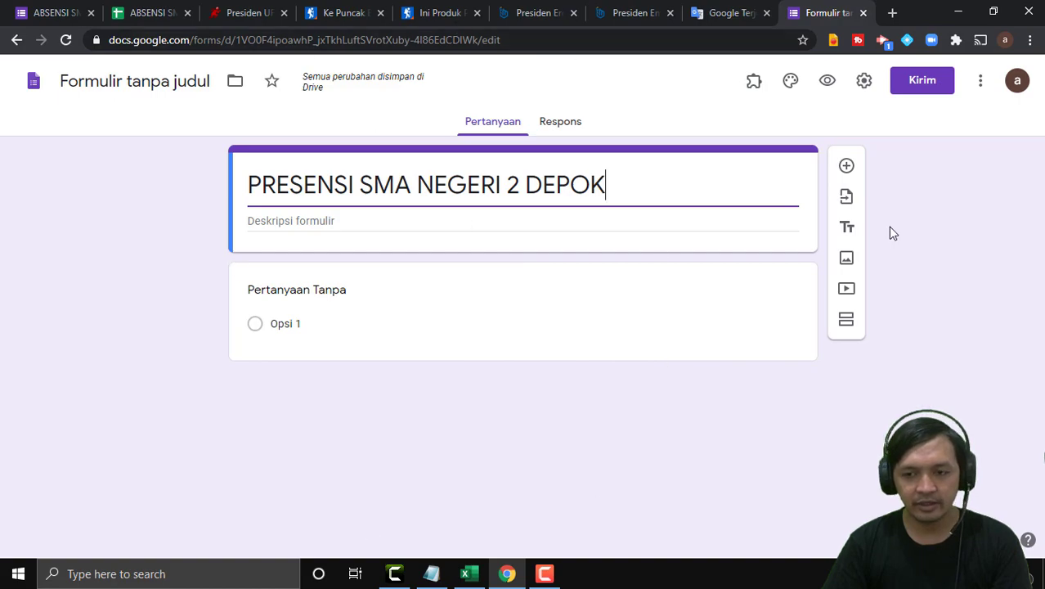
# In the form settings, remove the restriction limiting responses to SMA NEGERI 2 DEPOK users.
pyautogui.click(862, 83)
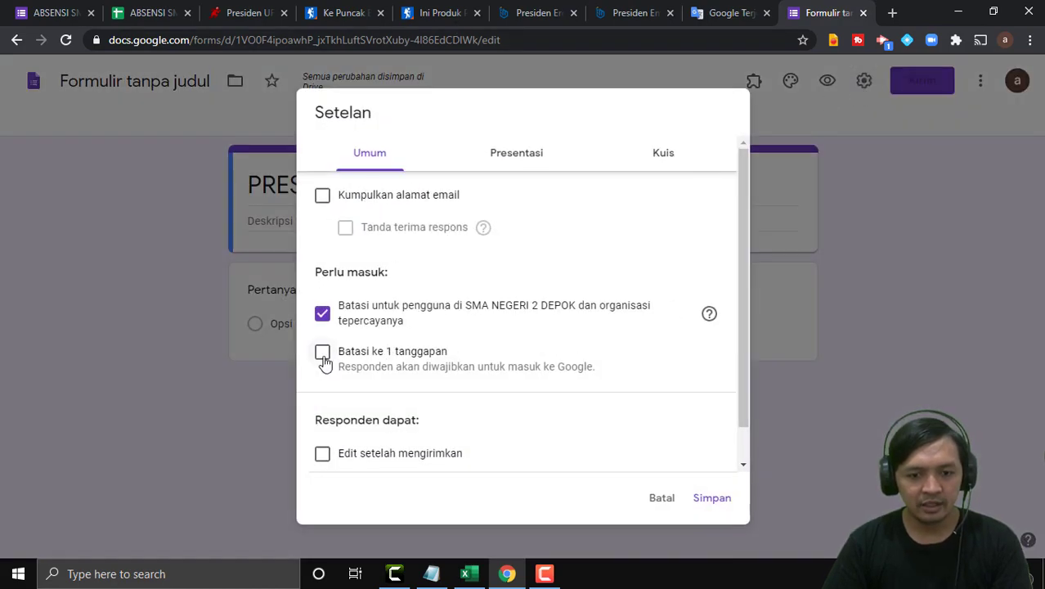
pyautogui.click(322, 315)
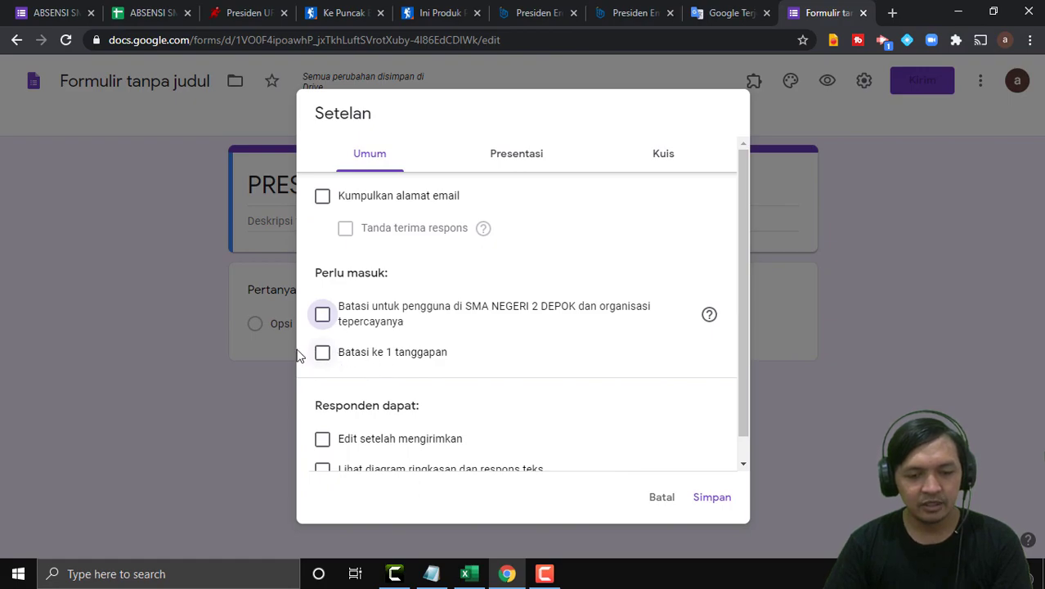
pyautogui.scroll(1, 413, 374)
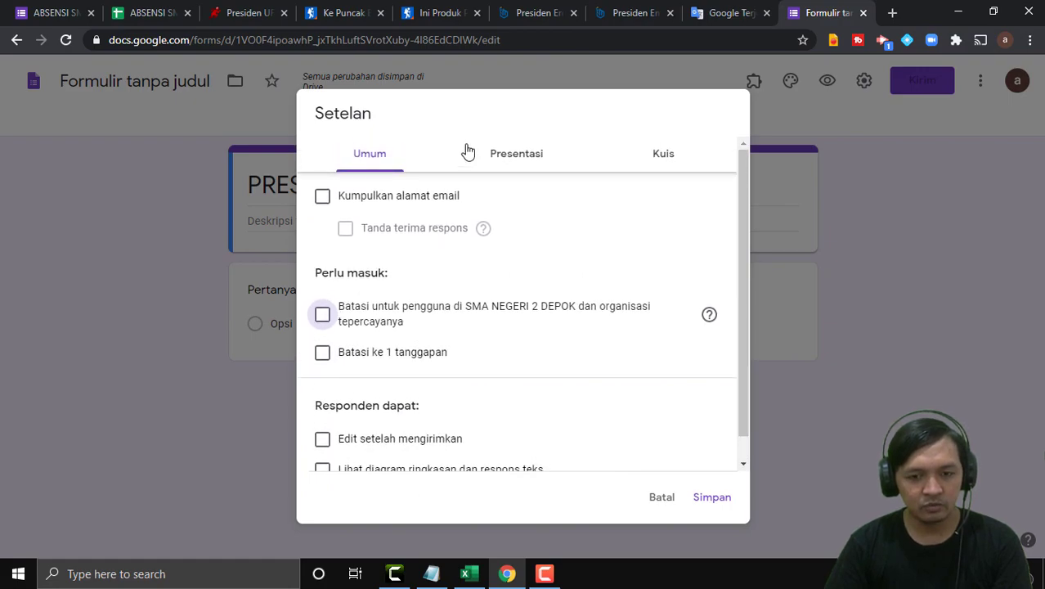
# Write a thank-you confirmation message reminding students to fill it every school day, and save.
pyautogui.click(522, 158)
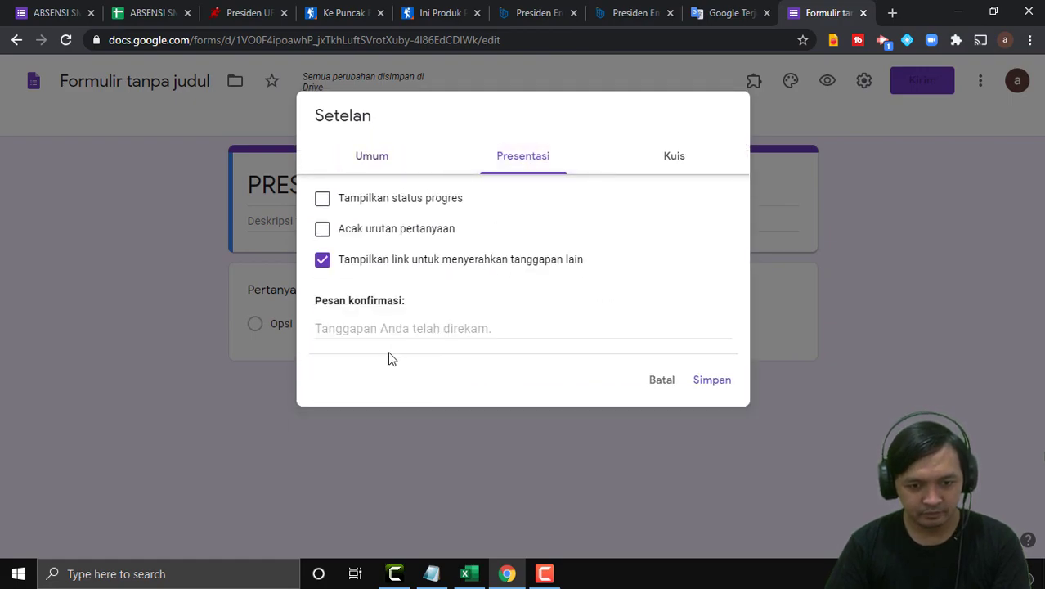
pyautogui.click(381, 327)
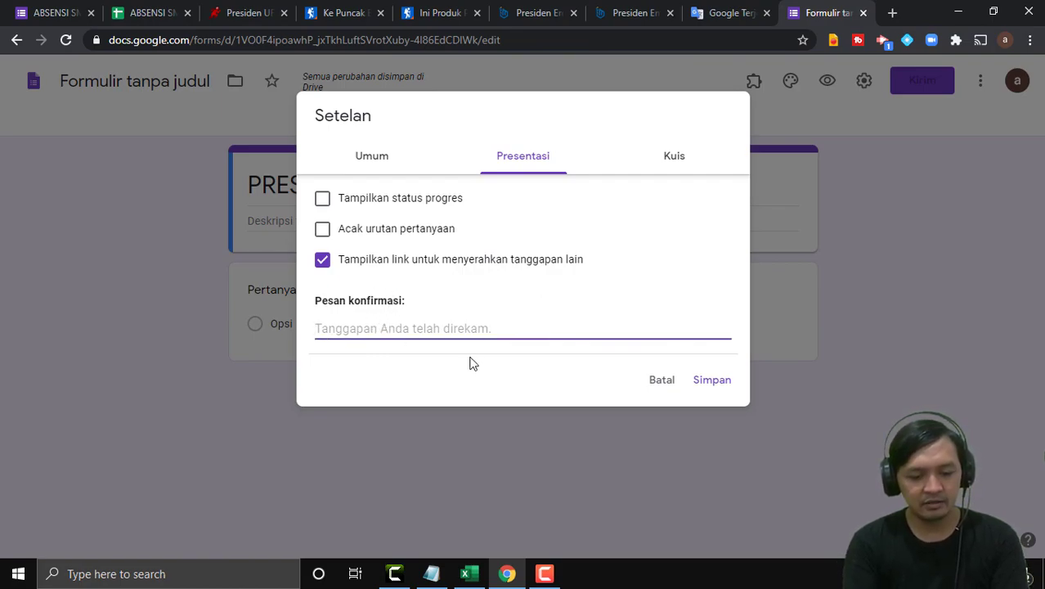
pyautogui.write('Ter')
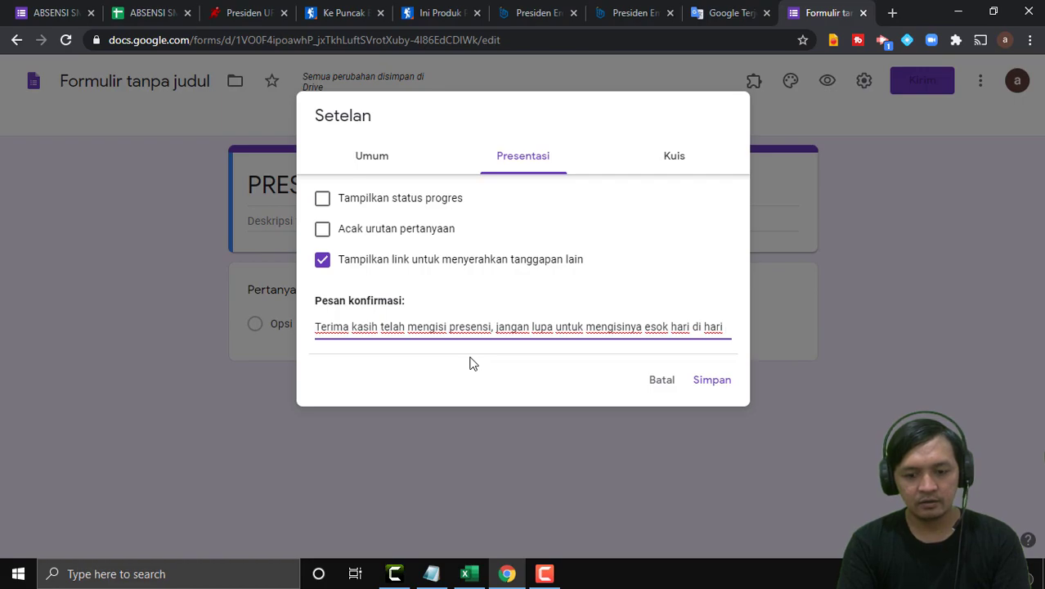
pyautogui.write('aktif')
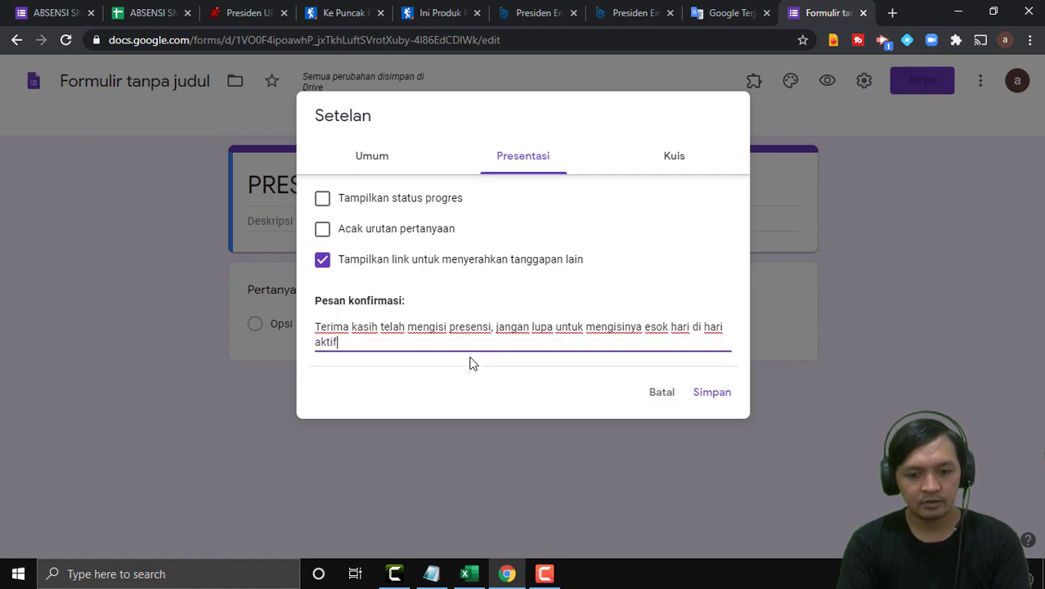
pyautogui.write(' sekolah (KBM')
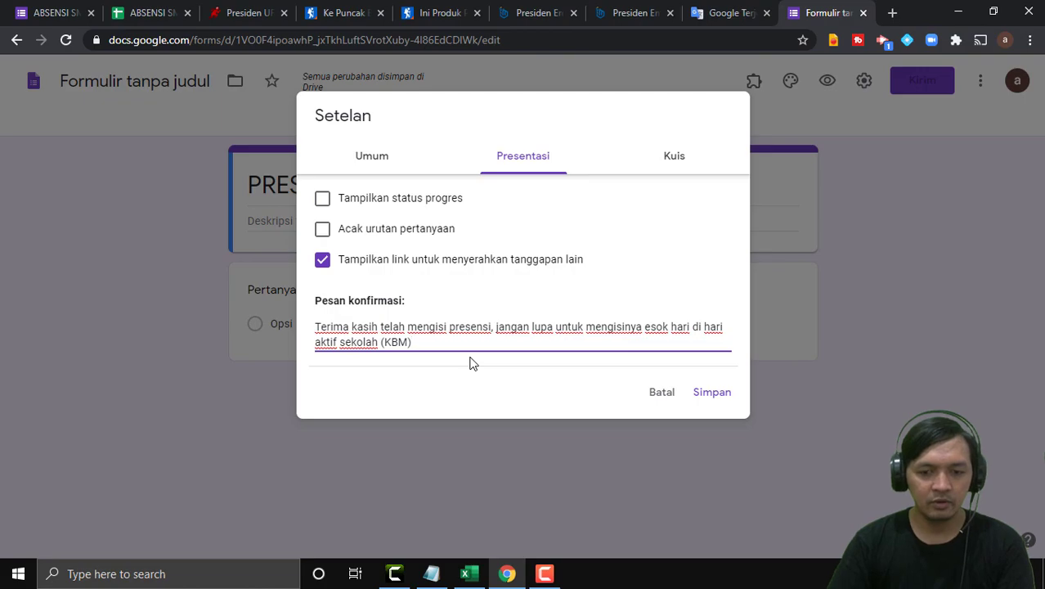
pyautogui.click(724, 393)
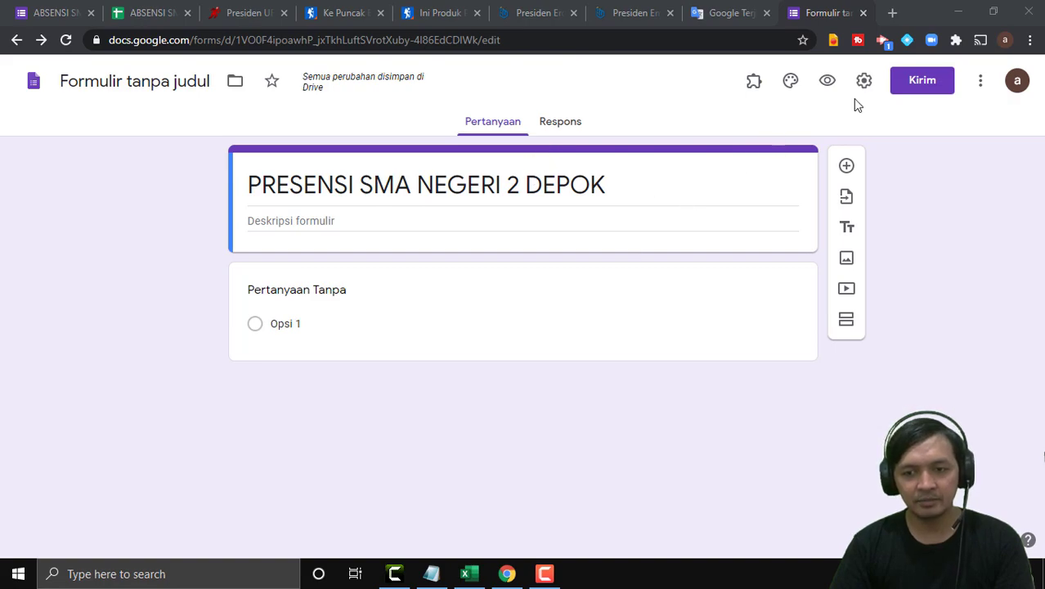
# Turn on email address collection in the General settings and save.
pyautogui.click(326, 288)
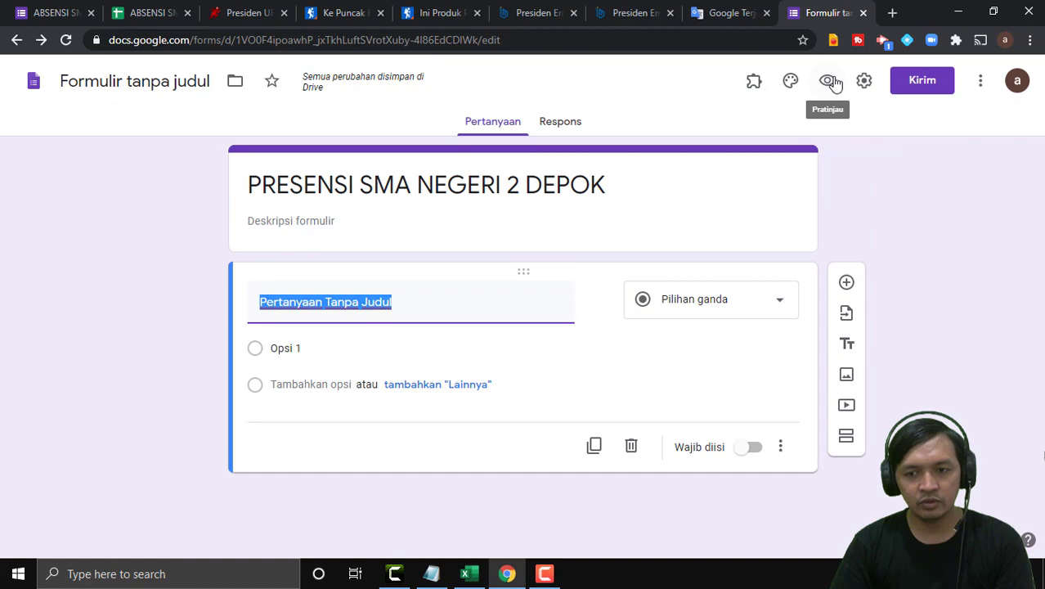
pyautogui.click(864, 81)
pyautogui.click(664, 162)
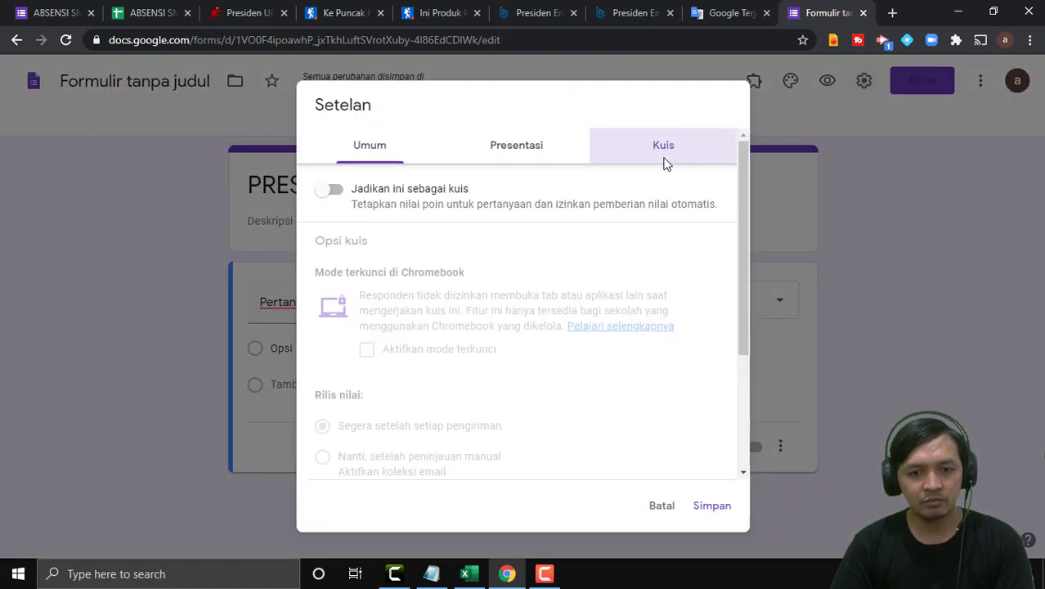
pyautogui.click(506, 160)
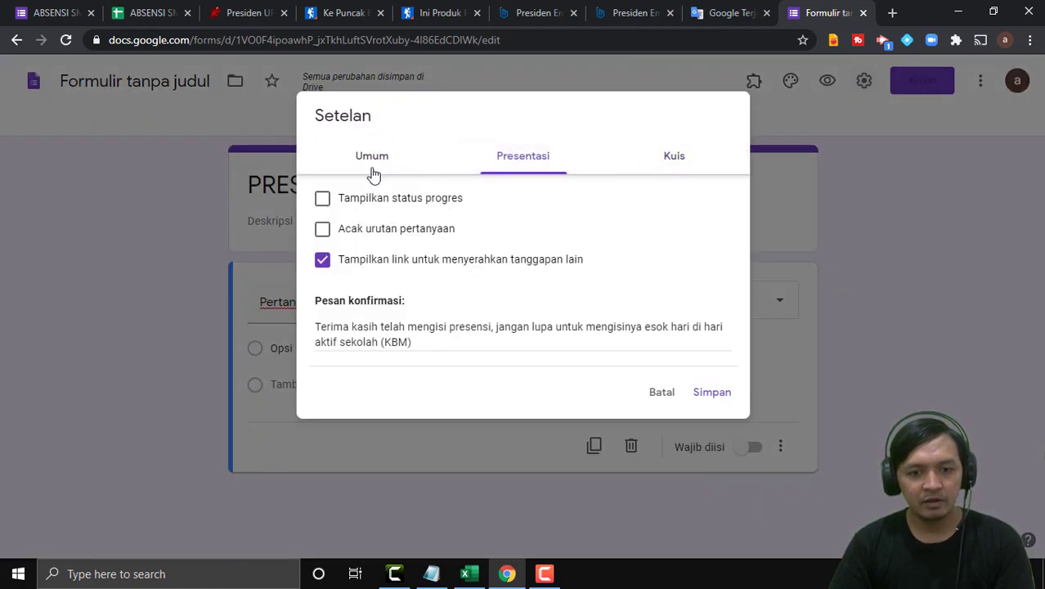
pyautogui.click(372, 160)
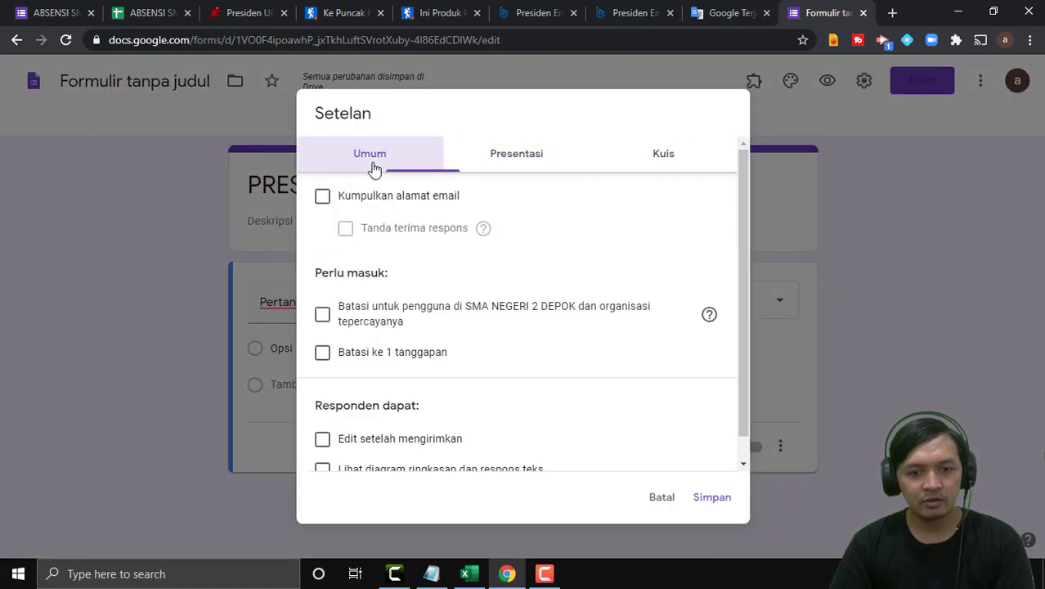
pyautogui.click(323, 198)
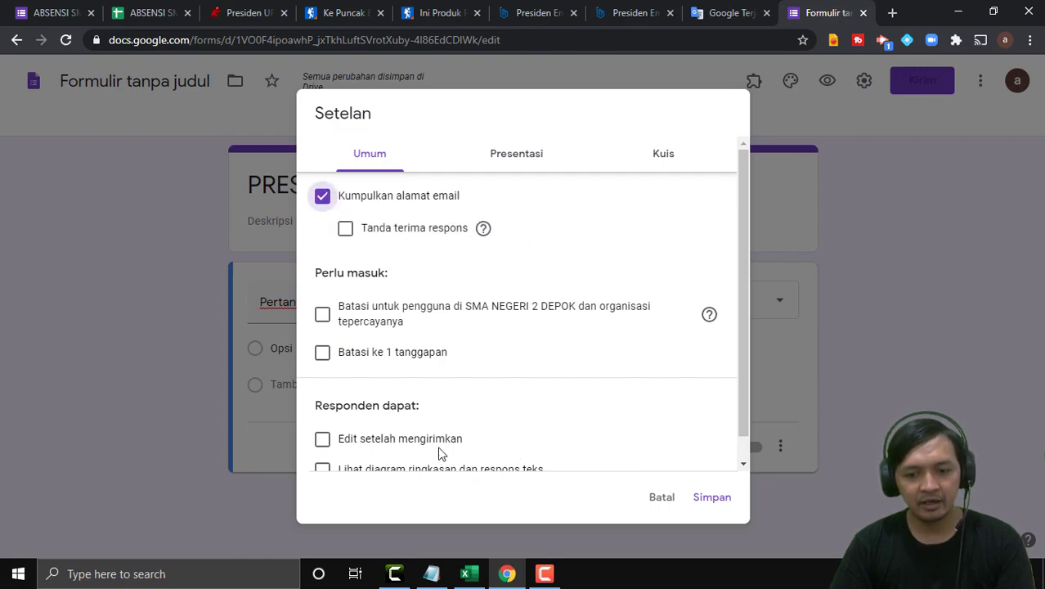
pyautogui.click(712, 504)
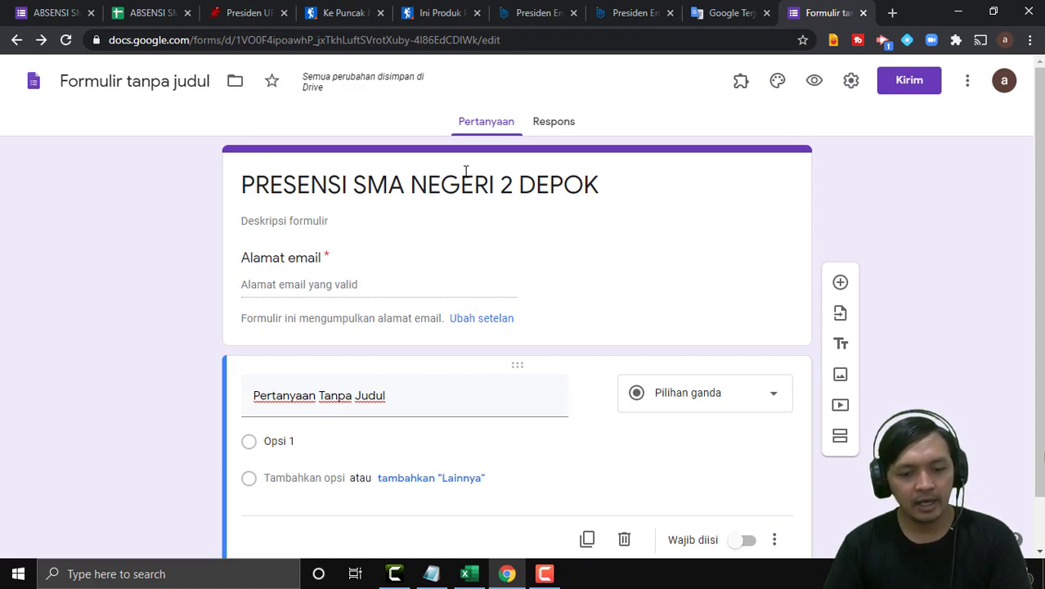
# Title the first question 'NISN'.
pyautogui.scroll(-1, 524, 270)
pyautogui.click(342, 350)
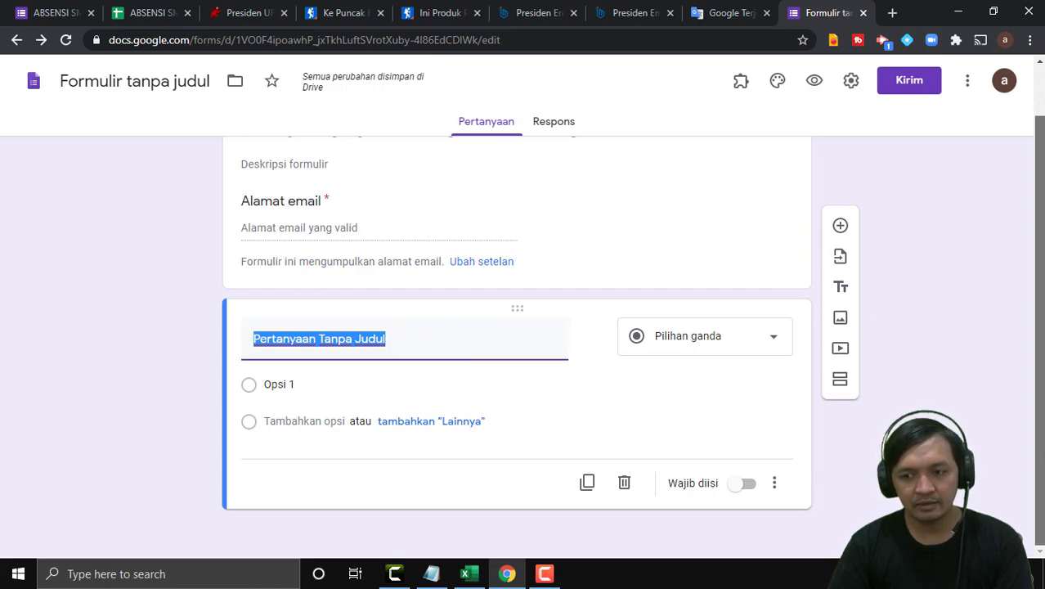
pyautogui.write('n')
pyautogui.press('BackSpace')
pyautogui.write('NISN')
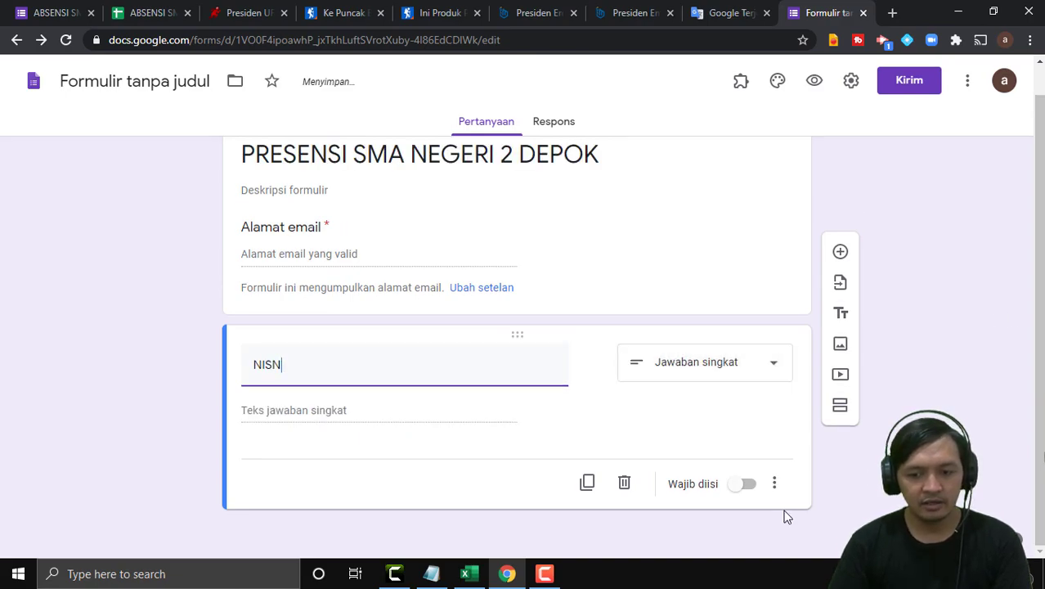
# Make NISN required with regular-expression response validation, then add a new question below it.
pyautogui.click(748, 489)
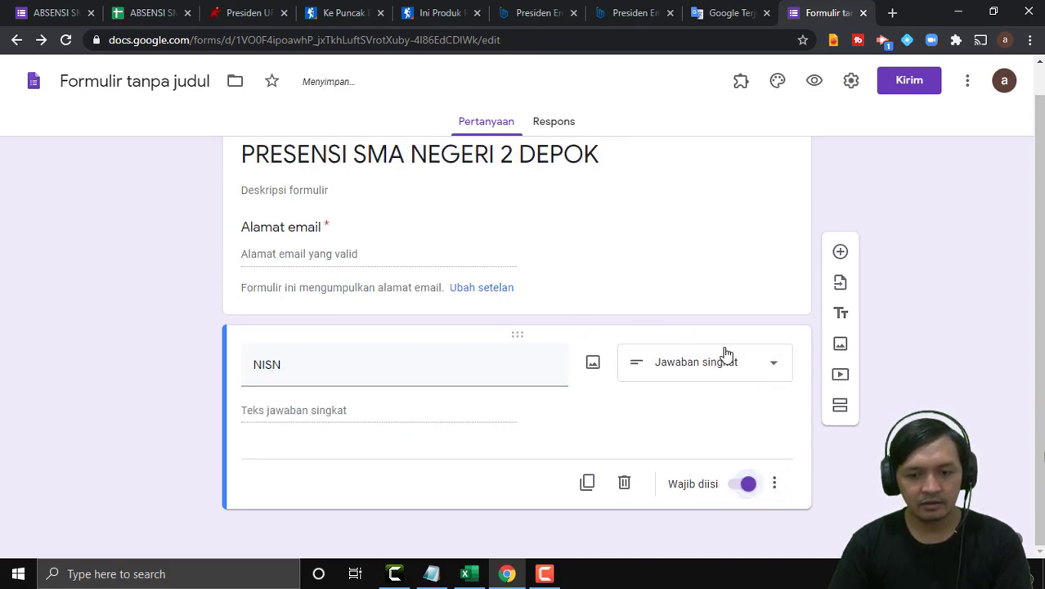
pyautogui.click(782, 493)
pyautogui.click(816, 523)
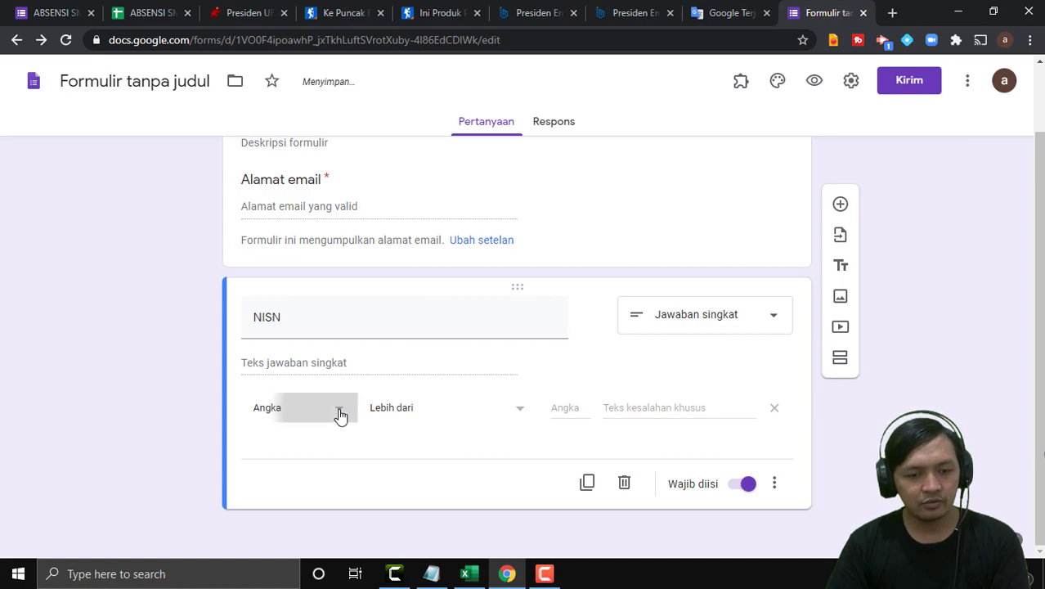
pyautogui.click(338, 411)
pyautogui.click(312, 523)
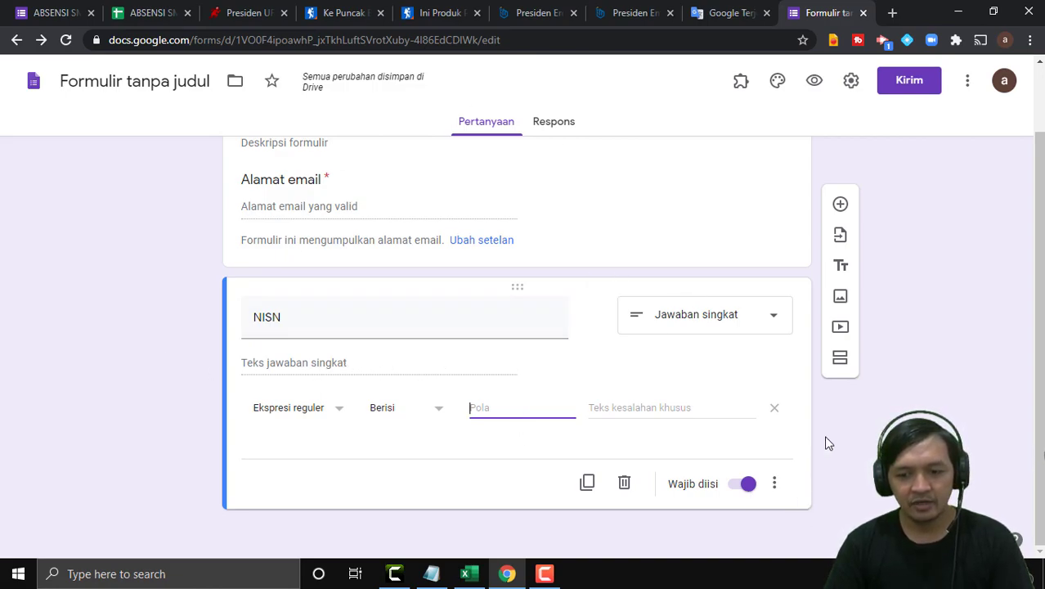
pyautogui.click(842, 205)
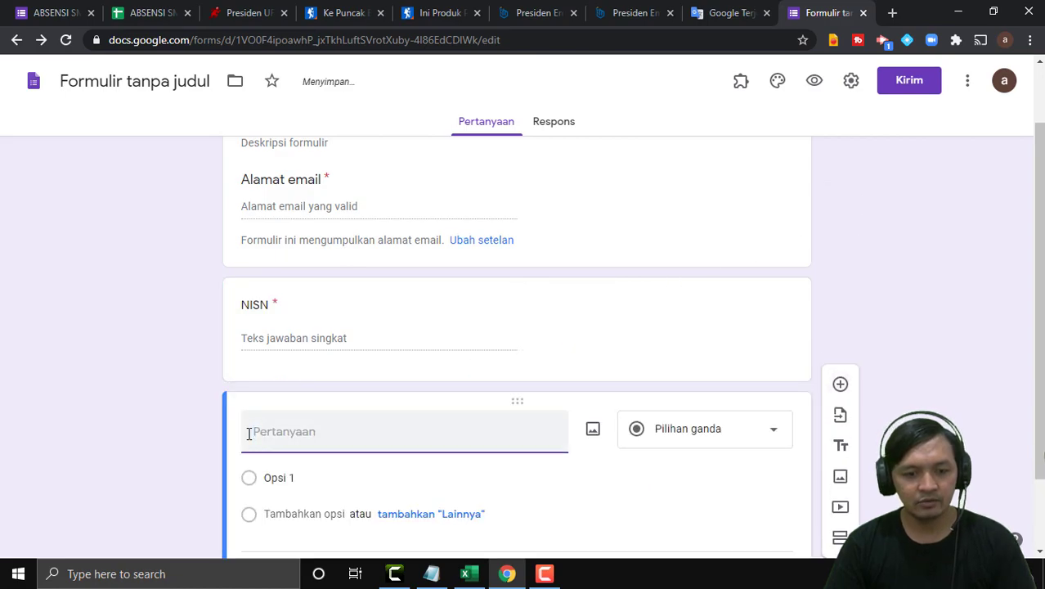
# Title the new question 'NAMA LENGKAP', make it required, and add another question.
pyautogui.write('NAMA LENGKAP')
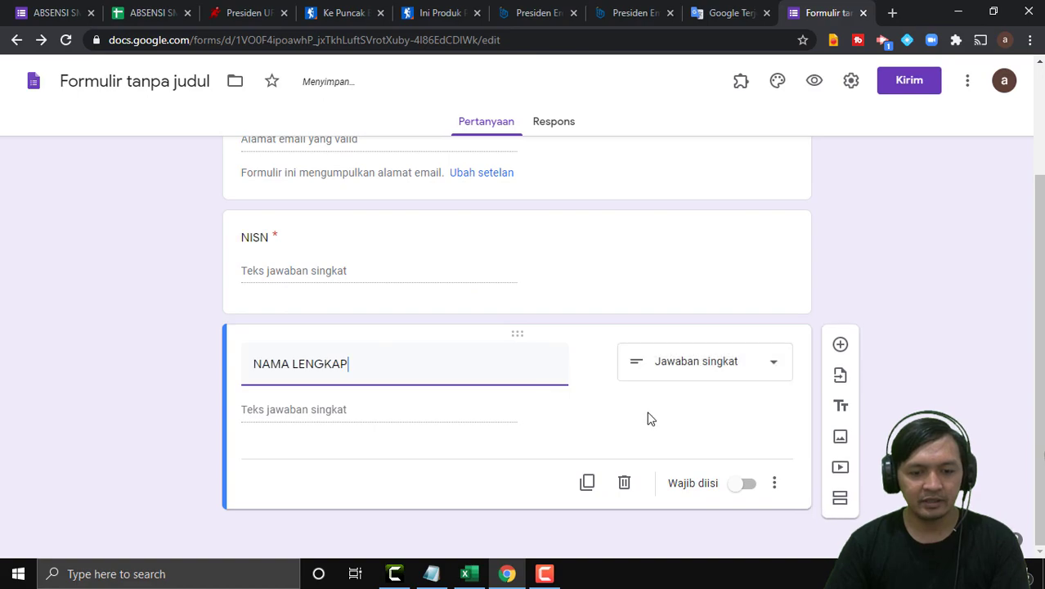
pyautogui.click(758, 486)
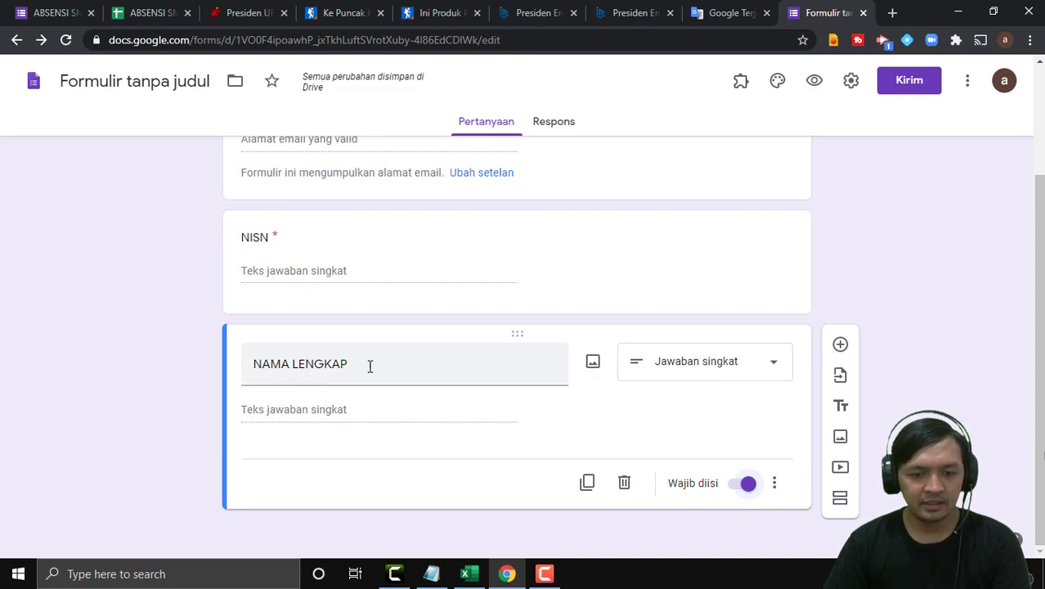
pyautogui.click(840, 345)
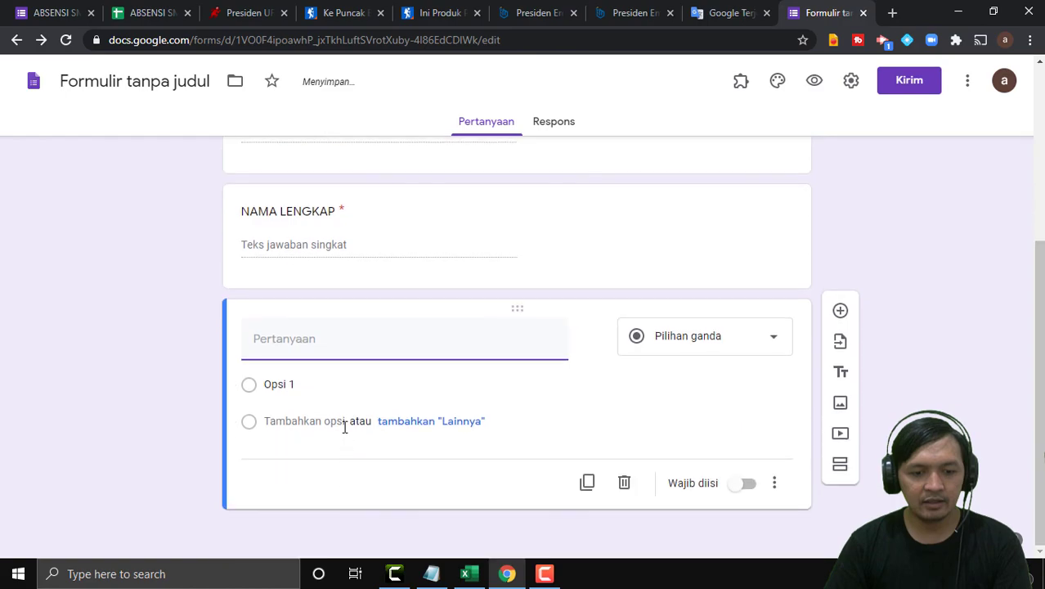
# Make the question a required KELAS drop-down with options X MIPA 1, X MIPA 2 and X MIPA 3.
pyautogui.write('KELAS')
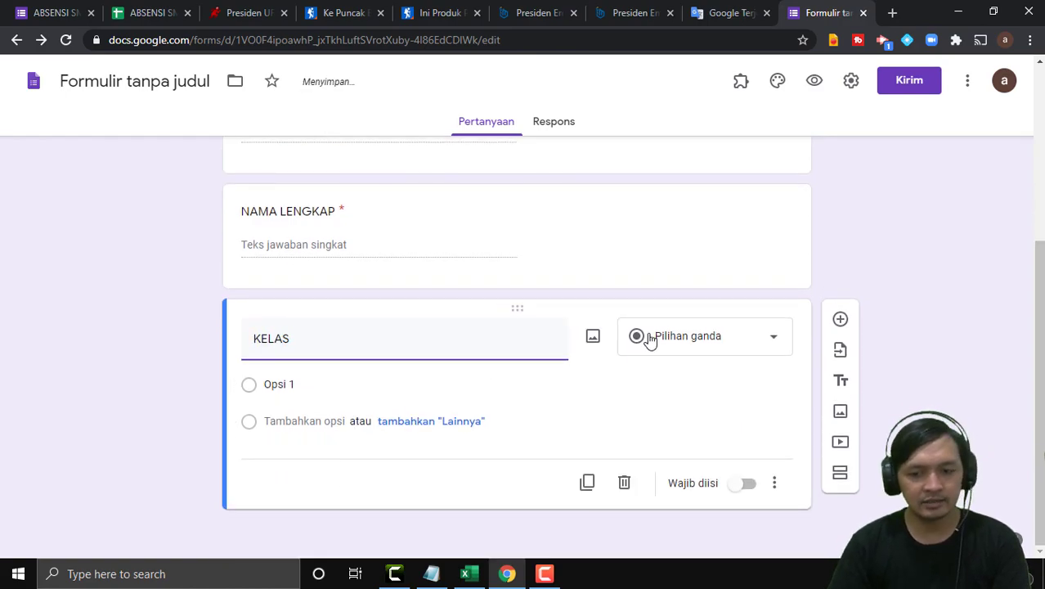
pyautogui.click(693, 350)
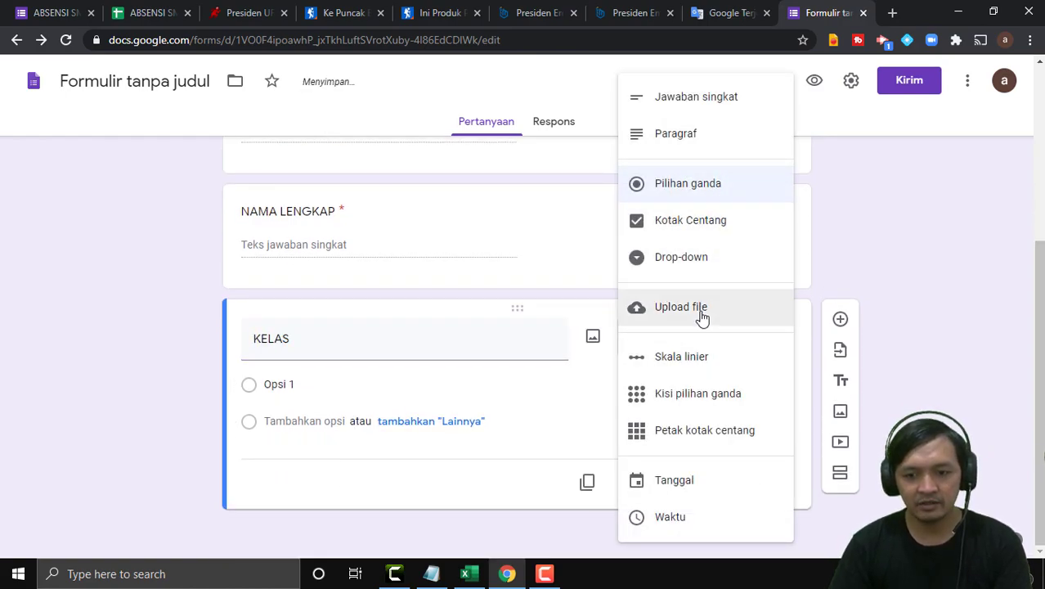
pyautogui.click(696, 259)
pyautogui.click(288, 420)
pyautogui.write('X')
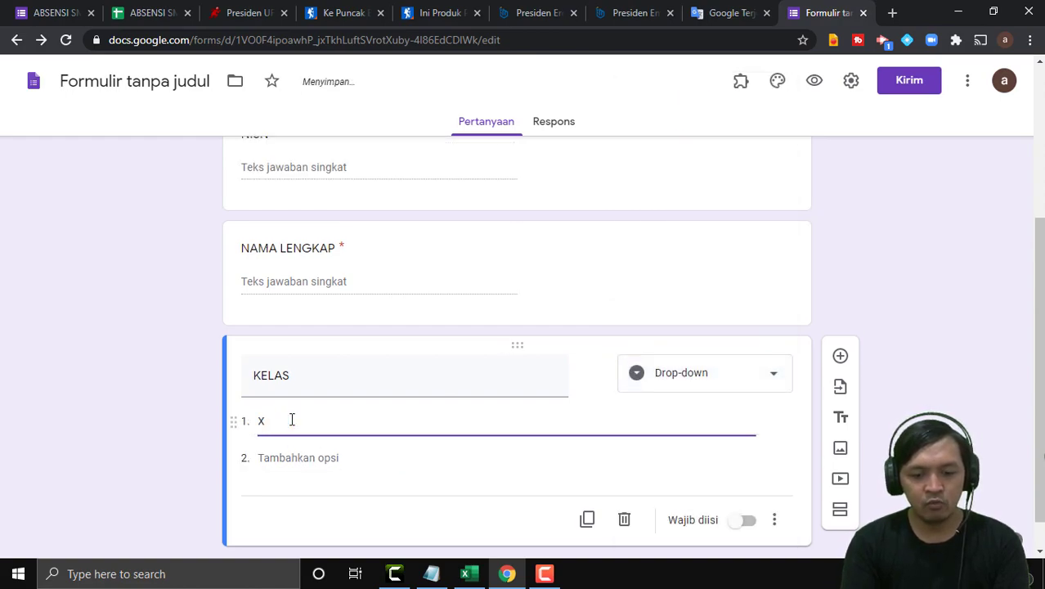
pyautogui.write(' MIPA 1')
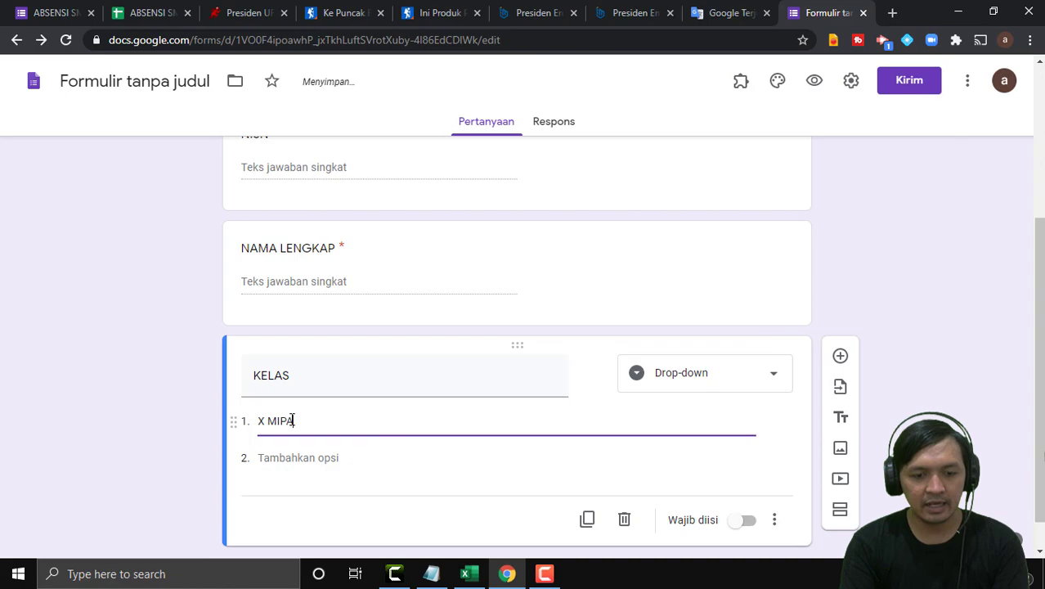
pyautogui.click(293, 459)
pyautogui.write('X M')
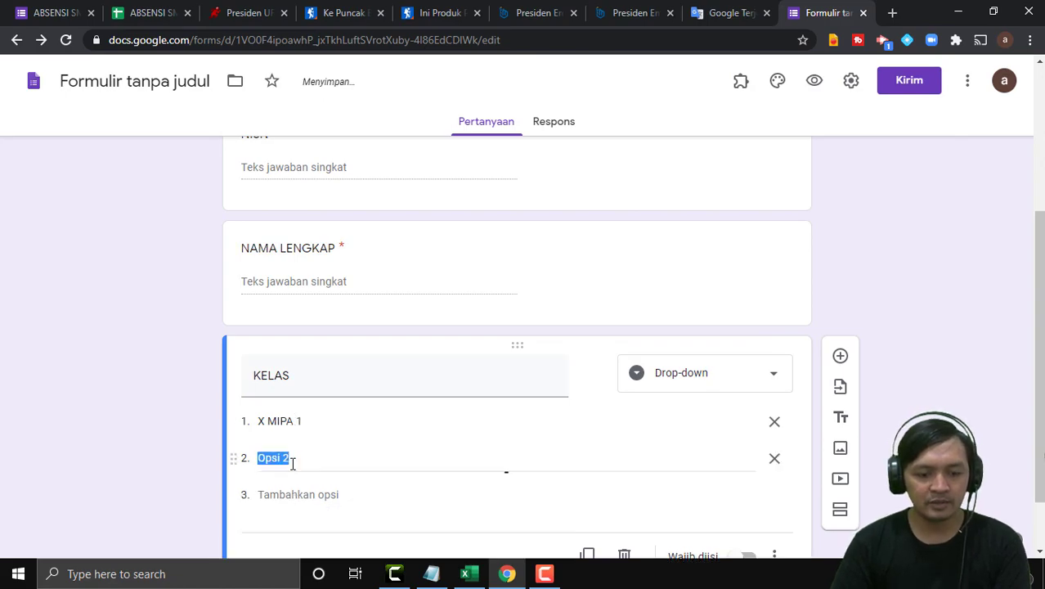
pyautogui.write('IPA 2')
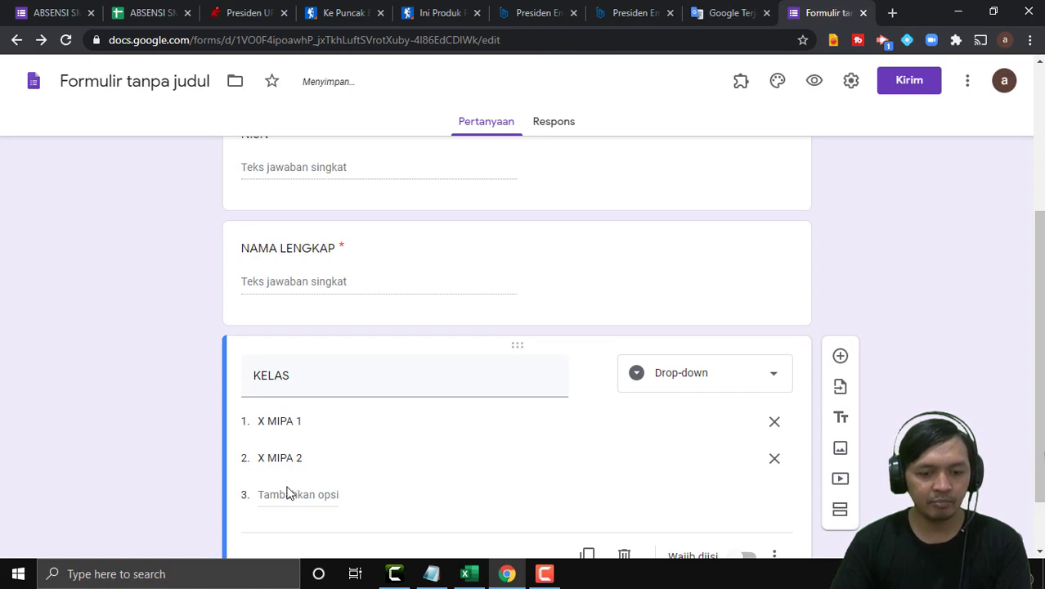
pyautogui.click(283, 493)
pyautogui.write('X')
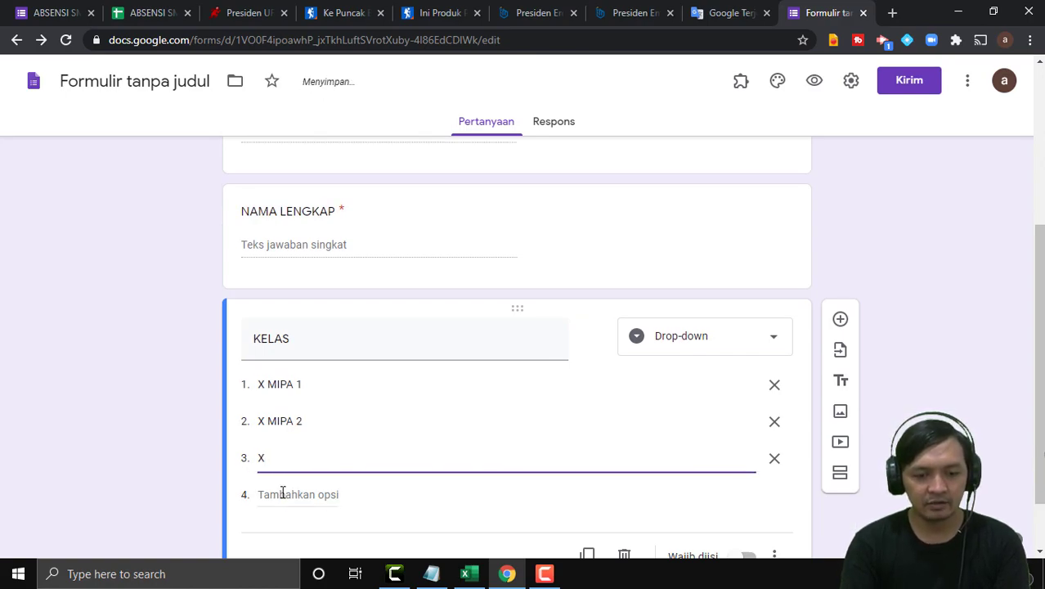
pyautogui.write(' MIPA 3')
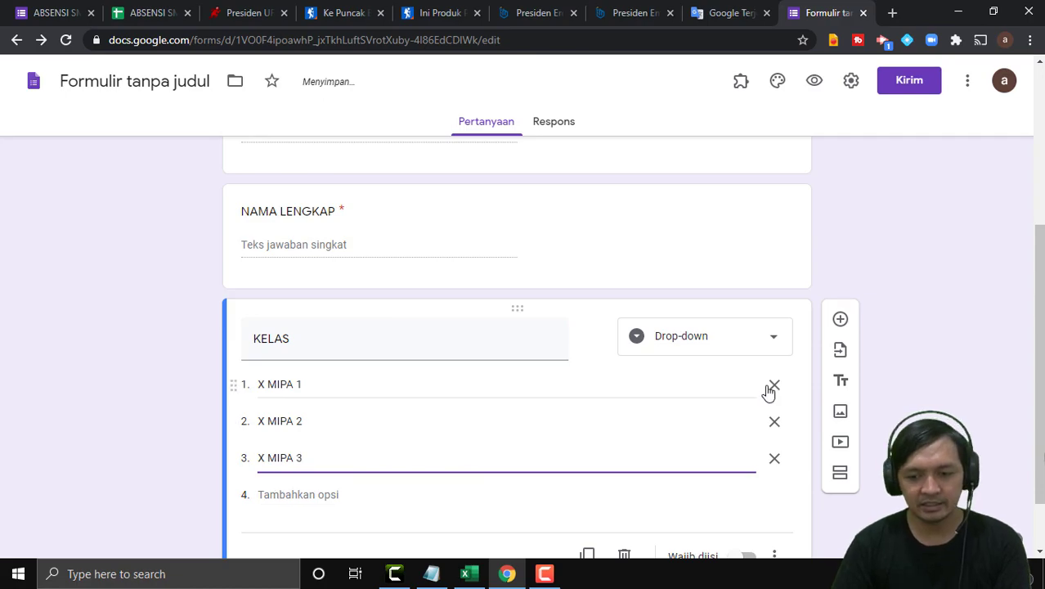
pyautogui.scroll(-1, 769, 393)
pyautogui.click(954, 298)
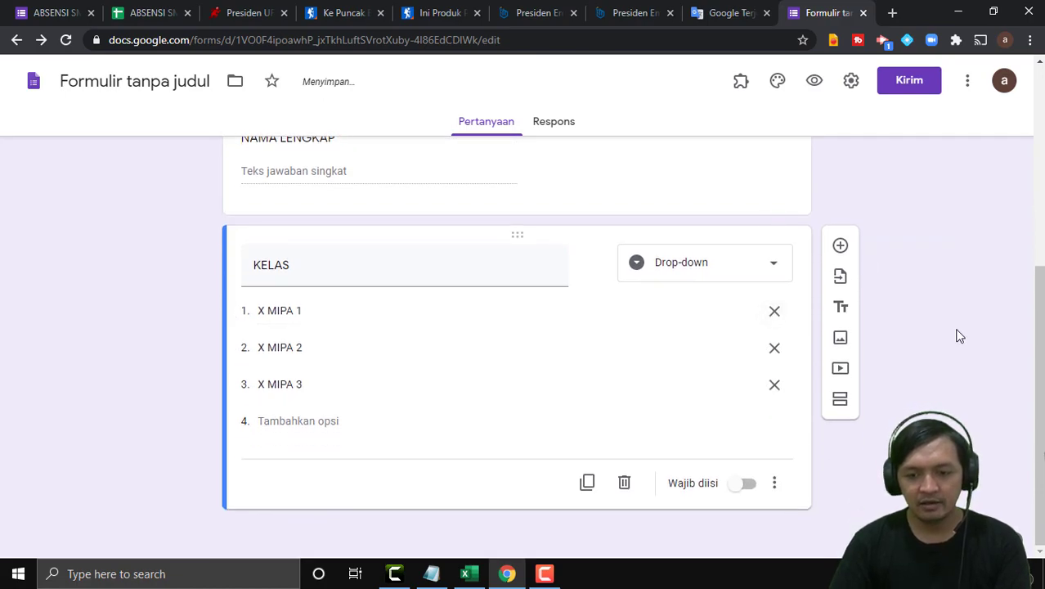
pyautogui.click(747, 485)
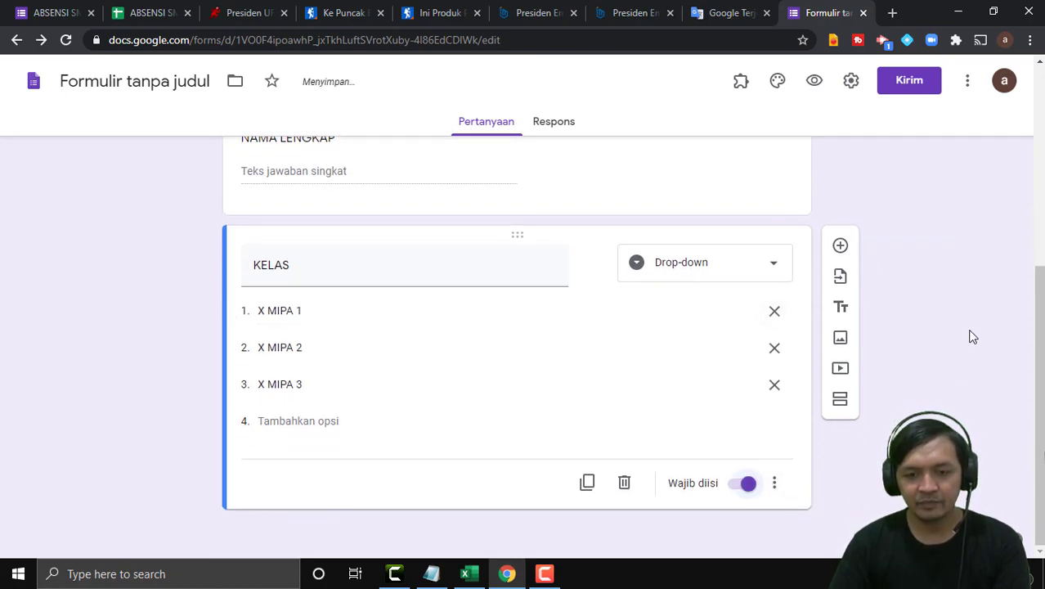
# Add a PRESENSI question below KELAS, replace Opsi 1 with HADIR, and mark it required.
pyautogui.click(842, 248)
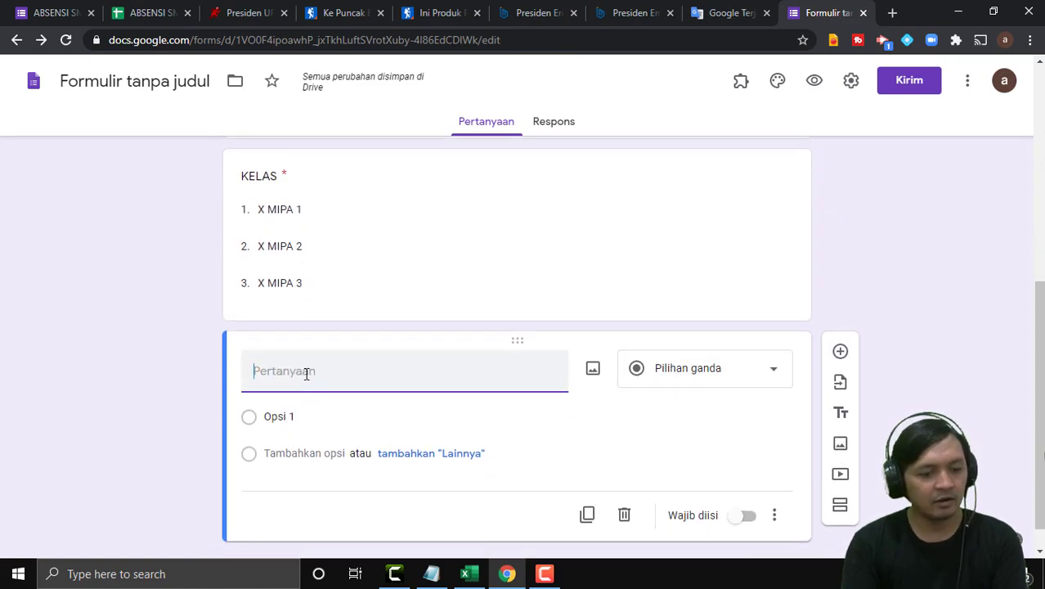
pyautogui.write('PRESENSI')
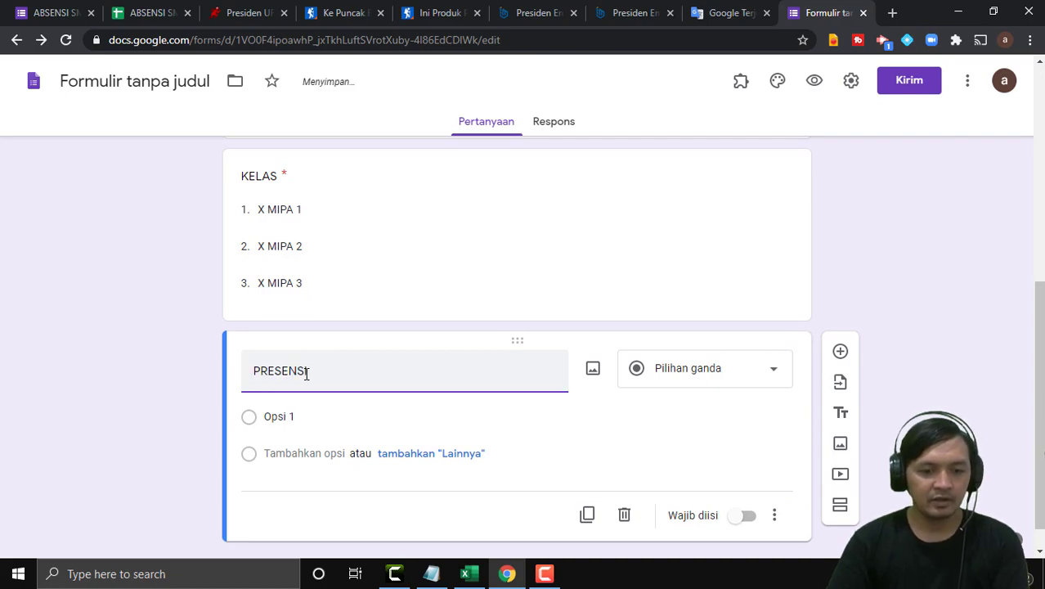
pyautogui.click(266, 417)
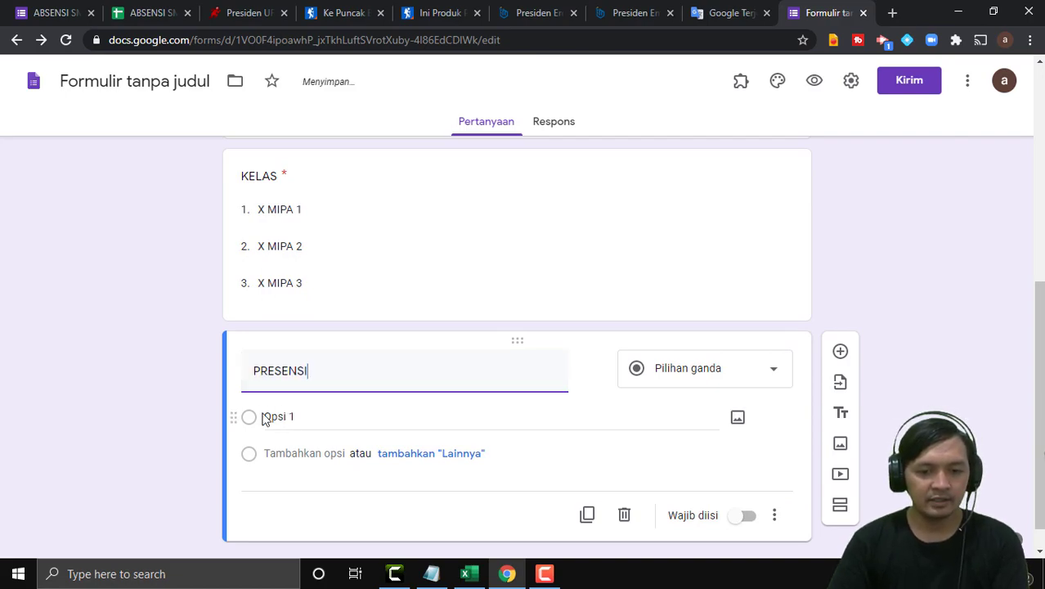
pyautogui.write('HADIR')
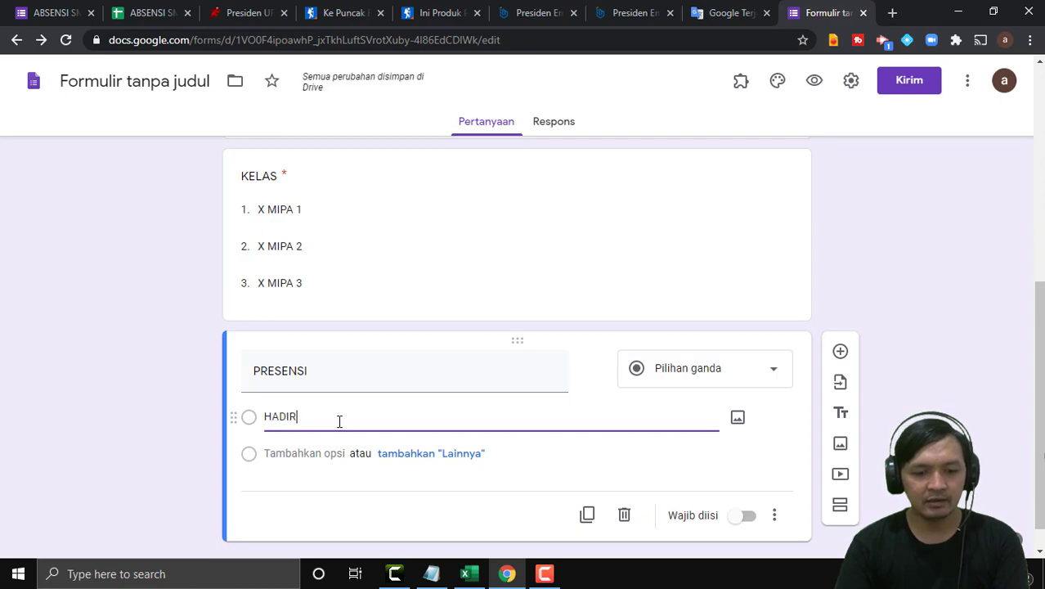
pyautogui.click(759, 521)
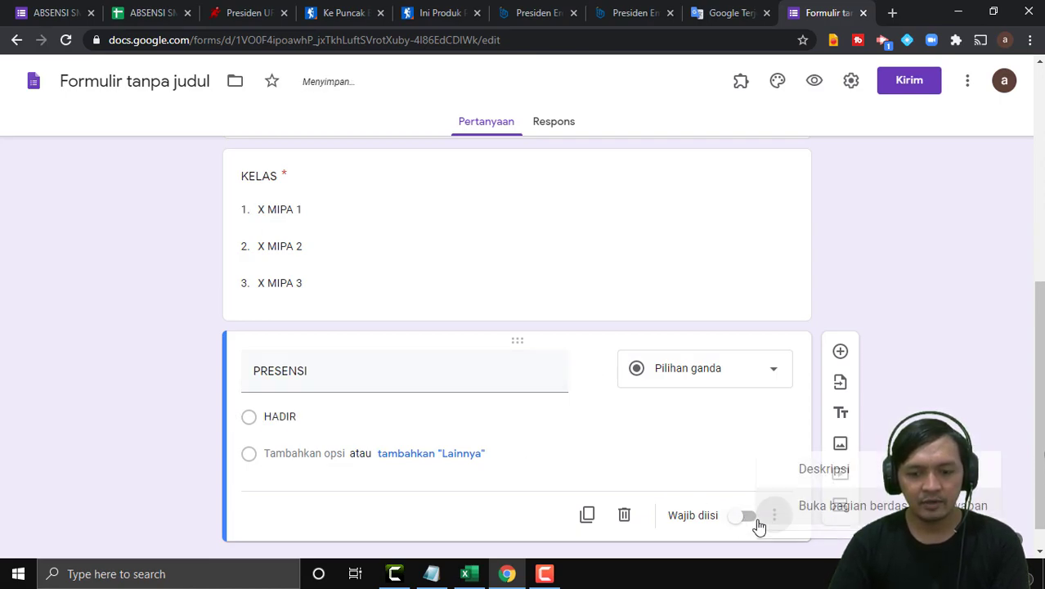
pyautogui.click(751, 518)
pyautogui.click(751, 518)
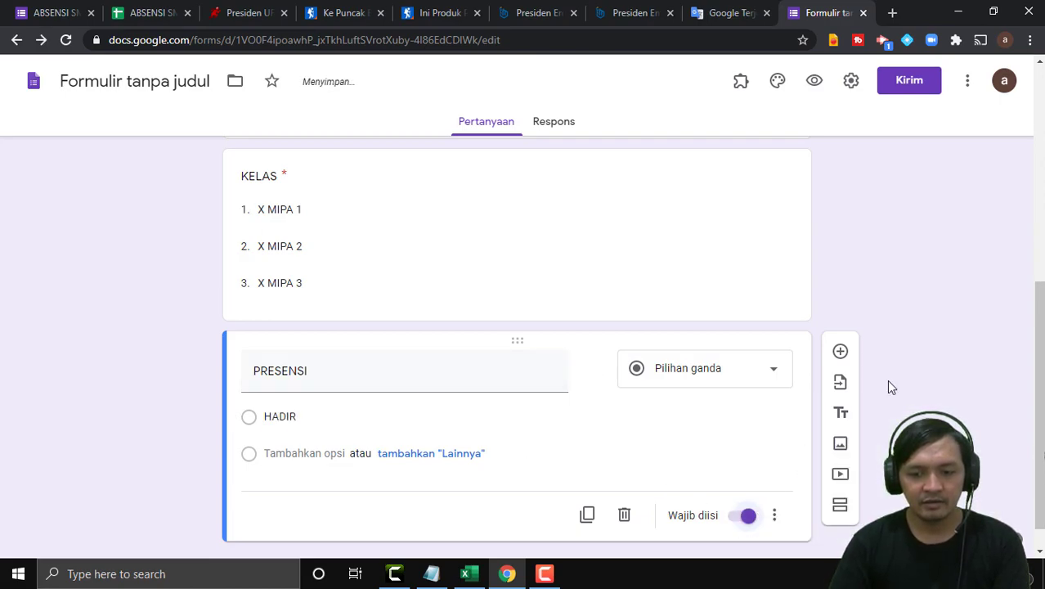
pyautogui.scroll(5, 899, 409)
pyautogui.scroll(-4, 897, 411)
pyautogui.scroll(5, 896, 410)
# Preview the form as a respondent and pick X MIPA 1 in the KELAS dropdown.
pyautogui.click(814, 81)
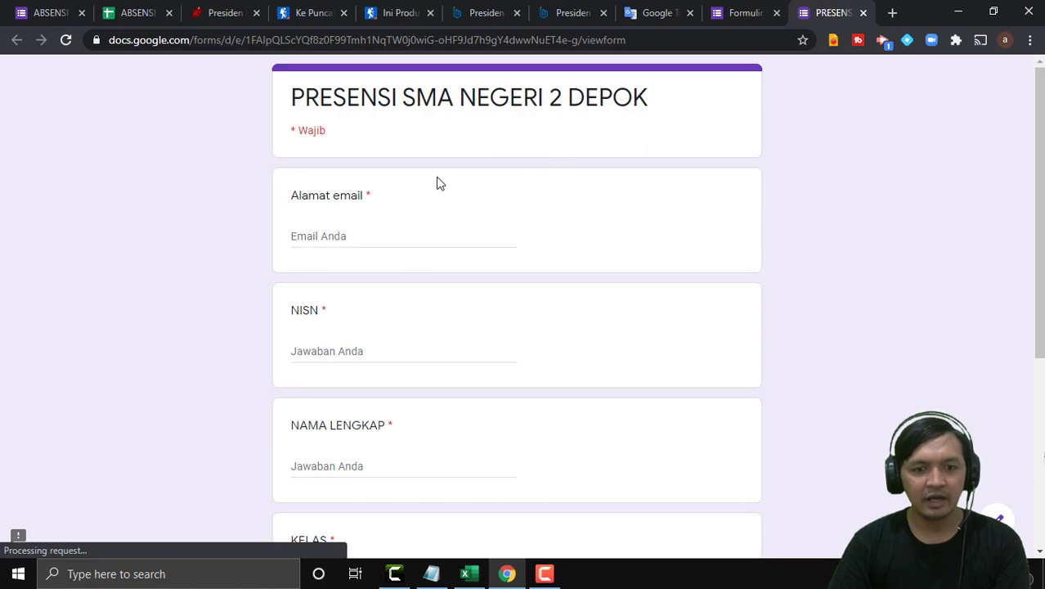
pyautogui.scroll(-3, 401, 221)
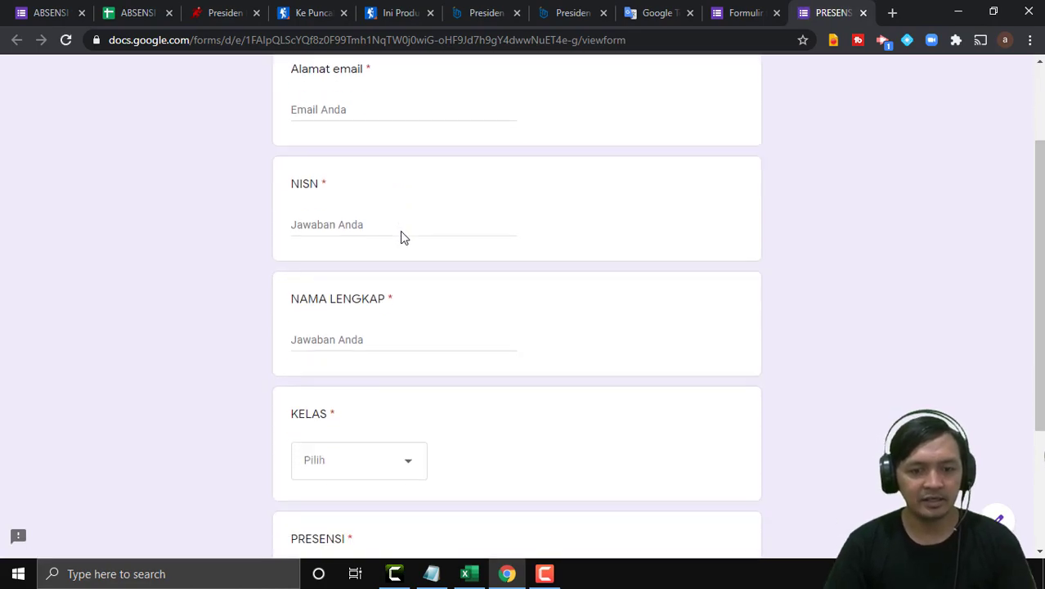
pyautogui.scroll(1, 400, 237)
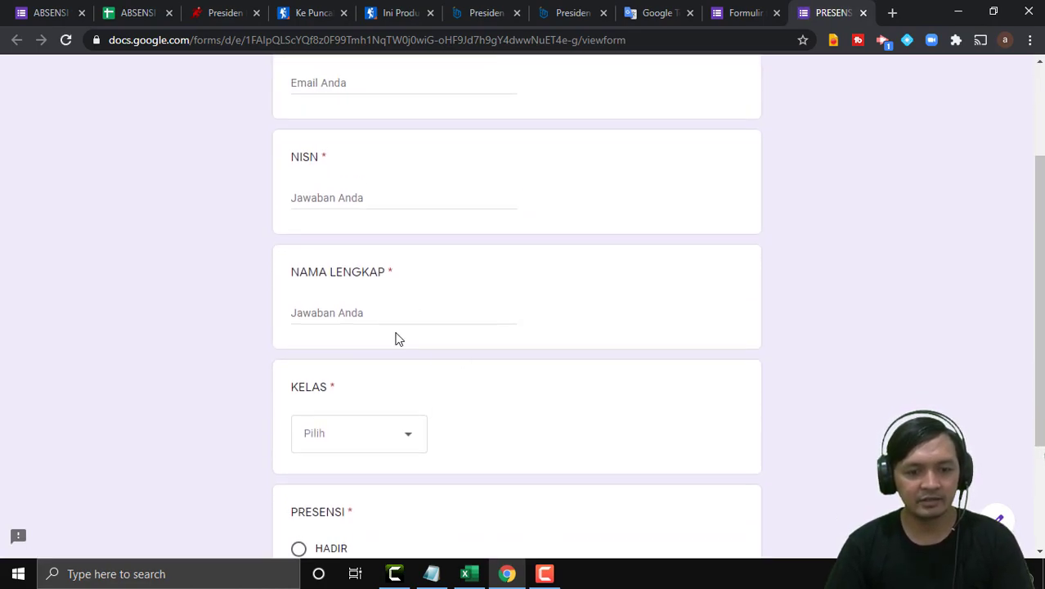
pyautogui.click(413, 444)
pyautogui.click(413, 446)
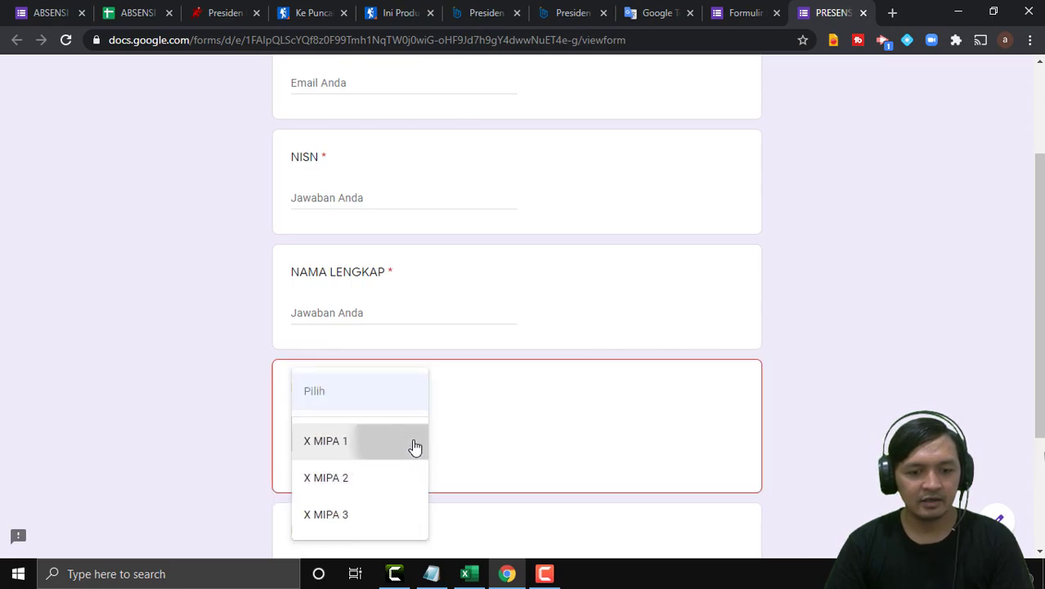
# Select HADIR, try the NAMA LENGKAP and NISN fields, then return to the editor.
pyautogui.scroll(-2, 368, 433)
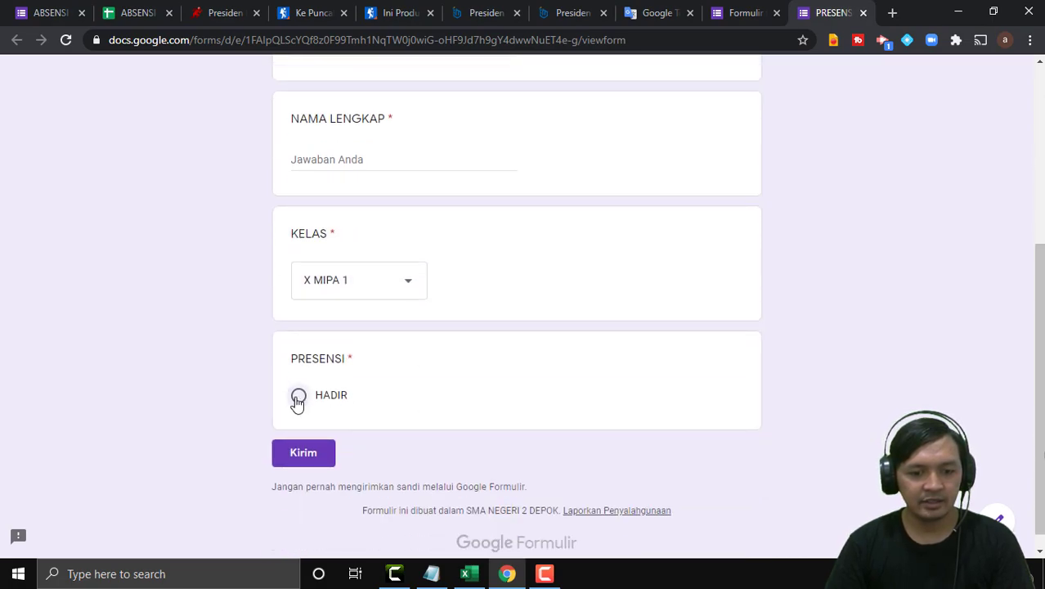
pyautogui.click(298, 399)
pyautogui.scroll(3, 413, 365)
pyautogui.click(388, 390)
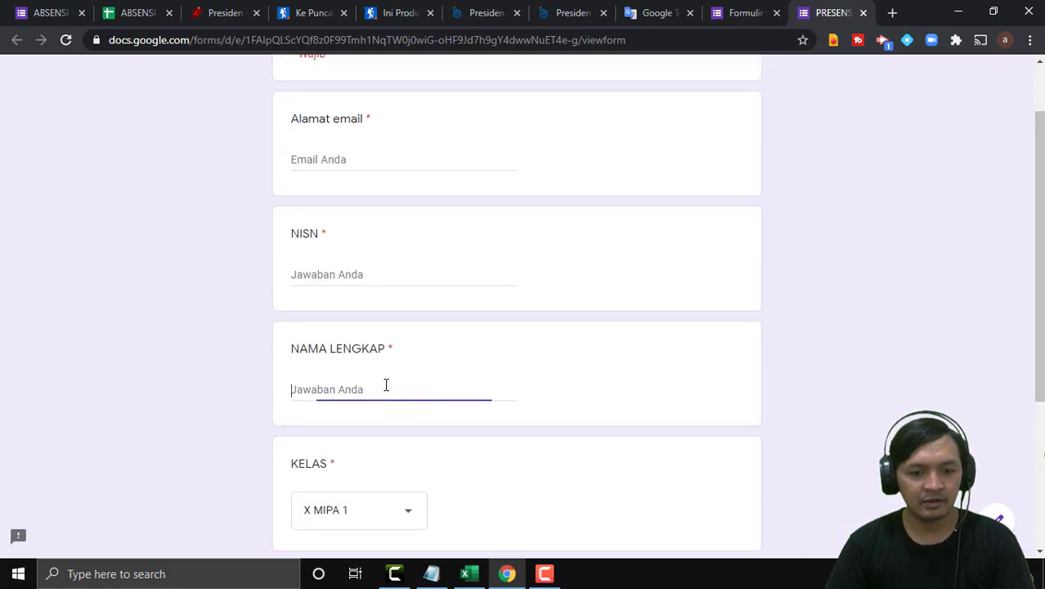
pyautogui.click(383, 275)
pyautogui.scroll(1, 390, 203)
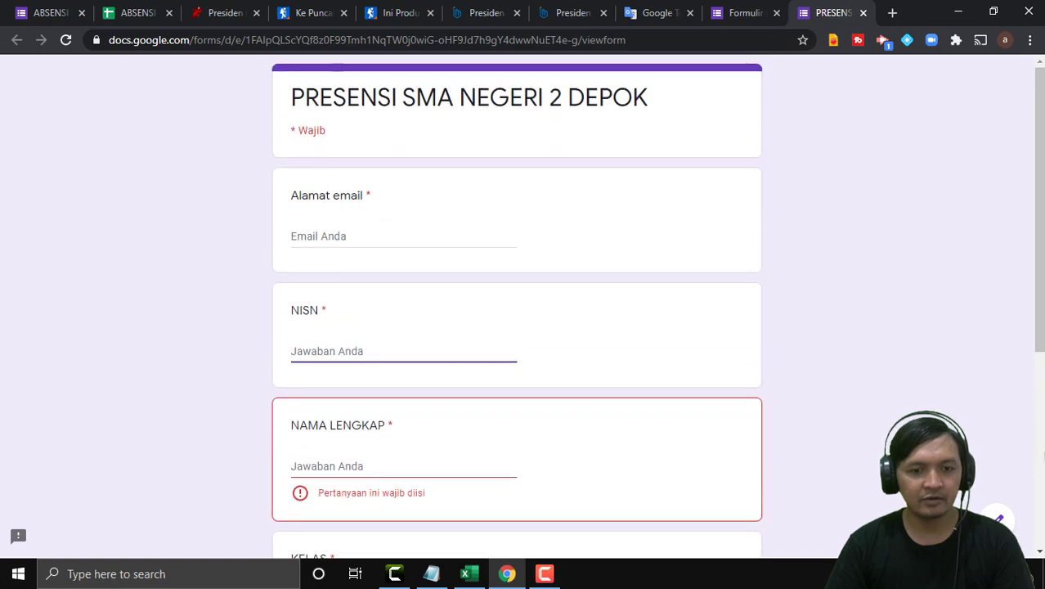
pyautogui.click(737, 12)
# Open the NISN question's validation Pattern field, then bring up the Excel percobaan workbook.
pyautogui.scroll(-2, 573, 320)
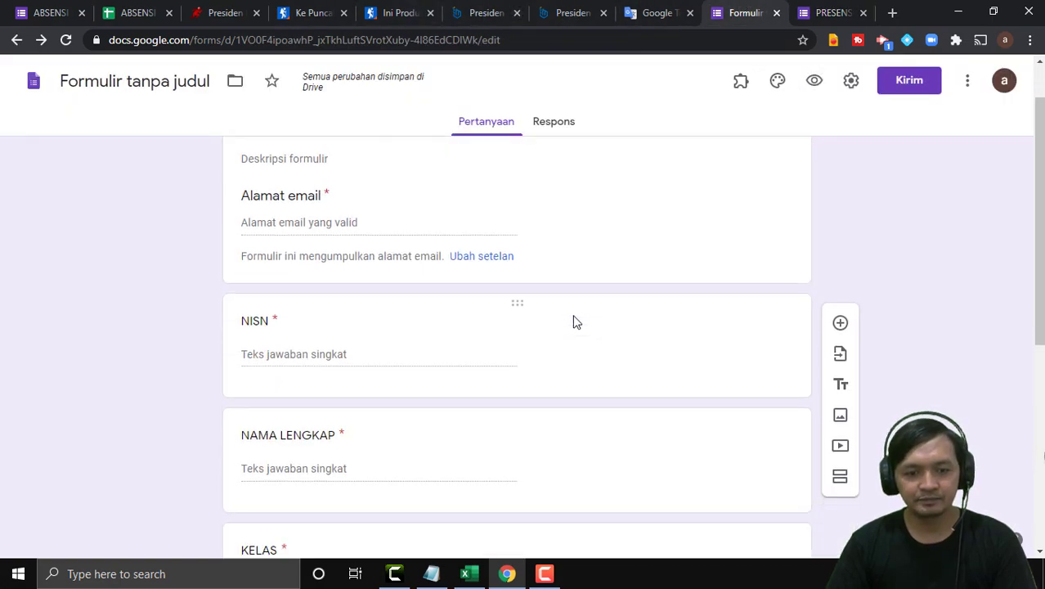
pyautogui.scroll(2, 575, 321)
pyautogui.scroll(-5, 574, 321)
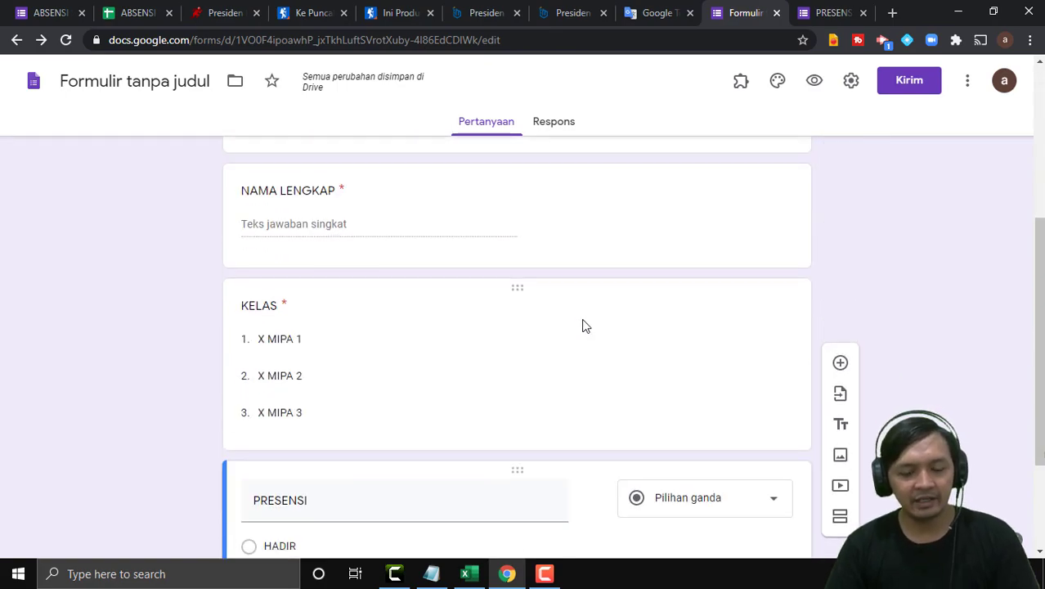
pyautogui.scroll(5, 591, 331)
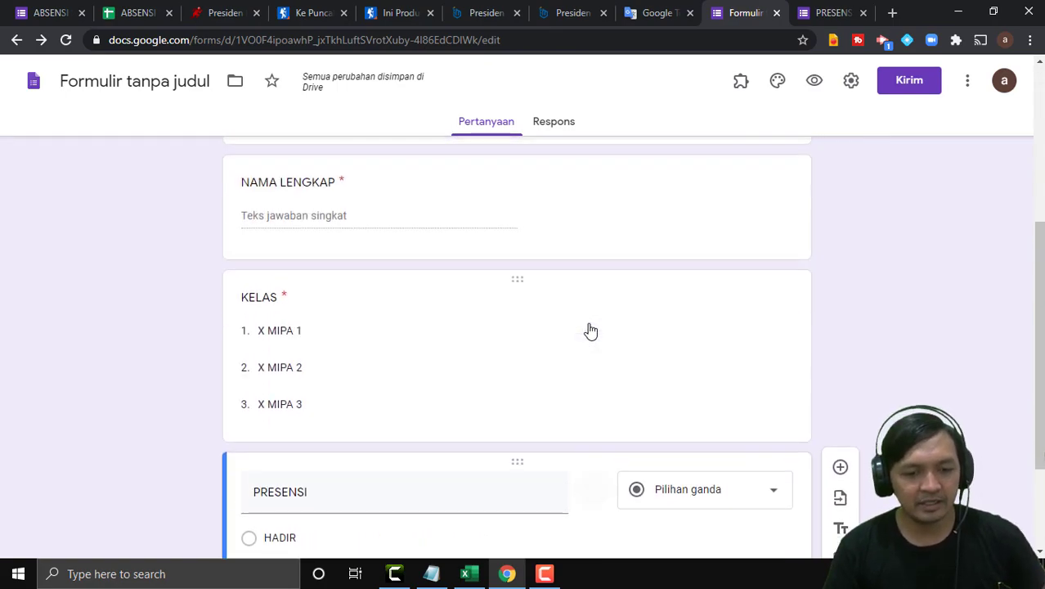
pyautogui.click(394, 337)
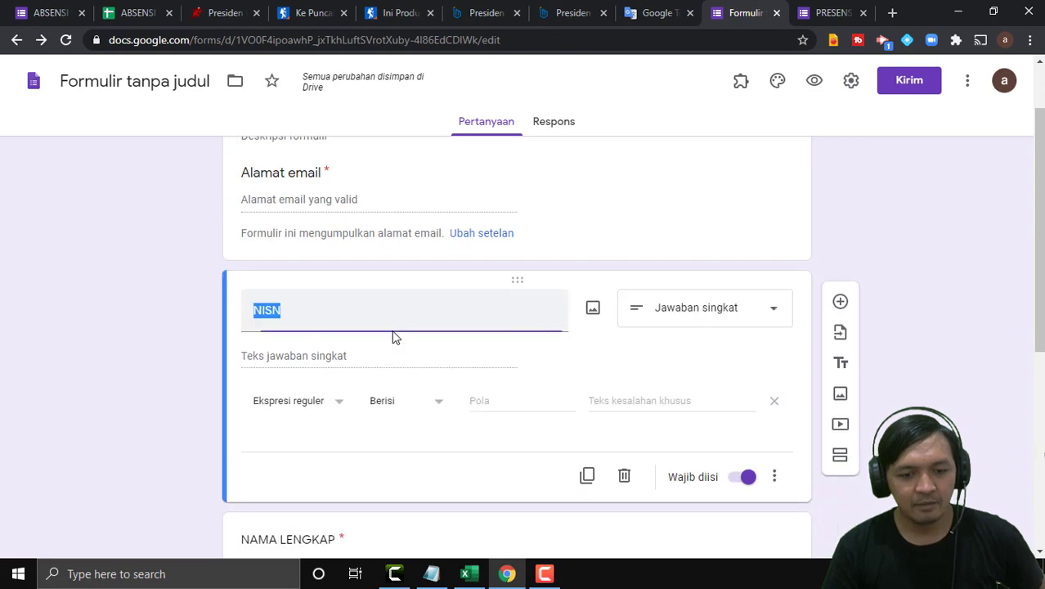
pyautogui.click(495, 402)
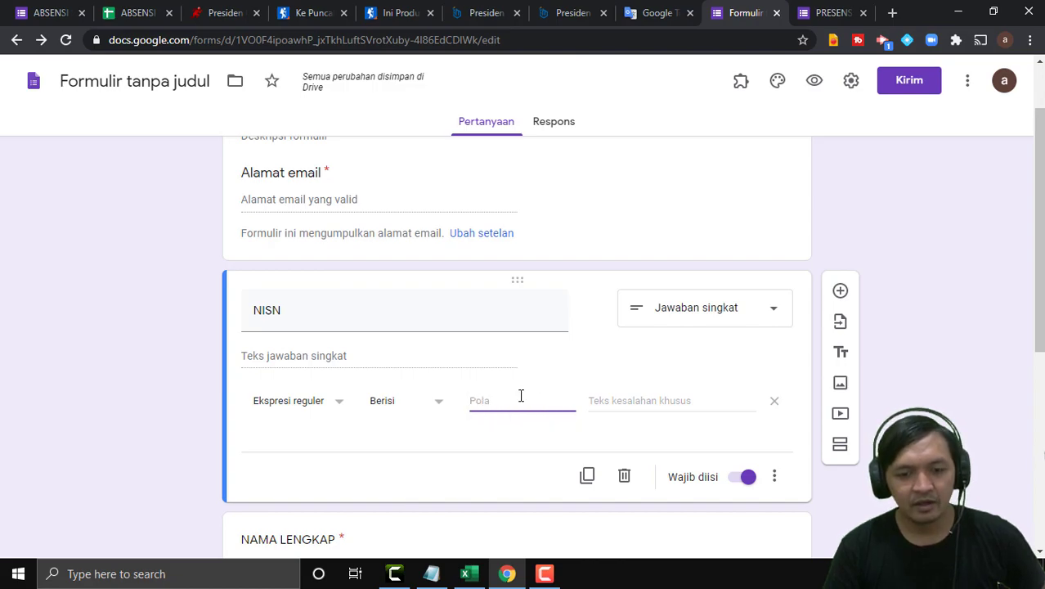
pyautogui.click(471, 571)
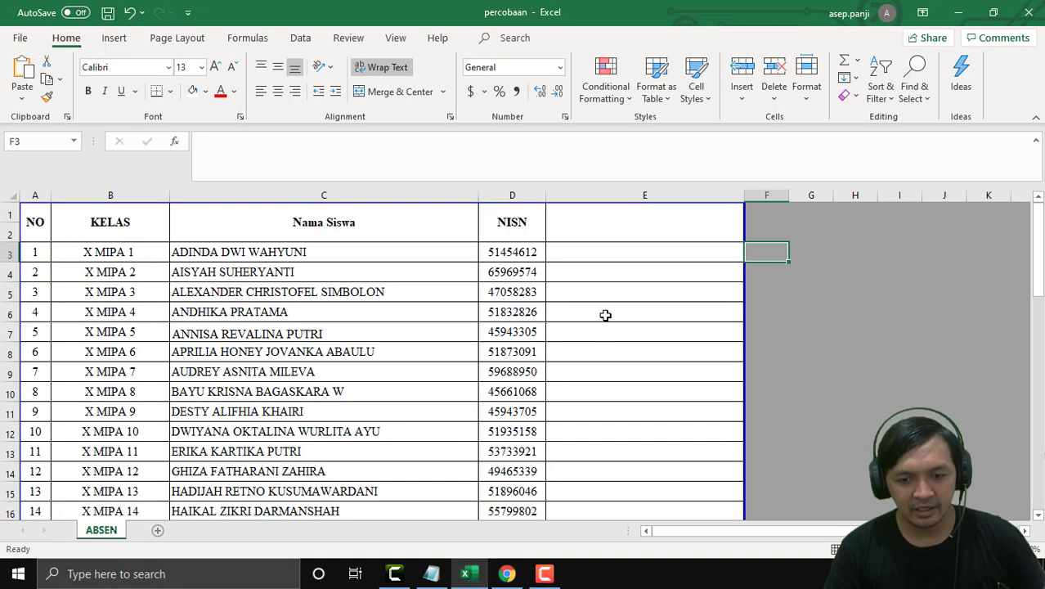
# Enter =D3 in E3 to start the list with the first NISN.
pyautogui.click(597, 254)
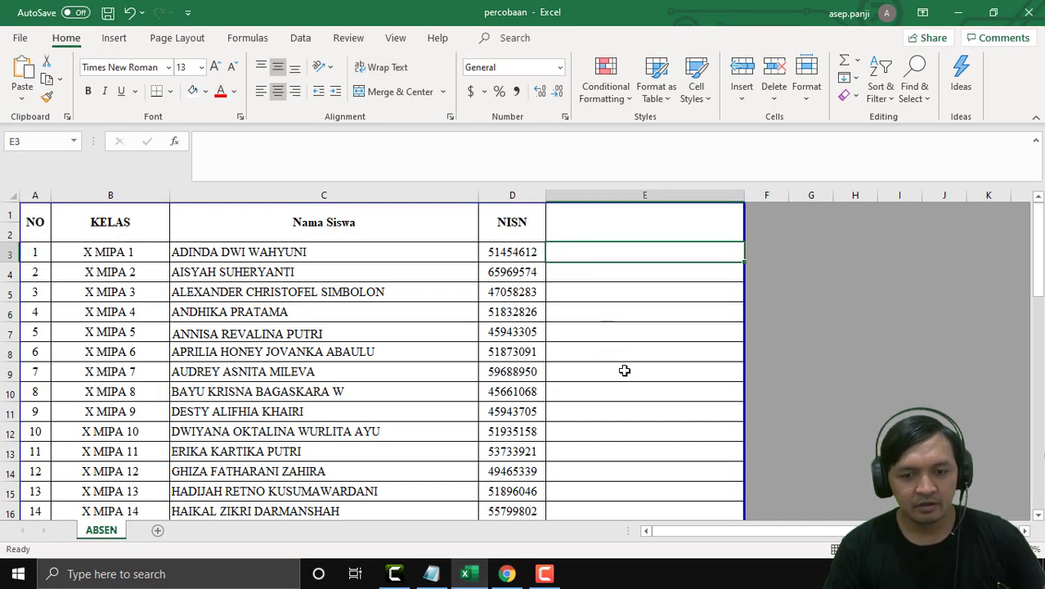
pyautogui.click(637, 411)
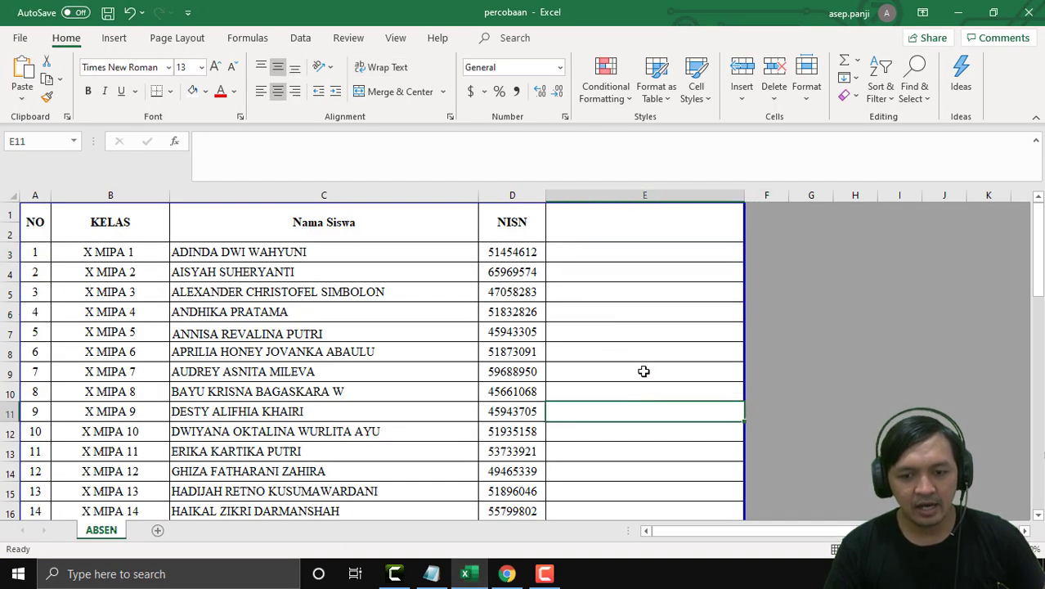
pyautogui.click(614, 255)
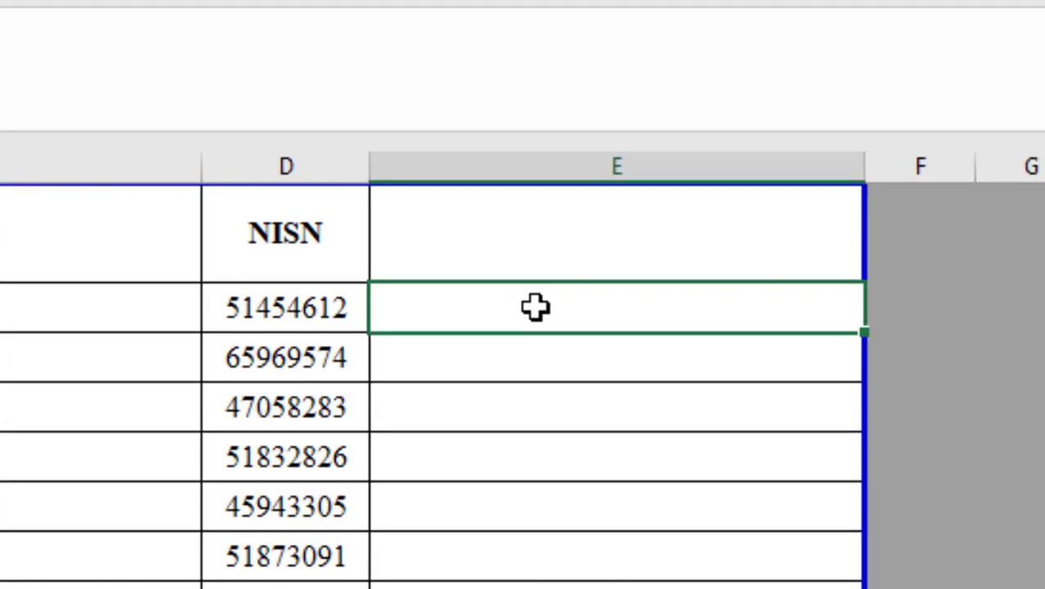
pyautogui.write('=')
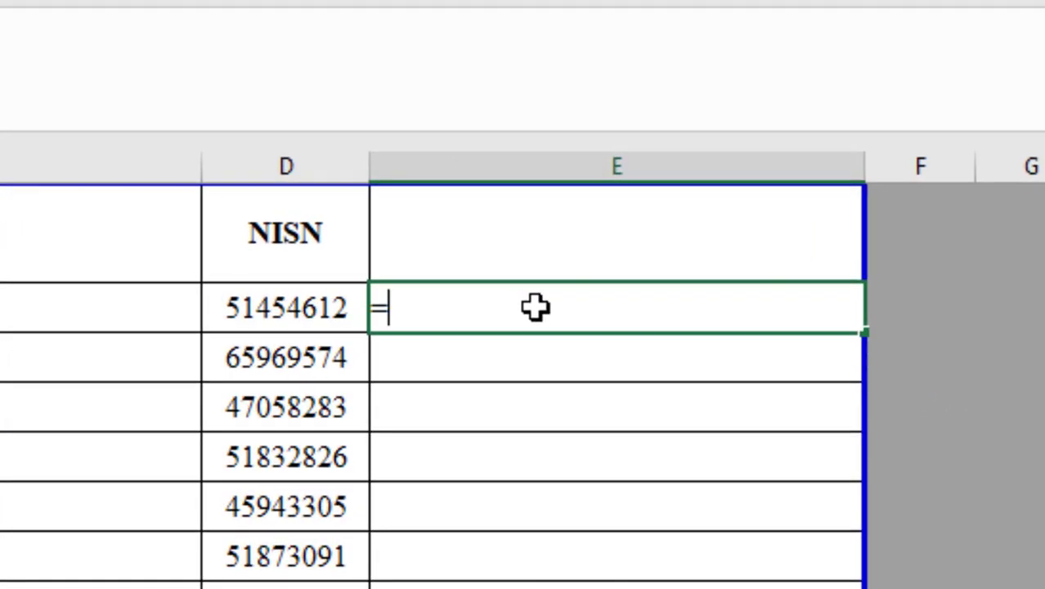
pyautogui.click(300, 311)
pyautogui.press('Return')
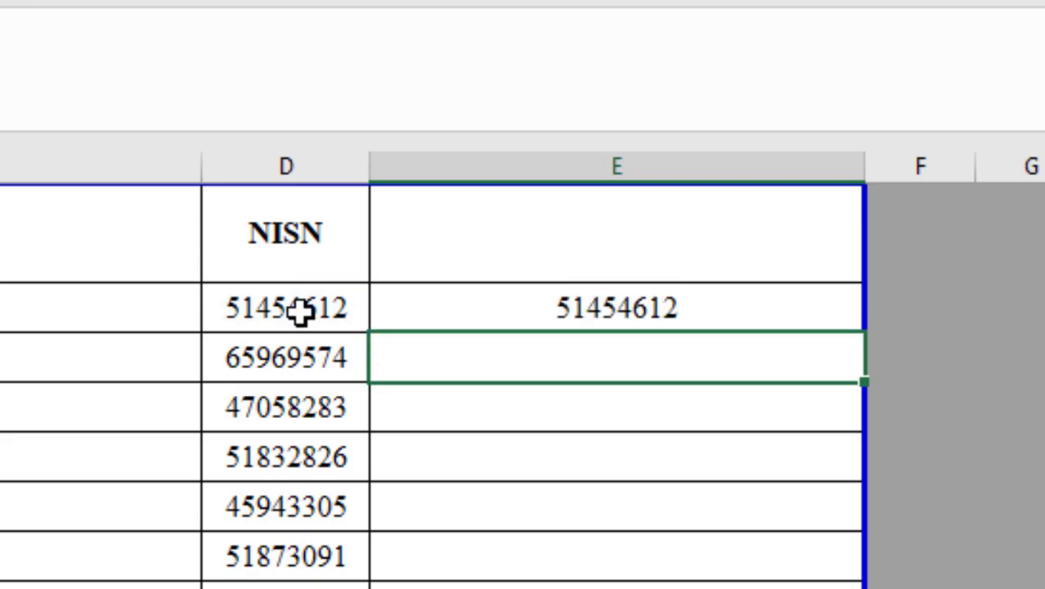
# Enter the joining formula =E3&"|"&D4 in E4.
pyautogui.click(500, 427)
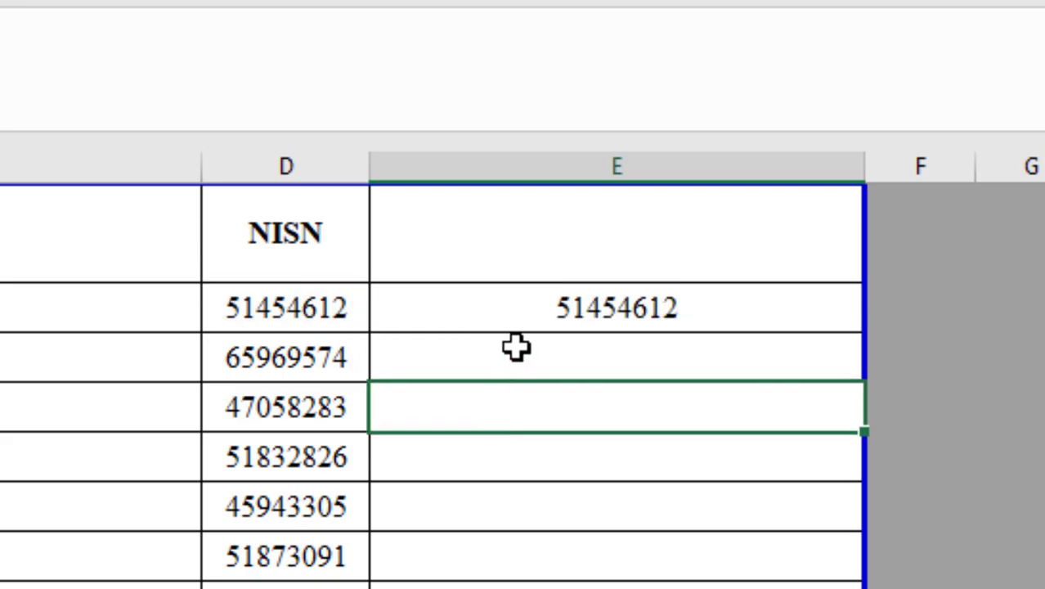
pyautogui.click(496, 307)
pyautogui.click(495, 356)
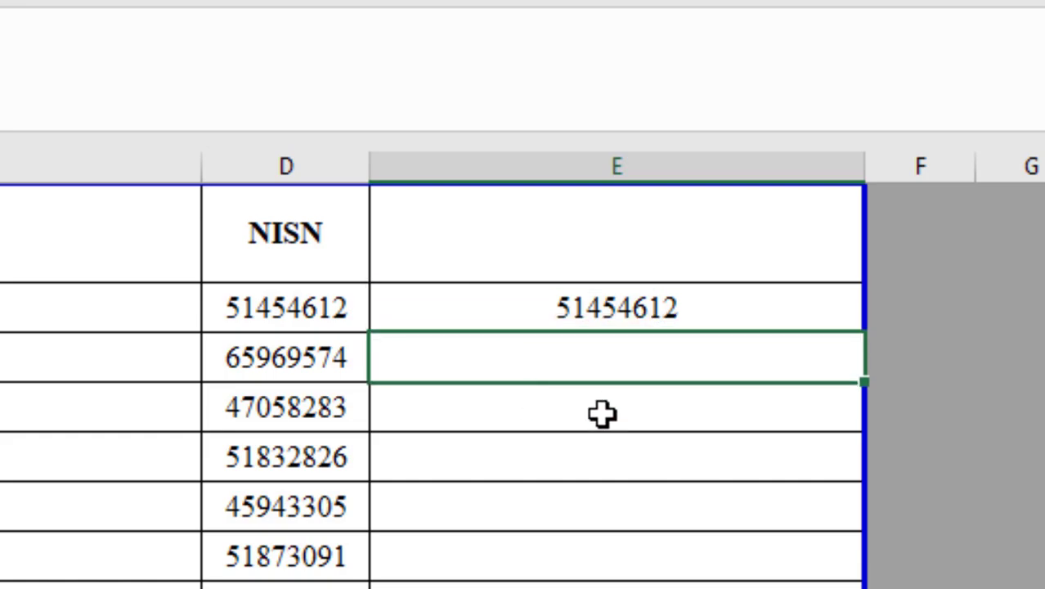
pyautogui.write('=')
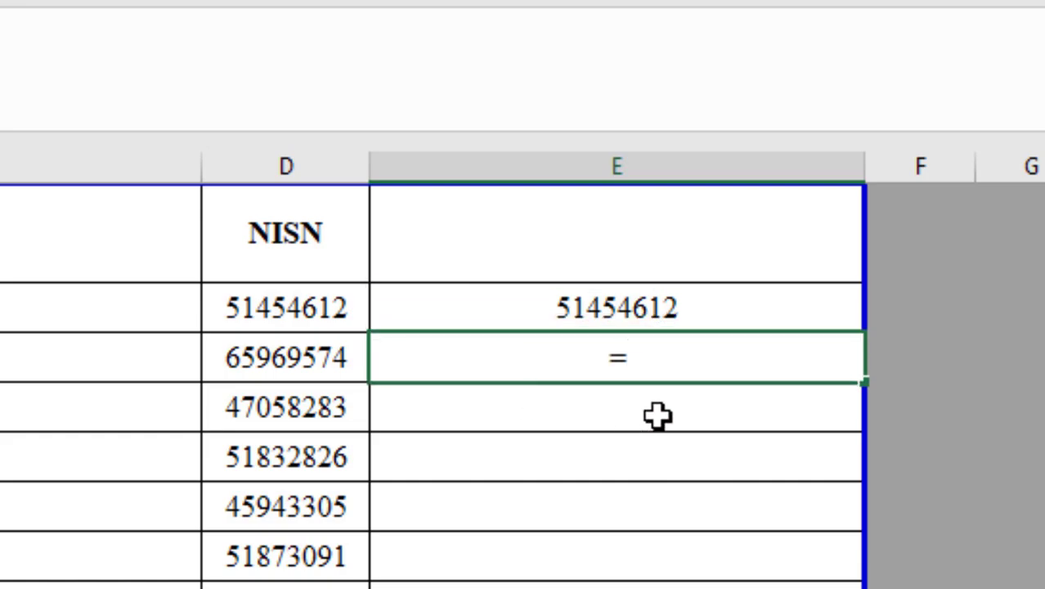
pyautogui.click(591, 309)
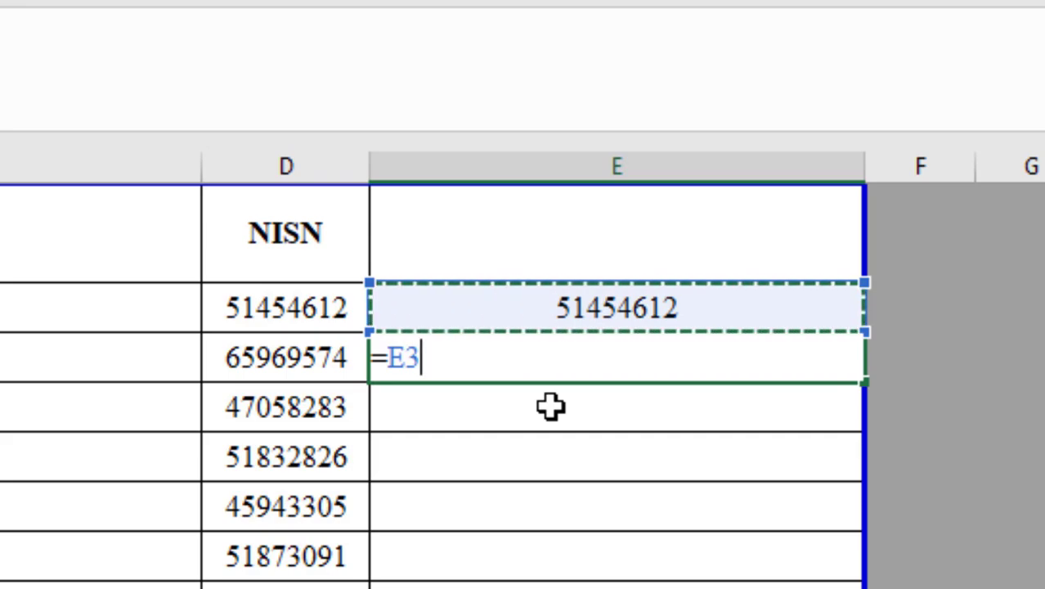
pyautogui.write('&')
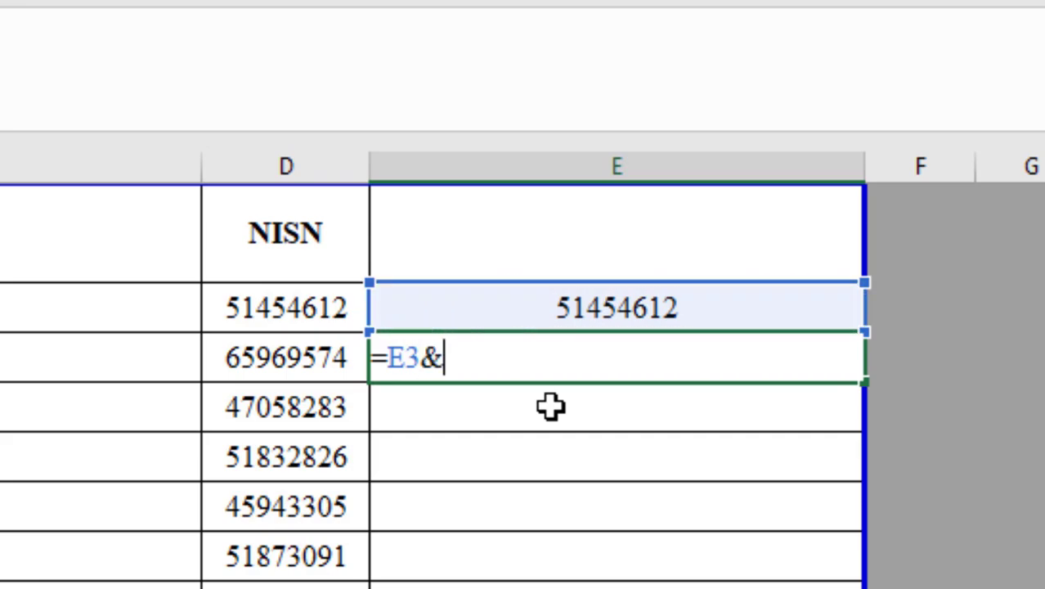
pyautogui.write('"')
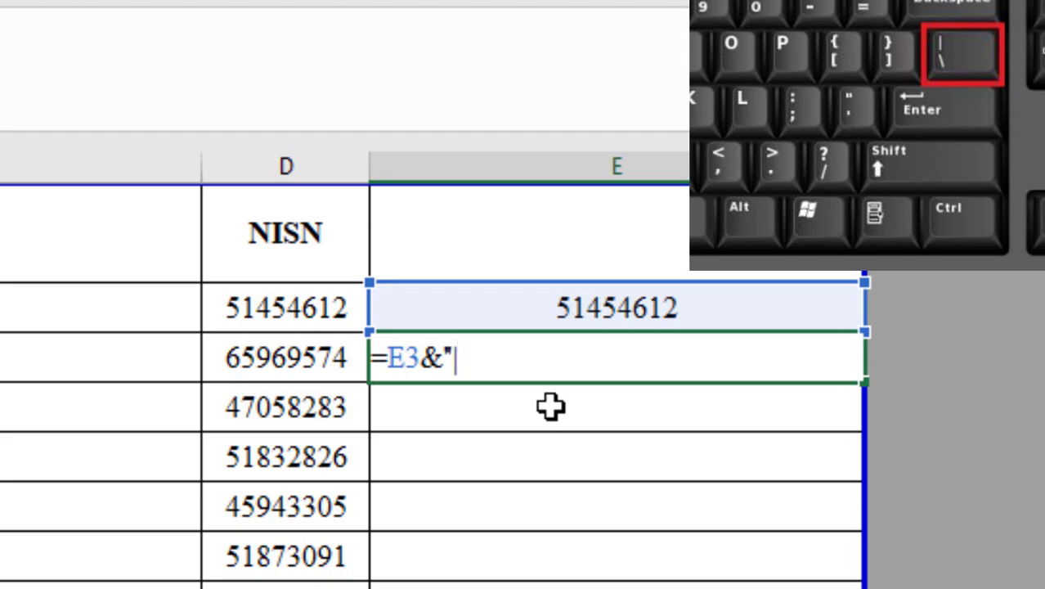
pyautogui.write('|"')
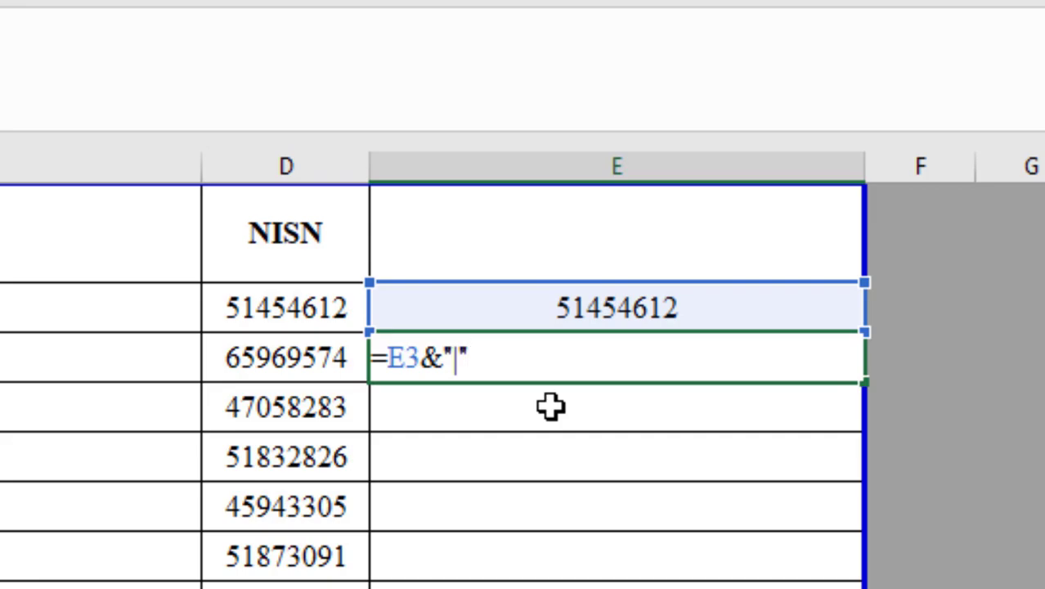
pyautogui.write('&')
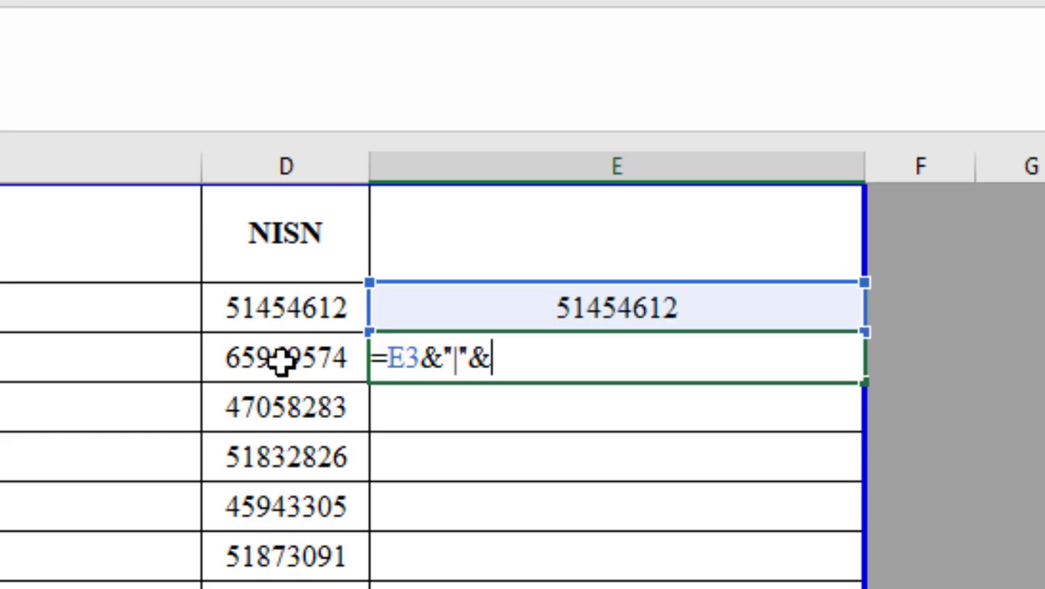
pyautogui.click(326, 362)
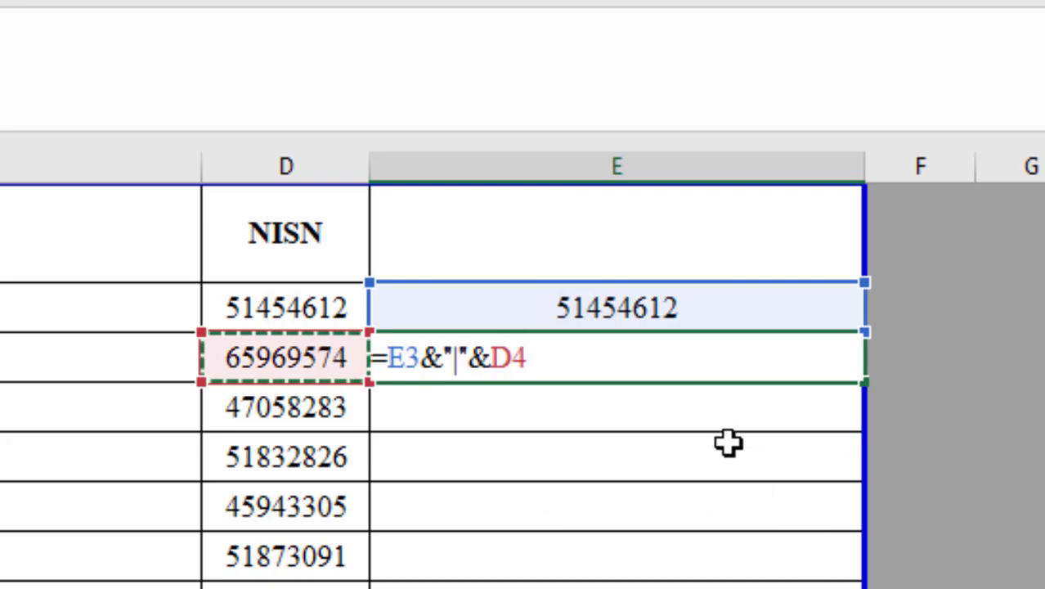
pyautogui.press('Return')
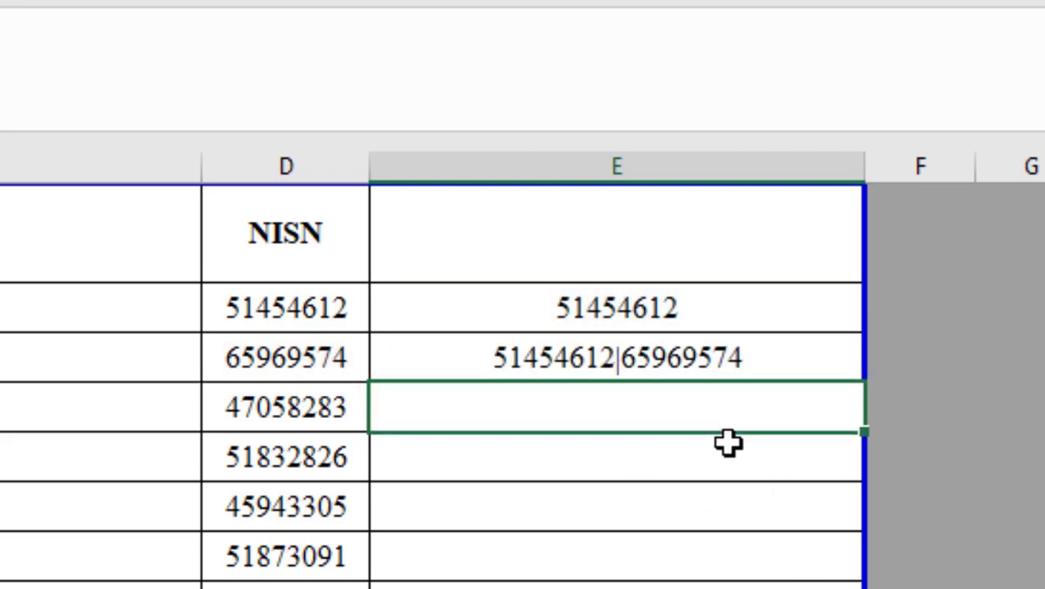
# Check the E3 and D4 values, then fill the E4 formula down to row 36.
pyautogui.click(612, 296)
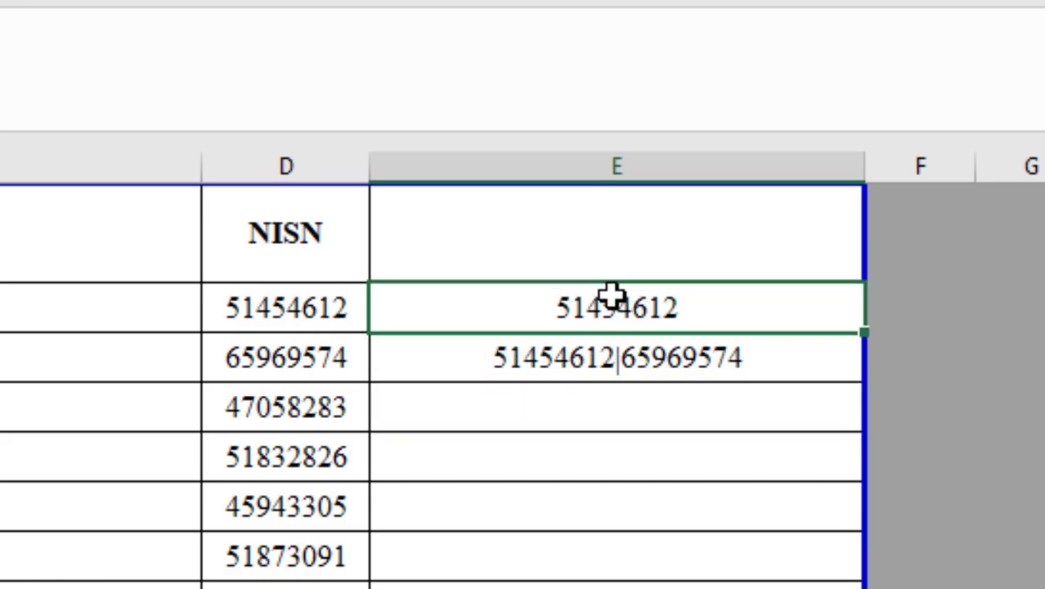
pyautogui.click(252, 362)
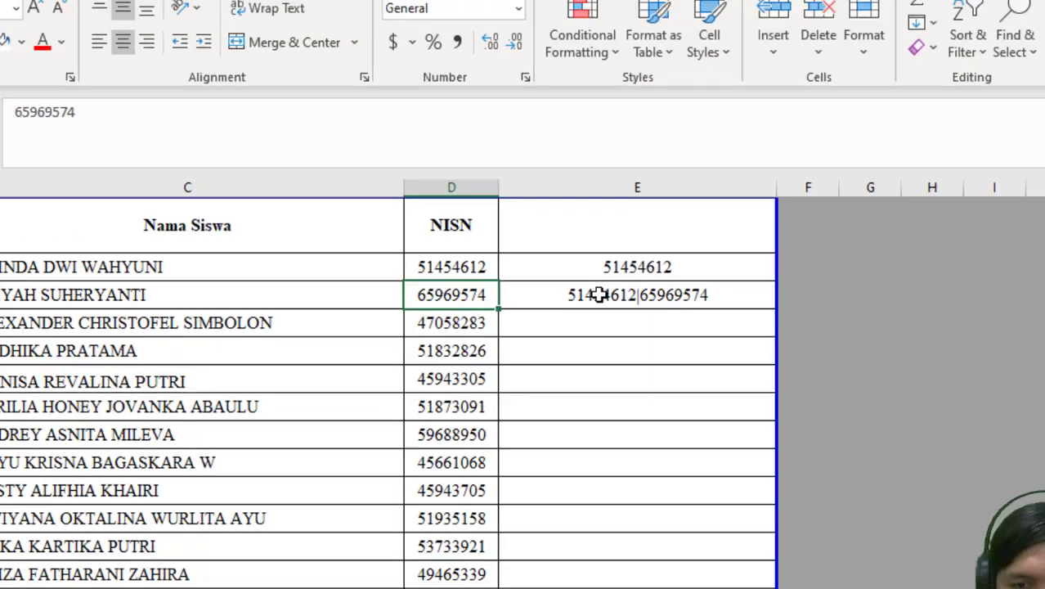
pyautogui.click(600, 296)
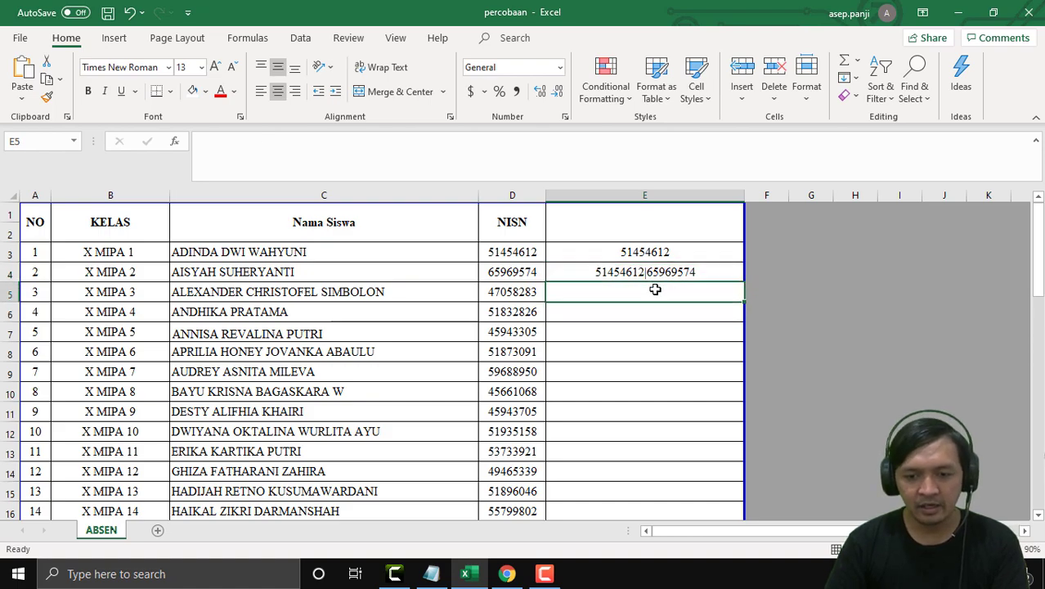
pyautogui.click(723, 360)
pyautogui.click(728, 275)
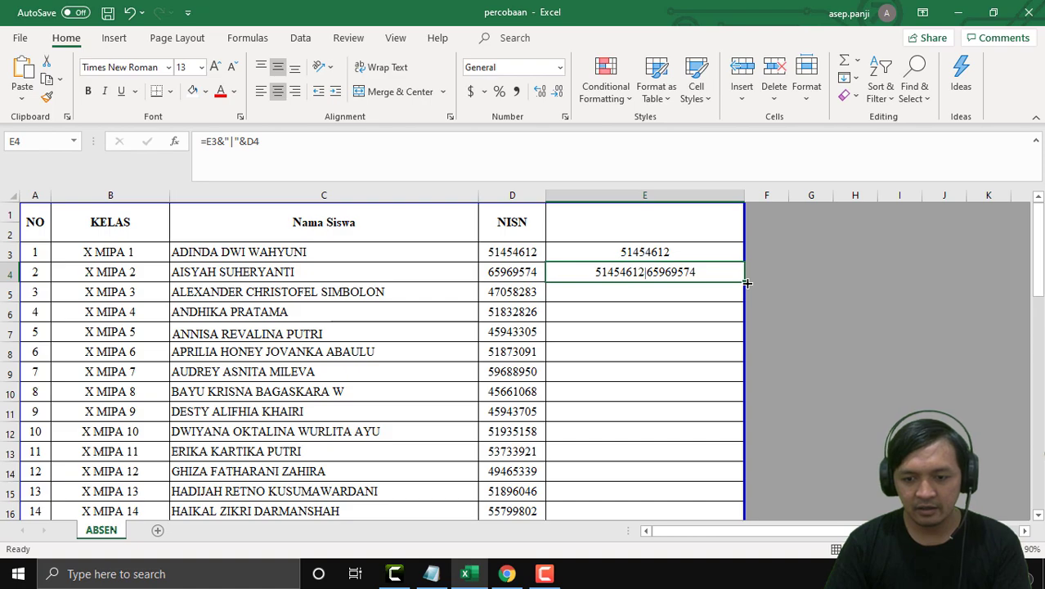
pyautogui.moveTo(744, 281); pyautogui.dragTo(739, 497)
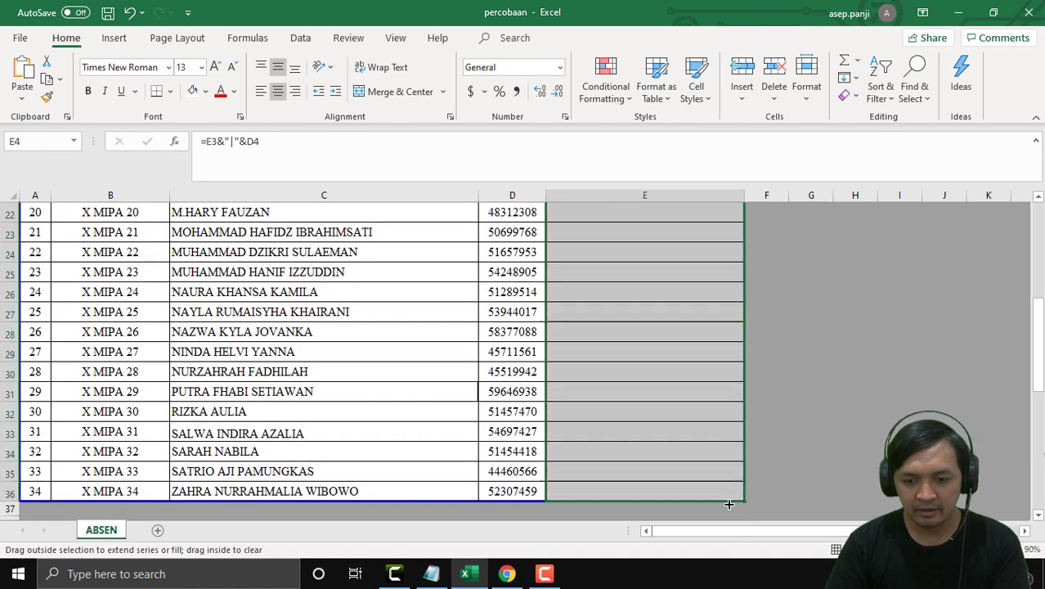
# Copy the complete pipe-separated NISN list from E36.
pyautogui.scroll(-2, 691, 447)
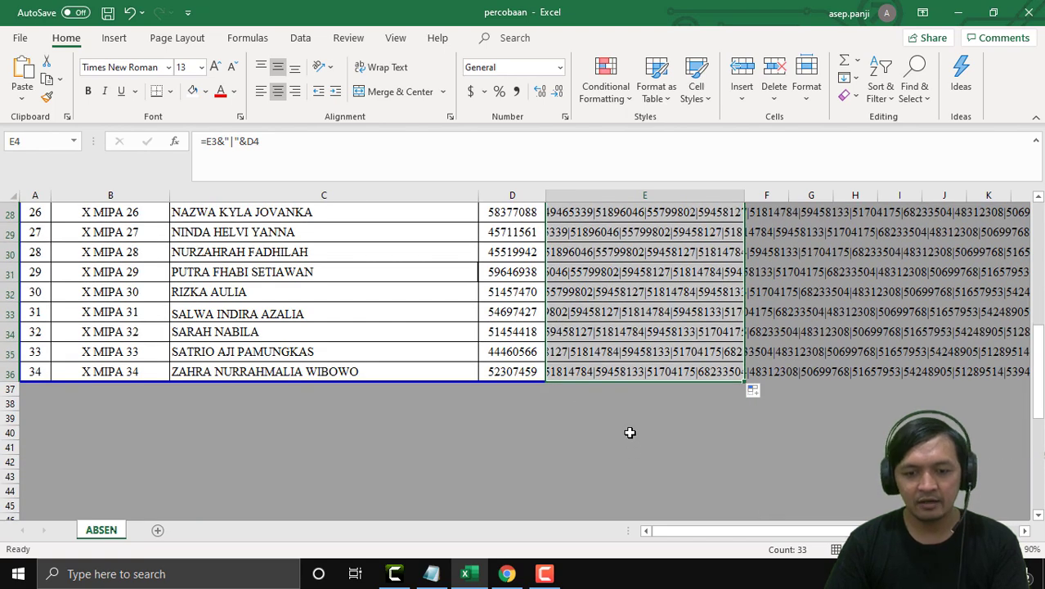
pyautogui.click(573, 372)
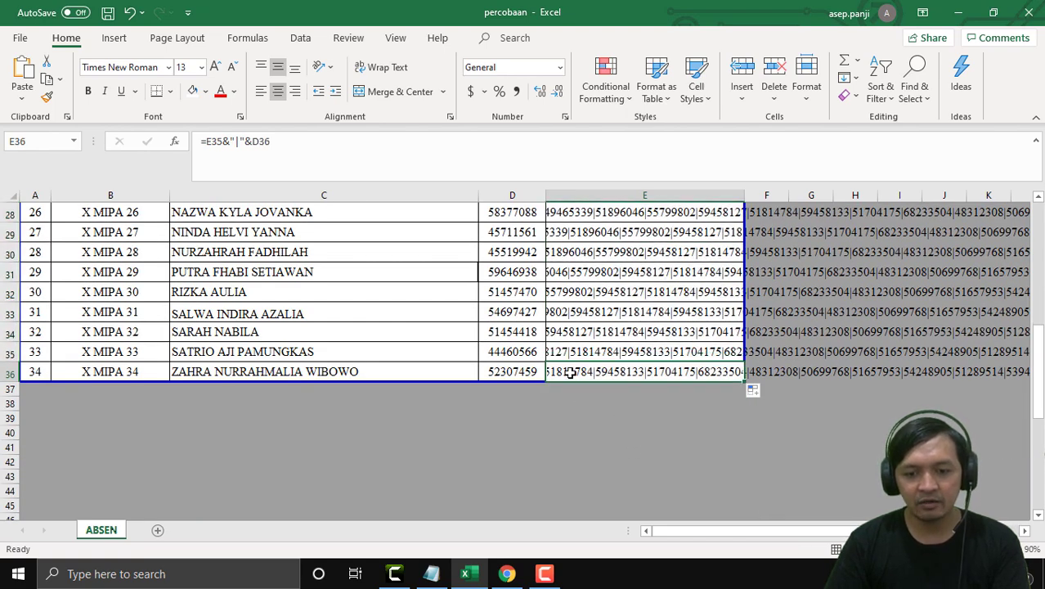
pyautogui.rightClick(570, 372)
pyautogui.click(631, 180)
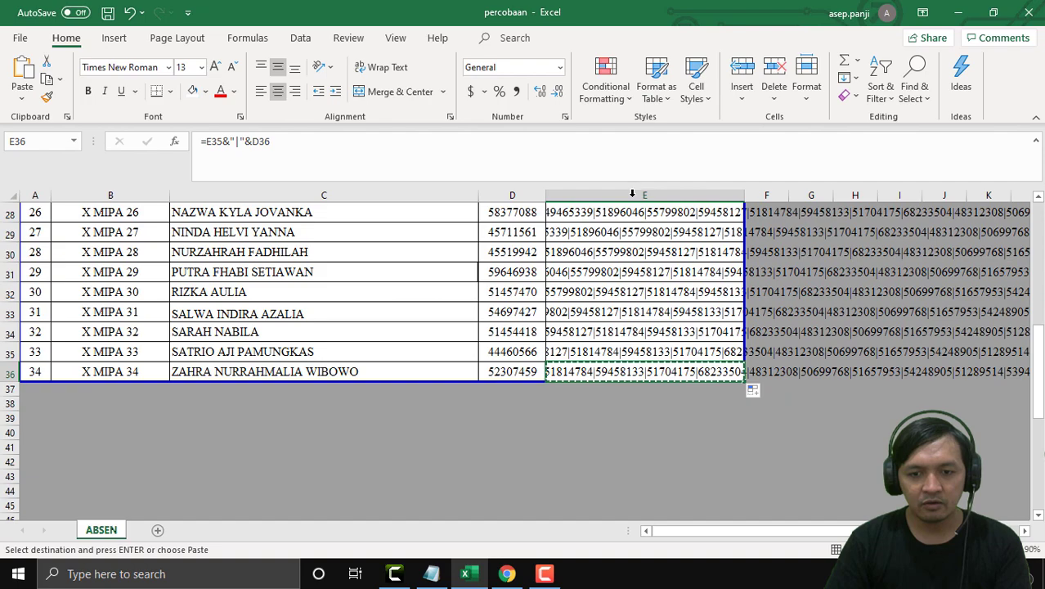
# Paste the copied NISN list into the NISN question's regular-expression Pattern field.
pyautogui.click(507, 573)
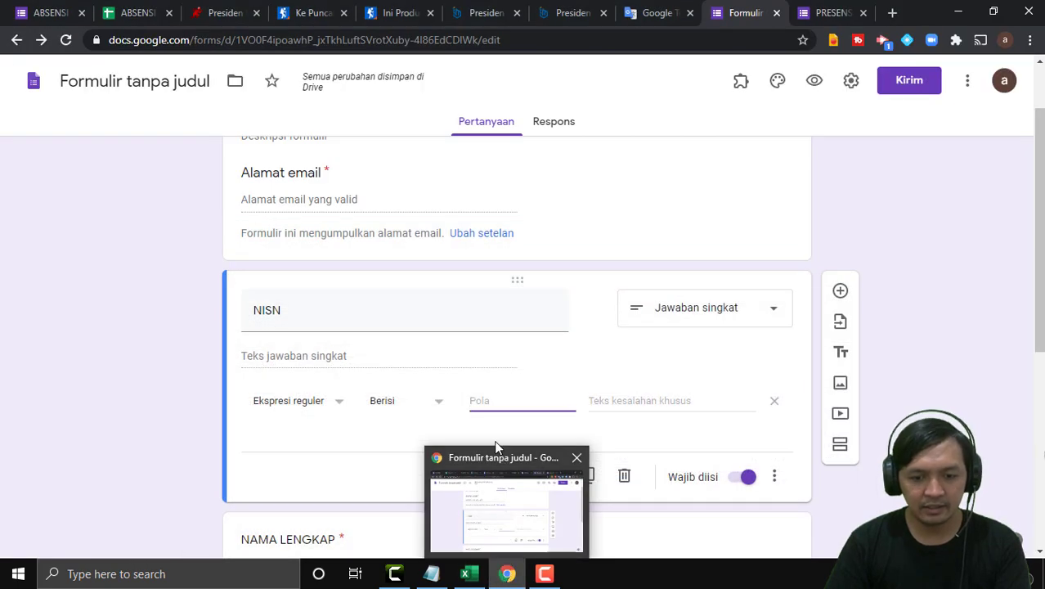
pyautogui.rightClick(483, 400)
pyautogui.click(537, 255)
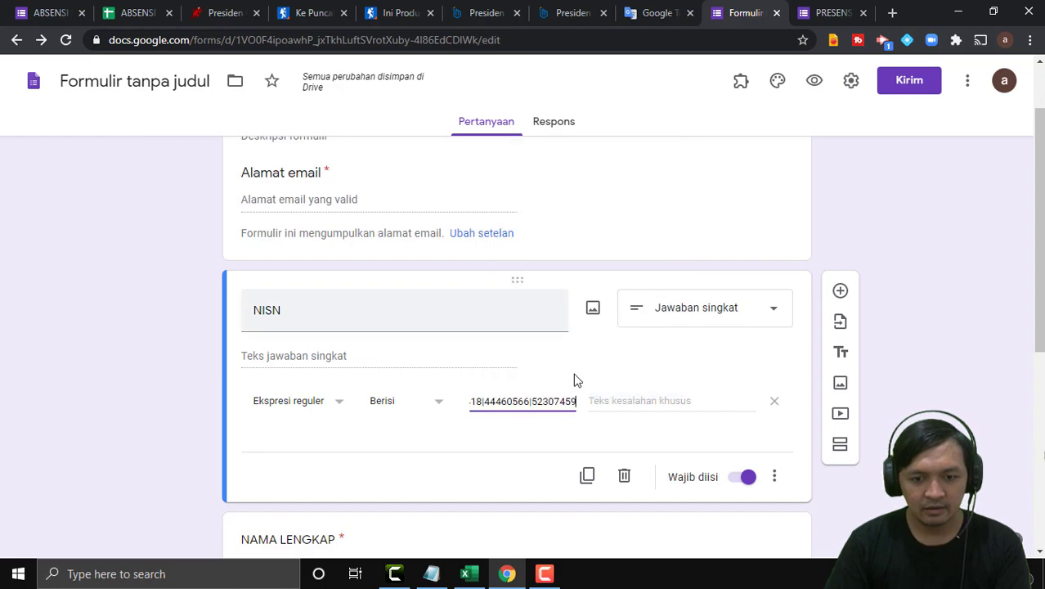
pyautogui.click(938, 272)
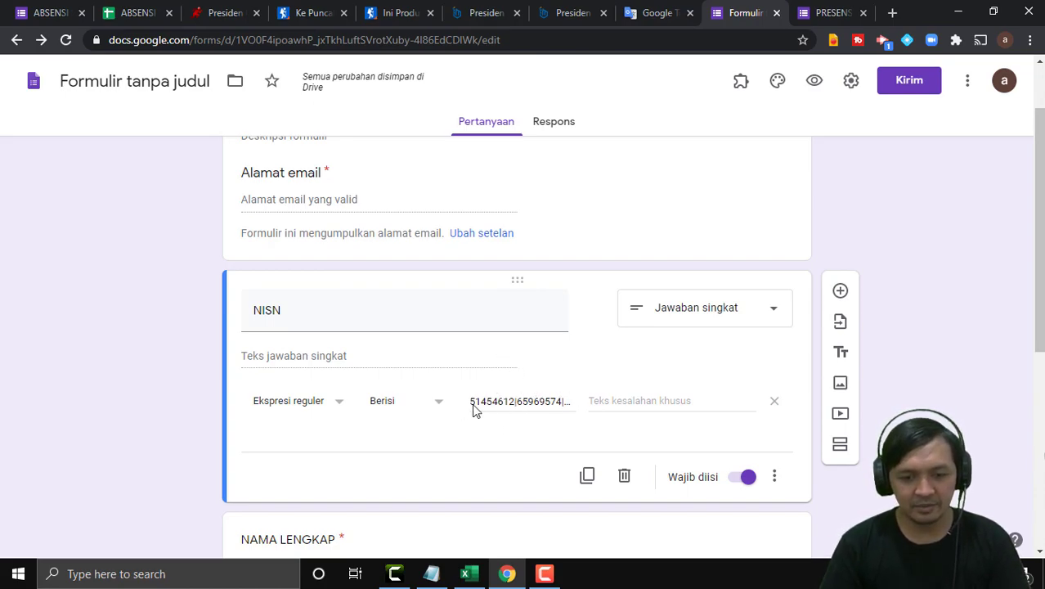
# Name the form file PRESENSI SMA NEGERI 2 DEPOK and glance at the formula notes.
pyautogui.scroll(1, 853, 368)
pyautogui.scroll(-5, 874, 347)
pyautogui.scroll(4, 873, 347)
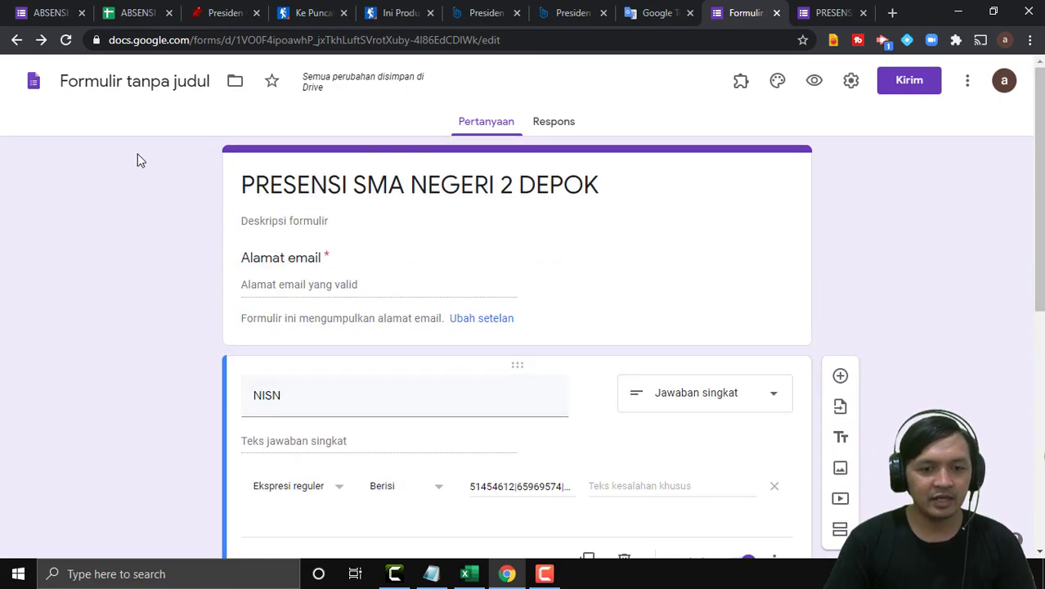
pyautogui.click(165, 90)
pyautogui.click(932, 267)
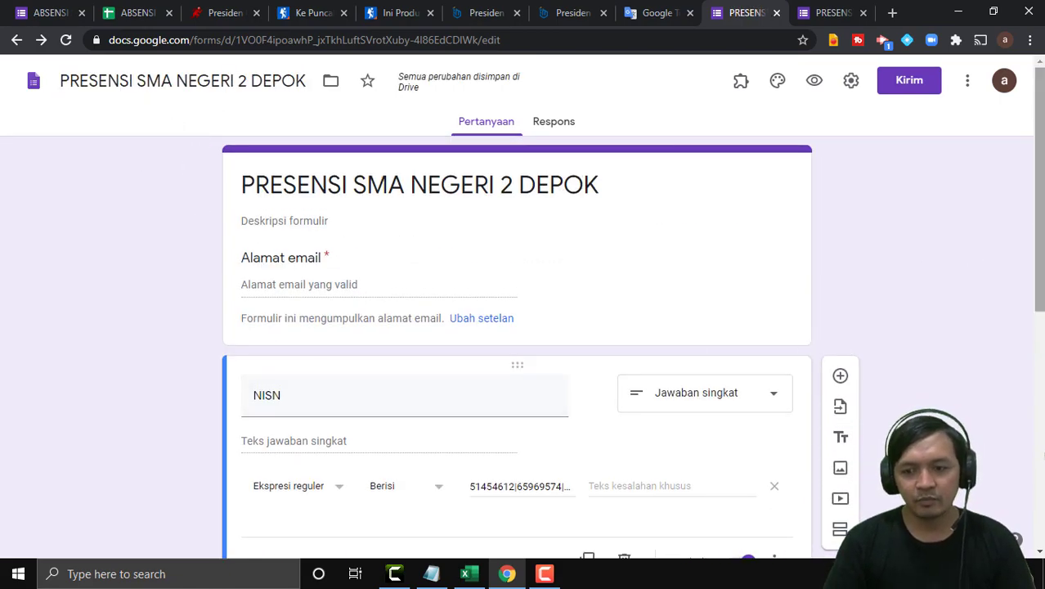
pyautogui.scroll(-5, 932, 267)
pyautogui.scroll(5, 932, 267)
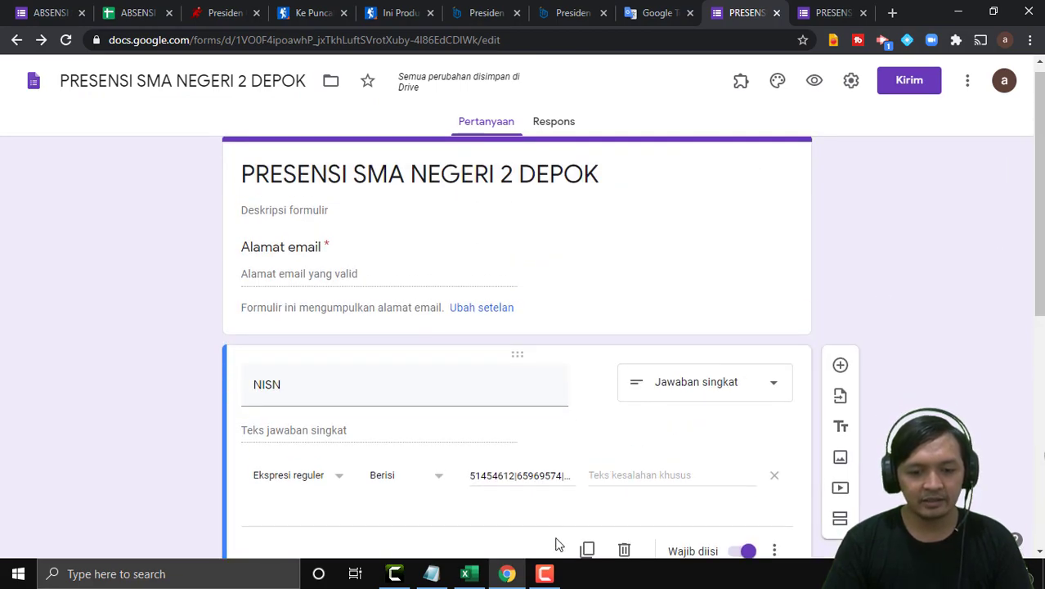
pyautogui.click(431, 573)
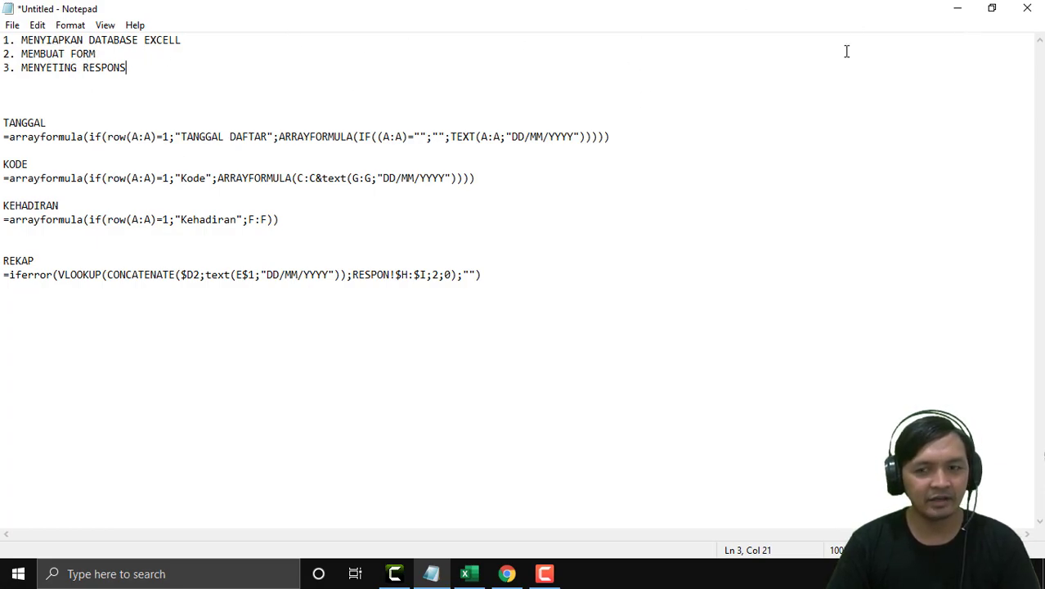
pyautogui.click(956, 8)
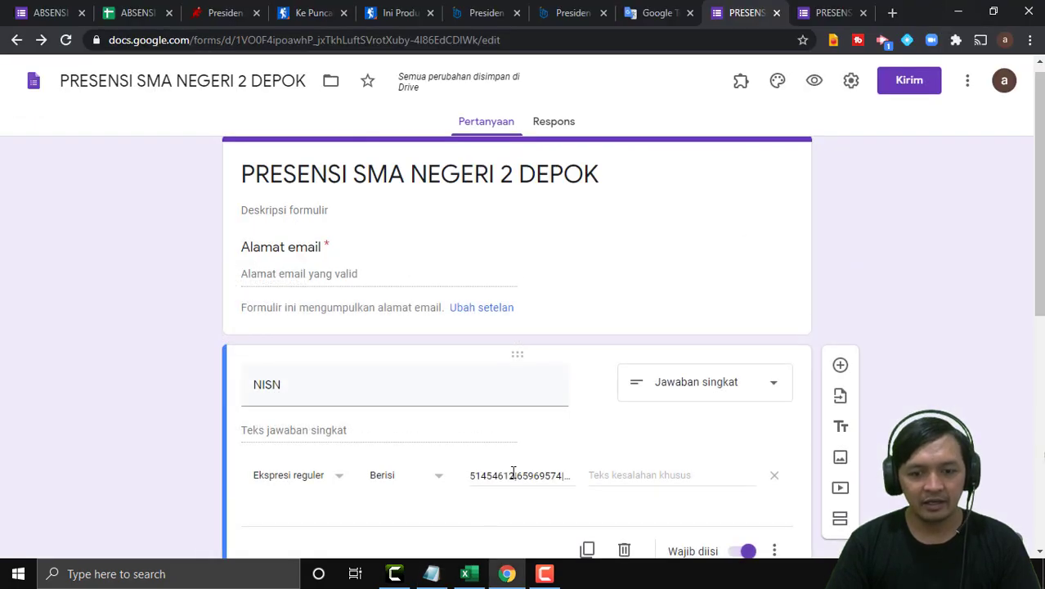
pyautogui.scroll(1, 533, 307)
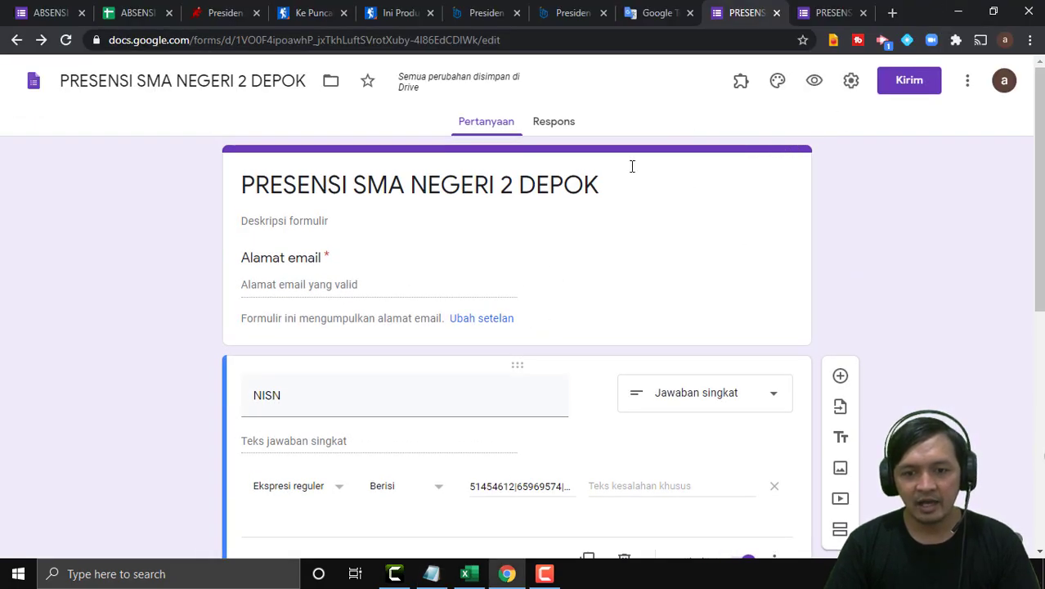
# Link the responses to a new spreadsheet named PRESENSI SMA NEGERI 2 DEPOK (Respons).
pyautogui.click(566, 127)
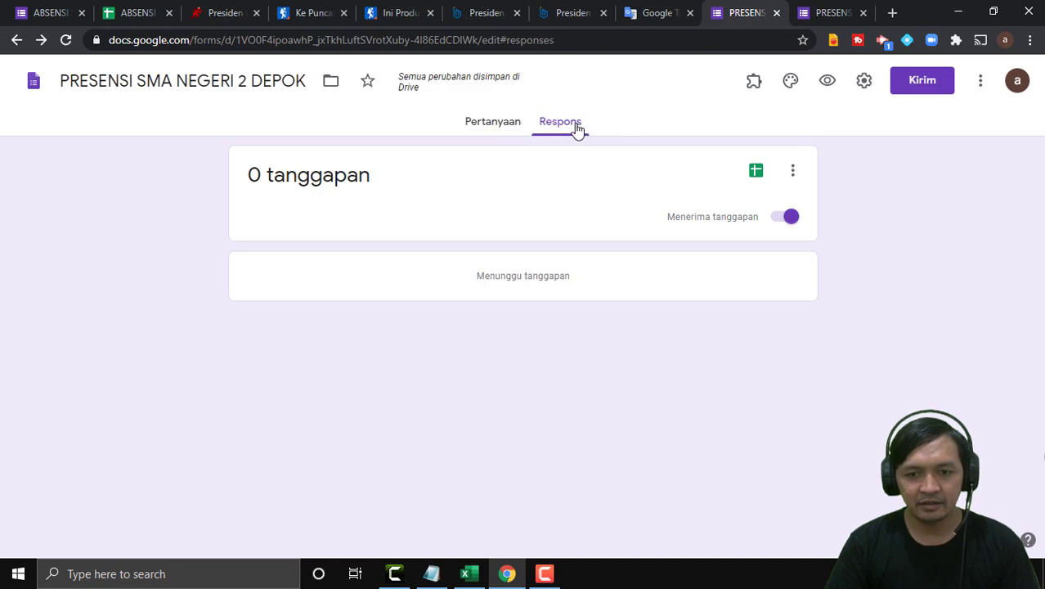
pyautogui.click(757, 173)
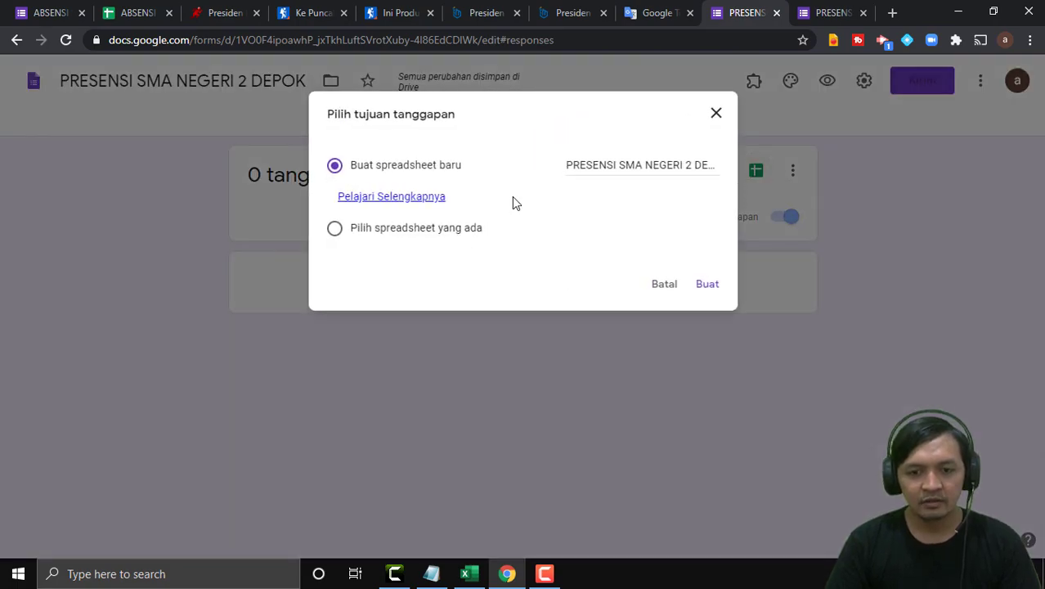
pyautogui.click(633, 162)
pyautogui.moveTo(651, 167); pyautogui.dragTo(731, 163)
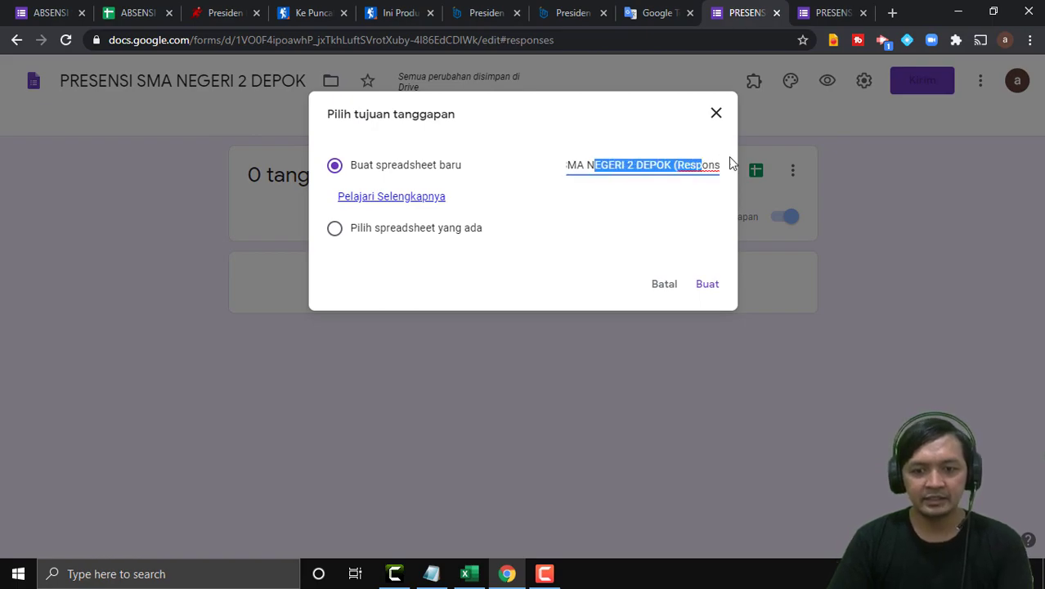
pyautogui.click(681, 161)
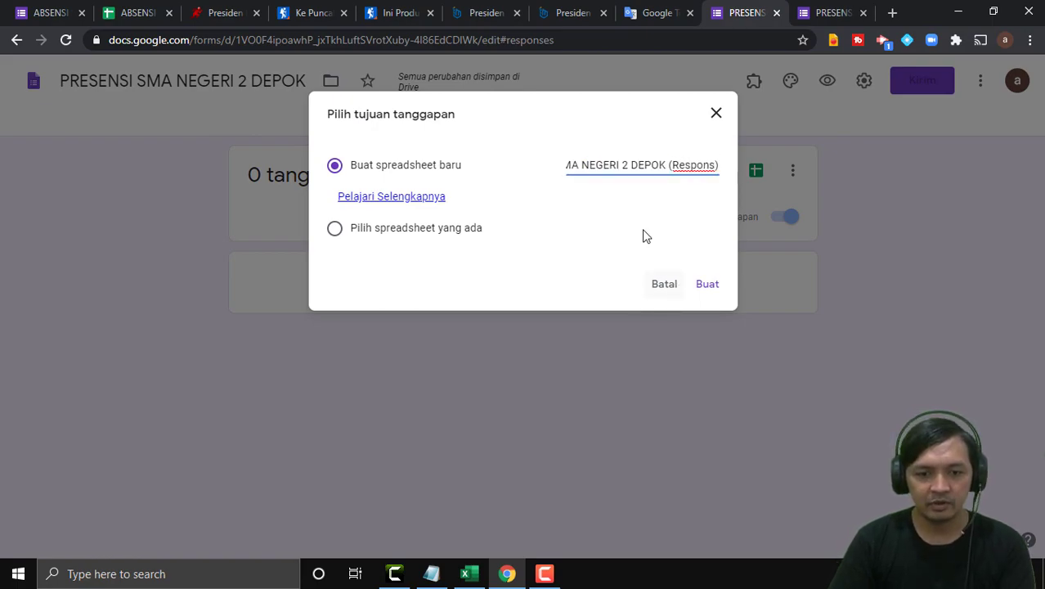
pyautogui.click(710, 285)
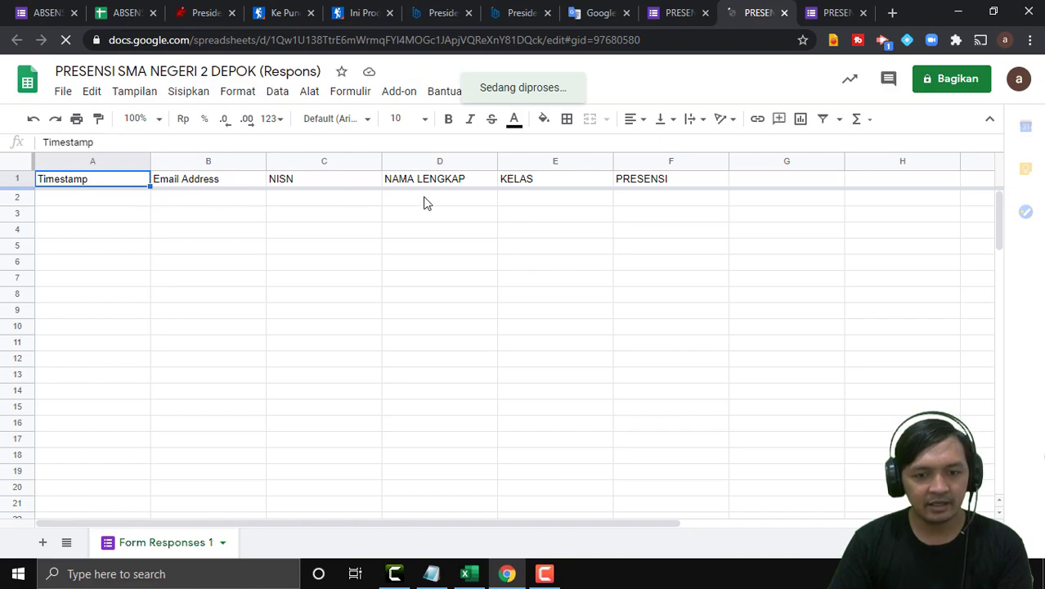
# Rename the response sheet to RESPON and go back to the form's responses page.
pyautogui.click(652, 196)
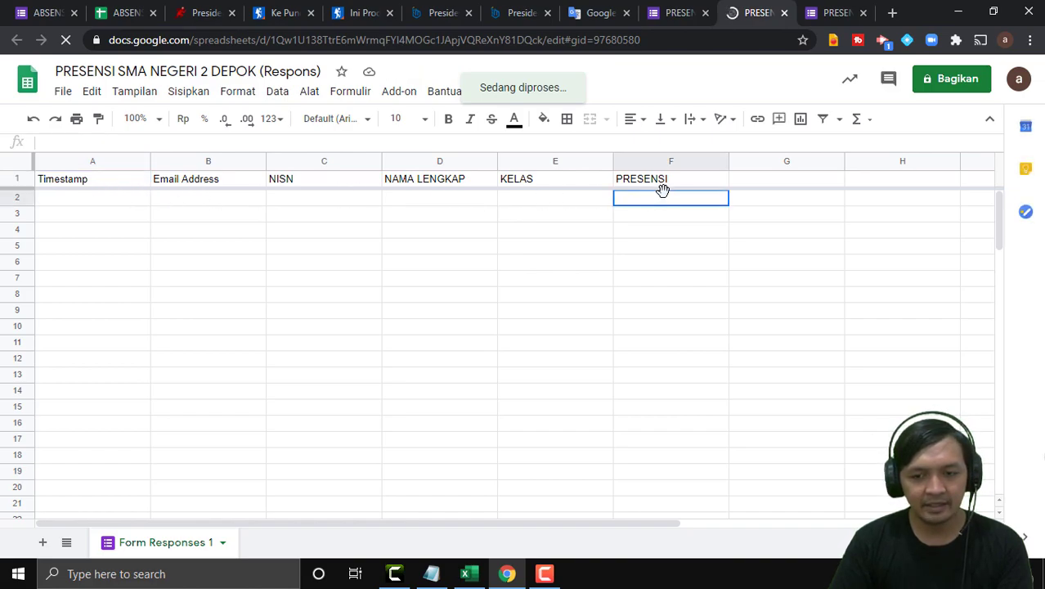
pyautogui.press('Down')
pyautogui.press('Down')
pyautogui.press('Down')
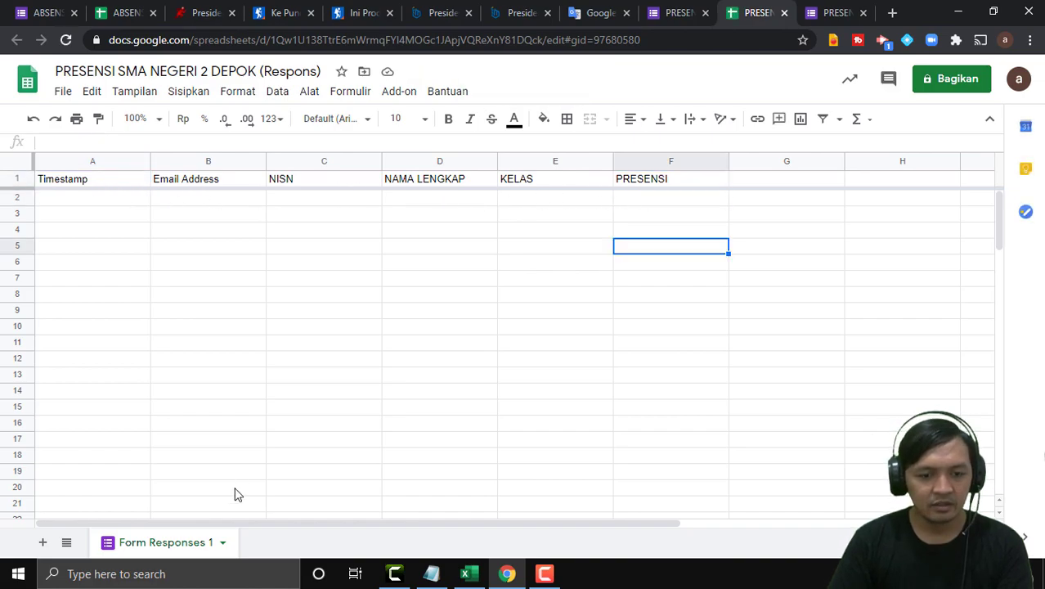
pyautogui.click(223, 544)
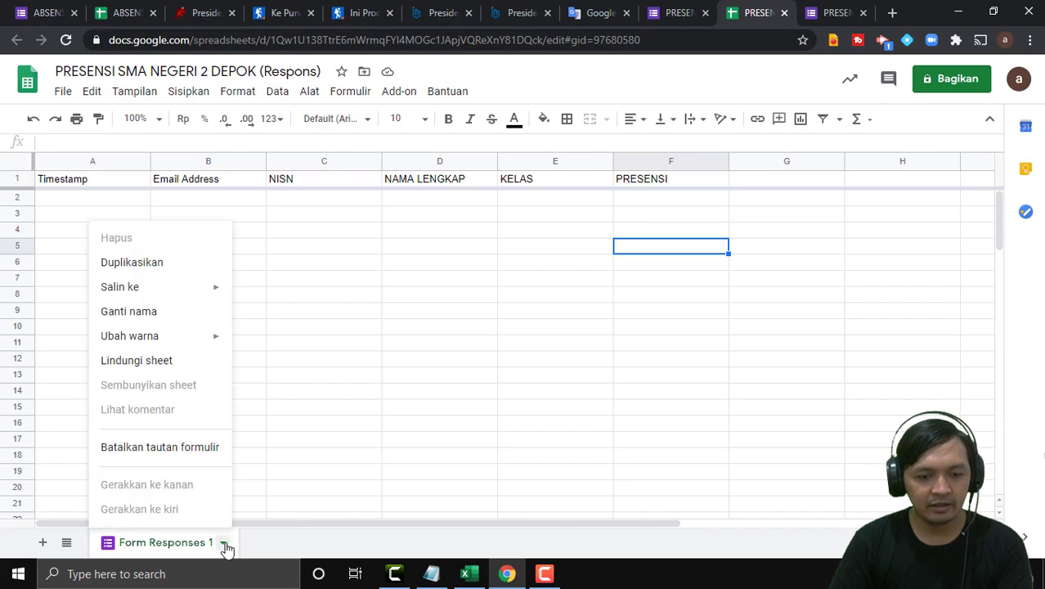
pyautogui.click(145, 312)
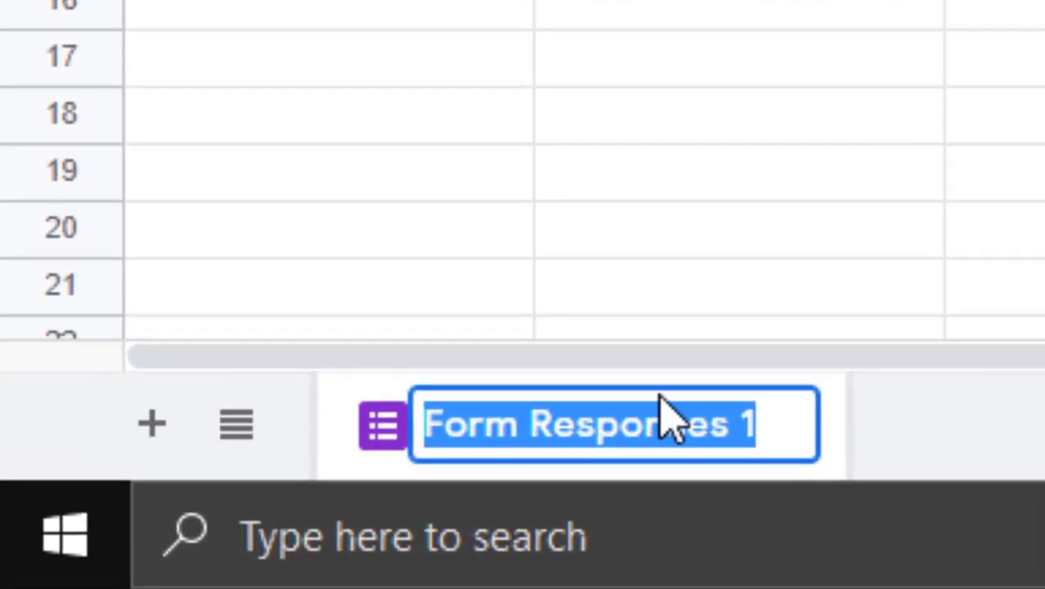
pyautogui.write('RESPON')
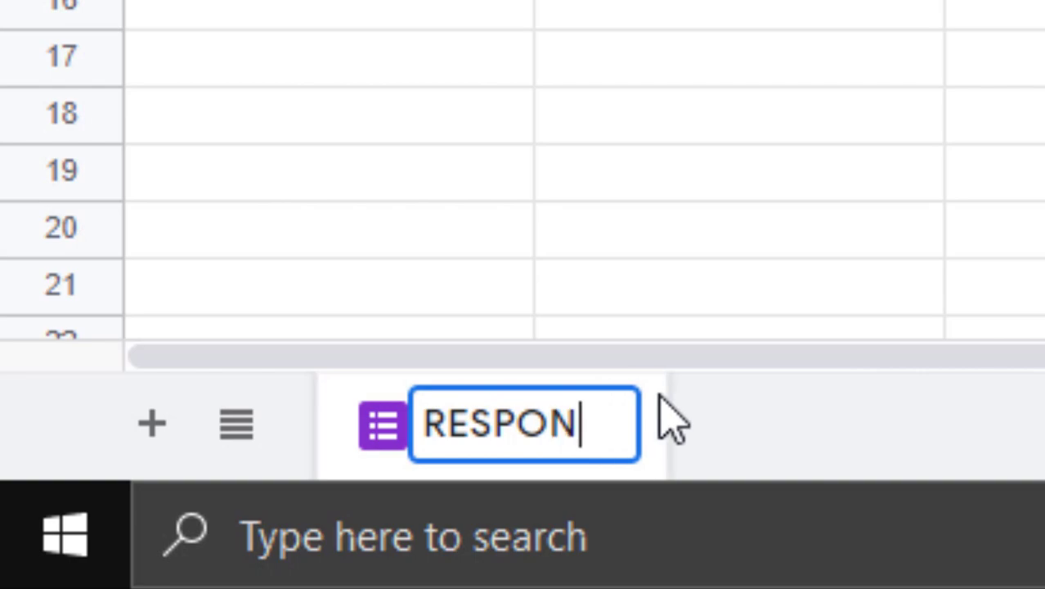
pyautogui.click(951, 233)
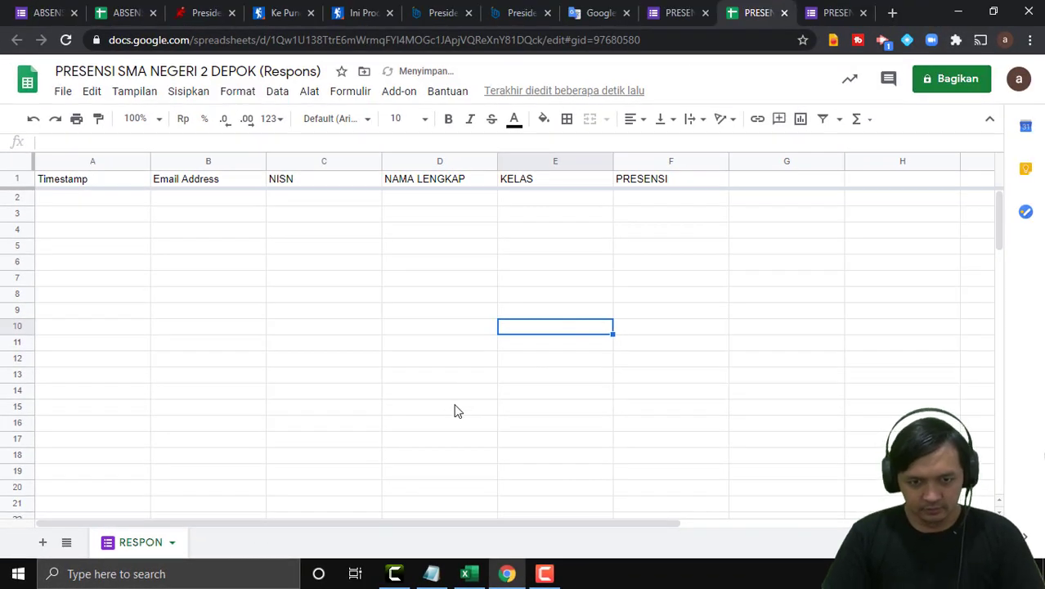
pyautogui.click(428, 330)
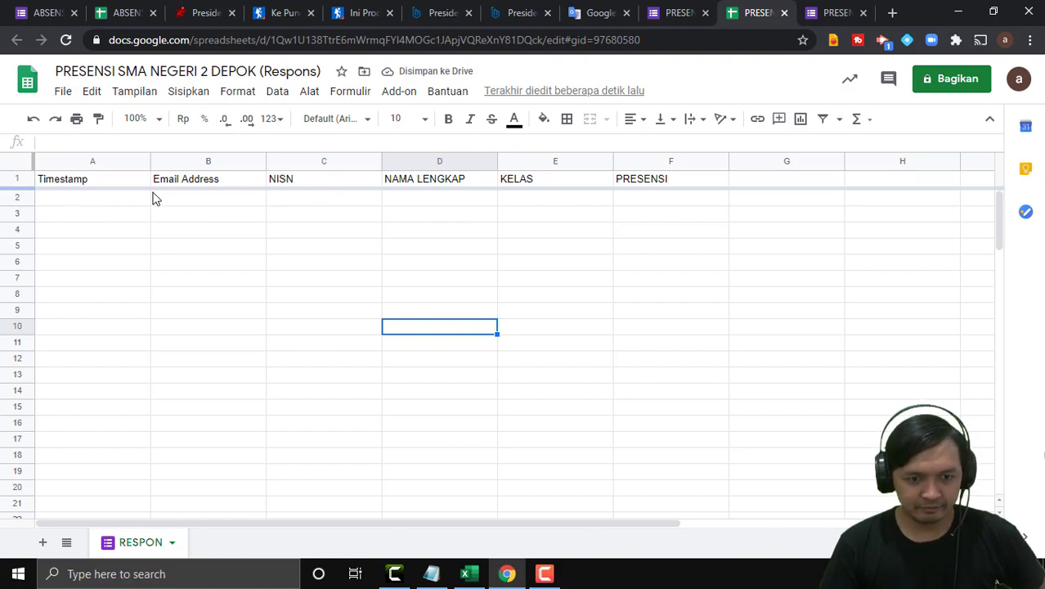
pyautogui.click(693, 13)
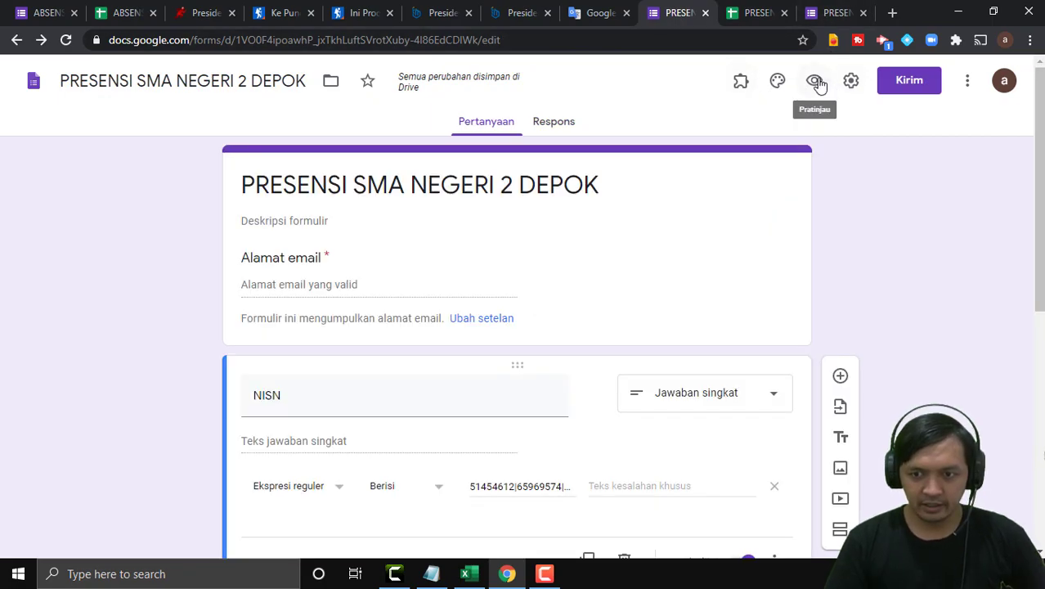
# Open the form preview and enter an email address.
pyautogui.click(813, 82)
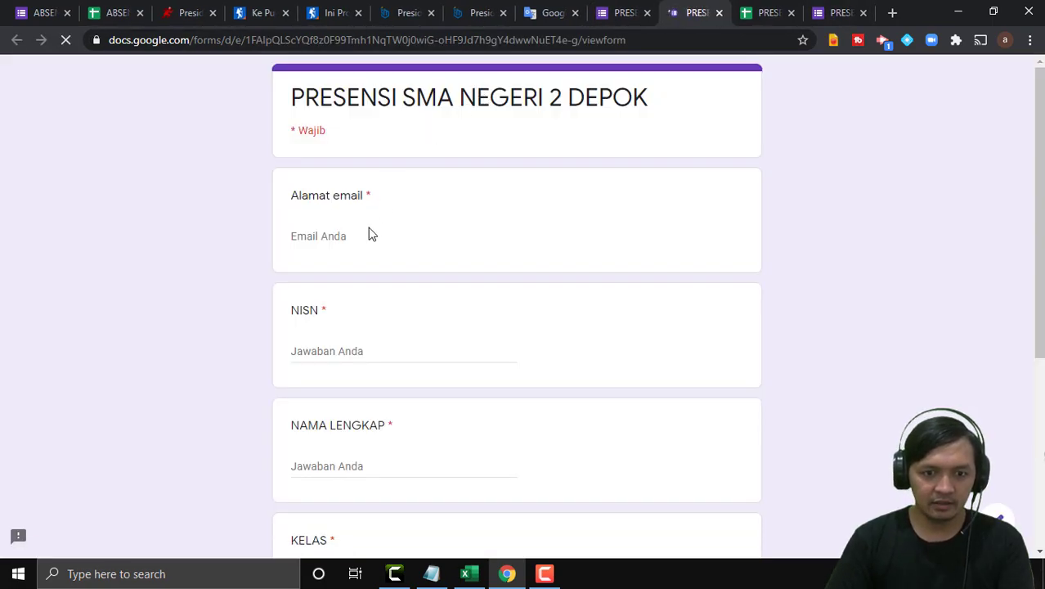
pyautogui.click(365, 233)
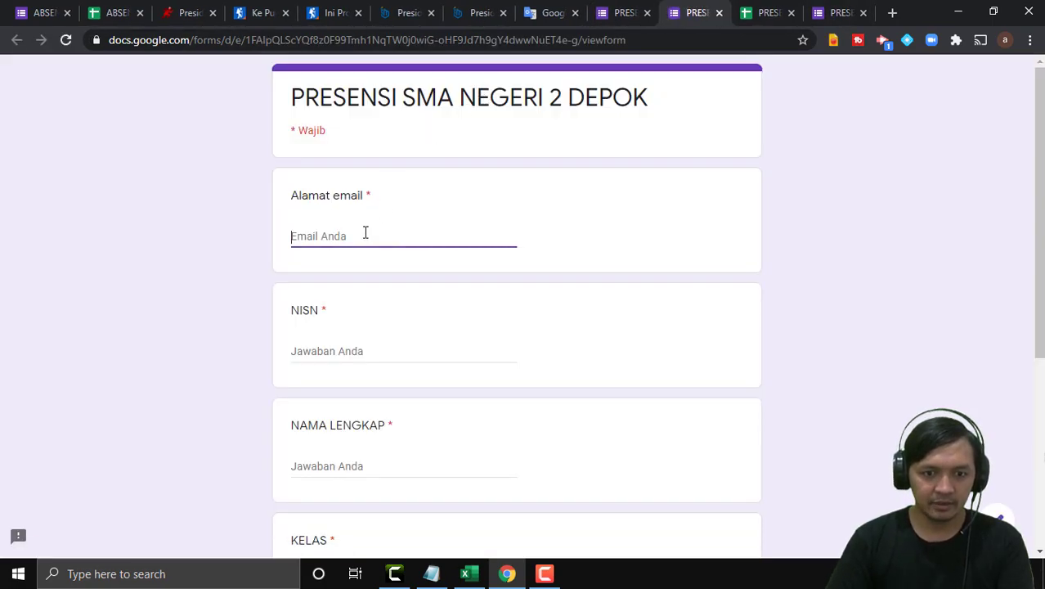
pyautogui.write('PA')
pyautogui.press('BackSpace')
pyautogui.press('BackSpace')
pyautogui.press('BackSpace')
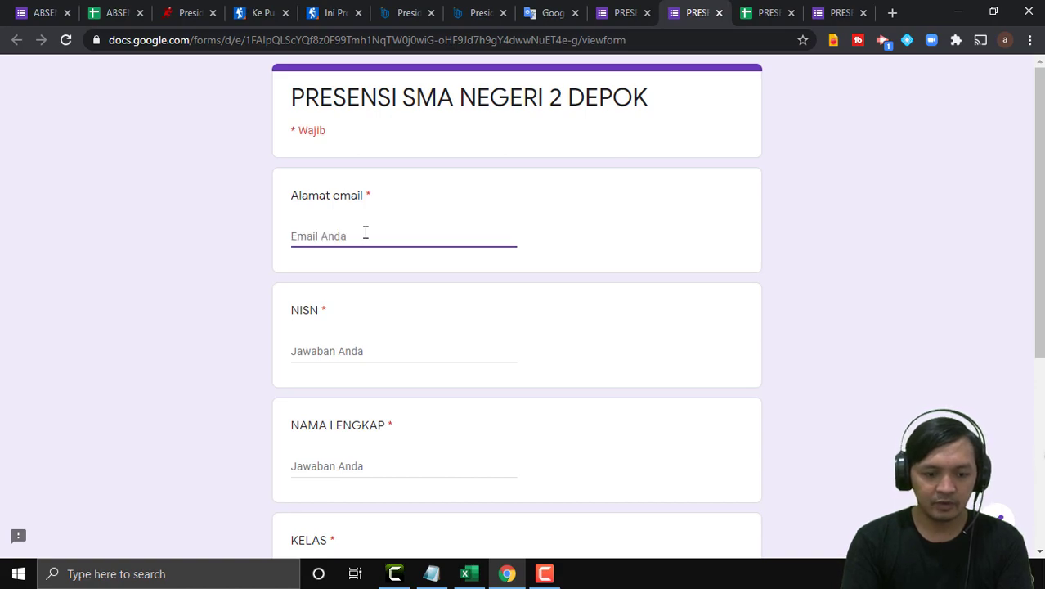
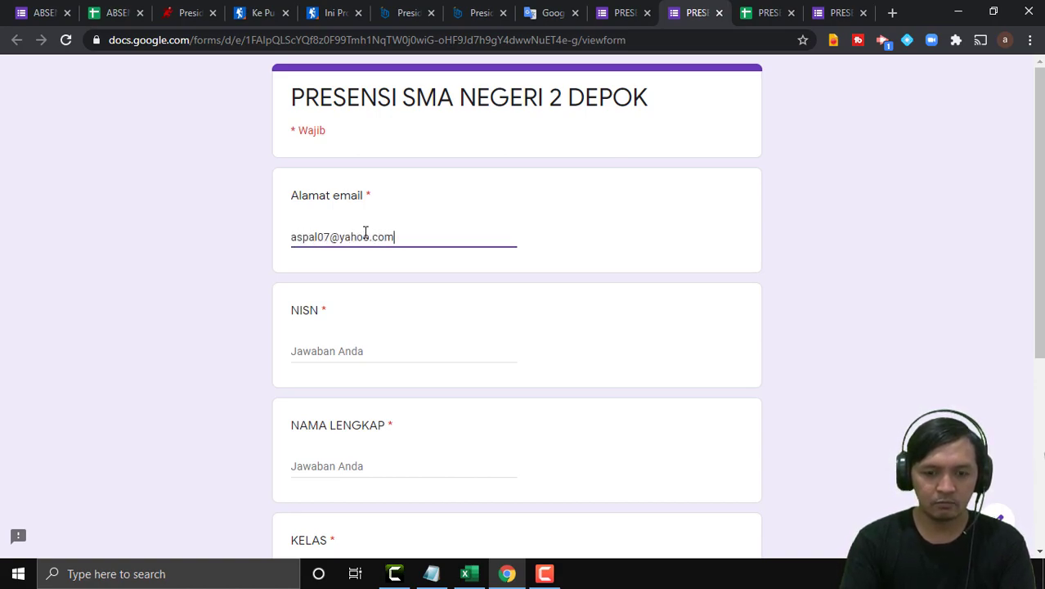
# Copy the first student's NISN from the Excel database and paste it into the form.
pyautogui.click(467, 574)
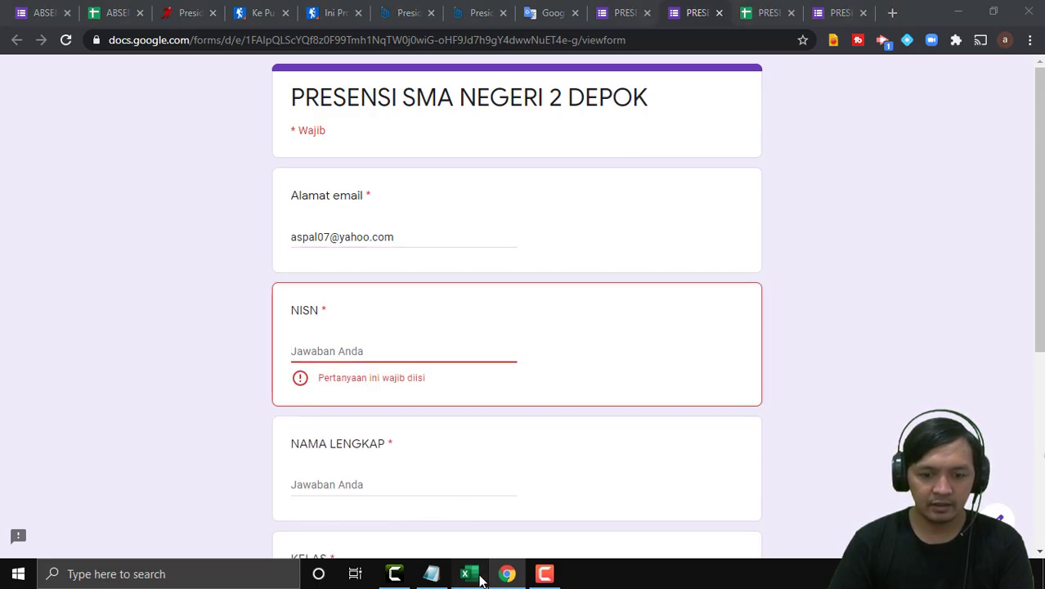
pyautogui.scroll(9, 540, 333)
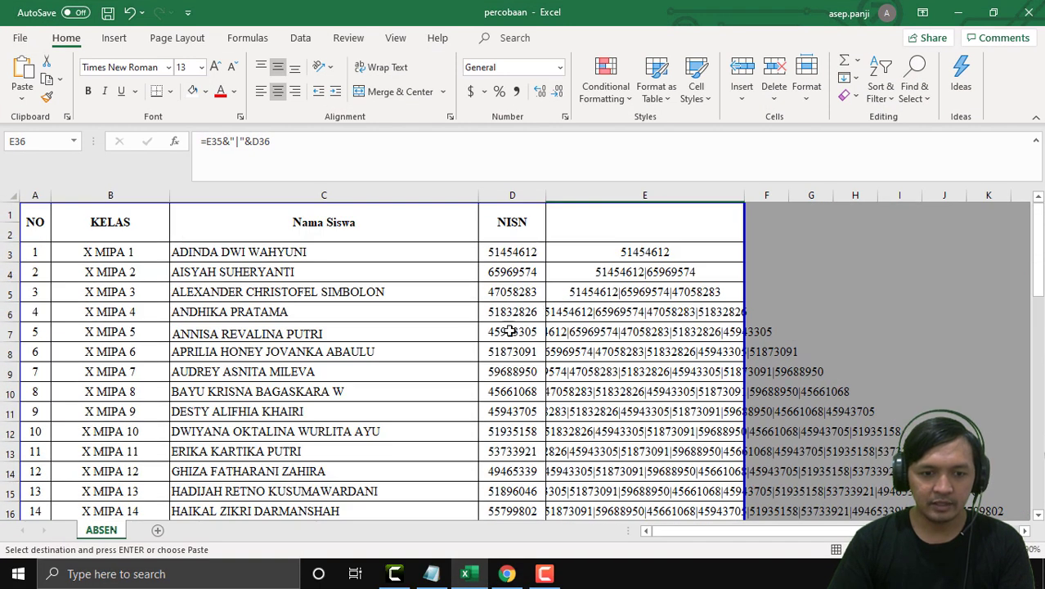
pyautogui.click(512, 274)
pyautogui.click(509, 252)
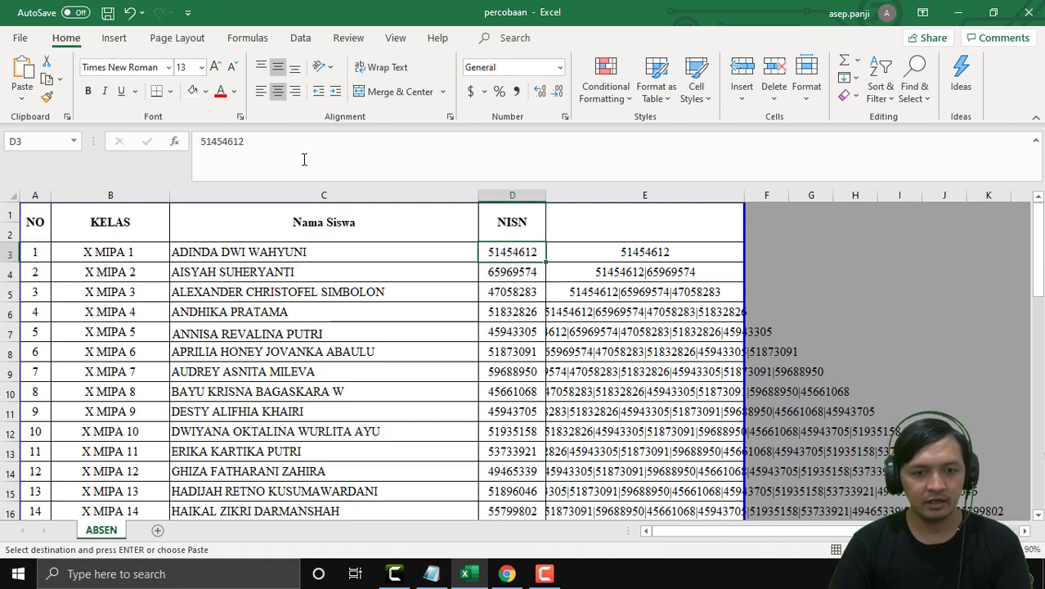
pyautogui.doubleClick(238, 141)
pyautogui.hotkey('ctrl', 'c')
pyautogui.click(962, 14)
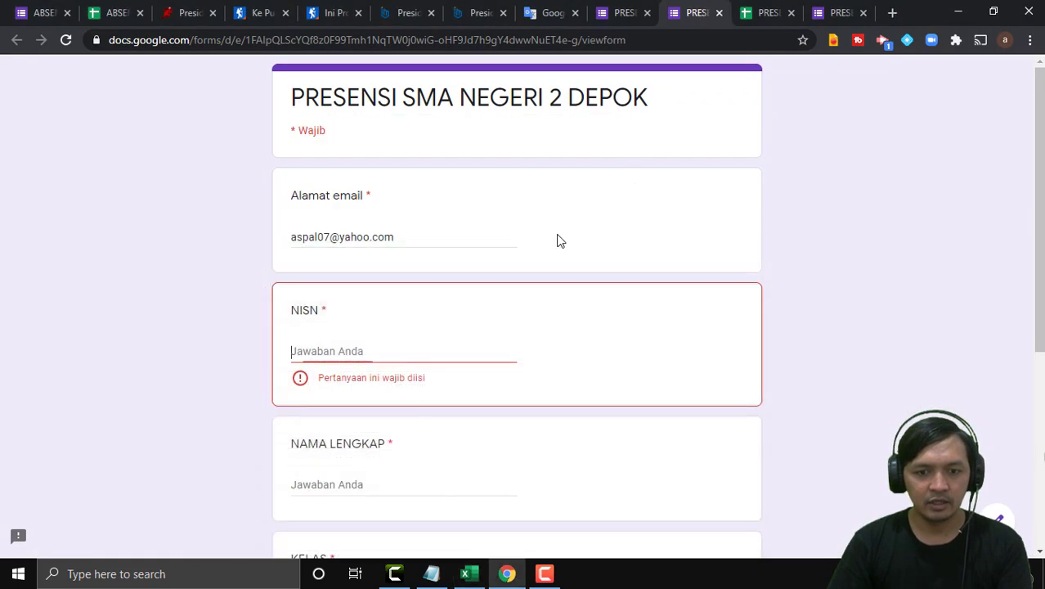
pyautogui.hotkey('ctrl', 'v')
# Enter the student's full name in capitals in NAMA LENGKAP.
pyautogui.scroll(-2, 581, 340)
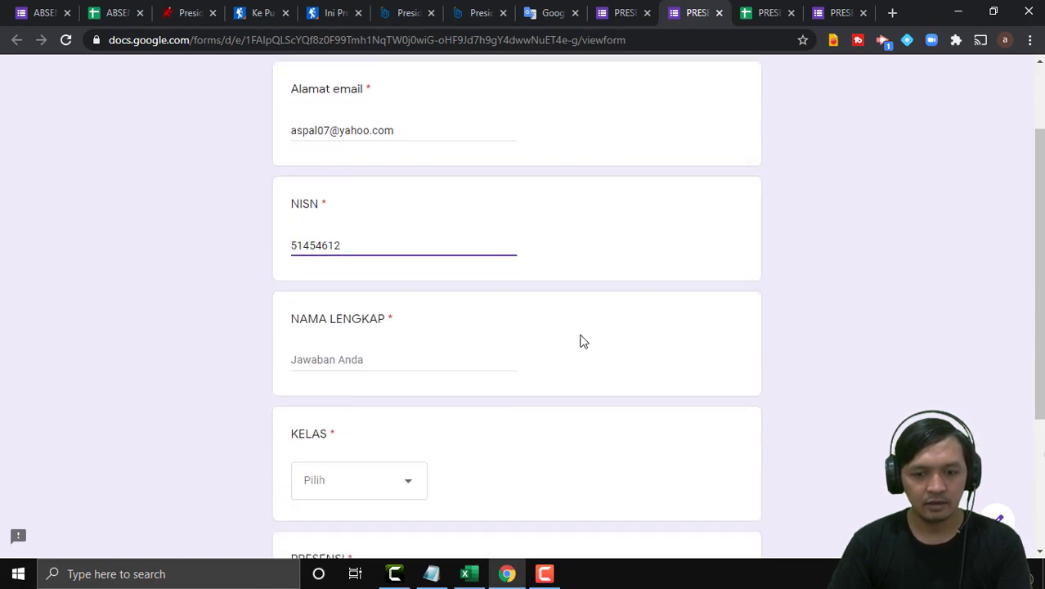
pyautogui.click(336, 315)
pyautogui.write('adinda')
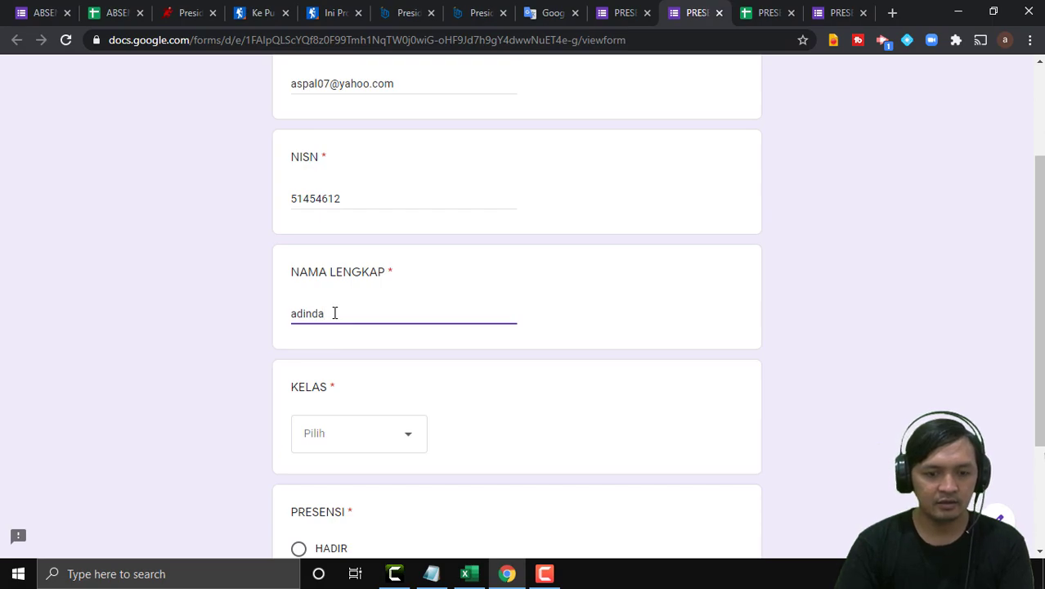
pyautogui.press('BackSpace')
pyautogui.press('BackSpace')
pyautogui.press('BackSpace')
pyautogui.press('BackSpace')
pyautogui.press('BackSpace')
pyautogui.write('ADINS')
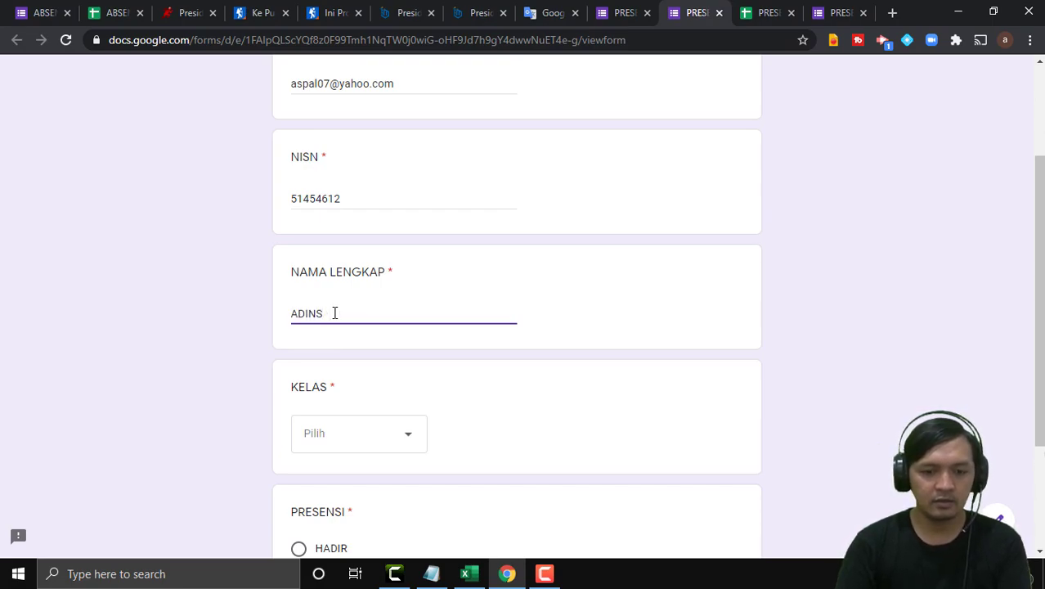
# Choose X MIPA 1 as KELAS, mark HADIR, and submit the response.
pyautogui.click(380, 448)
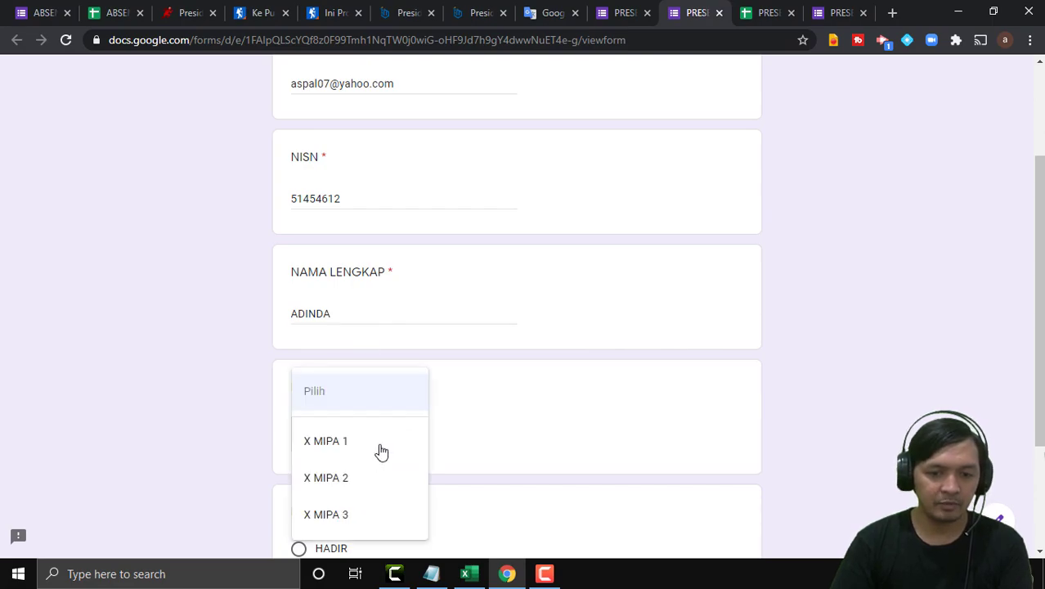
pyautogui.click(380, 447)
pyautogui.scroll(-1, 367, 450)
pyautogui.scroll(-1, 367, 450)
pyautogui.click(298, 395)
pyautogui.click(284, 453)
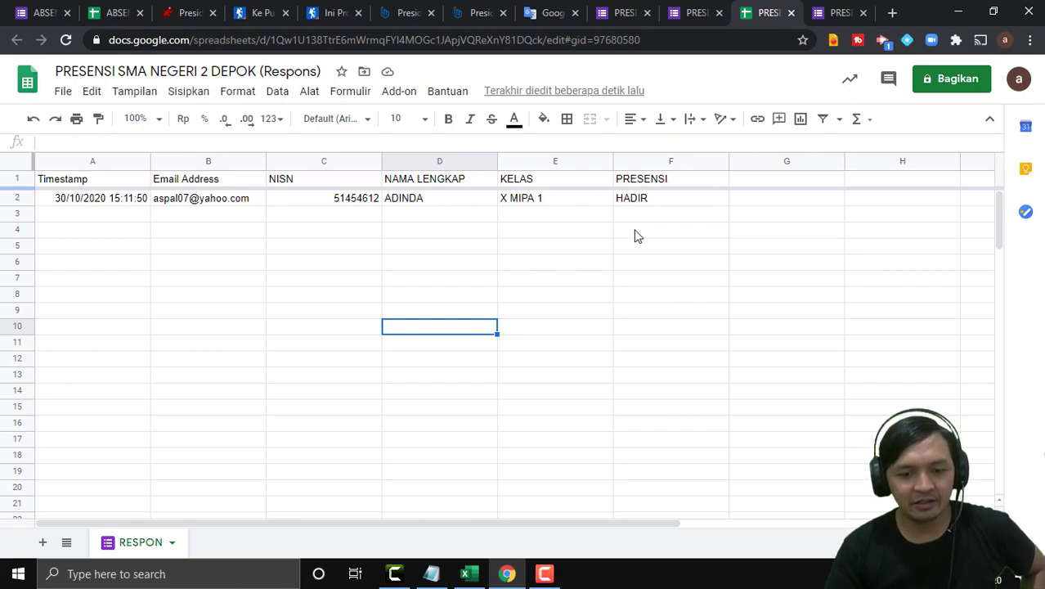
# Place the Notepad formula notes beside the sheet and select cell G1.
pyautogui.click(431, 573)
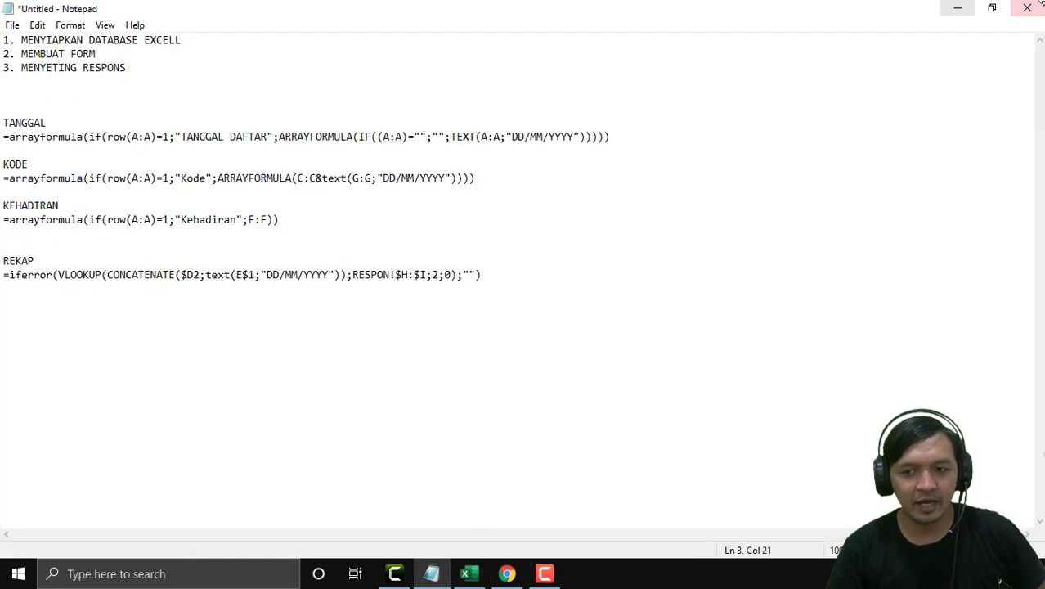
pyautogui.click(992, 7)
pyautogui.moveTo(677, 226); pyautogui.dragTo(221, 214)
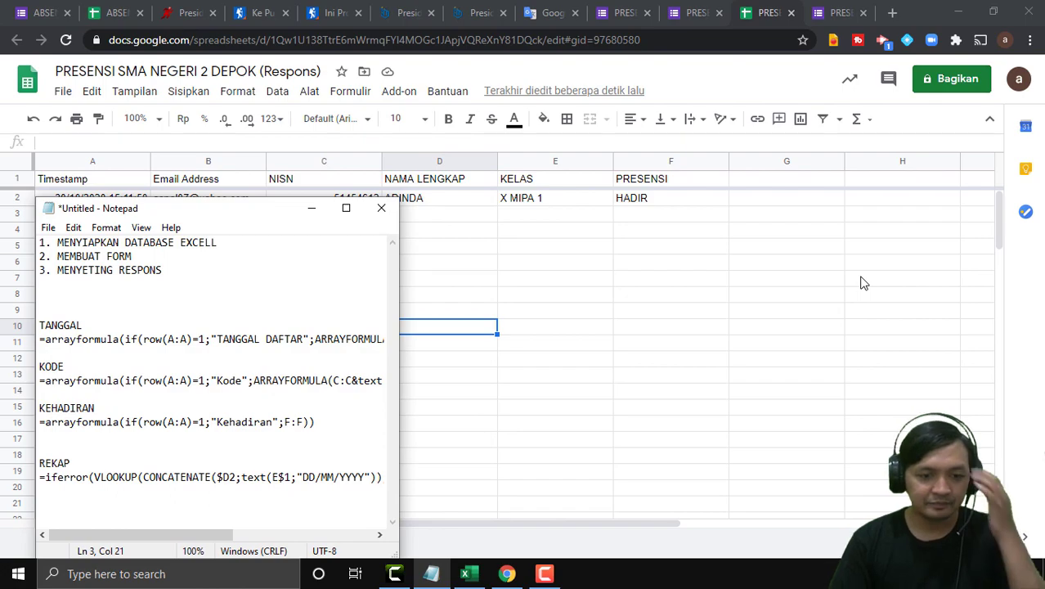
pyautogui.click(786, 183)
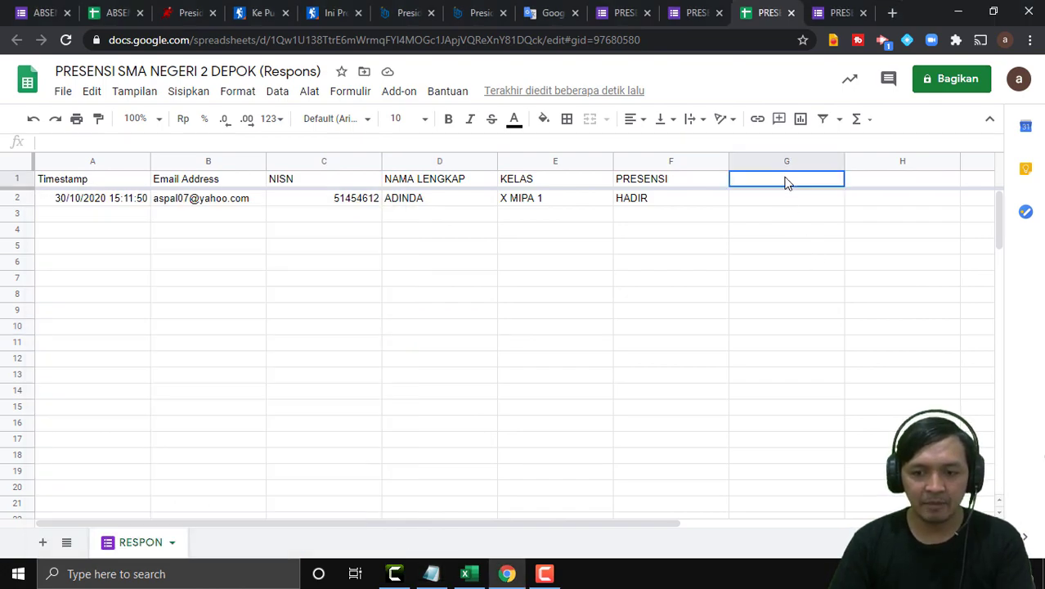
pyautogui.click(766, 201)
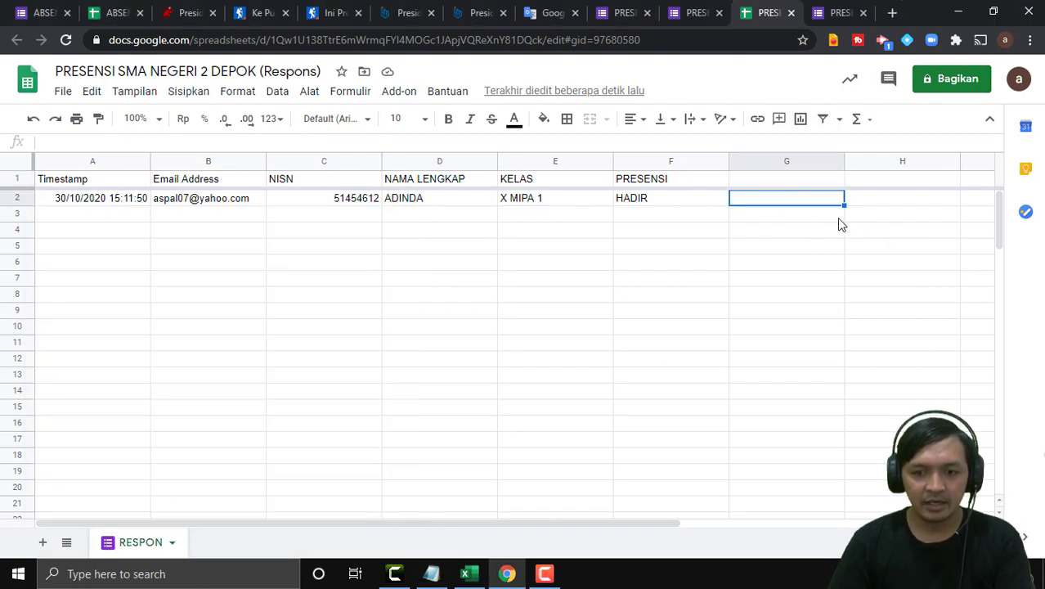
pyautogui.click(764, 183)
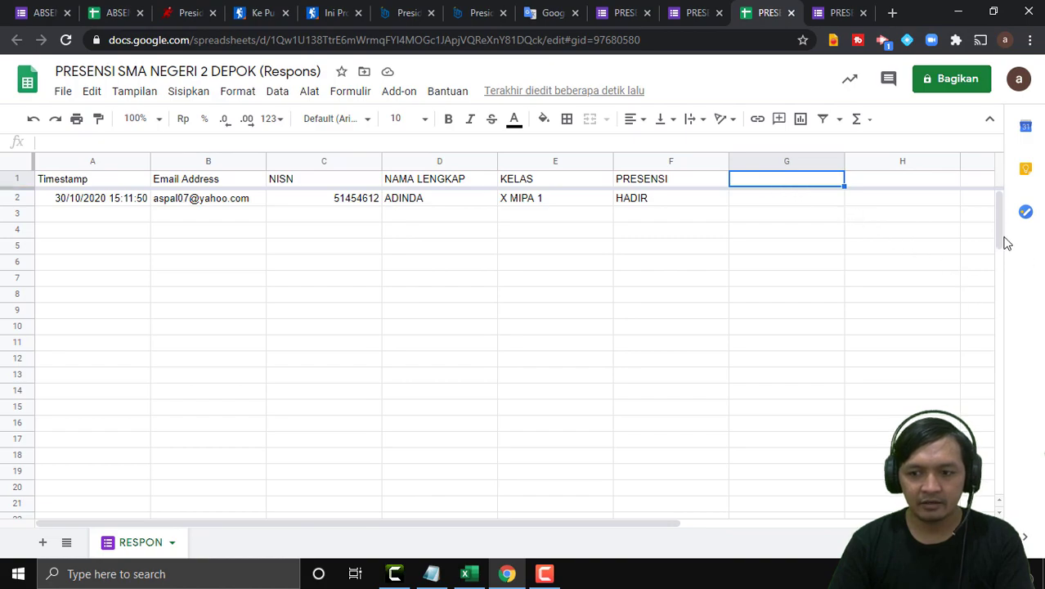
pyautogui.hotkey('alt', 'Tab')
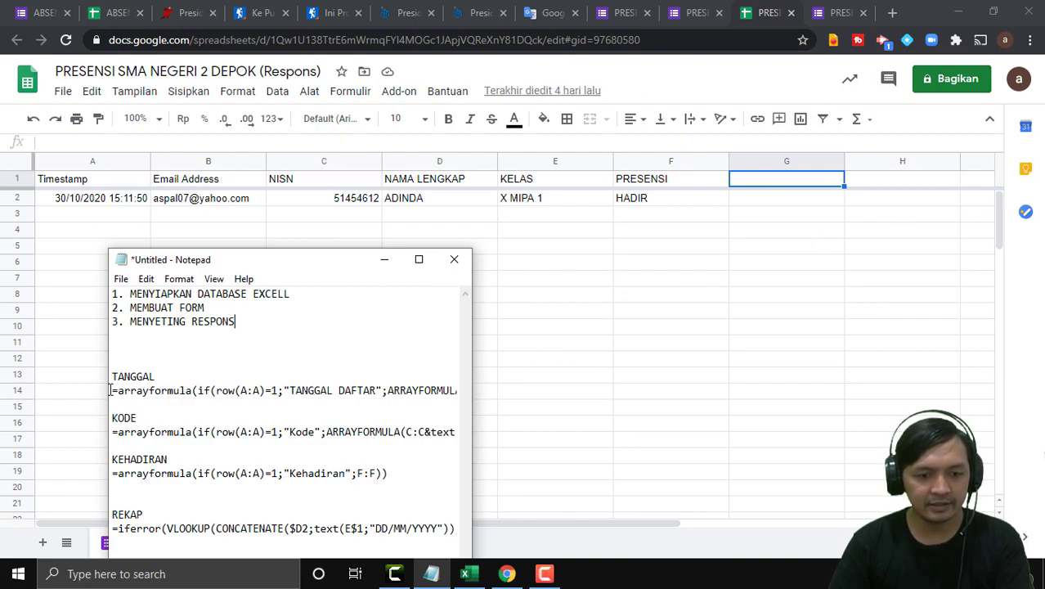
# Paste the TANGGAL arrayformula into G1, giving the date 30/10/2020.
pyautogui.moveTo(111, 390); pyautogui.dragTo(451, 393)
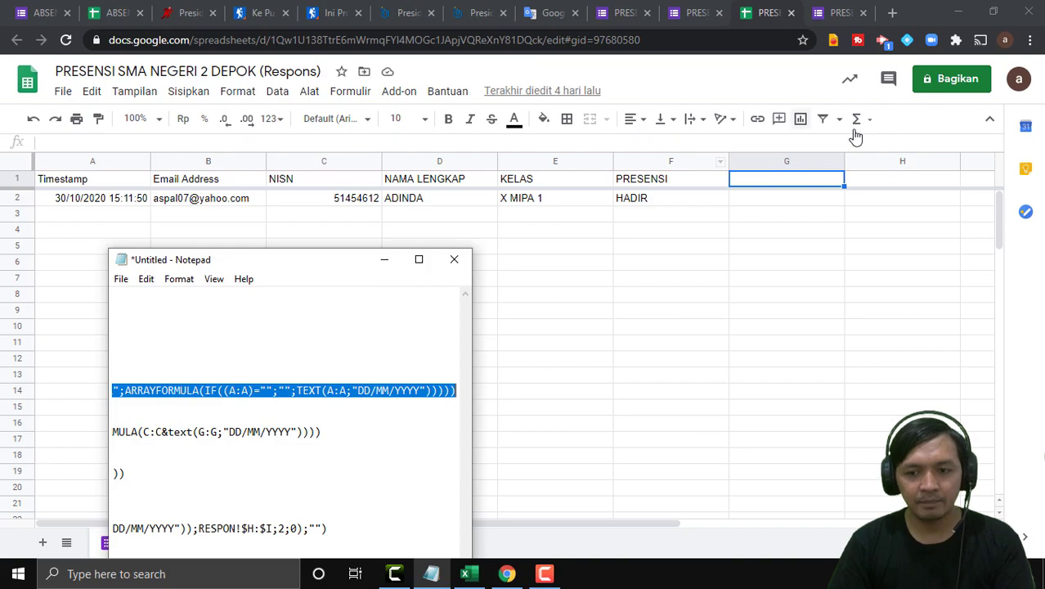
pyautogui.click(781, 182)
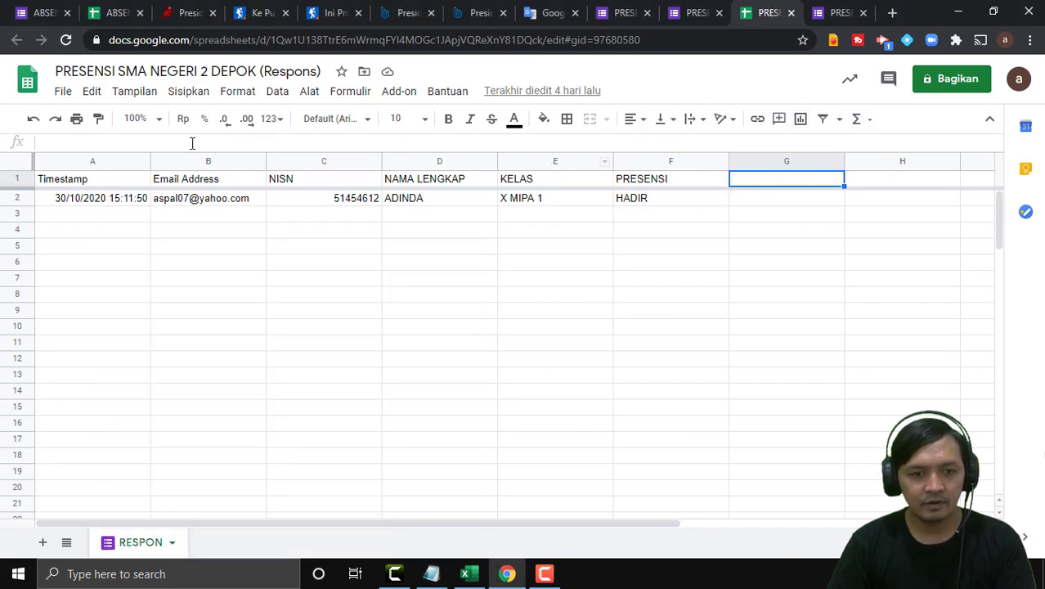
pyautogui.click(56, 144)
pyautogui.write('=arrayformula(if(row(A:A)=1;"TANGGAL DAFTAR";ARRAYFORMULA(IF((A:A)="";"";TEXT(A:A;"DD/MM/YYYY")))))')
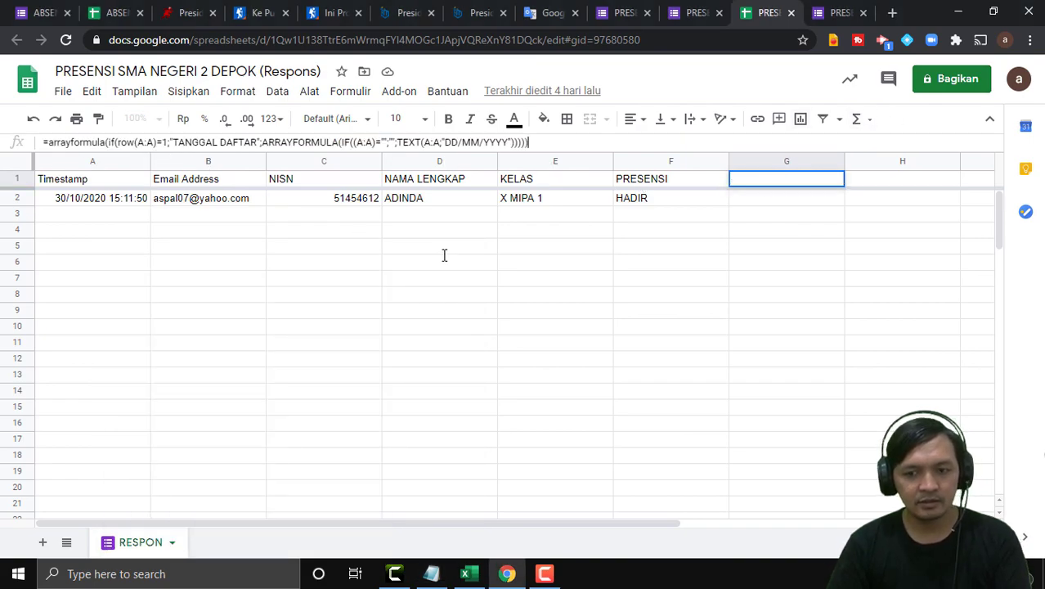
pyautogui.press('Return')
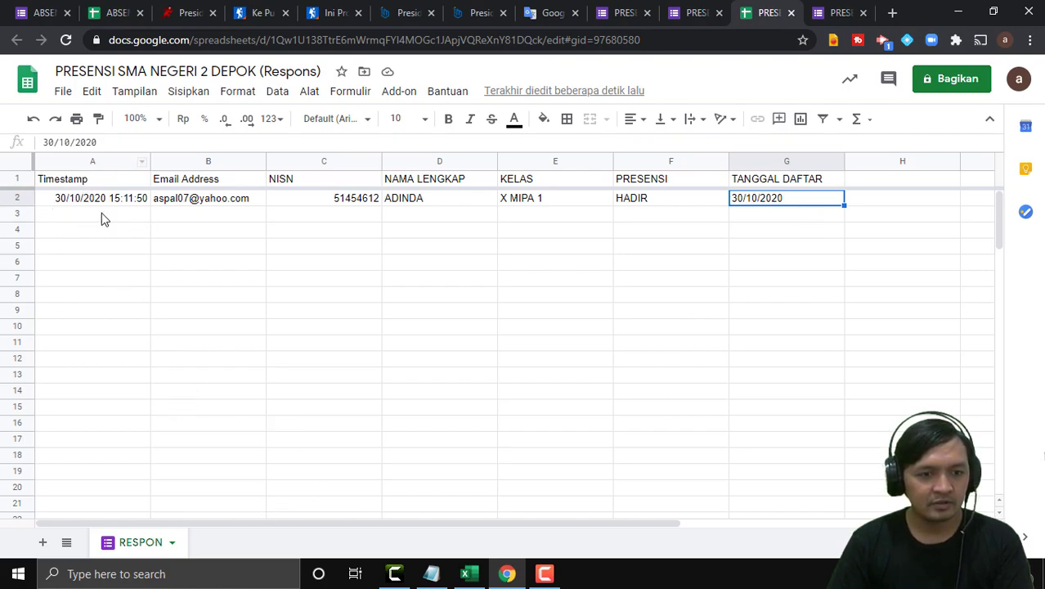
pyautogui.click(431, 573)
# Copy the KODE arrayformula from the notes and paste it into H1.
pyautogui.moveTo(260, 262); pyautogui.dragTo(254, 115)
pyautogui.moveTo(296, 437); pyautogui.dragTo(65, 450)
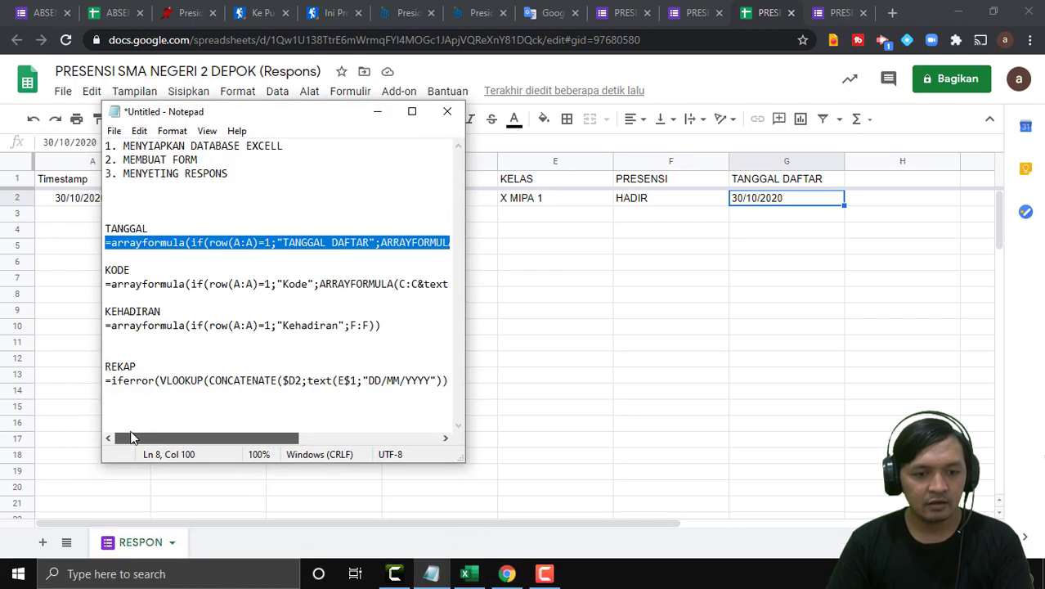
pyautogui.moveTo(104, 285); pyautogui.dragTo(489, 285)
pyautogui.hotkey('ctrl', 'c')
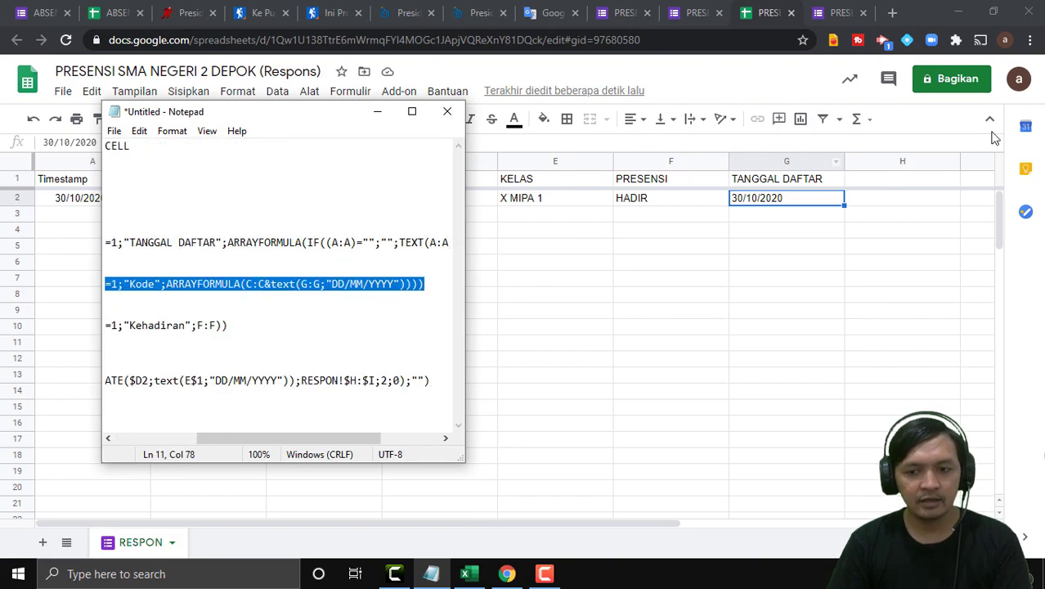
pyautogui.click(903, 181)
pyautogui.click(94, 140)
pyautogui.hotkey('ctrl', 'v')
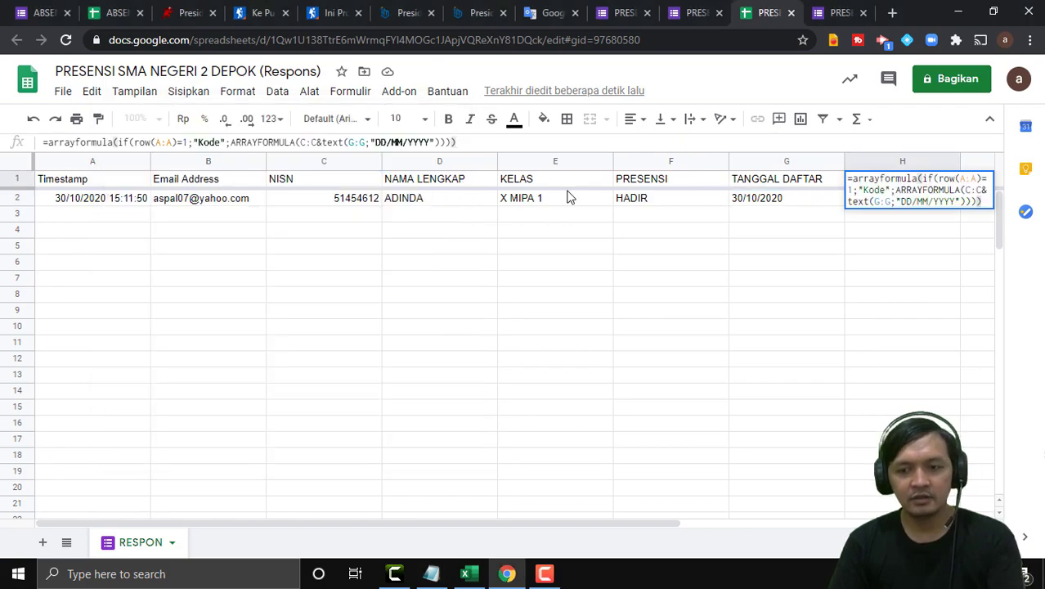
pyautogui.press('Return')
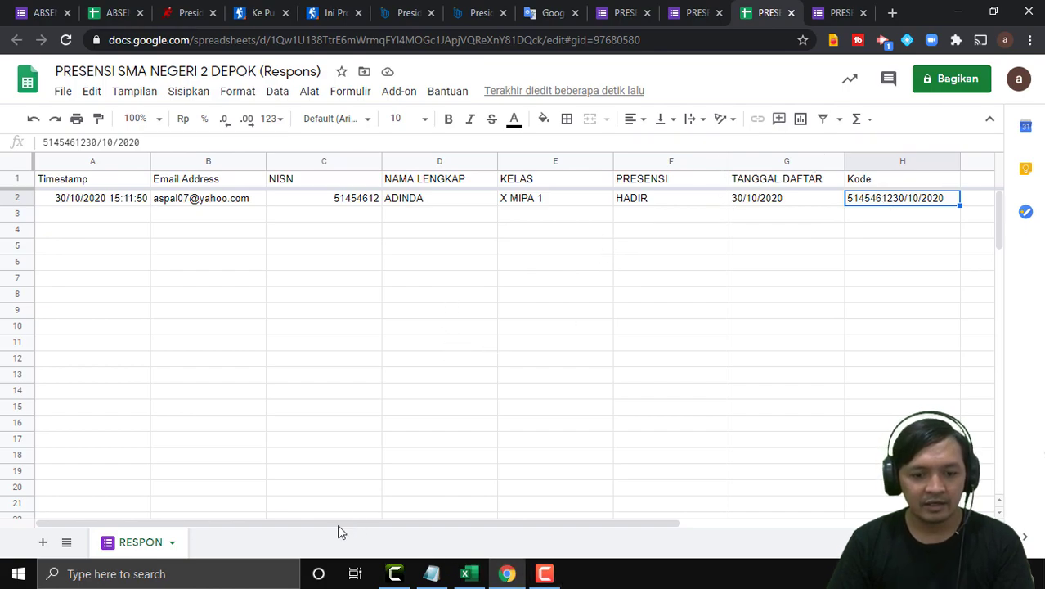
# Paste =arrayformula(if(row(A:A)=1;"Kehadiran";F:F)) into I1 for the Kehadiran column.
pyautogui.click(432, 577)
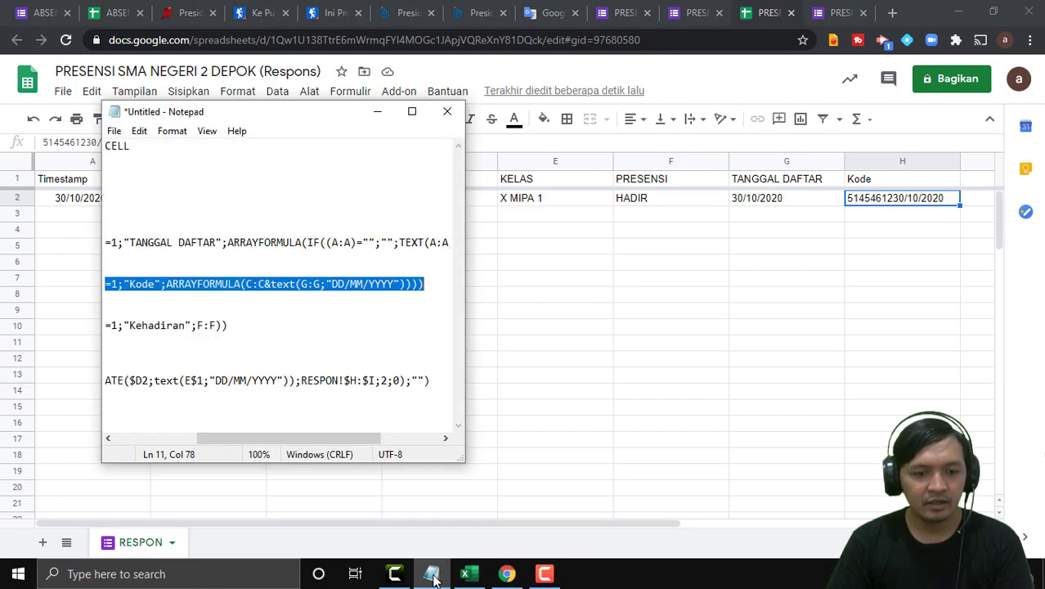
pyautogui.moveTo(342, 440); pyautogui.dragTo(163, 455)
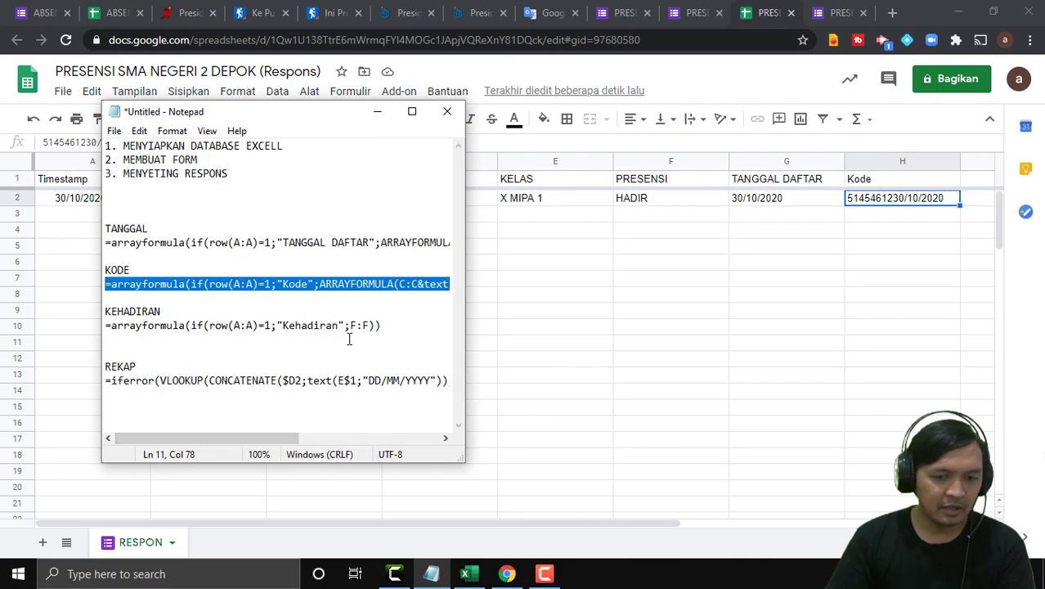
pyautogui.moveTo(388, 325); pyautogui.dragTo(106, 328)
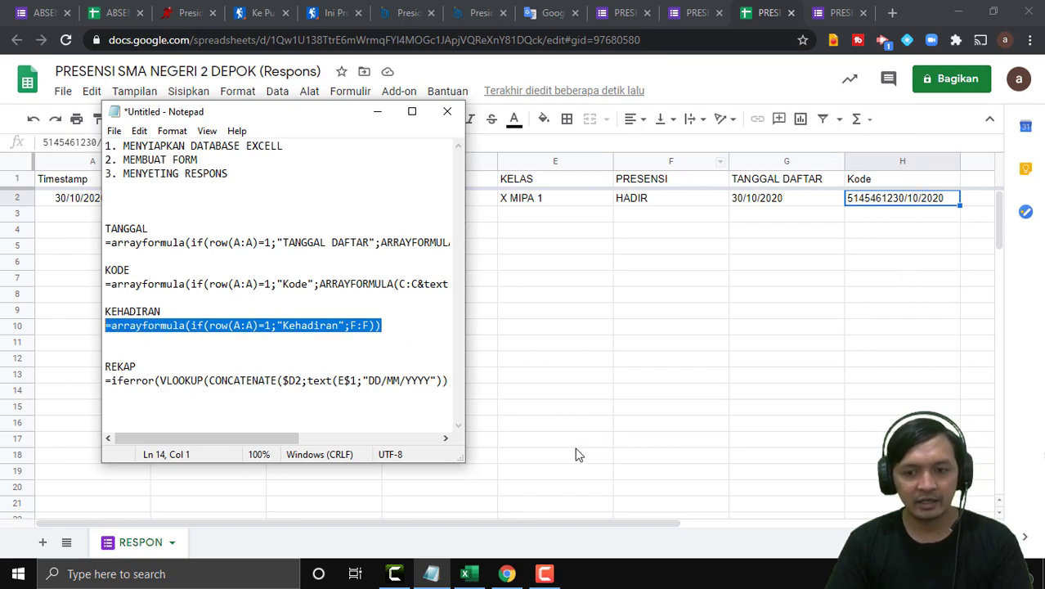
pyautogui.click(582, 327)
pyautogui.moveTo(603, 524); pyautogui.dragTo(704, 526)
pyautogui.click(880, 184)
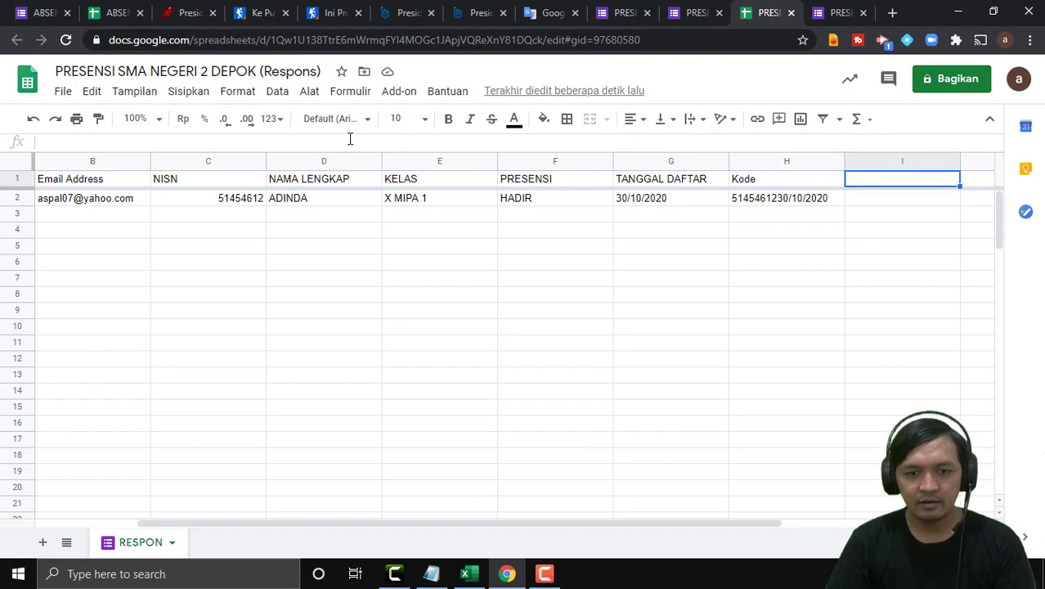
pyautogui.click(51, 142)
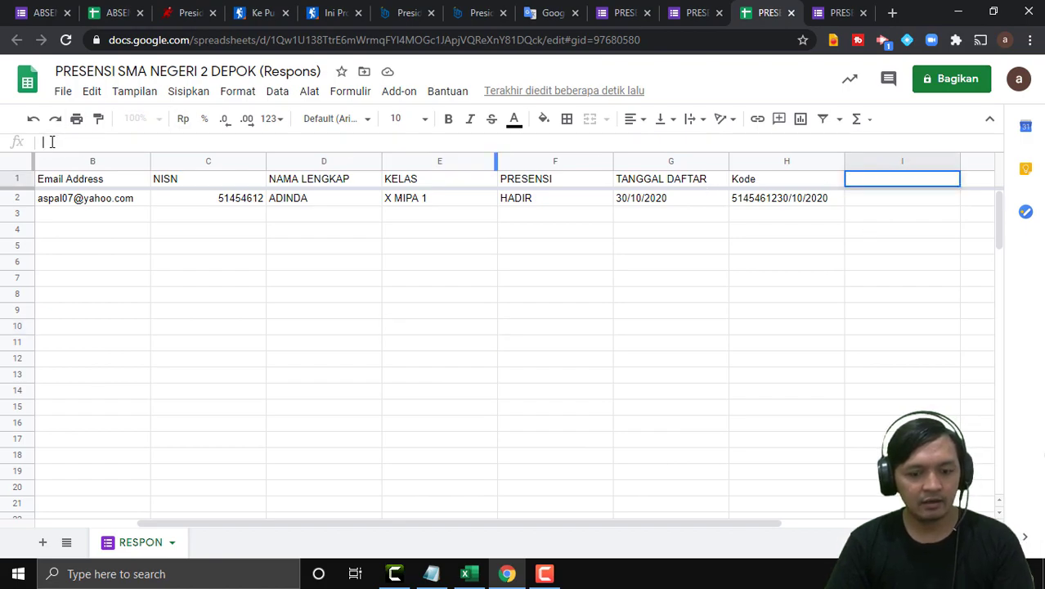
pyautogui.hotkey('ctrl', 'v')
pyautogui.press('Return')
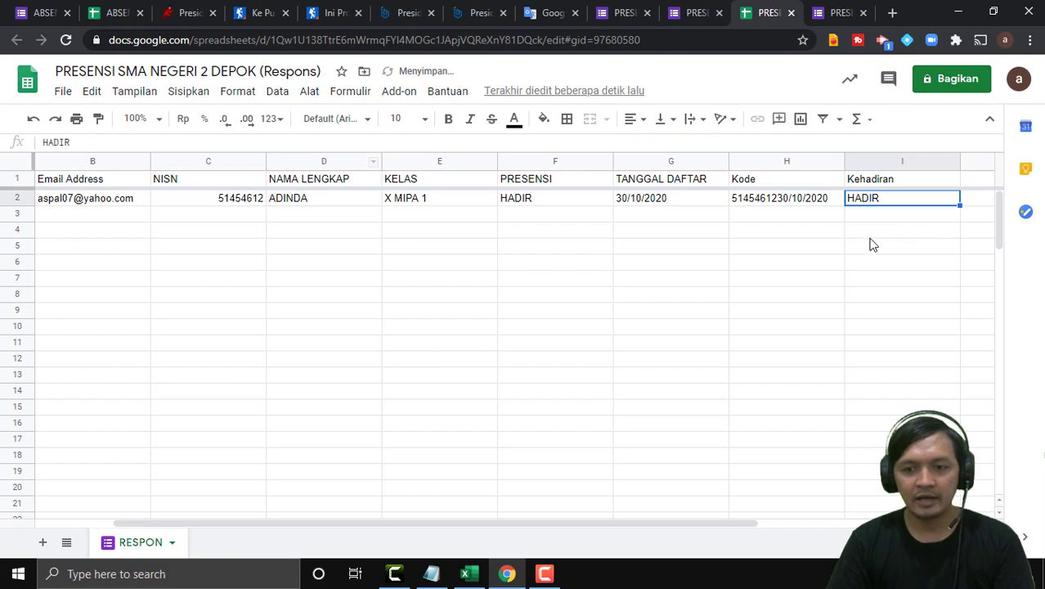
# Verify I2 shows HADIR matching F2, and review the REKAP formula in the notes.
pyautogui.click(670, 231)
pyautogui.click(855, 204)
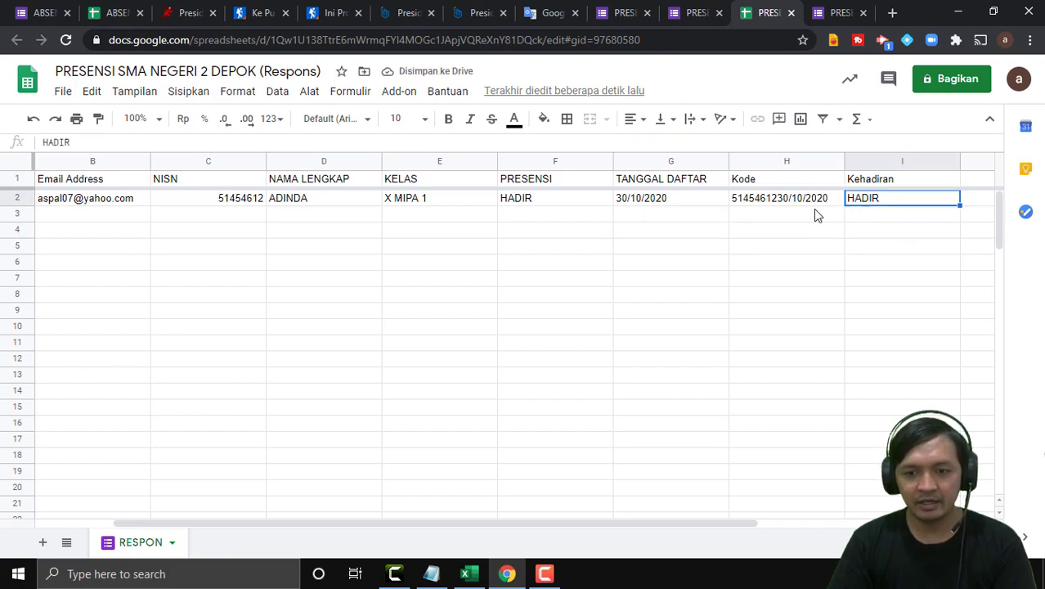
pyautogui.click(551, 201)
pyautogui.click(869, 182)
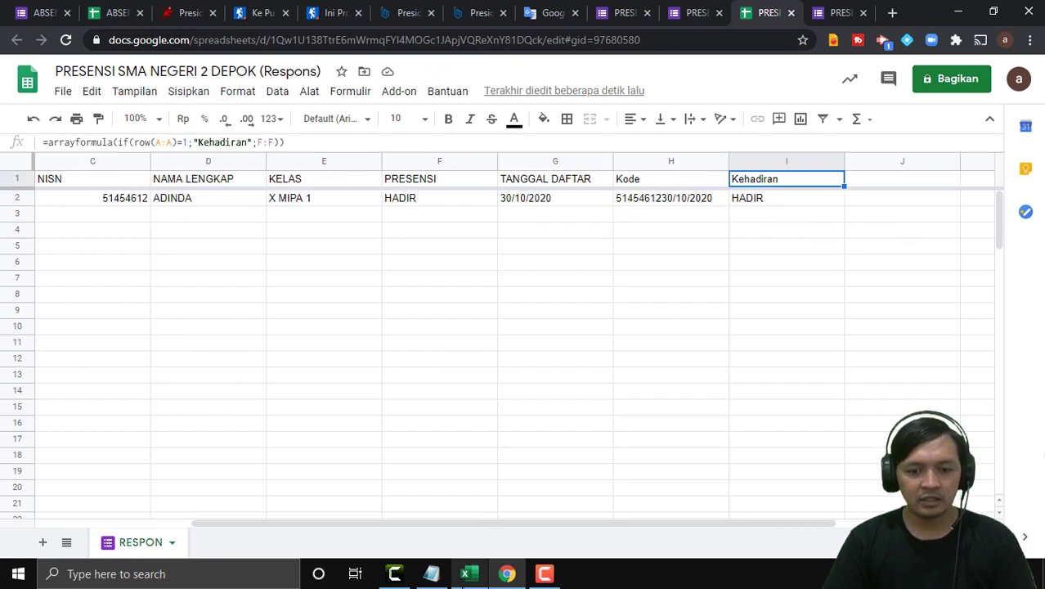
pyautogui.click(443, 582)
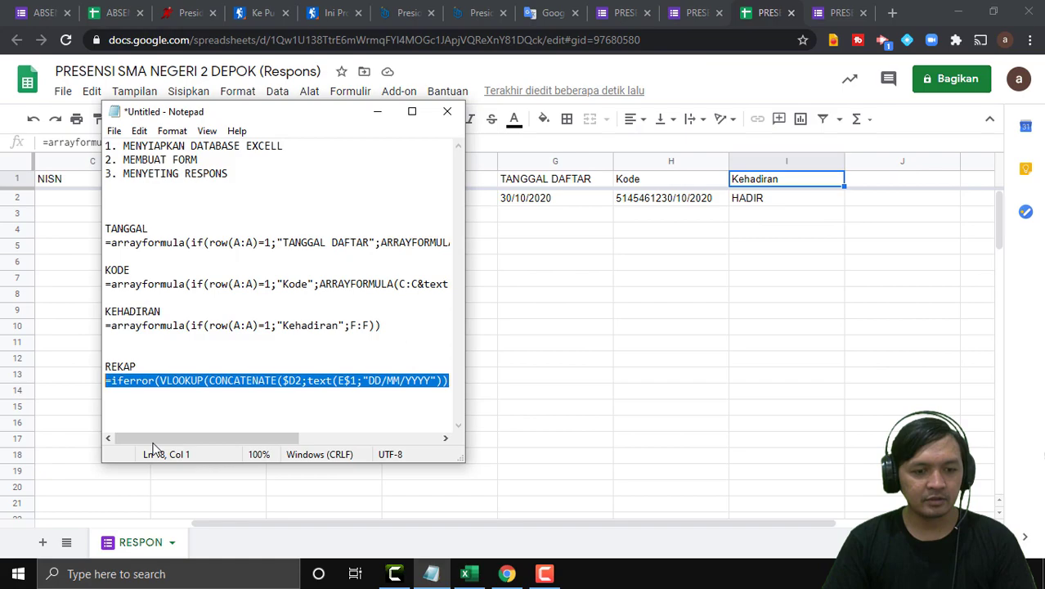
pyautogui.click(111, 364)
pyautogui.click(535, 406)
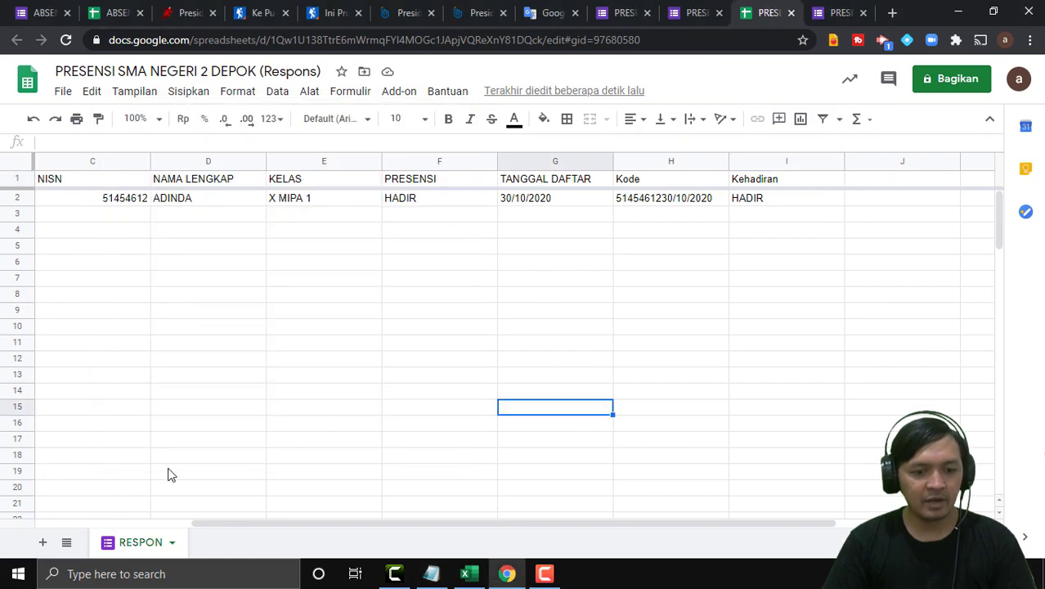
pyautogui.click(418, 344)
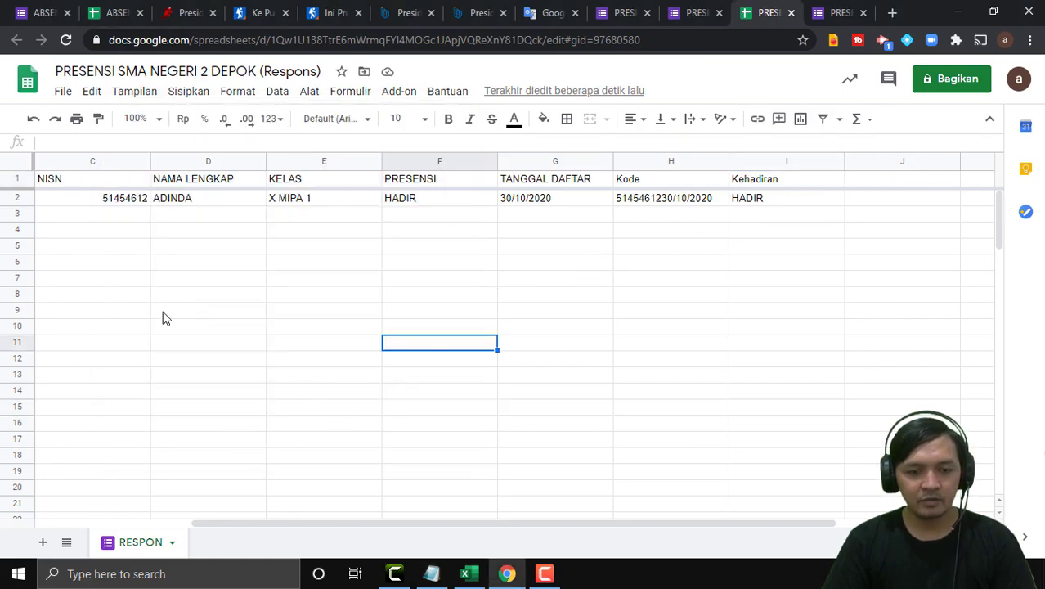
pyautogui.click(204, 424)
# Add a blank sheet and rename its tab to DATABASE SISWA.
pyautogui.click(44, 545)
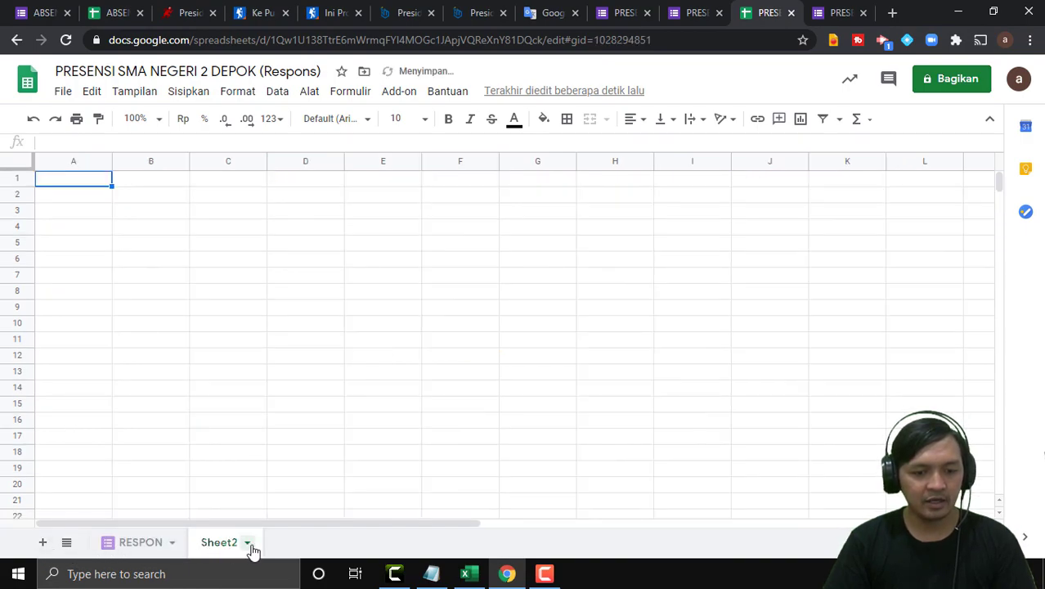
pyautogui.rightClick(235, 550)
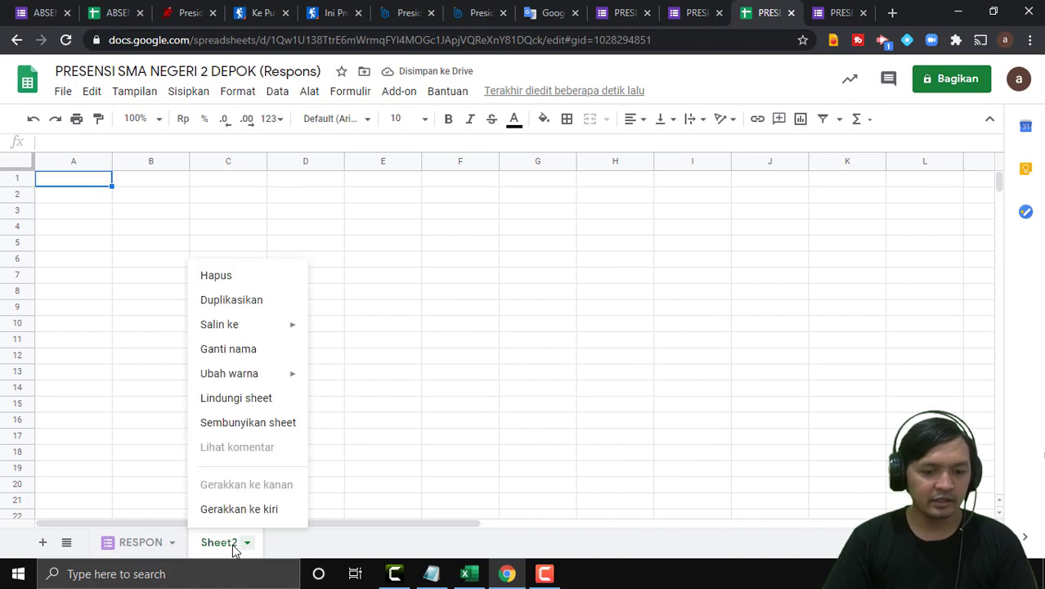
pyautogui.click(246, 350)
pyautogui.write('DAT')
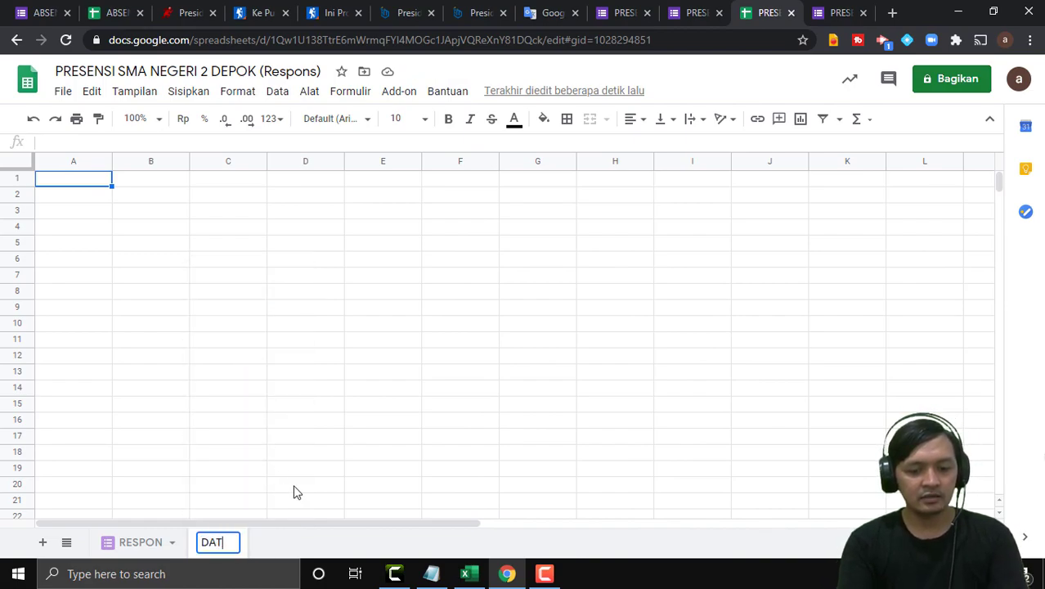
pyautogui.write('ABASE SISWA')
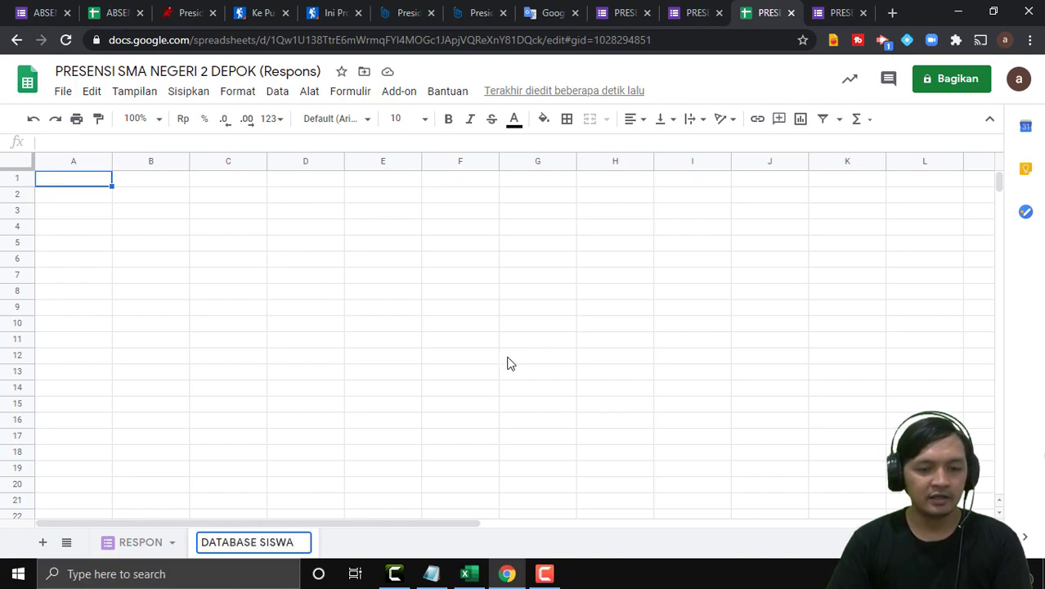
pyautogui.click(436, 372)
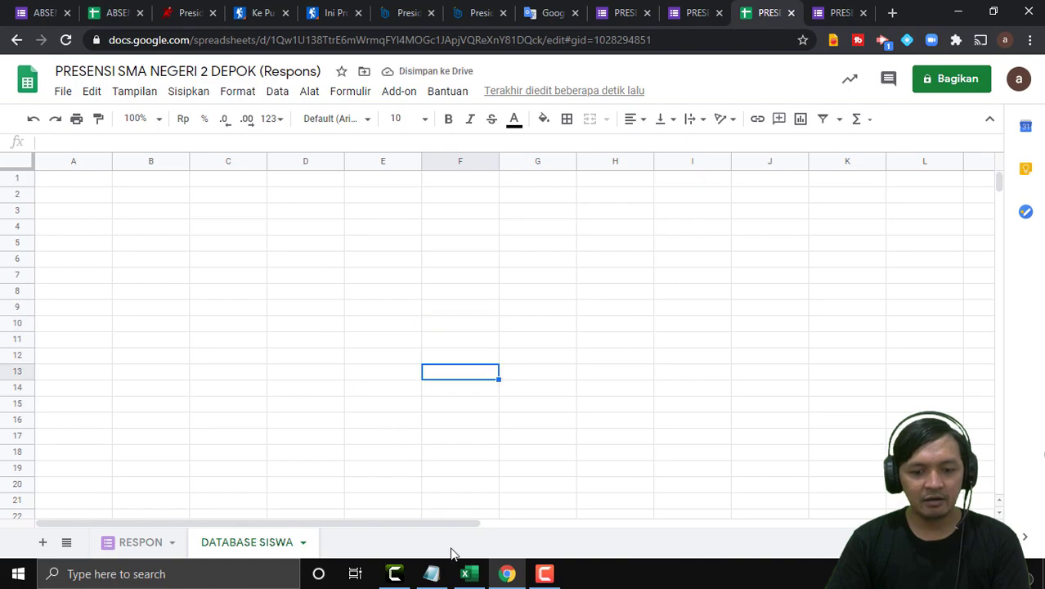
pyautogui.click(469, 576)
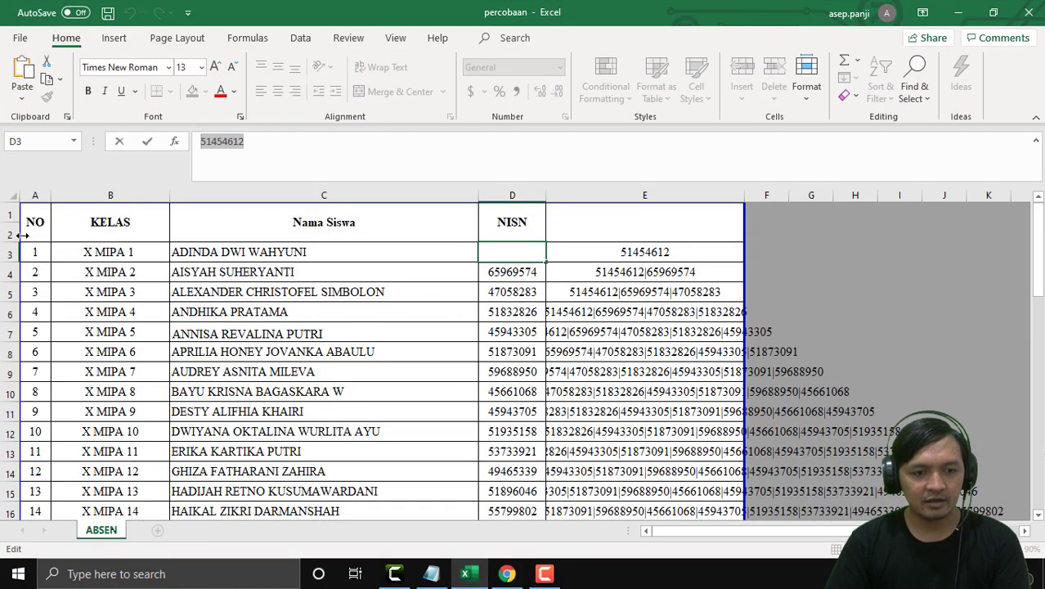
# Copy the Excel student table A1:D36 (NO, KELAS, Nama Siswa, NISN) and return to the browser.
pyautogui.moveTo(35, 221); pyautogui.dragTo(551, 528)
pyautogui.hotkey('ctrl', 'c')
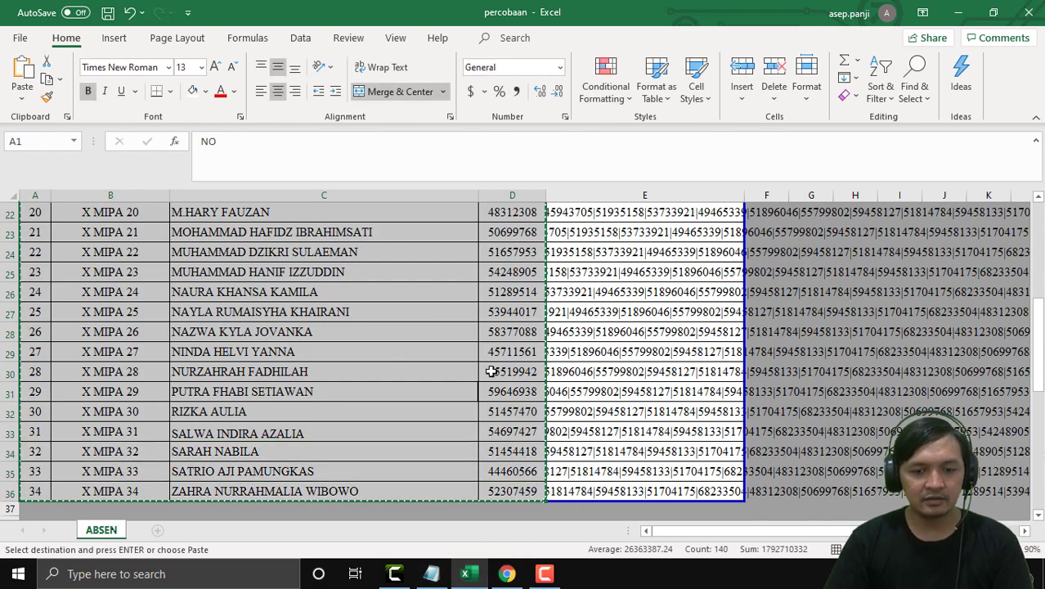
pyautogui.click(399, 575)
pyautogui.click(399, 575)
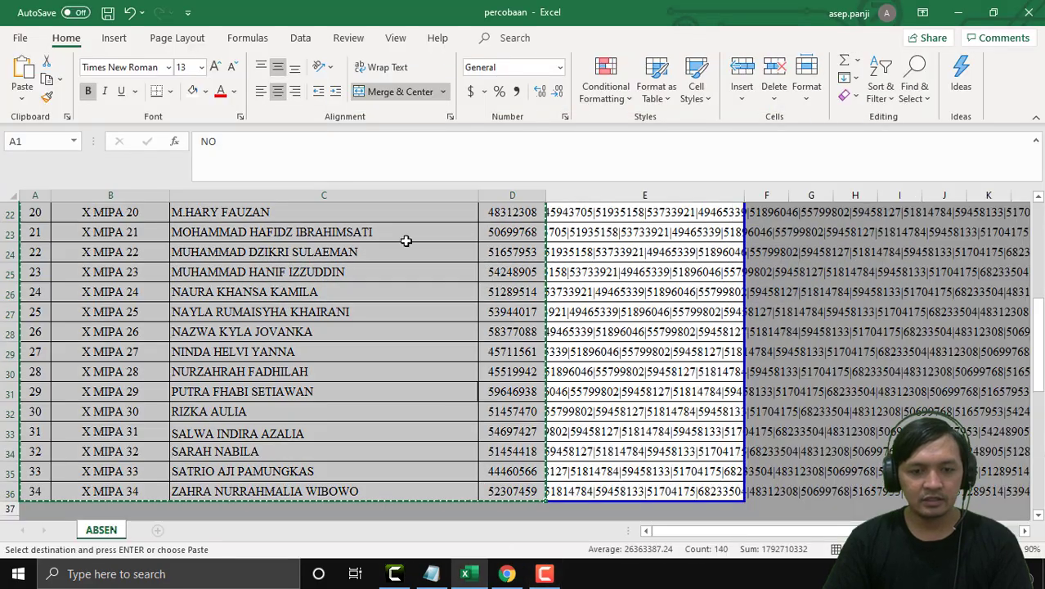
pyautogui.click(507, 574)
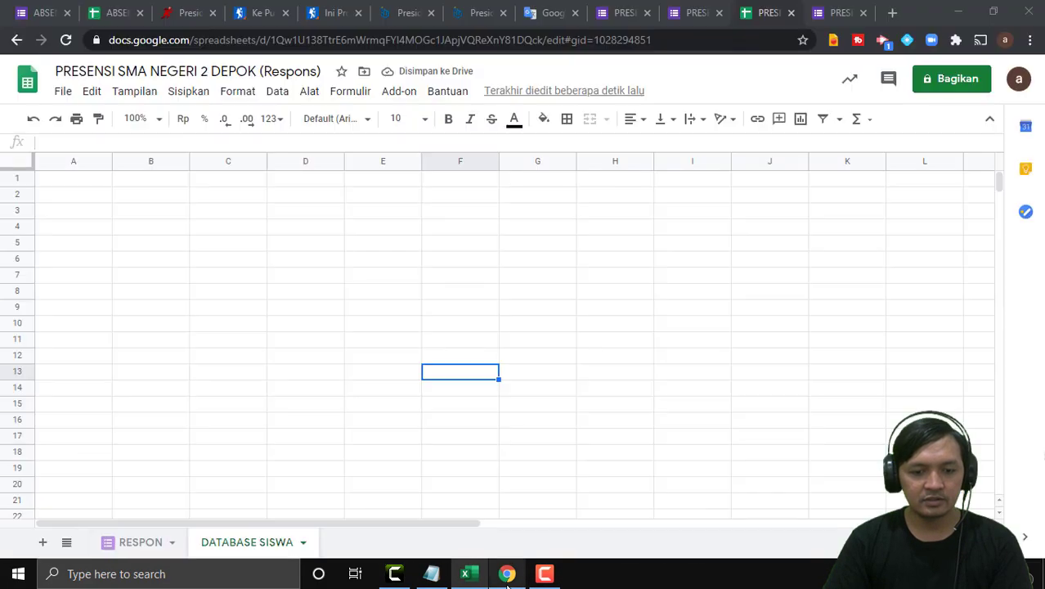
# Paste the student table at A1 of DATABASE SISWA and add borders to the NO–NISN header row.
pyautogui.click(58, 183)
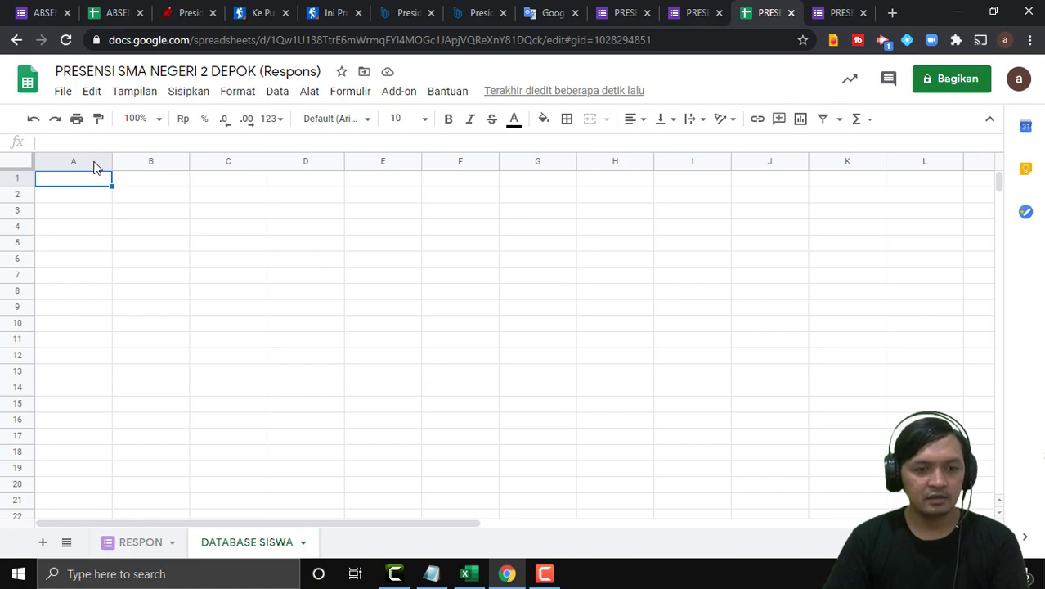
pyautogui.hotkey('ctrl', 'v')
pyautogui.click(398, 260)
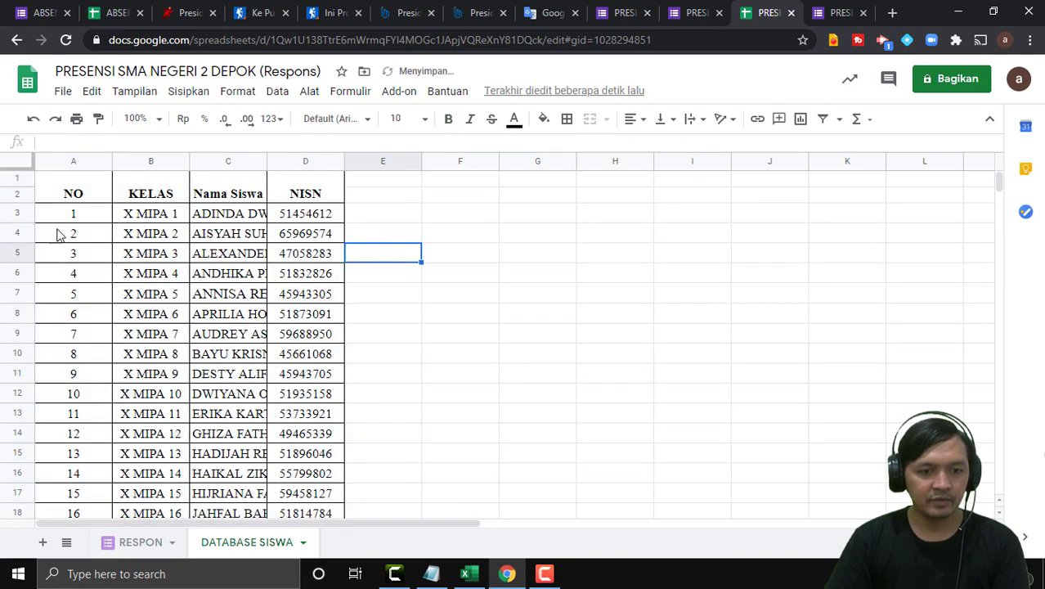
pyautogui.click(51, 192)
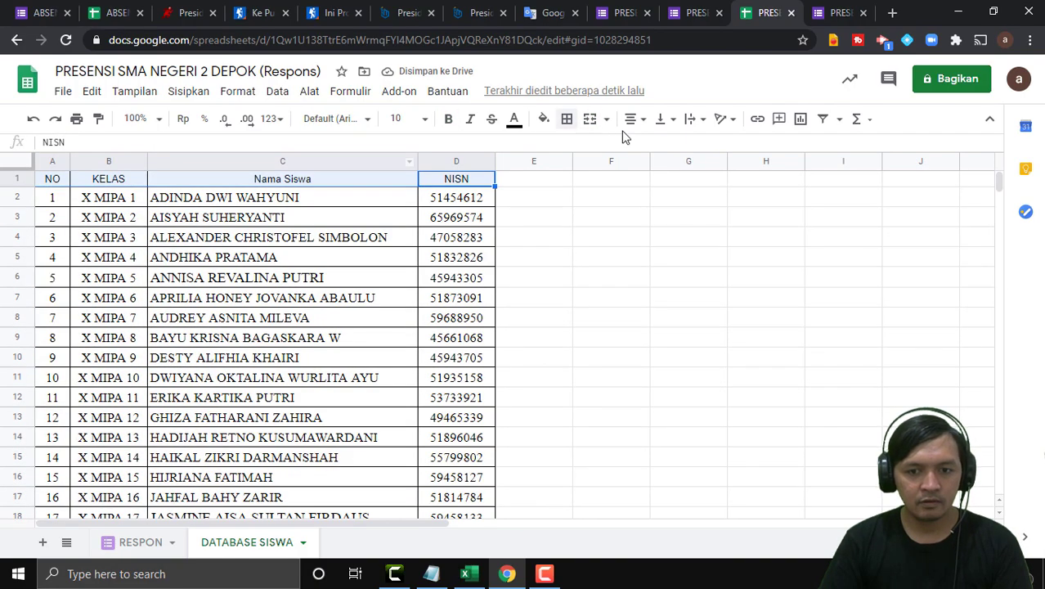
pyautogui.click(570, 123)
pyautogui.click(535, 220)
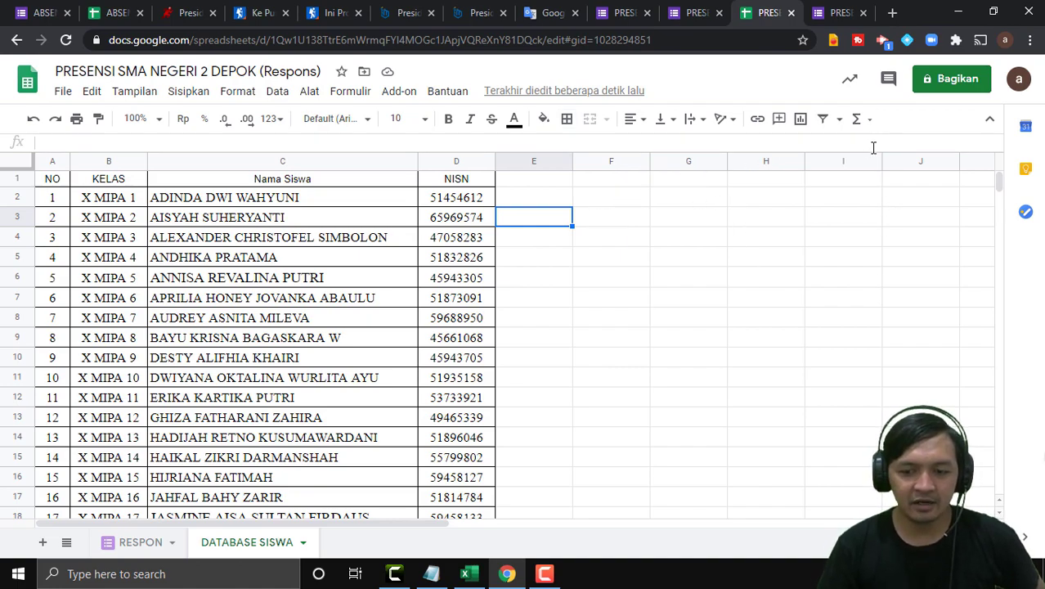
# Turn on Set the time automatically so the system date returns to Friday, October 30, 2020.
pyautogui.click(983, 575)
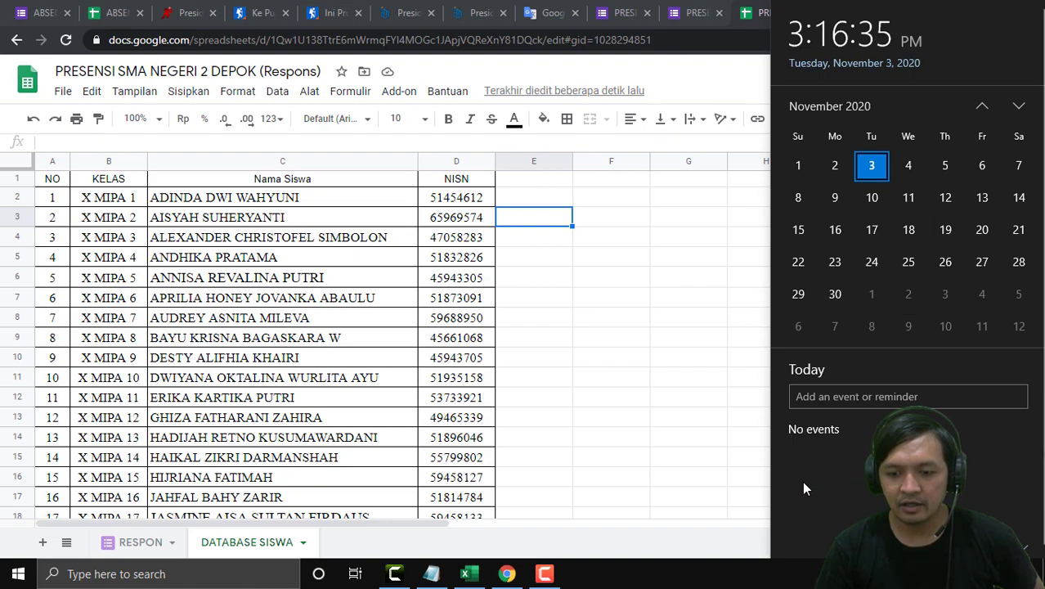
pyautogui.click(207, 573)
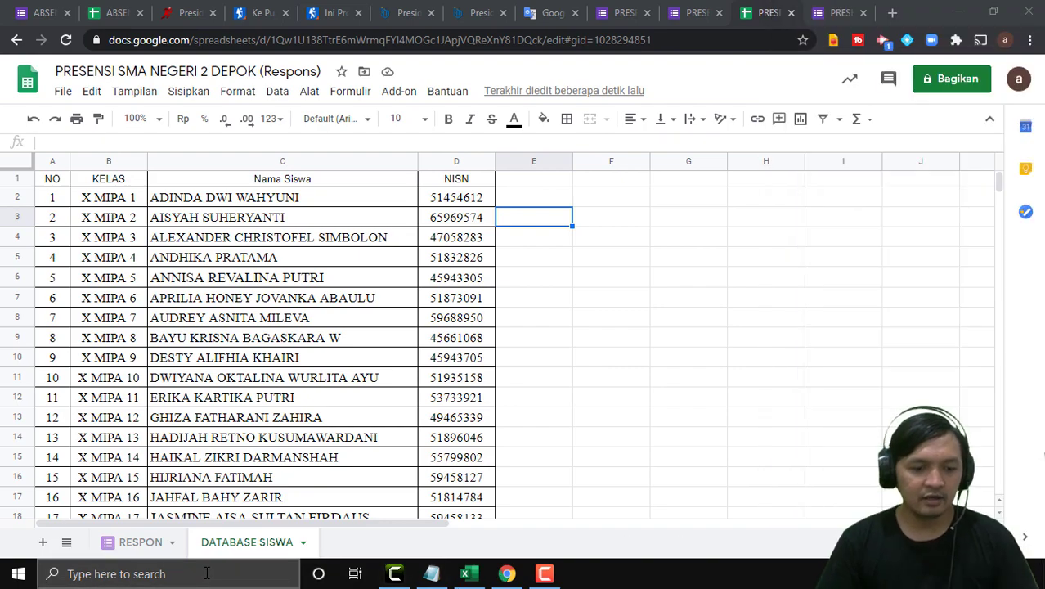
pyautogui.write('DATE')
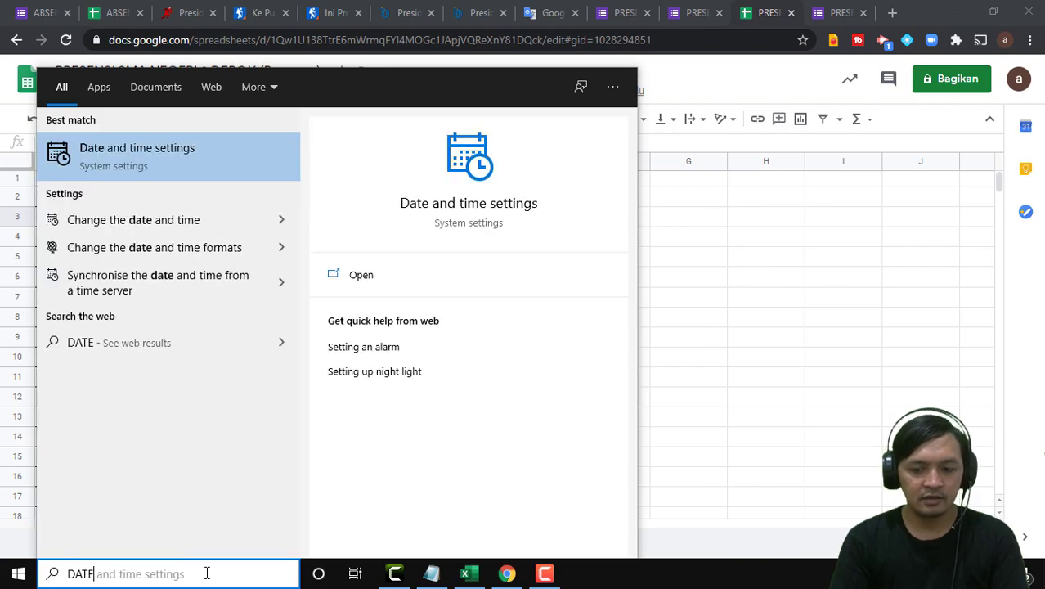
pyautogui.press('Return')
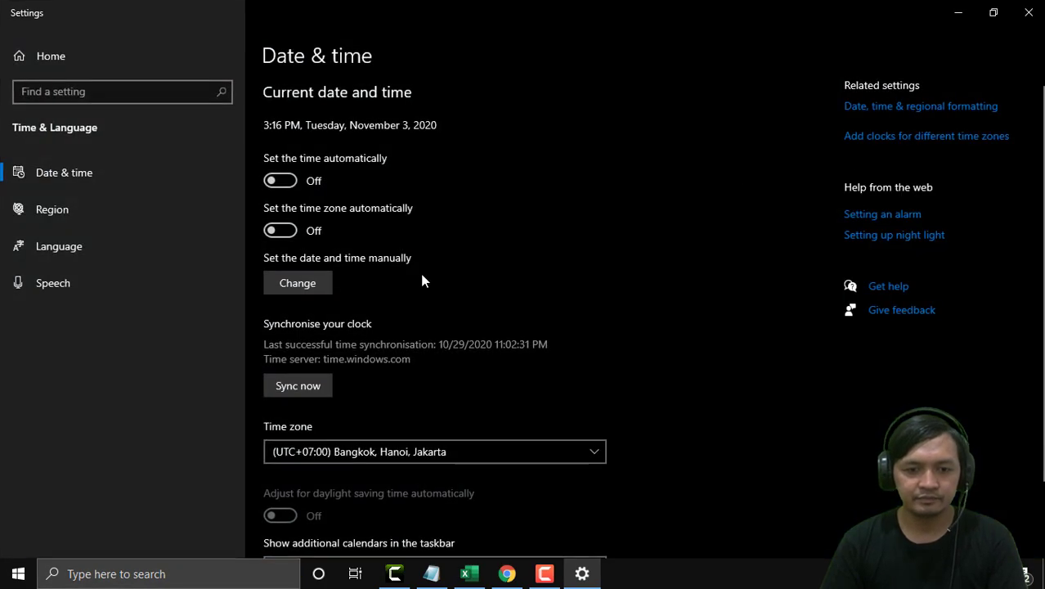
pyautogui.click(291, 181)
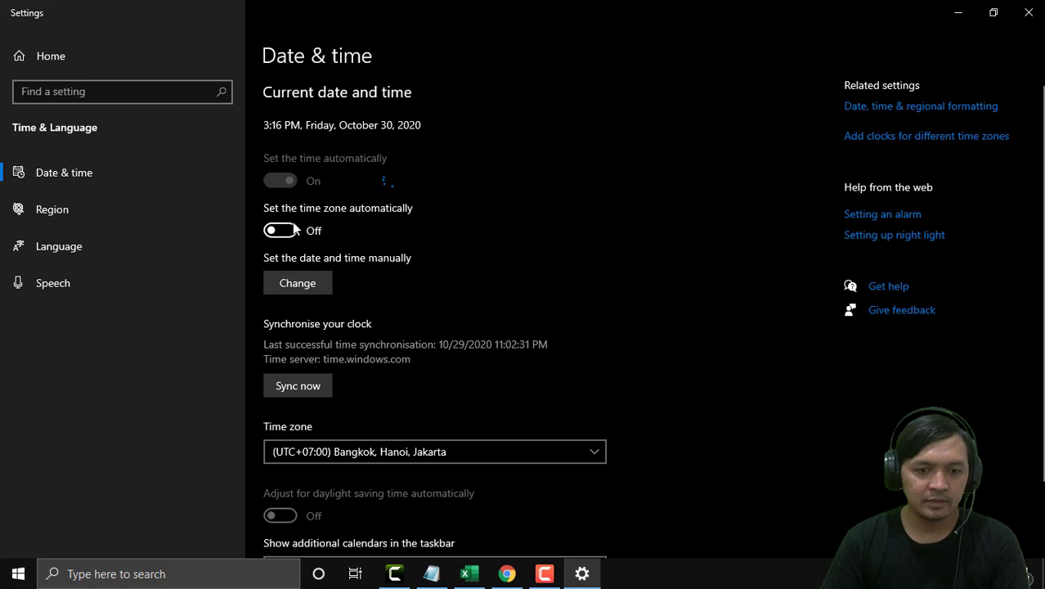
pyautogui.click(959, 12)
pyautogui.click(1004, 573)
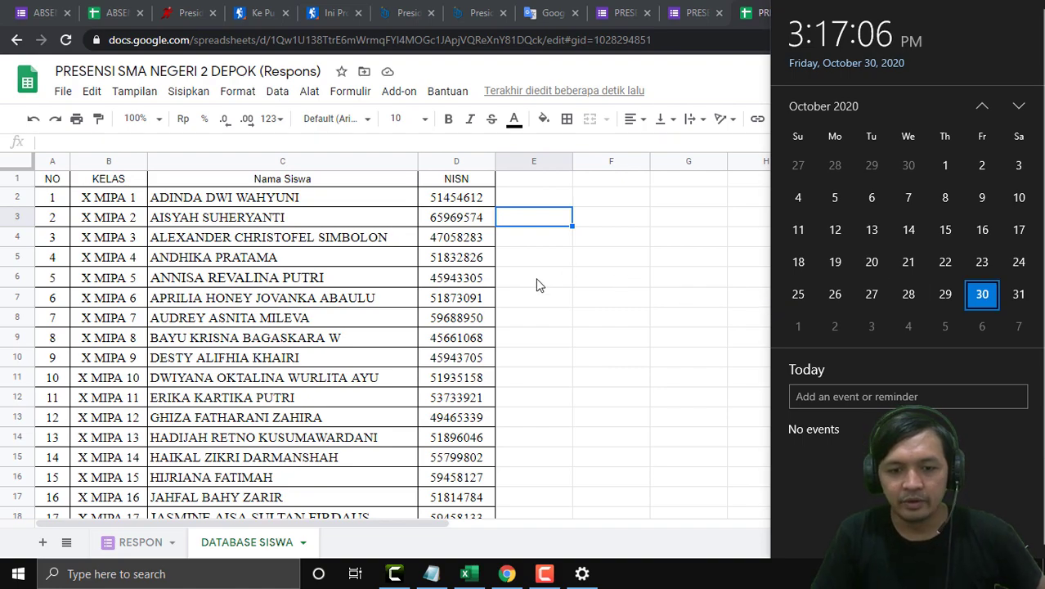
pyautogui.click(538, 309)
pyautogui.click(538, 309)
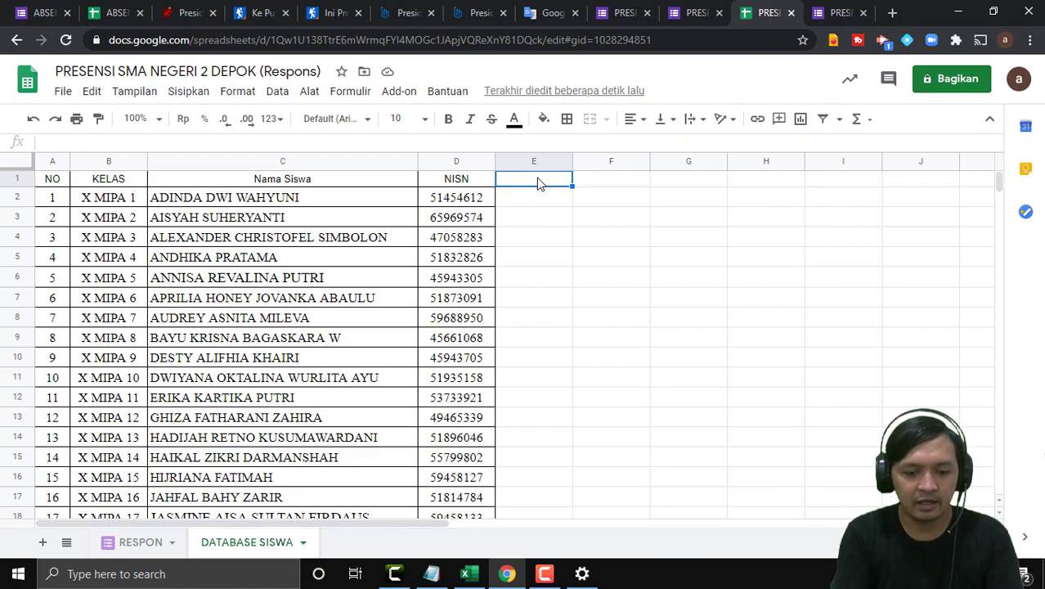
# Enter 30/10/2020 in E1 and apply the custom number format d/m so it shows 30/10.
pyautogui.write('30')
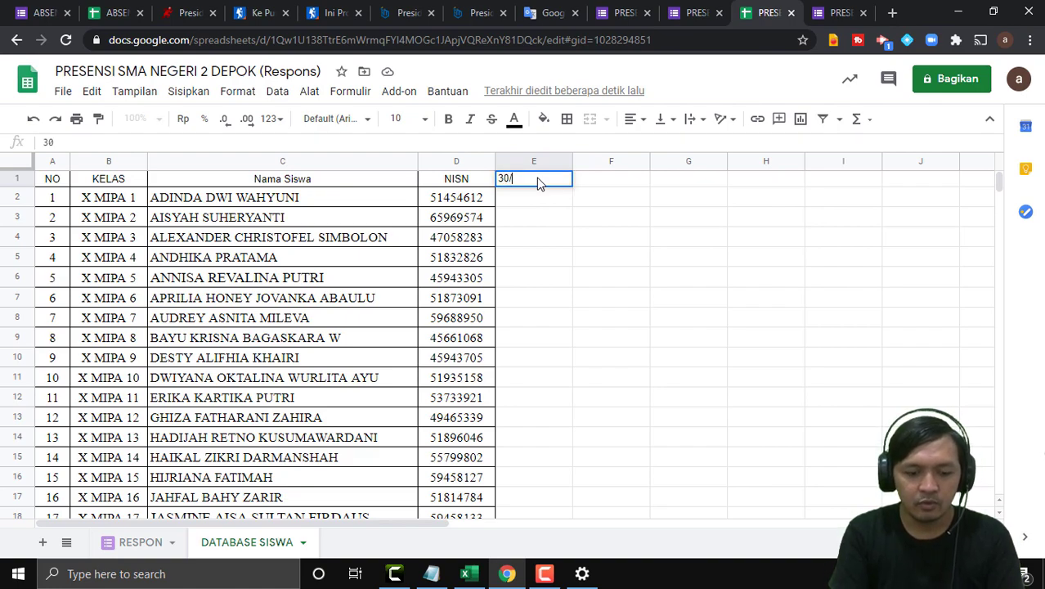
pyautogui.write('/10/2020')
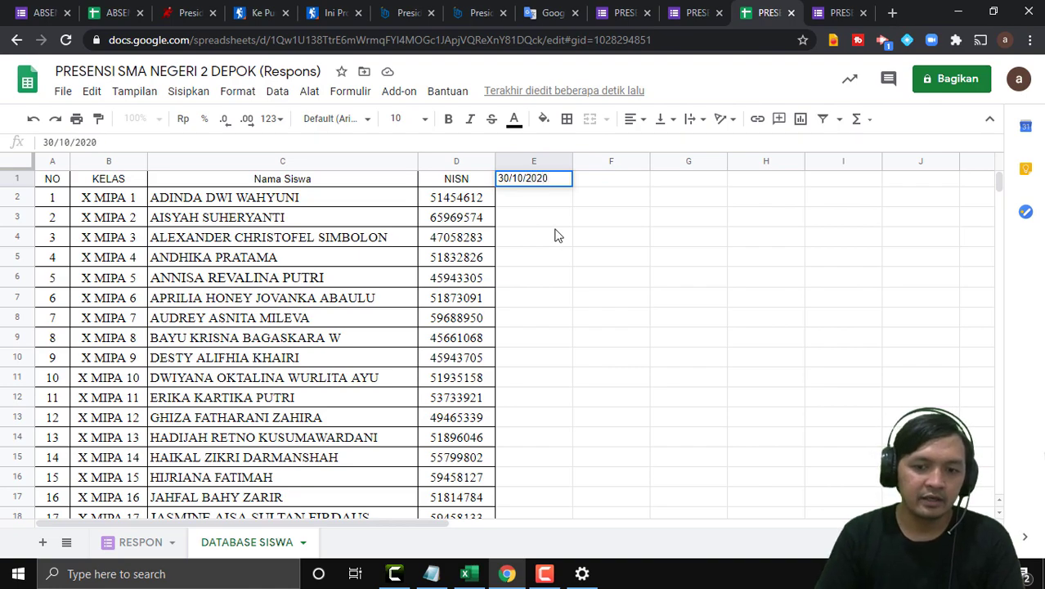
pyautogui.click(543, 180)
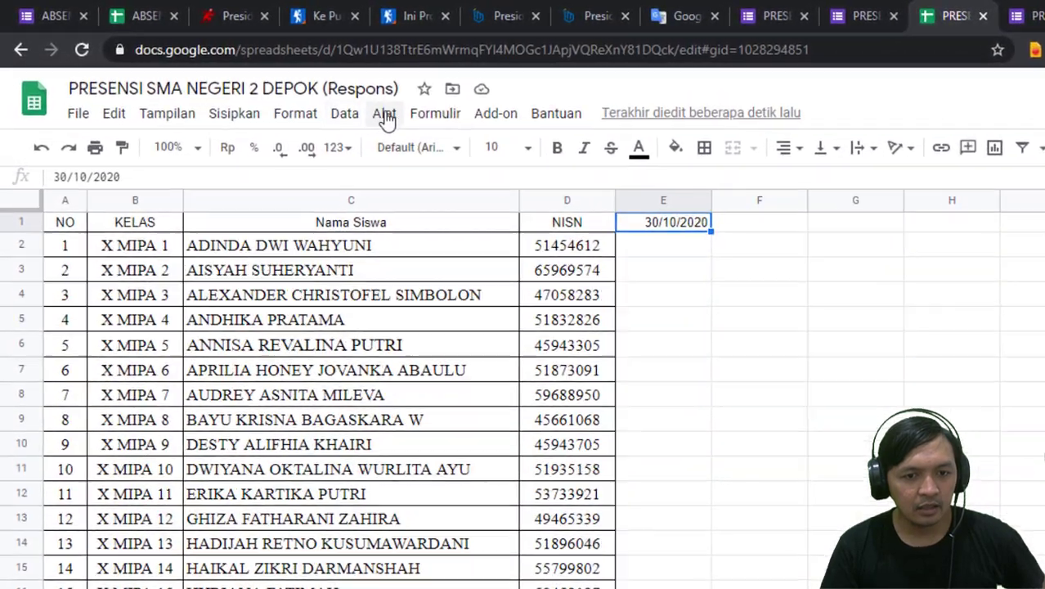
pyautogui.click(293, 112)
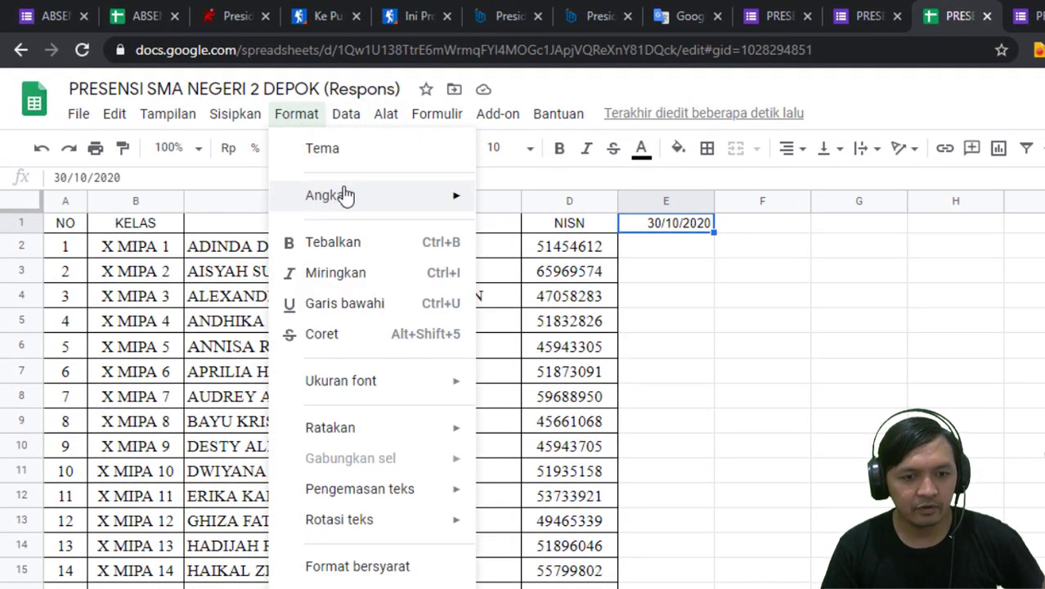
pyautogui.moveTo(377, 211)
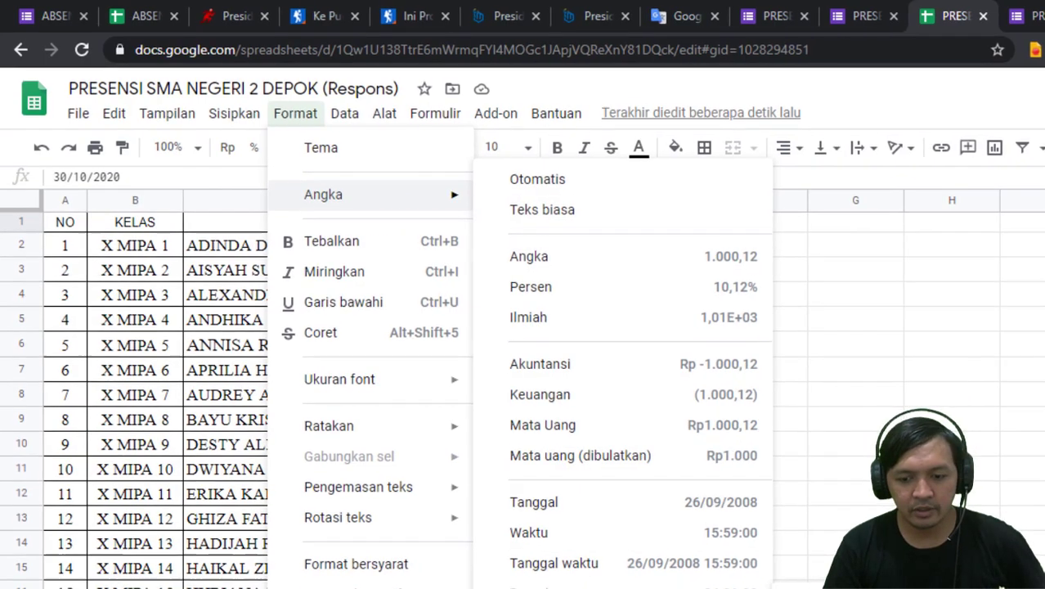
pyautogui.moveTo(446, 537)
pyautogui.click(702, 535)
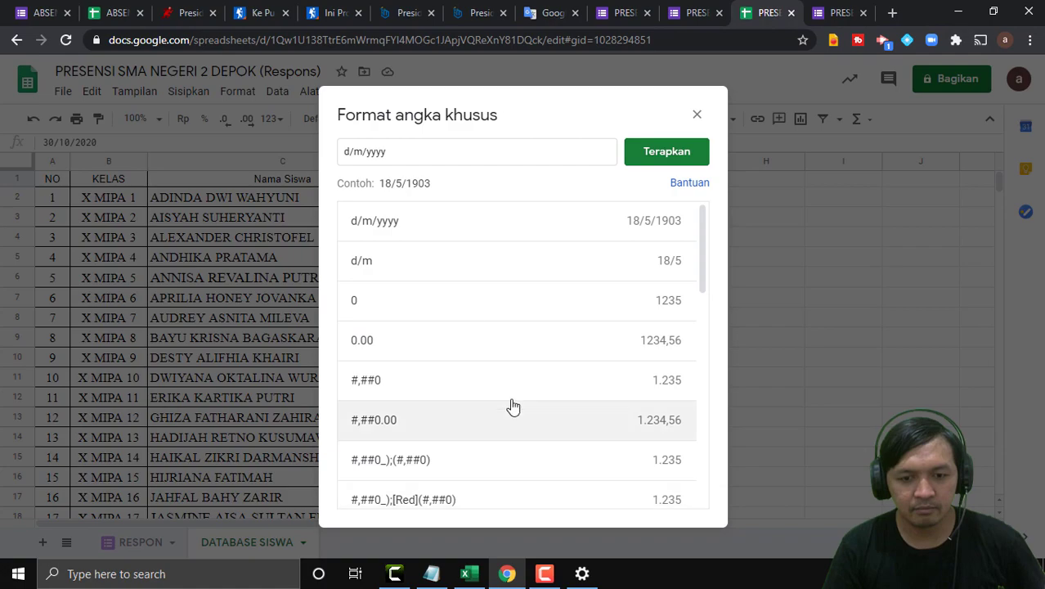
pyautogui.click(406, 152)
pyautogui.press('BackSpace')
pyautogui.press('BackSpace')
pyautogui.press('BackSpace')
pyautogui.press('BackSpace')
pyautogui.press('BackSpace')
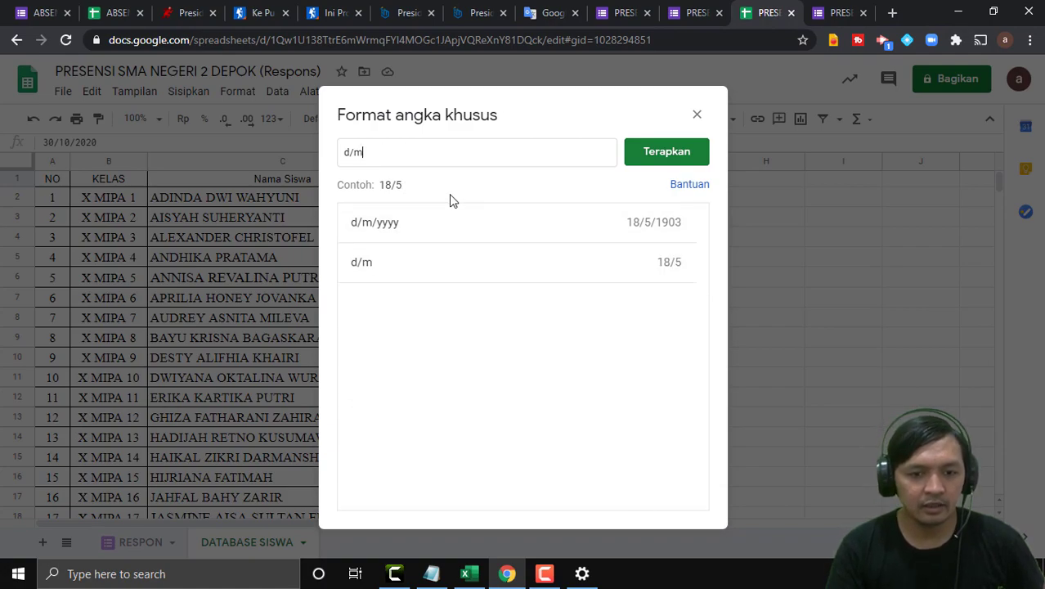
pyautogui.click(667, 154)
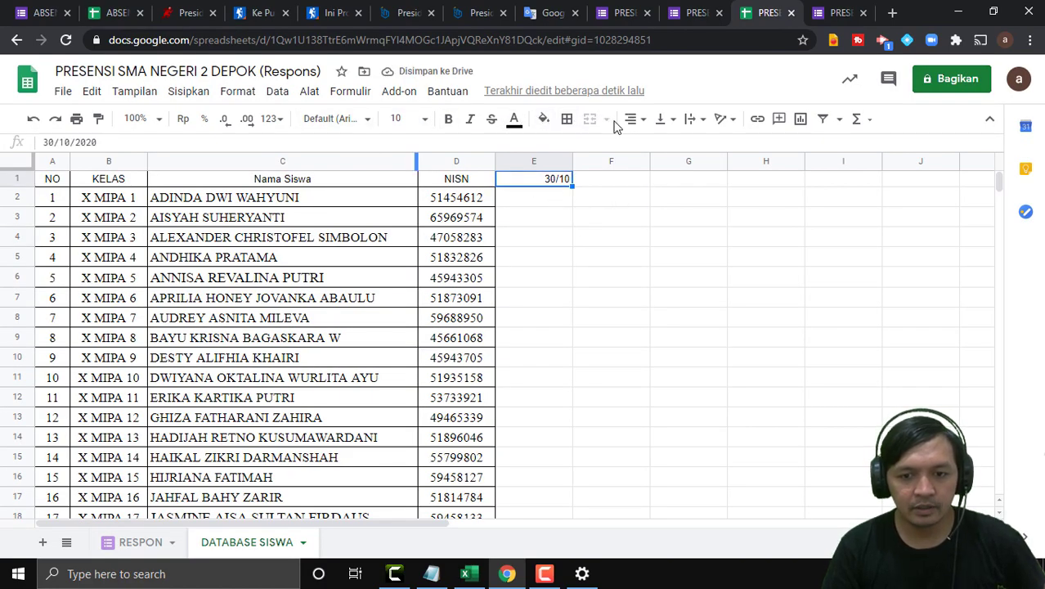
# Centre-align the 30/10 date in E1.
pyautogui.click(636, 119)
pyautogui.click(652, 145)
pyautogui.click(543, 218)
pyautogui.click(563, 182)
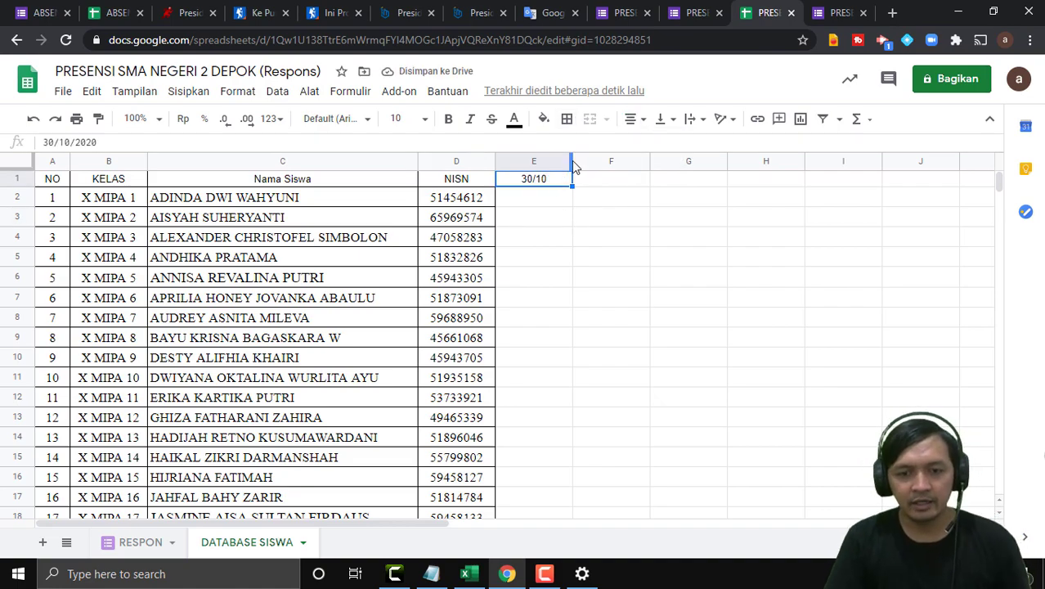
# Enter the formula =E1+3 in F1 so it shows 2/11.
pyautogui.click(601, 188)
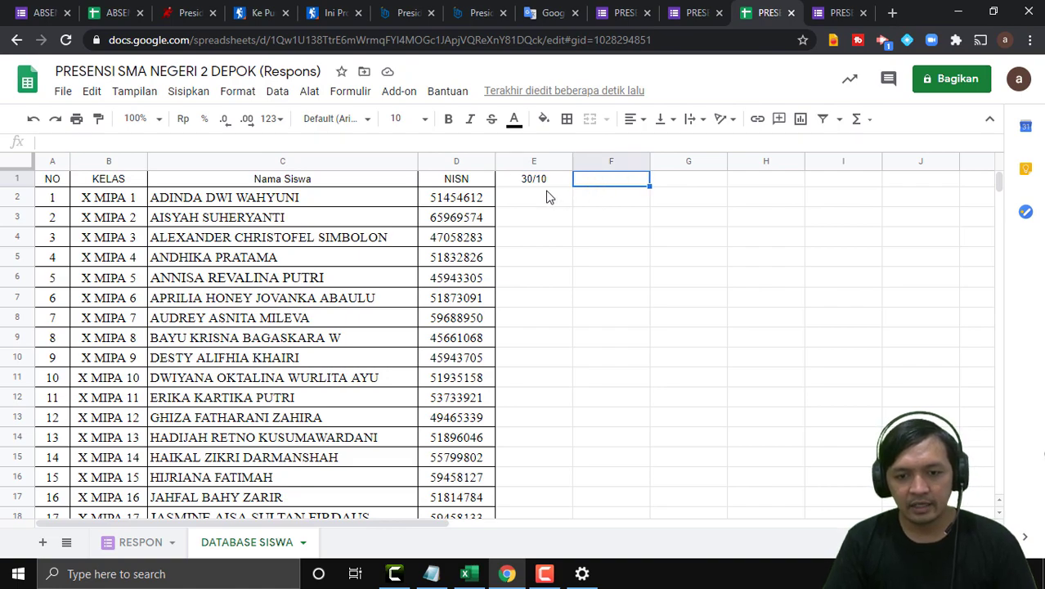
pyautogui.click(539, 185)
pyautogui.click(613, 189)
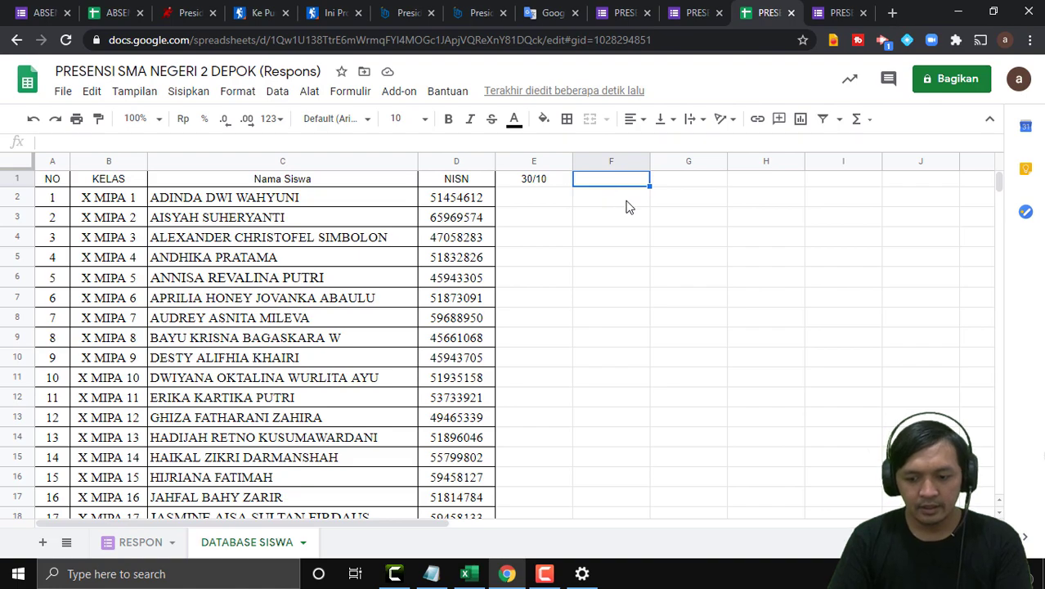
pyautogui.write('=')
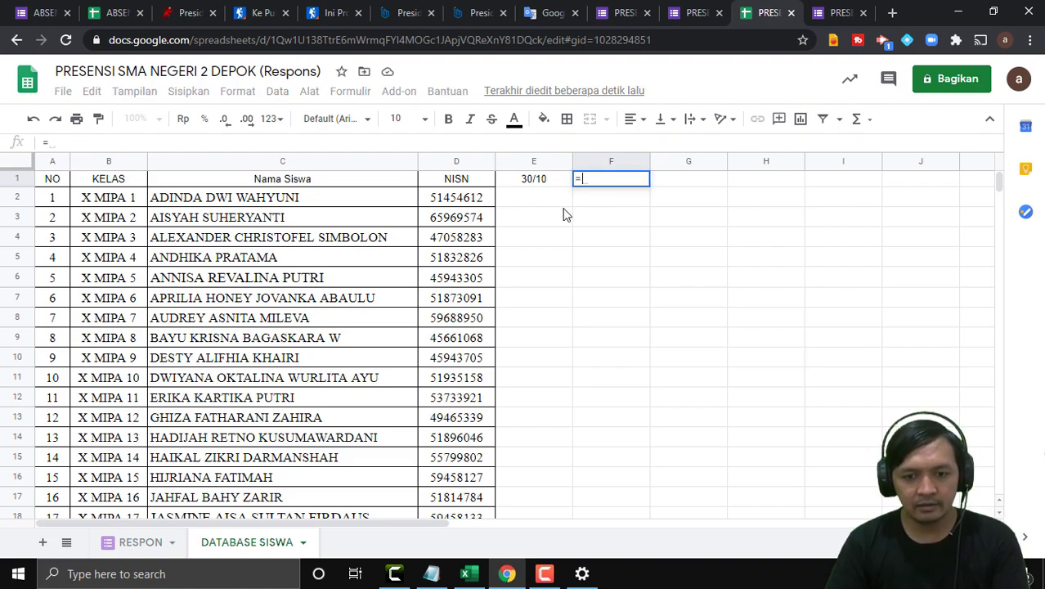
pyautogui.click(540, 182)
pyautogui.write('+3')
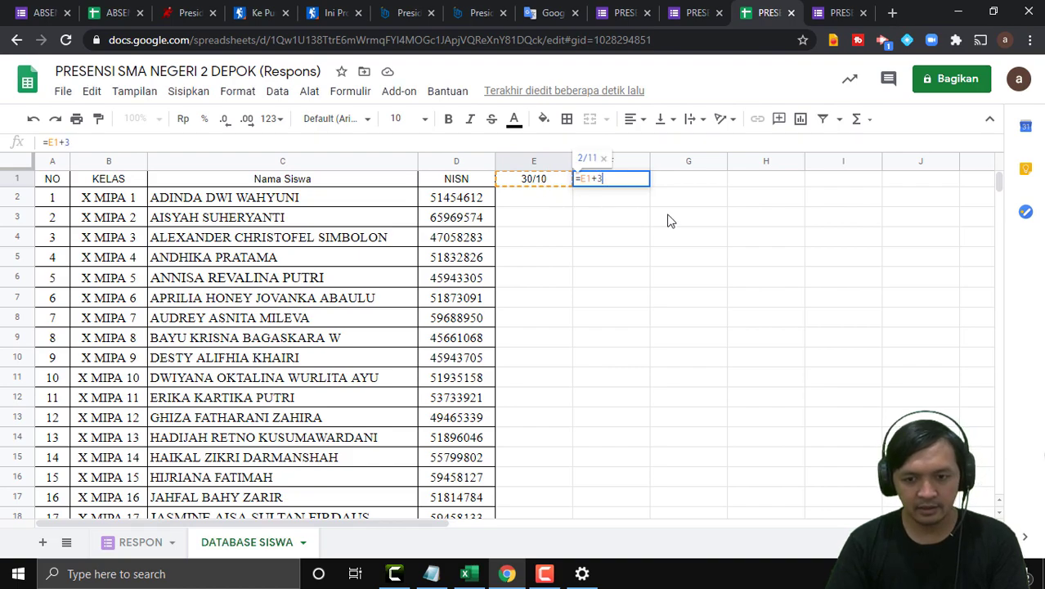
pyautogui.press('Return')
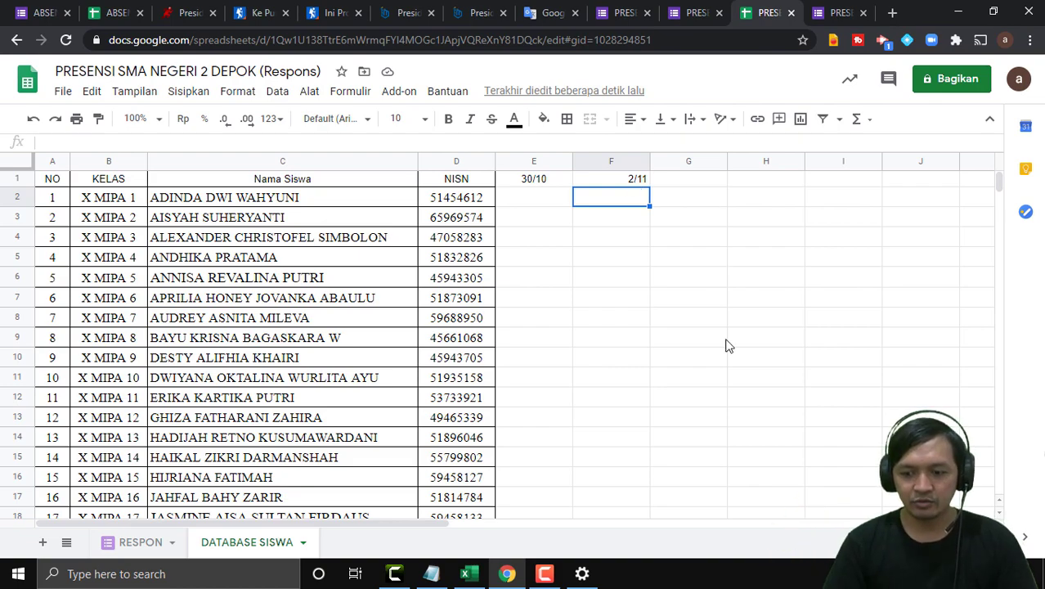
# Check November 2020 in the Windows calendar, then reselect F1 to confirm its formula.
pyautogui.click(1000, 575)
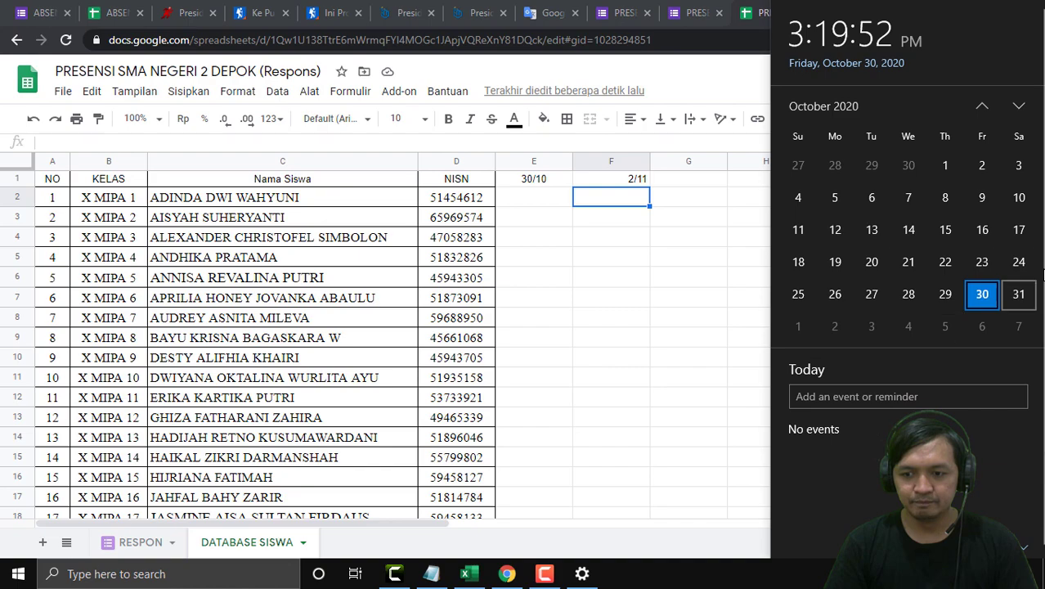
pyautogui.click(1018, 108)
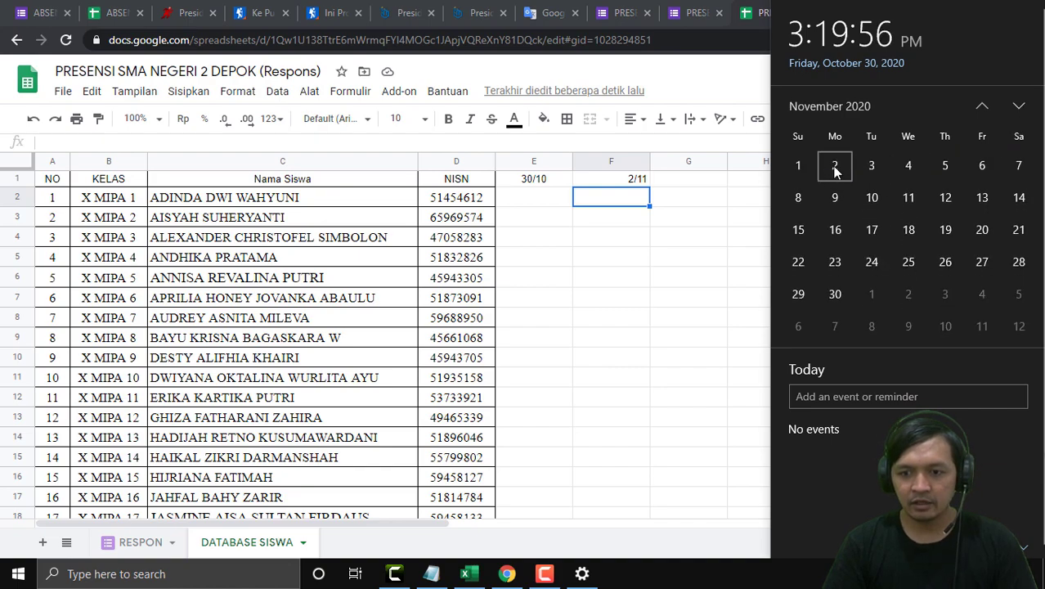
pyautogui.click(633, 239)
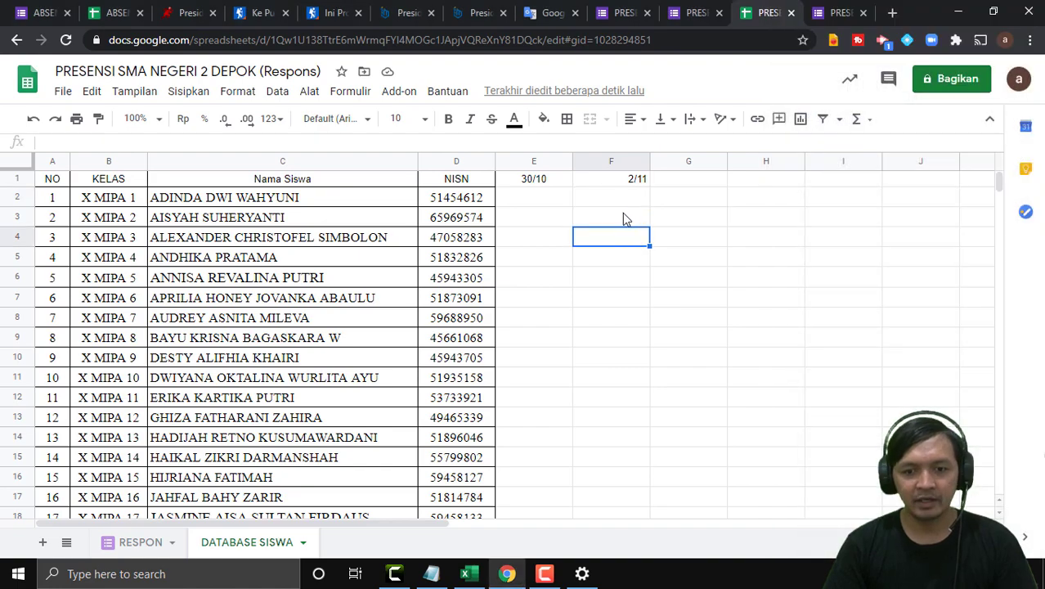
pyautogui.click(616, 181)
pyautogui.click(666, 187)
pyautogui.click(640, 190)
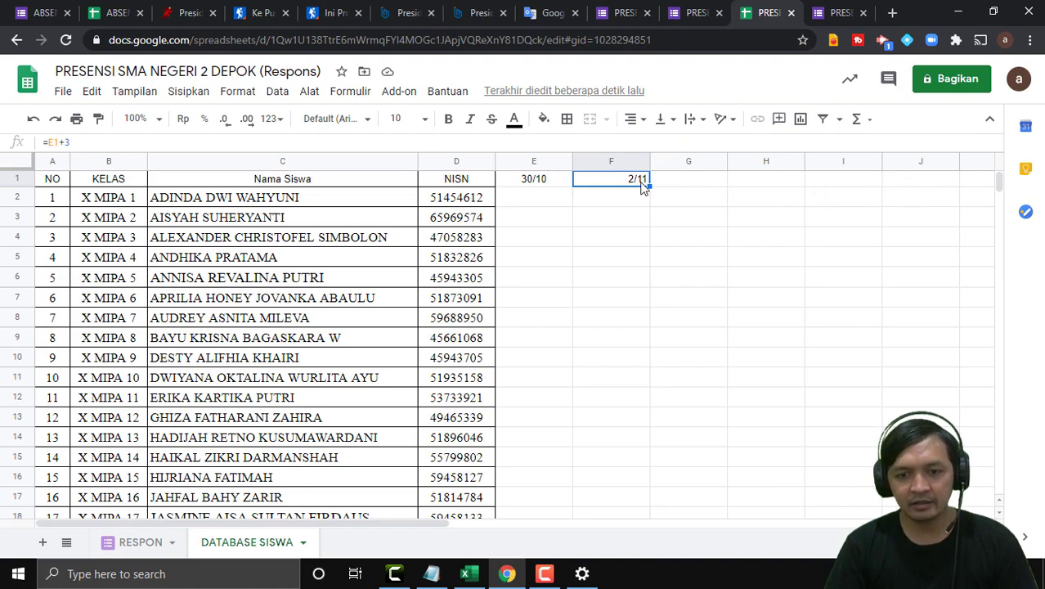
# Enter =F1+1 in G1 so it shows 3/11.
pyautogui.click(707, 186)
pyautogui.click(787, 187)
pyautogui.click(853, 189)
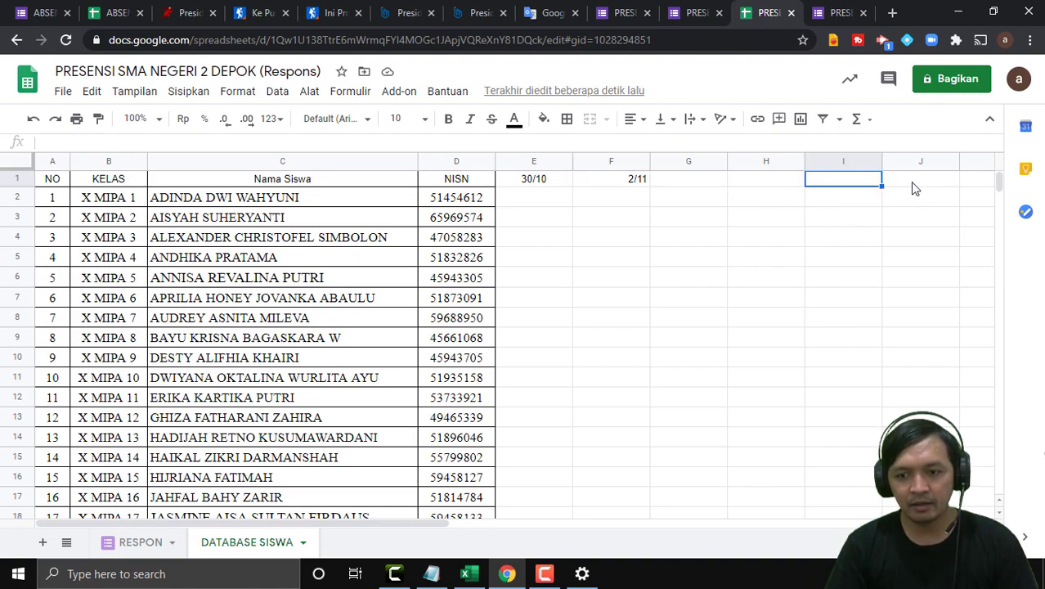
pyautogui.click(912, 188)
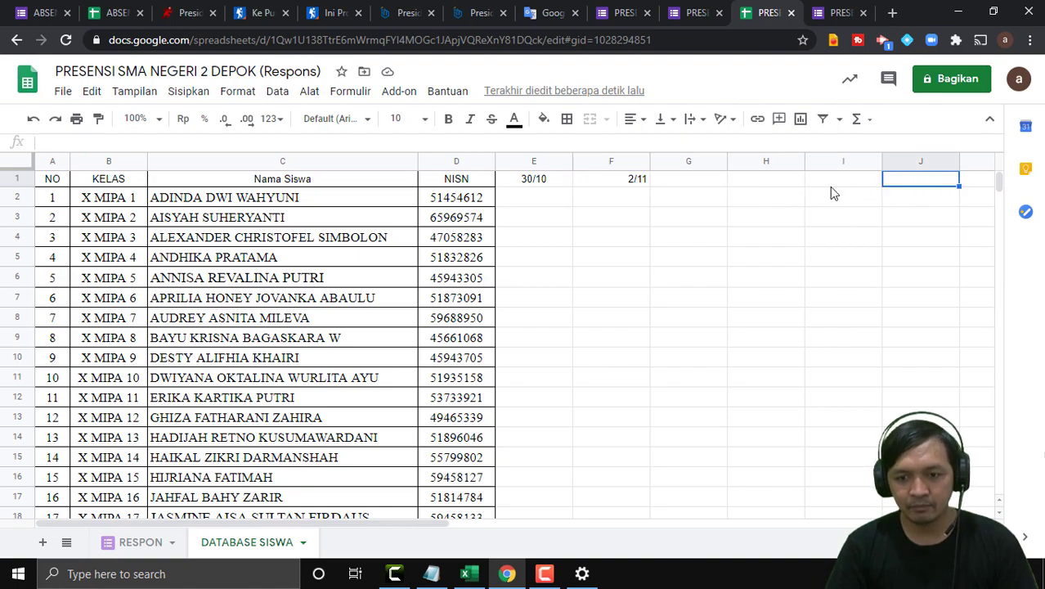
pyautogui.click(713, 220)
pyautogui.click(663, 187)
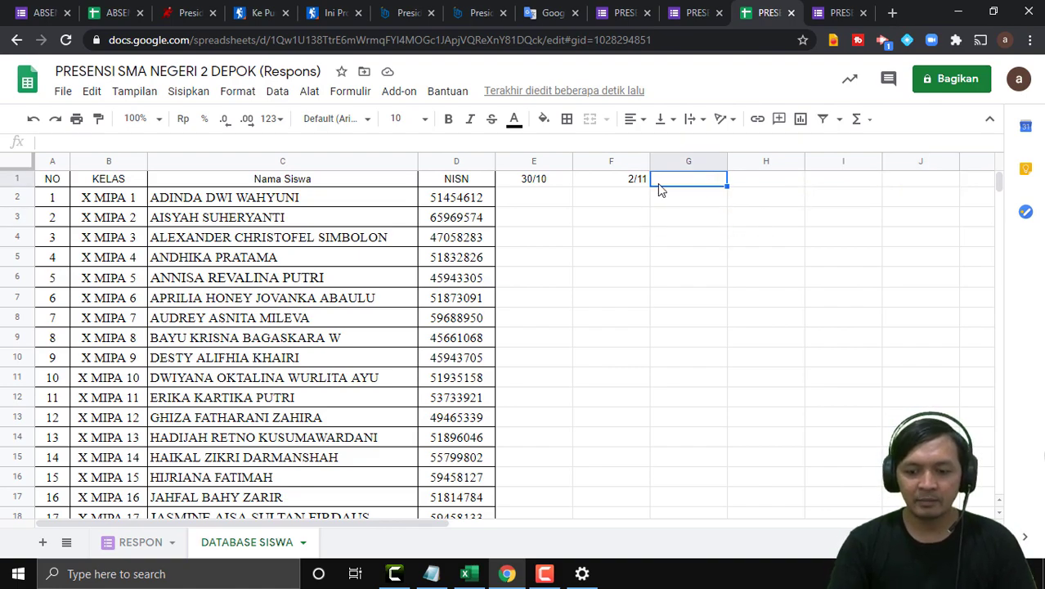
pyautogui.write('=')
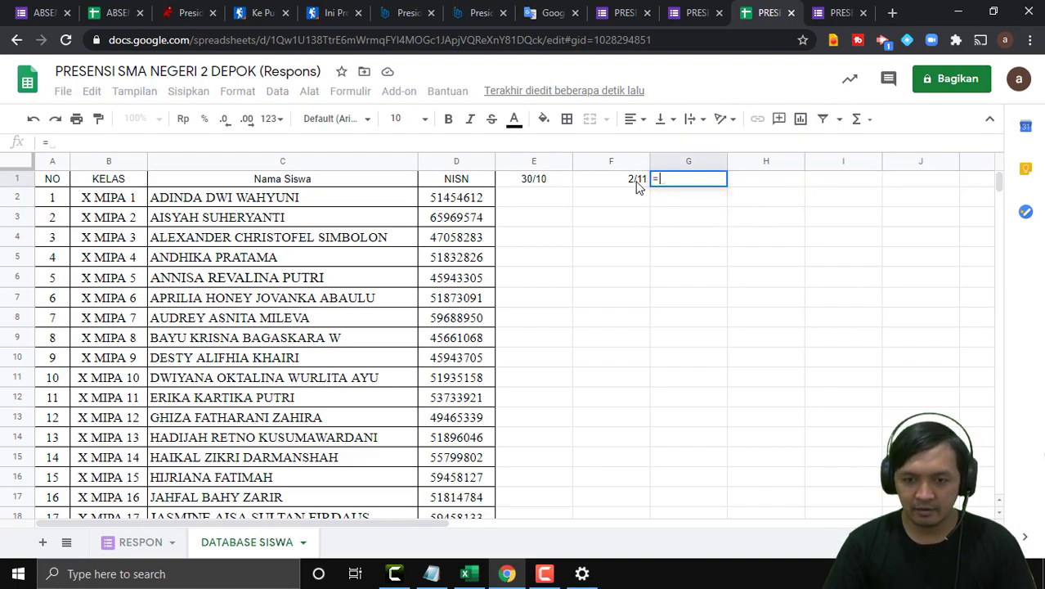
pyautogui.click(638, 187)
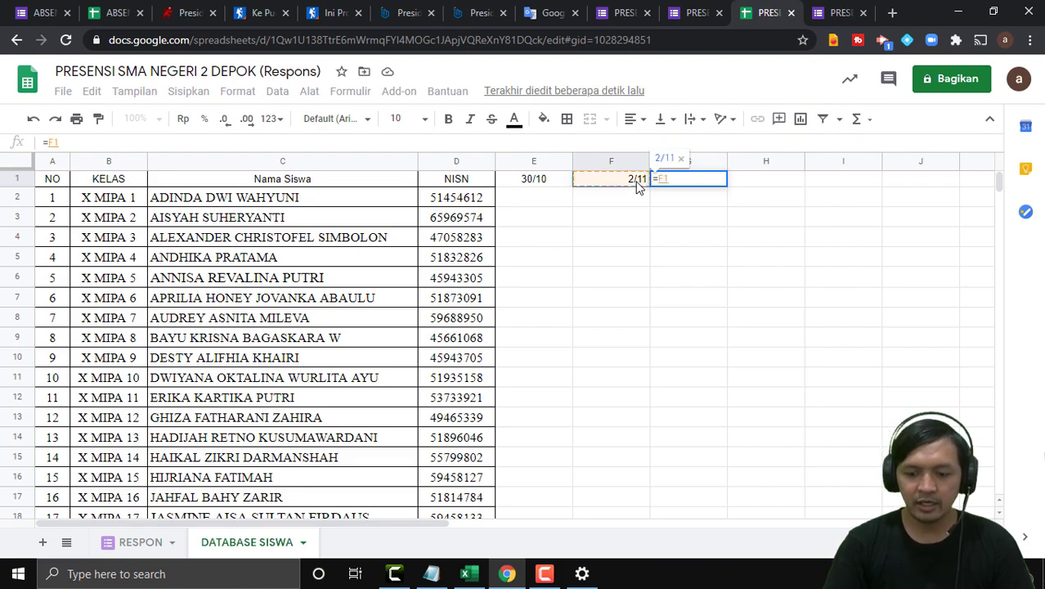
pyautogui.write('+')
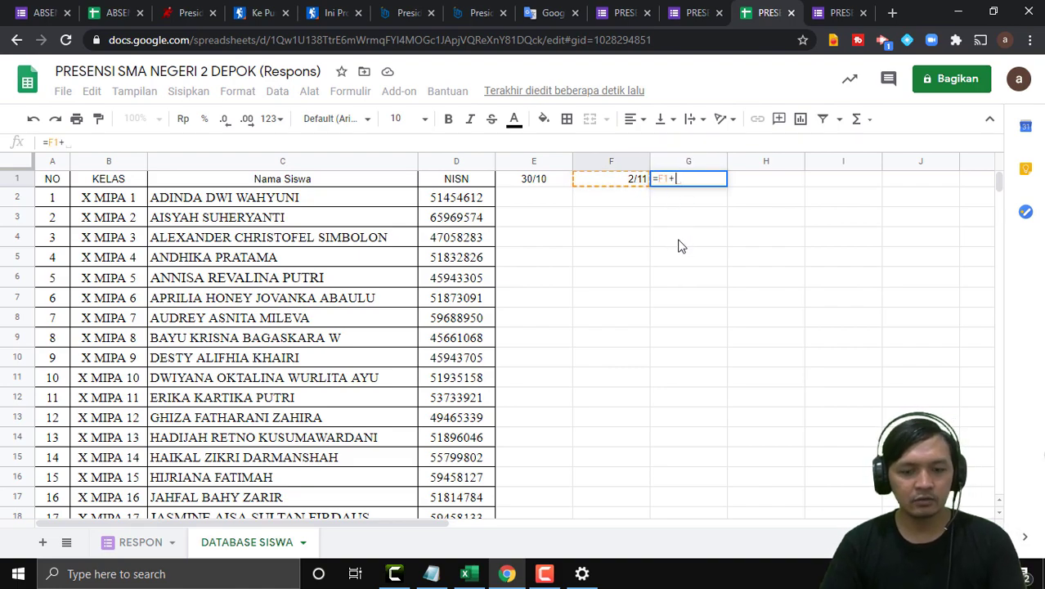
pyautogui.write('1')
pyautogui.press('Return')
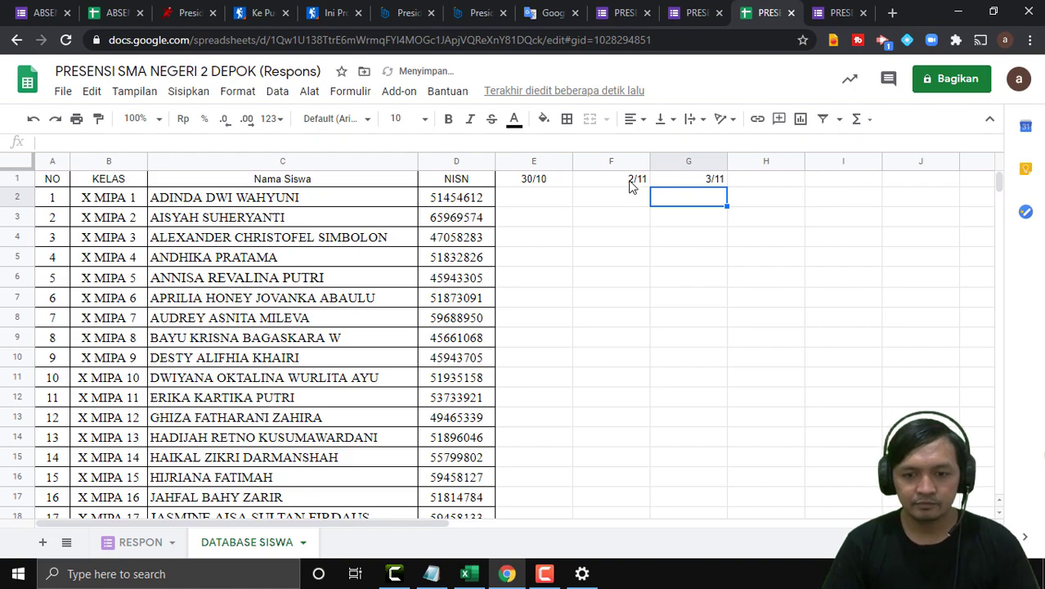
# Fill the formula across H1:J1 (4/11–6/11) and narrow columns E to J.
pyautogui.click(632, 181)
pyautogui.hscroll(2, 618, 176)
pyautogui.click(604, 182)
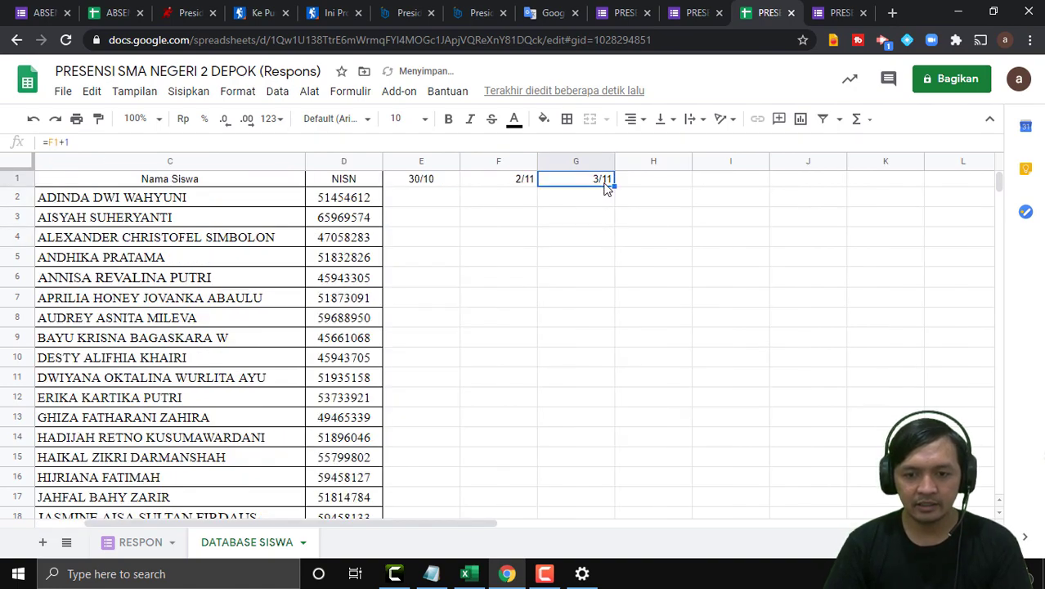
pyautogui.moveTo(615, 185); pyautogui.dragTo(818, 196)
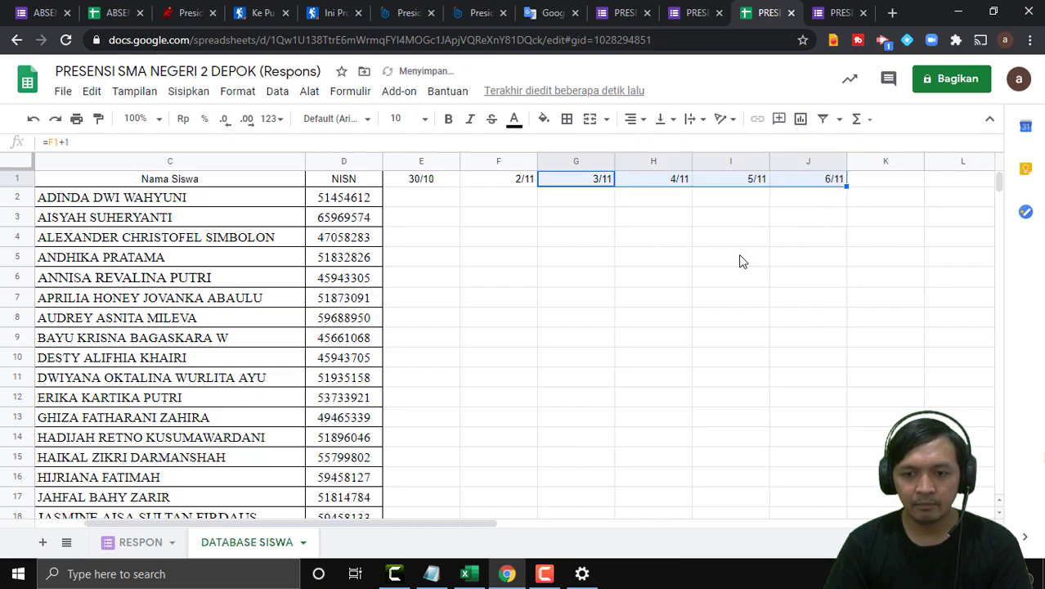
pyautogui.click(671, 217)
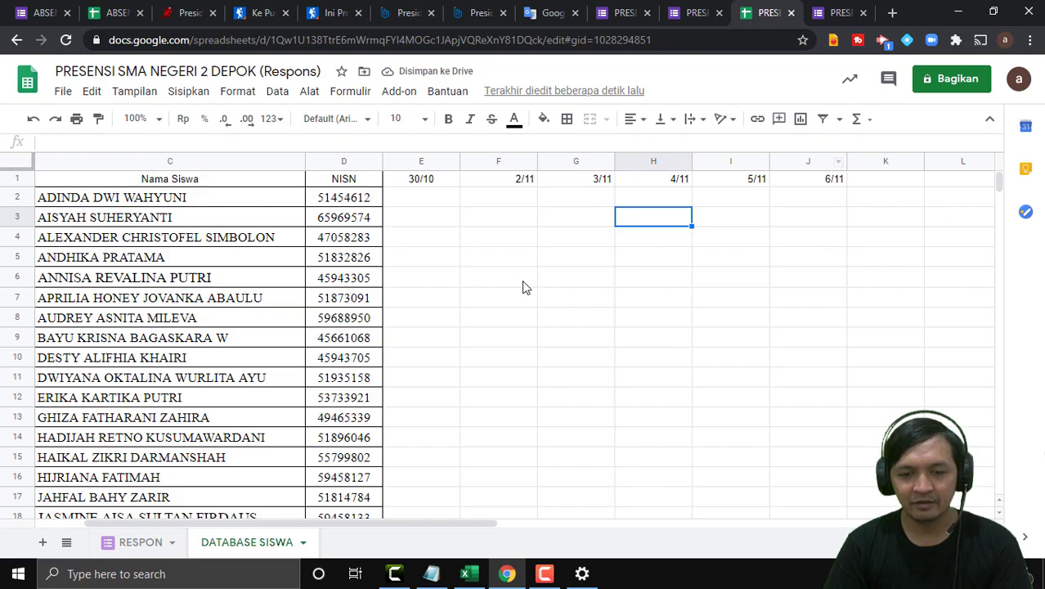
pyautogui.moveTo(420, 165); pyautogui.dragTo(810, 161)
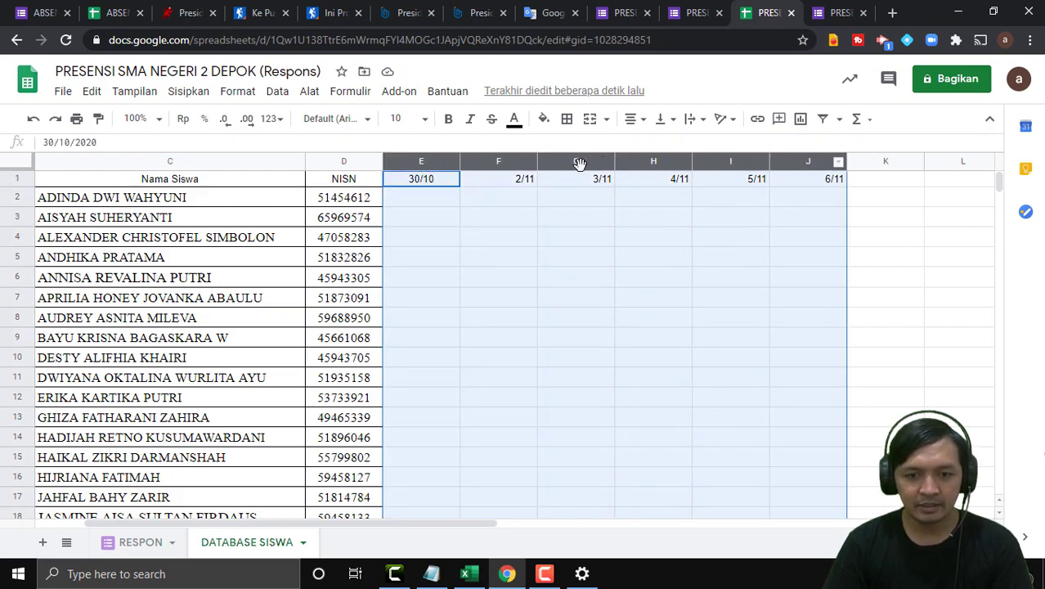
pyautogui.moveTo(456, 163); pyautogui.dragTo(430, 161)
pyautogui.click(724, 237)
# Centre the dates in E1:J1, then select the 2/11–6/11 dates.
pyautogui.moveTo(670, 180); pyautogui.dragTo(421, 183)
pyautogui.click(634, 119)
pyautogui.click(652, 145)
pyautogui.click(670, 258)
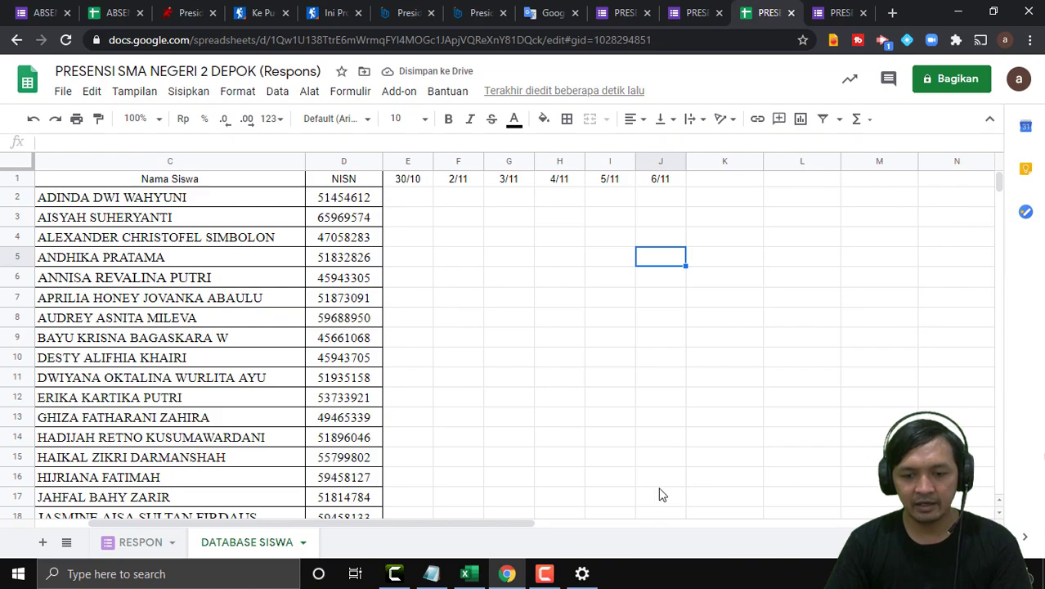
pyautogui.moveTo(521, 522); pyautogui.dragTo(600, 522)
pyautogui.moveTo(463, 183); pyautogui.dragTo(660, 182)
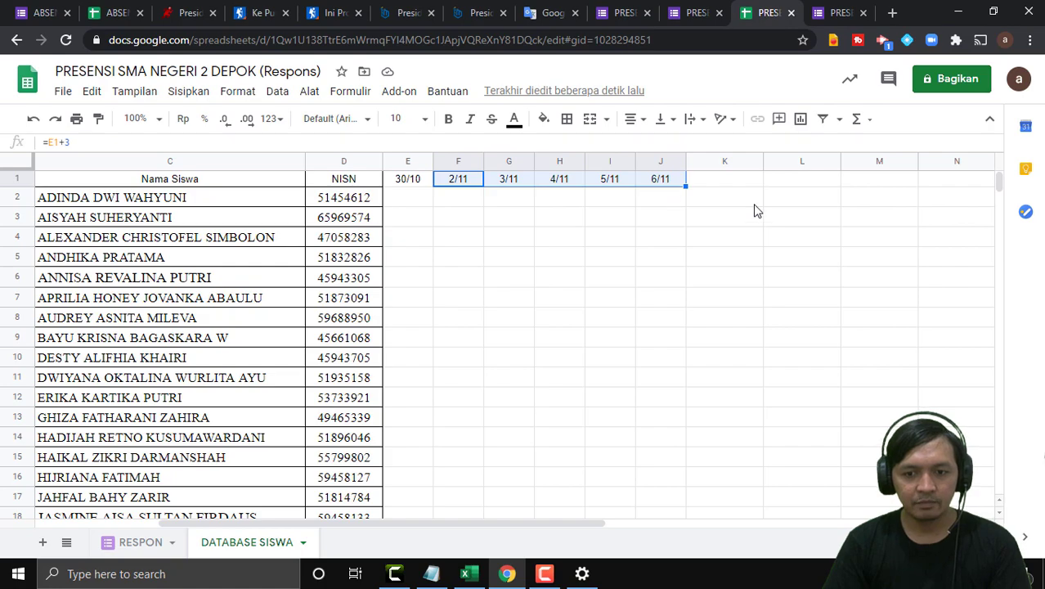
# Copy the 2/11–6/11 date formulas and paste them at K1, giving 9/11–13/11.
pyautogui.rightClick(607, 190)
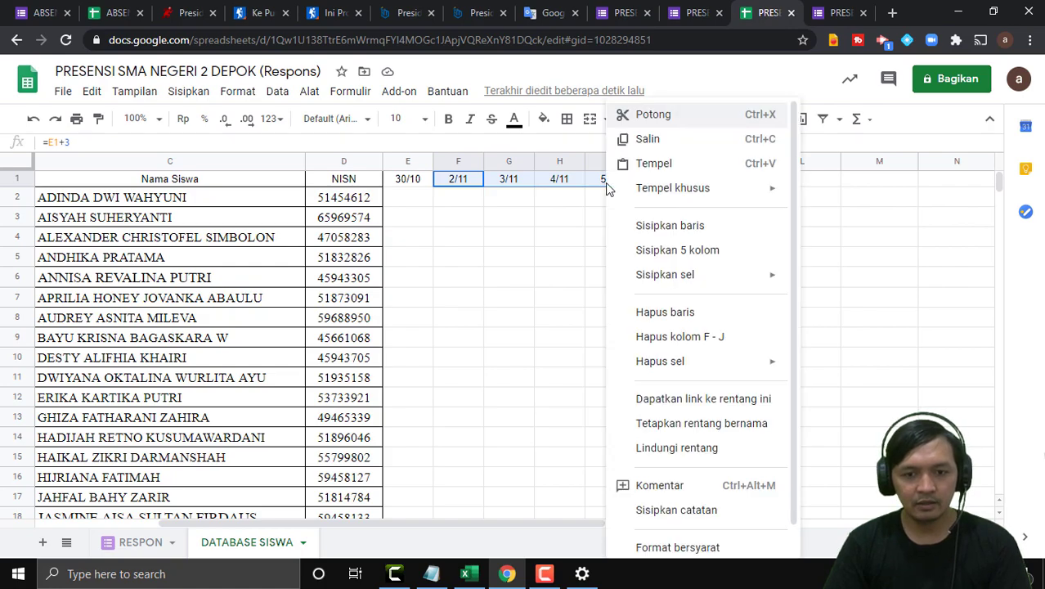
pyautogui.click(649, 140)
pyautogui.click(711, 187)
pyautogui.rightClick(710, 188)
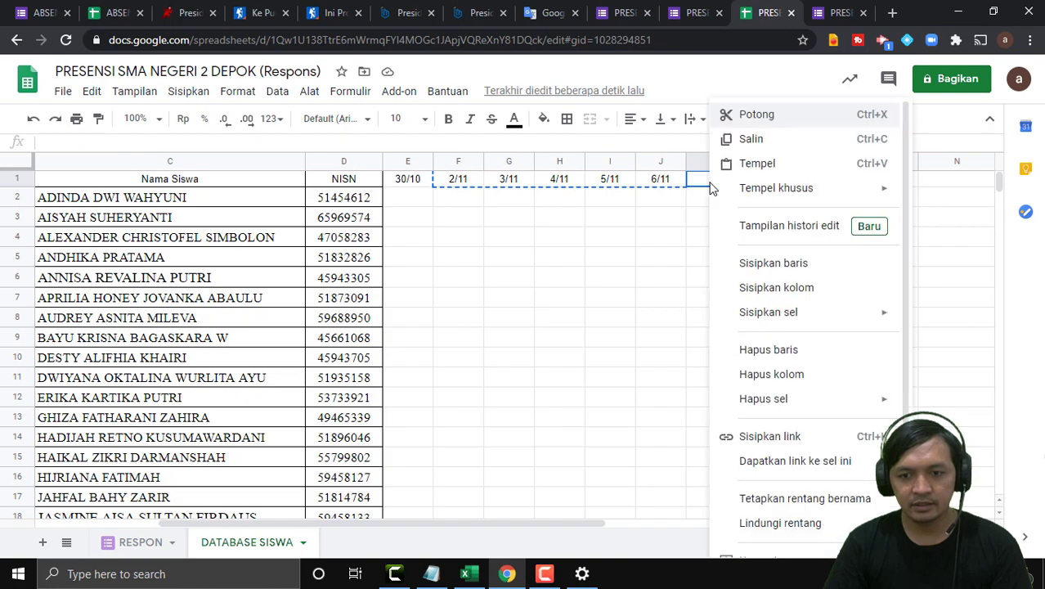
pyautogui.click(742, 163)
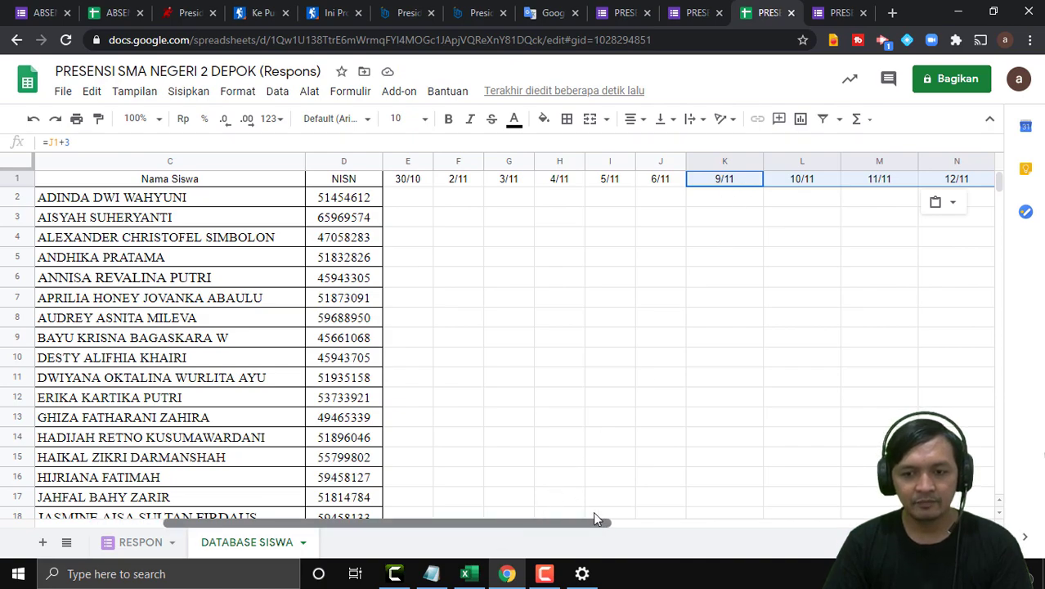
pyautogui.moveTo(582, 520); pyautogui.dragTo(674, 514)
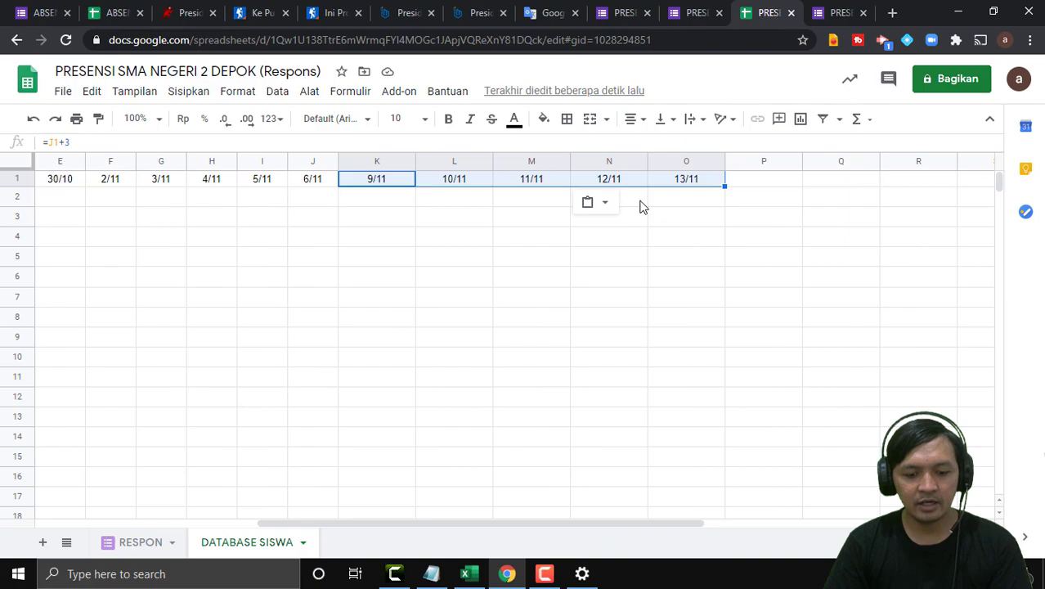
# Copy 9/11–13/11 and paste at P1, extending the header to 16/11–20/11.
pyautogui.hotkey('ctrl', 'c')
pyautogui.click(755, 182)
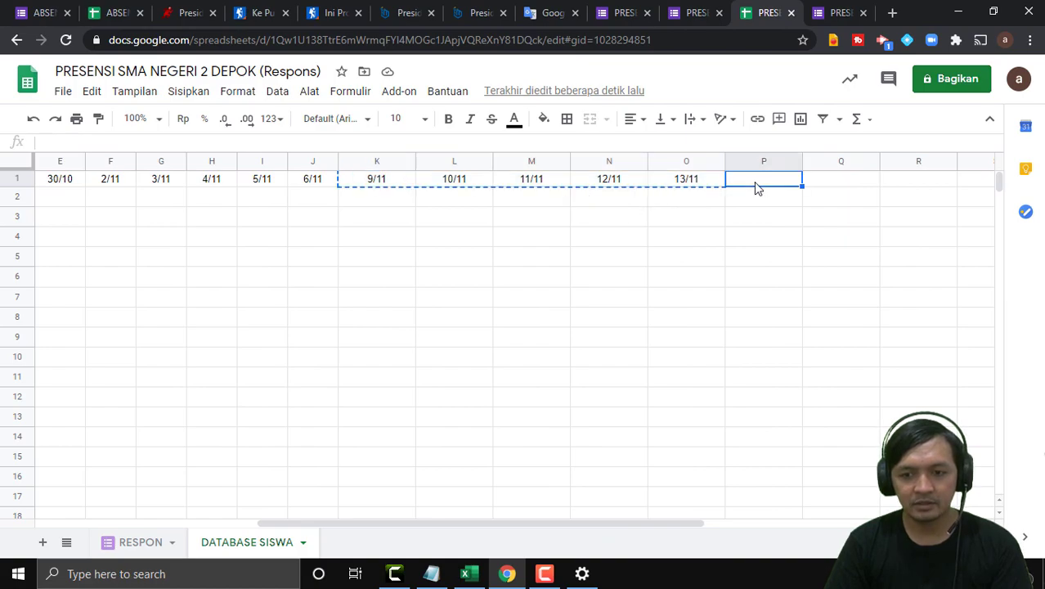
pyautogui.rightClick(756, 186)
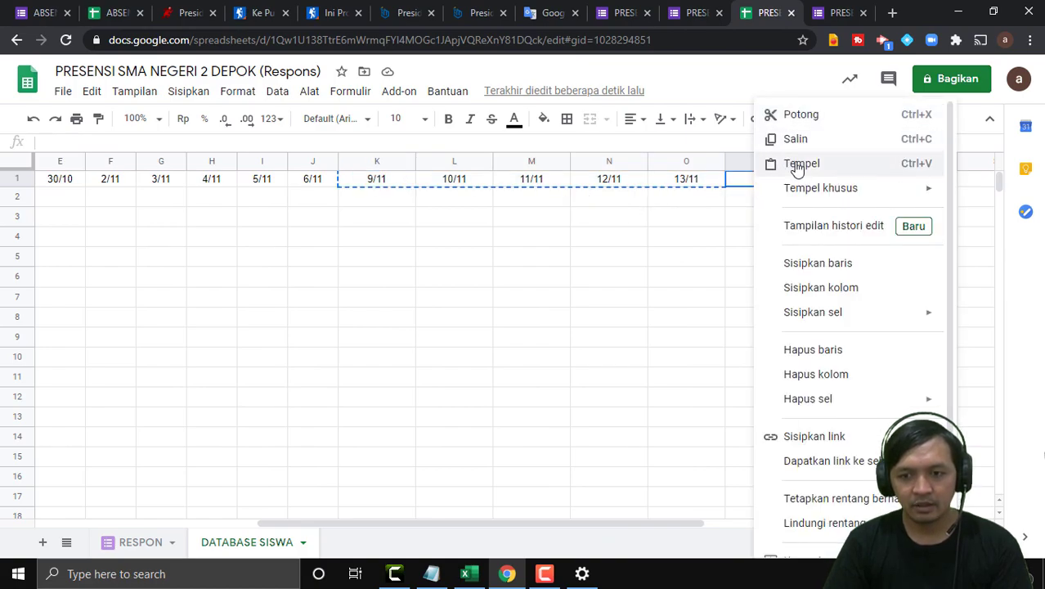
pyautogui.click(799, 163)
pyautogui.moveTo(487, 523); pyautogui.dragTo(620, 507)
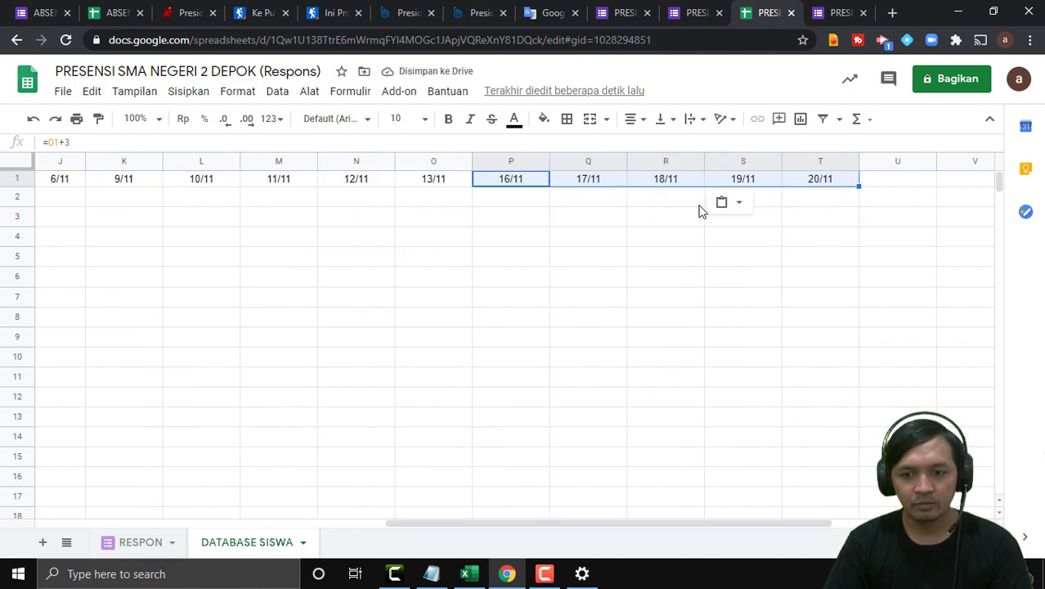
# Narrow the date columns K to T to match the width of columns E–J.
pyautogui.click(834, 241)
pyautogui.moveTo(823, 163); pyautogui.dragTo(780, 214)
pyautogui.moveTo(505, 523); pyautogui.dragTo(635, 527)
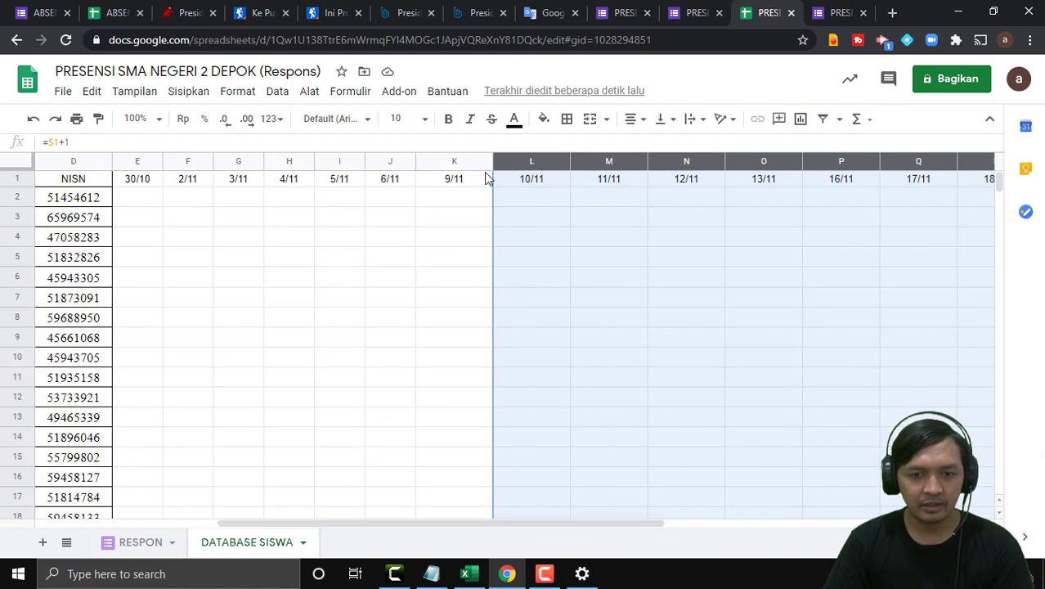
pyautogui.click(452, 162)
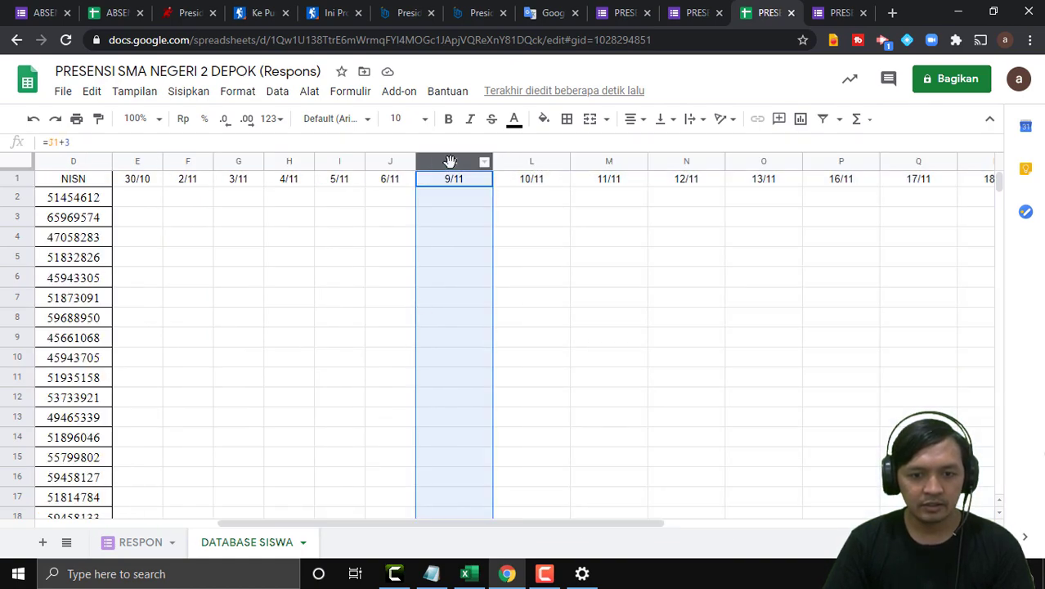
pyautogui.moveTo(450, 162)
pyautogui.mouseDown()
pyautogui.moveTo(1017, 166)
pyautogui.moveTo(5, 170)
pyautogui.moveTo(102, 147)
pyautogui.moveTo(610, 161)
pyautogui.moveTo(789, 183)
pyautogui.moveTo(815, 158)
pyautogui.moveTo(990, 161)
pyautogui.moveTo(716, 169)
pyautogui.mouseUp()
pyautogui.click(902, 223)
pyautogui.moveTo(676, 525); pyautogui.dragTo(550, 524)
pyautogui.moveTo(313, 161); pyautogui.dragTo(286, 159)
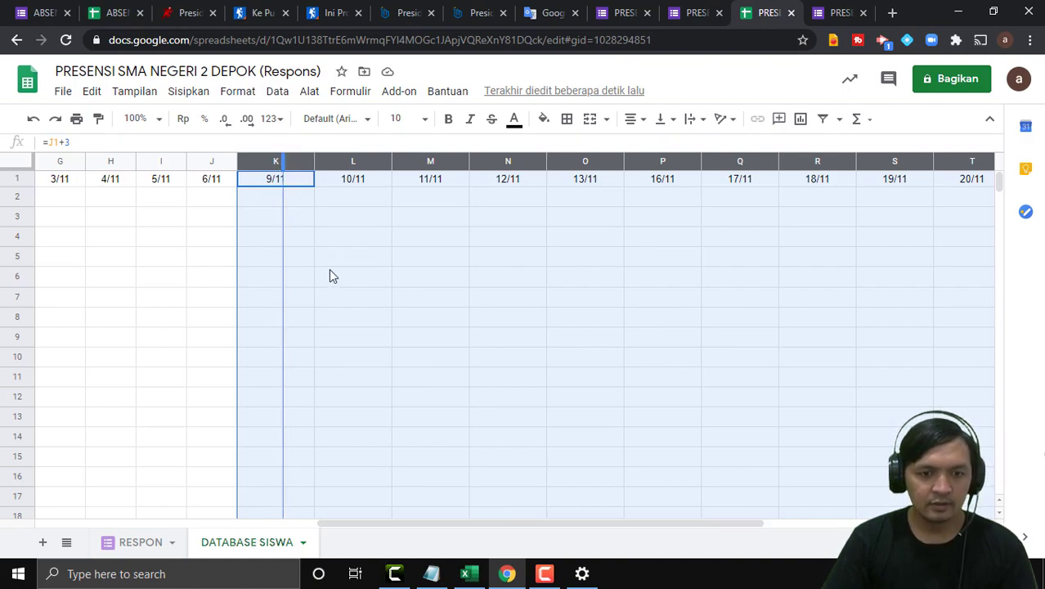
pyautogui.click(406, 316)
pyautogui.click(676, 278)
pyautogui.scroll(-1, 693, 491)
pyautogui.scroll(1, 704, 512)
# Make the entire header row 1 bold.
pyautogui.moveTo(642, 525); pyautogui.dragTo(476, 535)
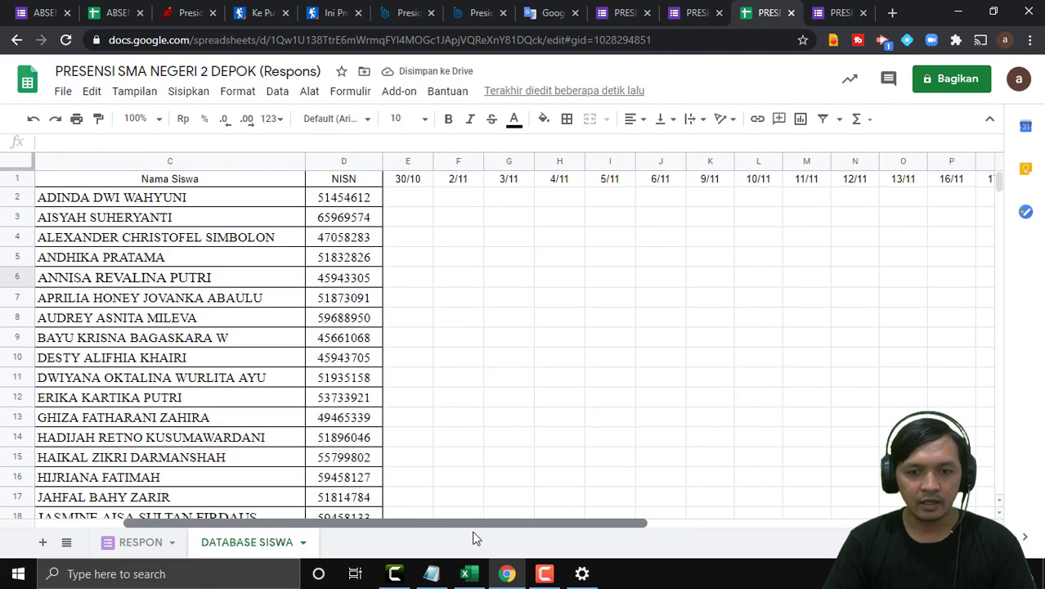
pyautogui.moveTo(637, 528); pyautogui.dragTo(798, 523)
pyautogui.click(804, 185)
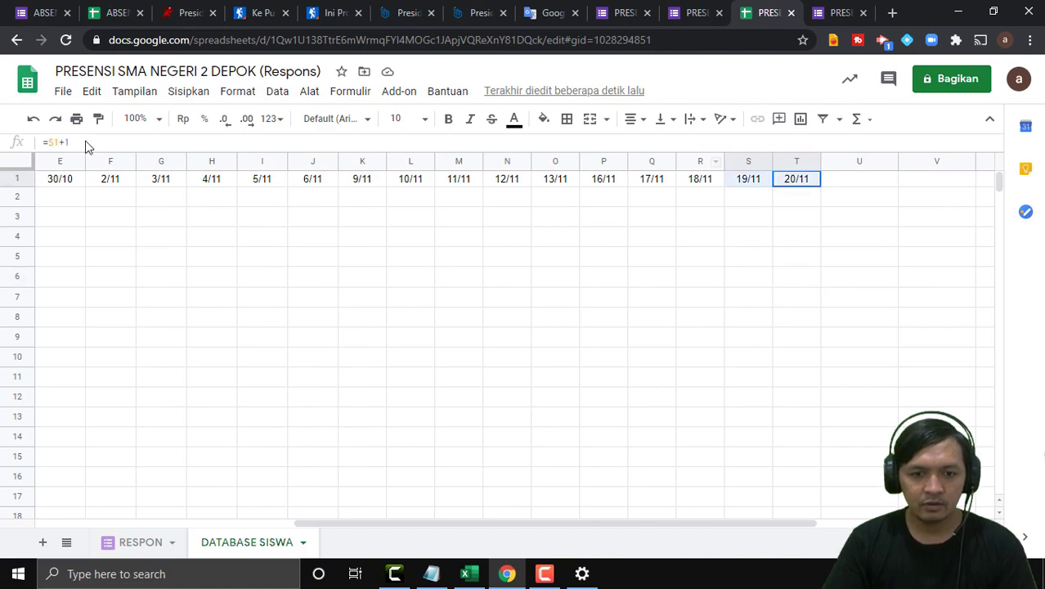
pyautogui.hscroll(-5, 25, 198)
pyautogui.keyDown('shift'); pyautogui.click(49, 179); pyautogui.keyUp('shift')
pyautogui.click(449, 120)
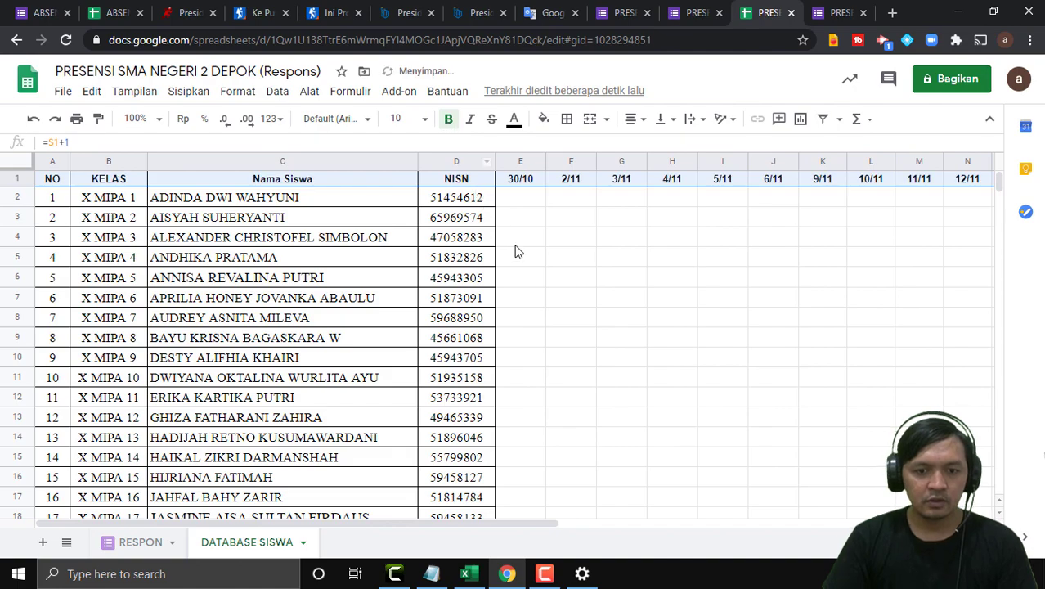
pyautogui.click(571, 296)
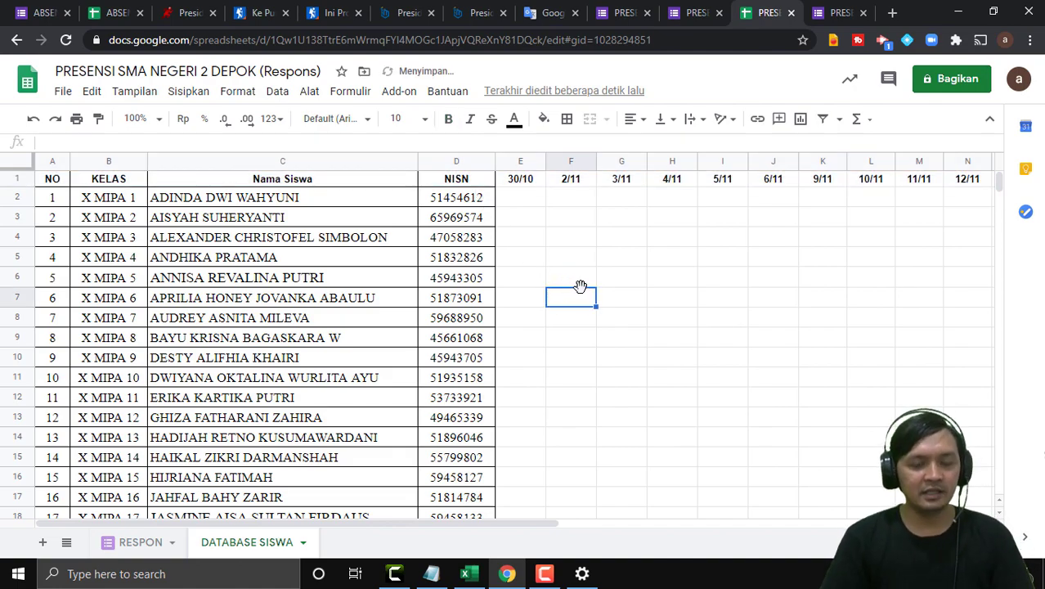
# Compare the first attendance cell against the RESPON sheet answers, then go to Excel.
pyautogui.click(523, 198)
pyautogui.click(510, 318)
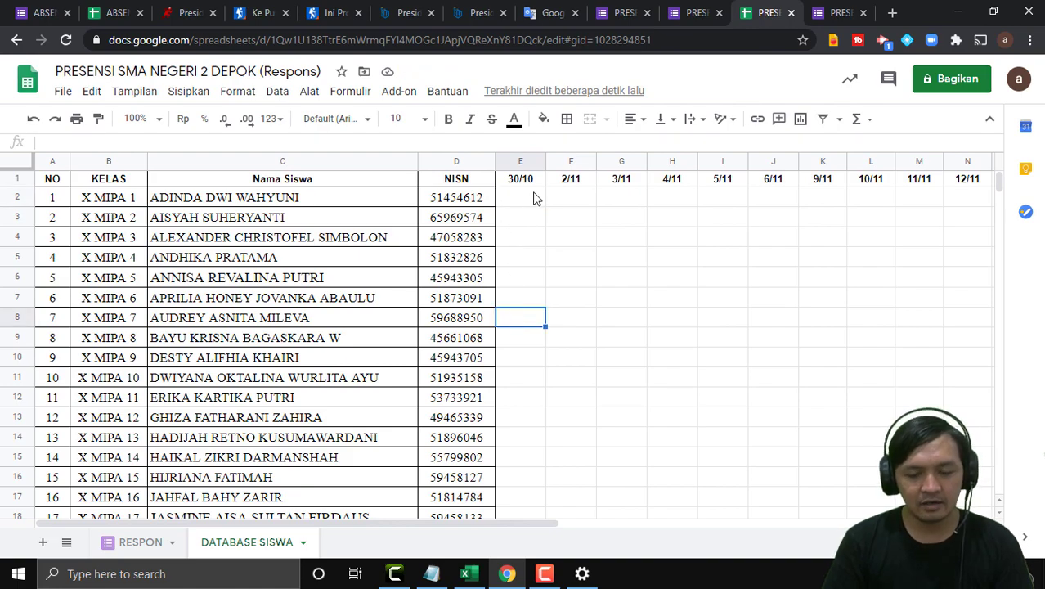
pyautogui.click(139, 542)
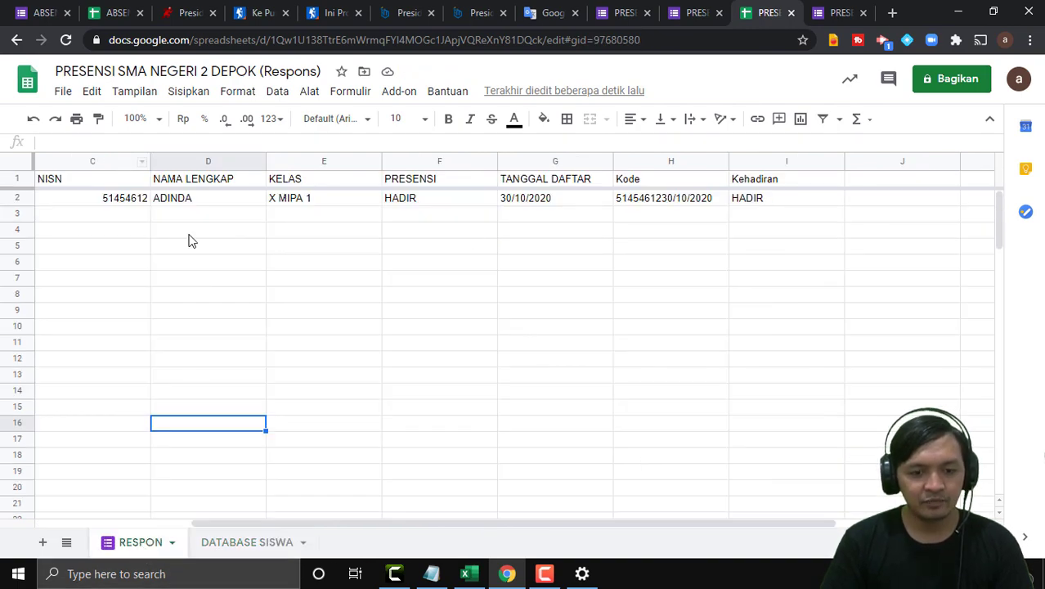
pyautogui.click(244, 550)
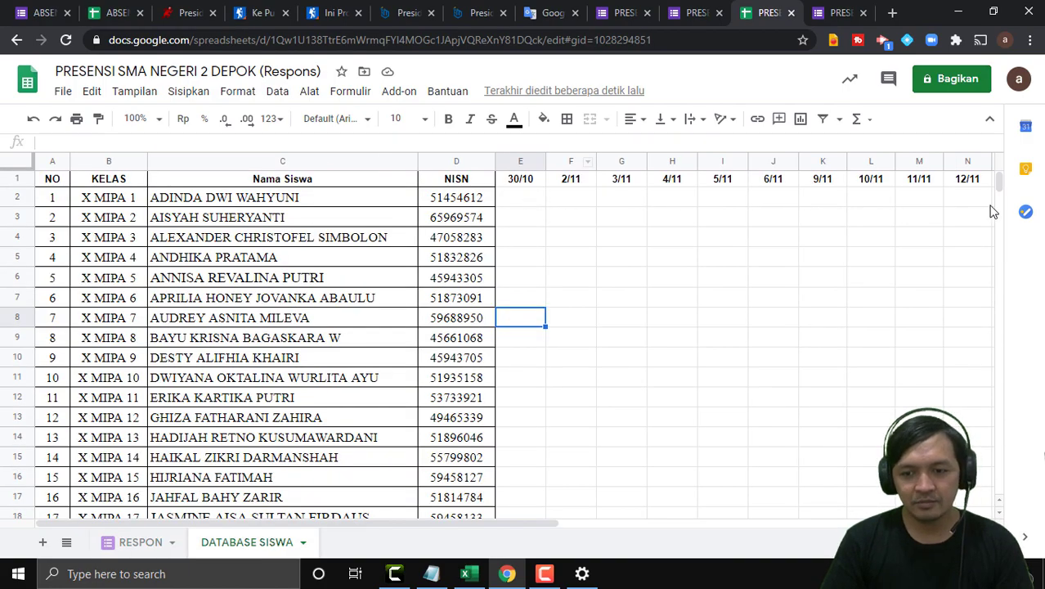
pyautogui.click(468, 573)
# Append the missing ')' to the REKAP formula in Notepad and select the corrected line.
pyautogui.click(431, 574)
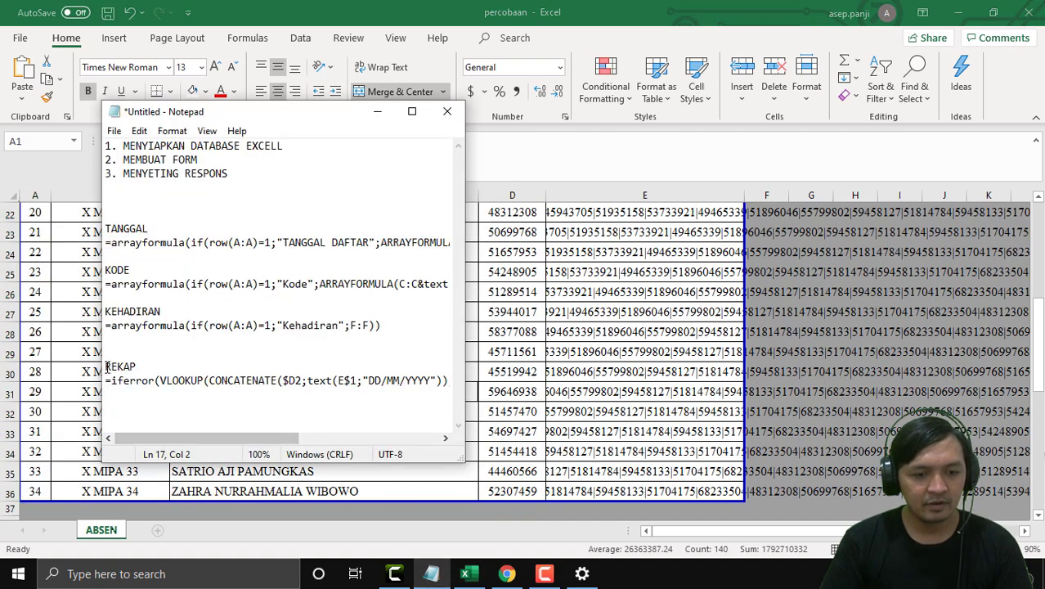
pyautogui.moveTo(106, 382); pyautogui.dragTo(483, 380)
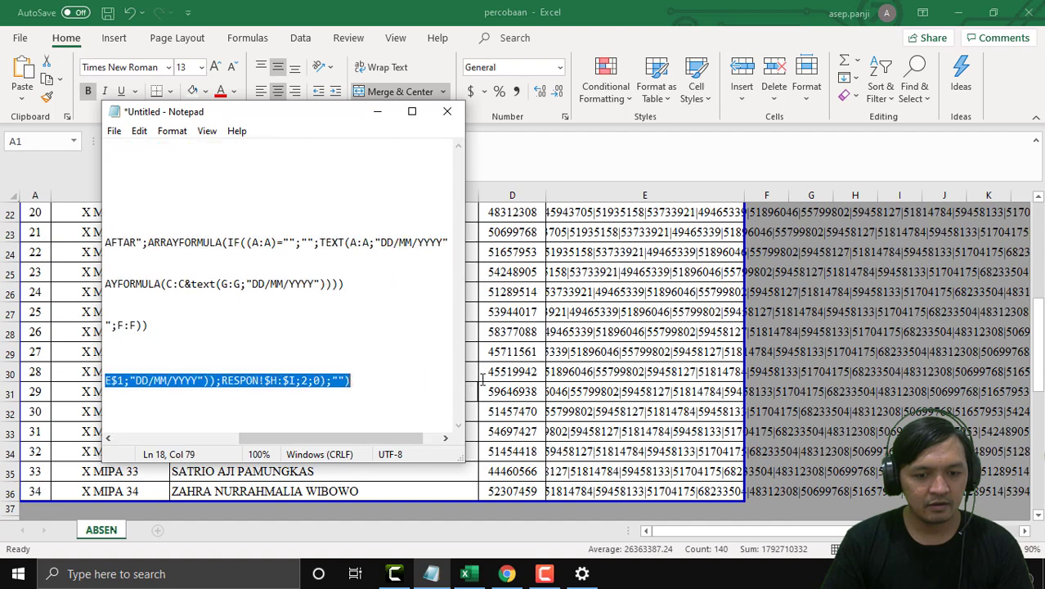
pyautogui.moveTo(352, 438); pyautogui.dragTo(193, 441)
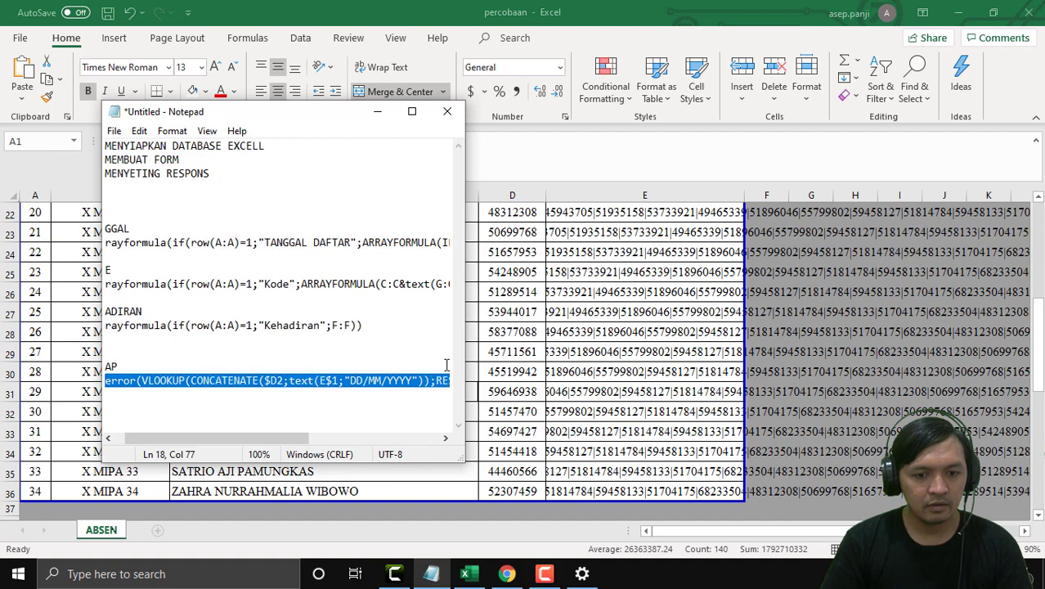
pyautogui.hscroll(3, 446, 365)
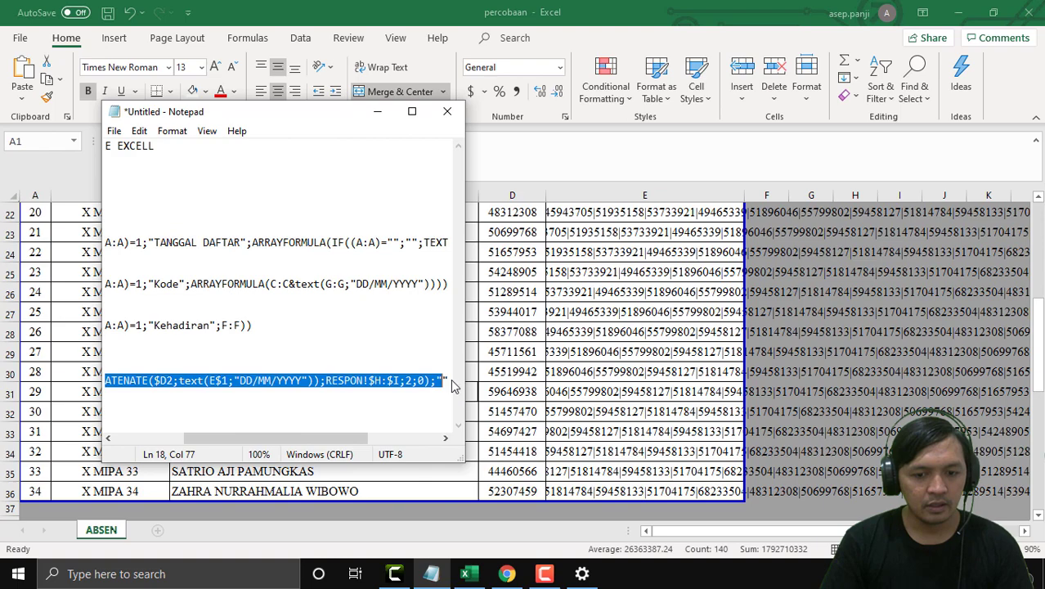
pyautogui.click(451, 379)
pyautogui.write(')')
pyautogui.moveTo(357, 385); pyautogui.dragTo(3, 384)
pyautogui.hotkey('ctrl', 'c')
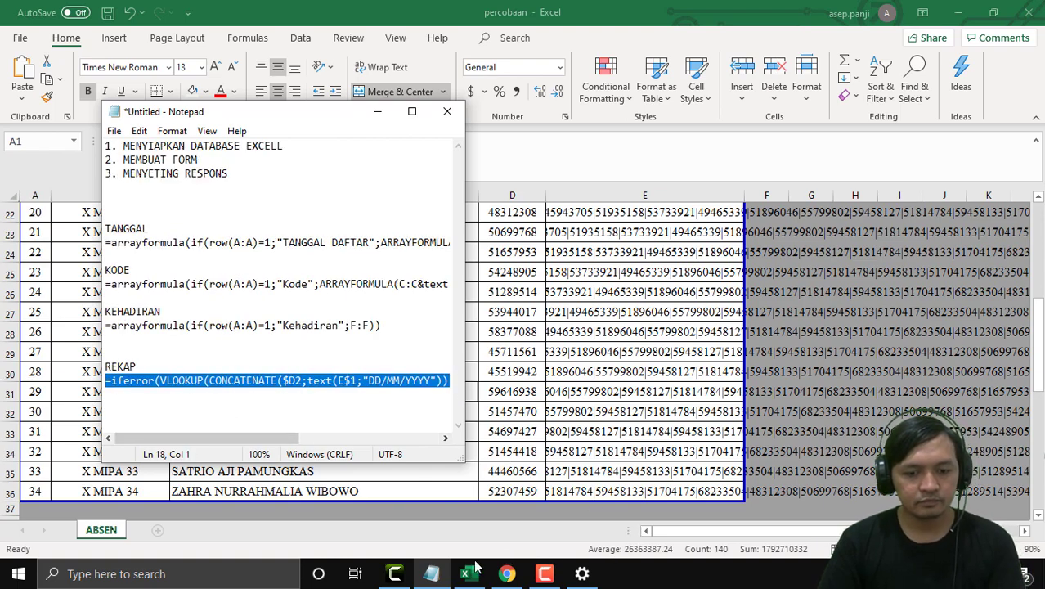
pyautogui.click(431, 573)
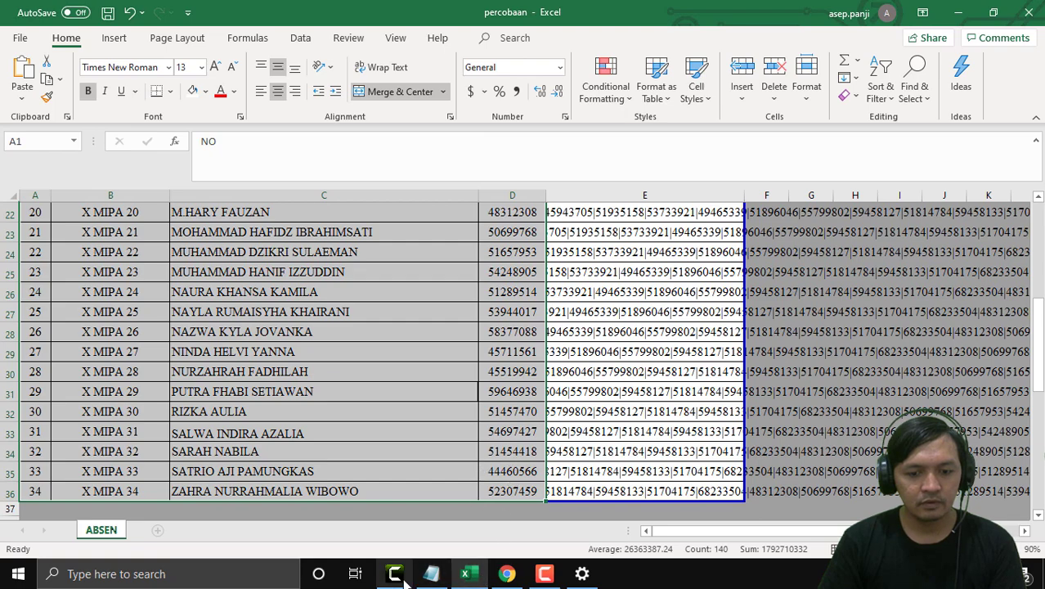
# Paste the IFERROR/VLOOKUP REKAP formula into E2 so it returns HADIR, then view RESPON.
pyautogui.click(510, 576)
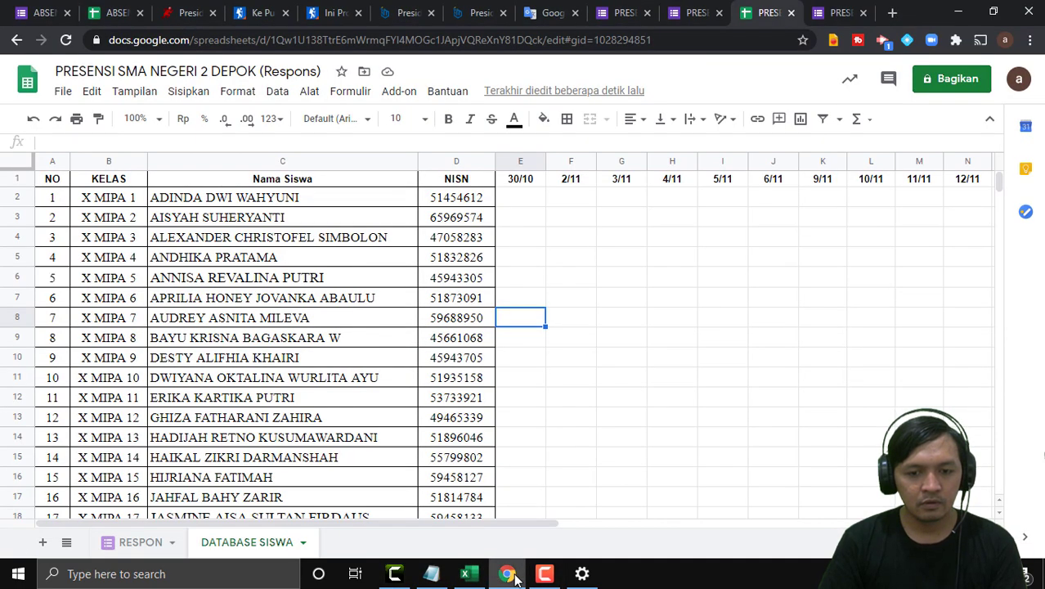
pyautogui.click(516, 202)
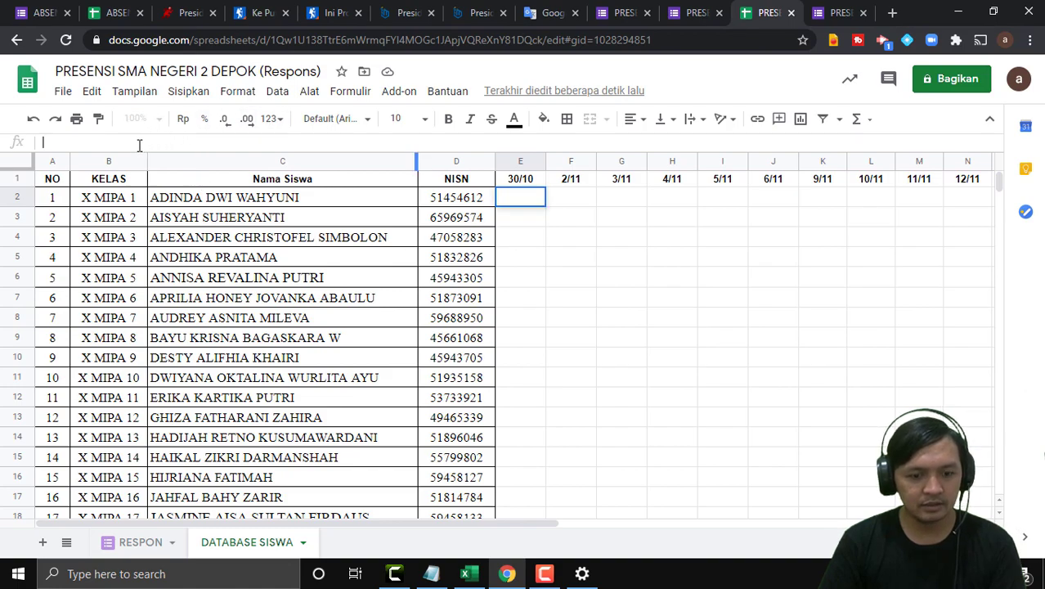
pyautogui.hotkey('ctrl', 'v')
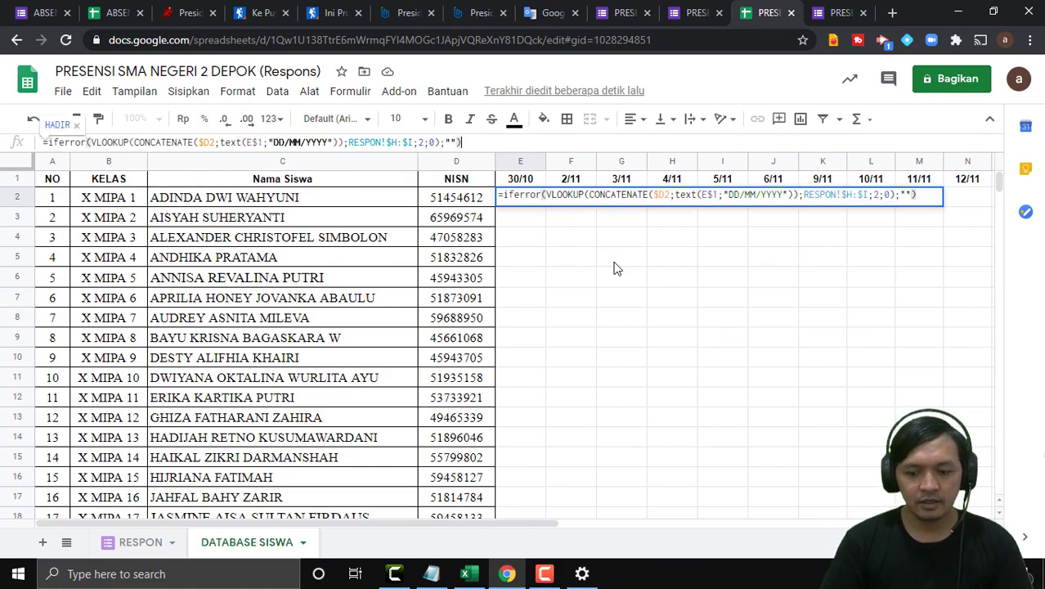
pyautogui.press('Return')
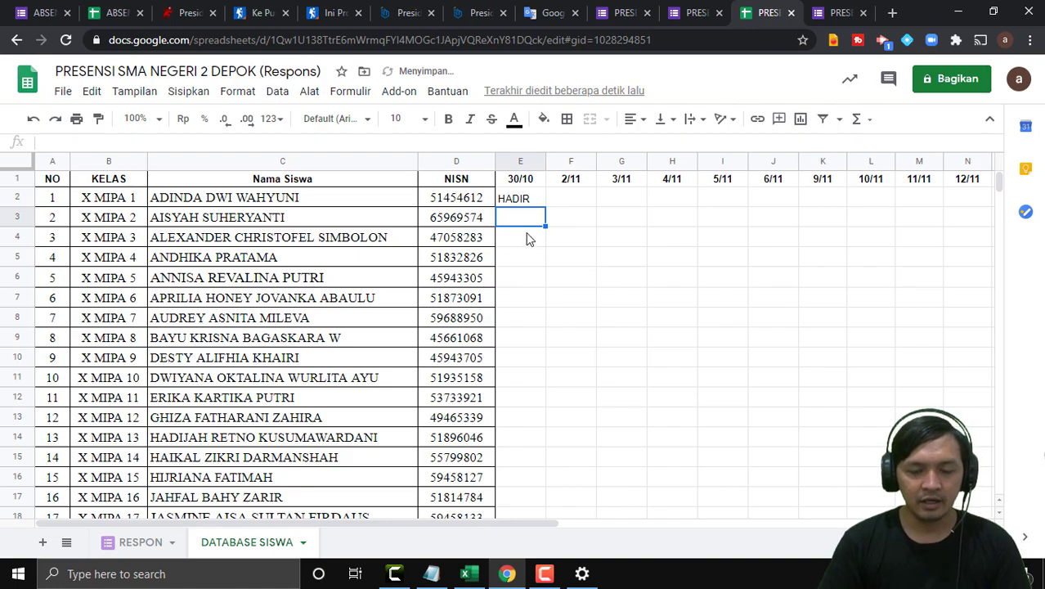
pyautogui.click(528, 260)
pyautogui.click(524, 203)
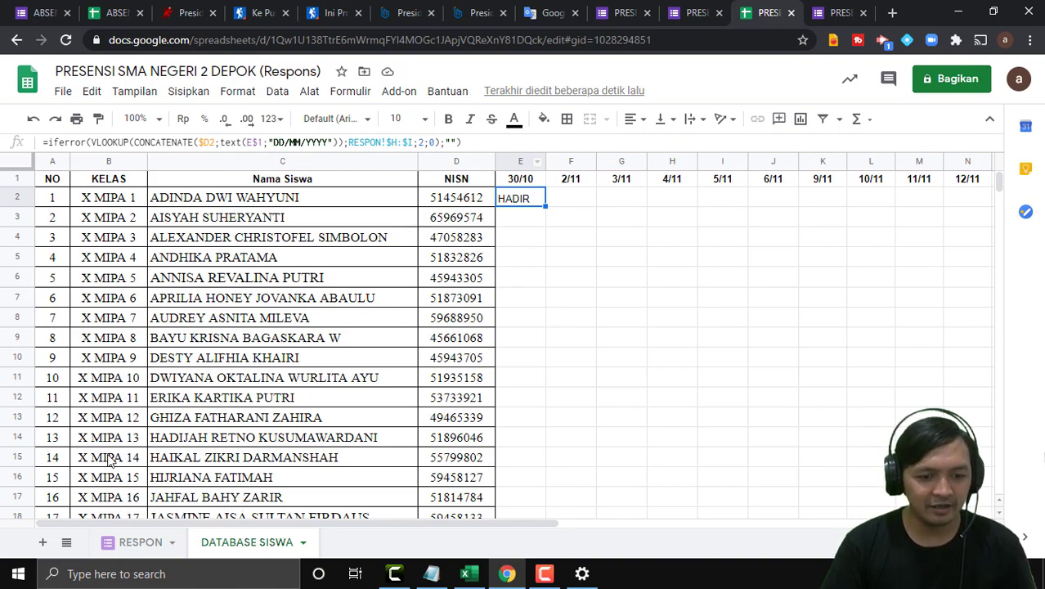
pyautogui.click(133, 541)
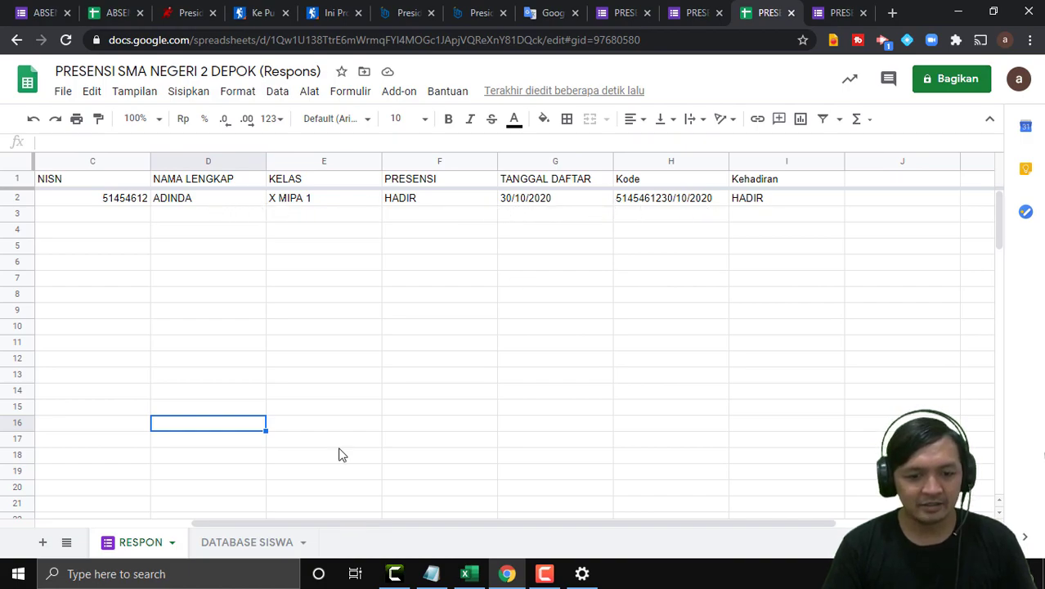
# Center the HADIR result in cell E2 of the DATABASE SISWA sheet.
pyautogui.click(236, 541)
pyautogui.click(555, 215)
pyautogui.click(523, 200)
pyautogui.click(637, 120)
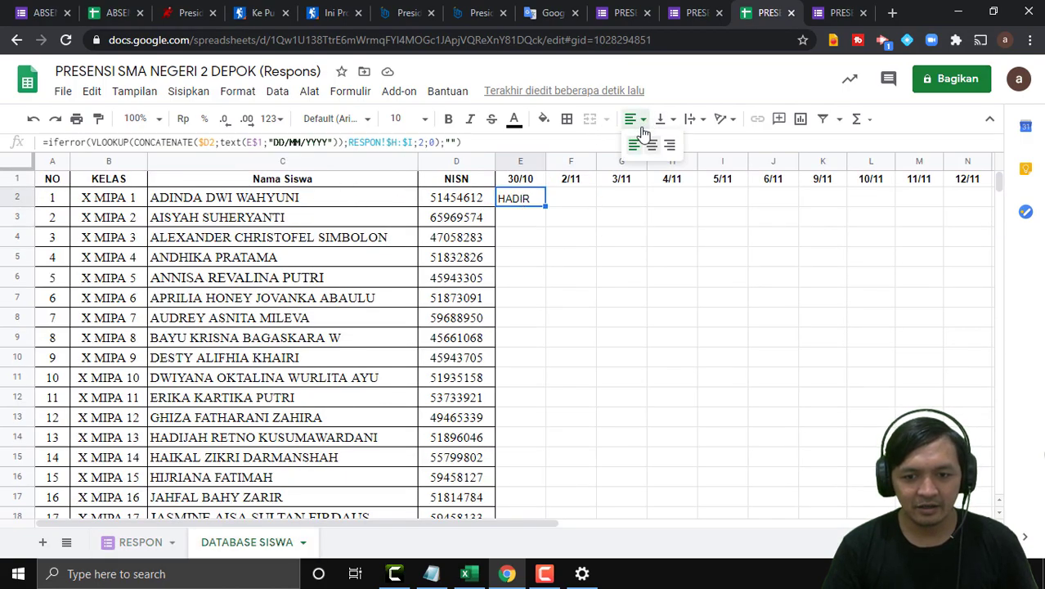
pyautogui.click(652, 148)
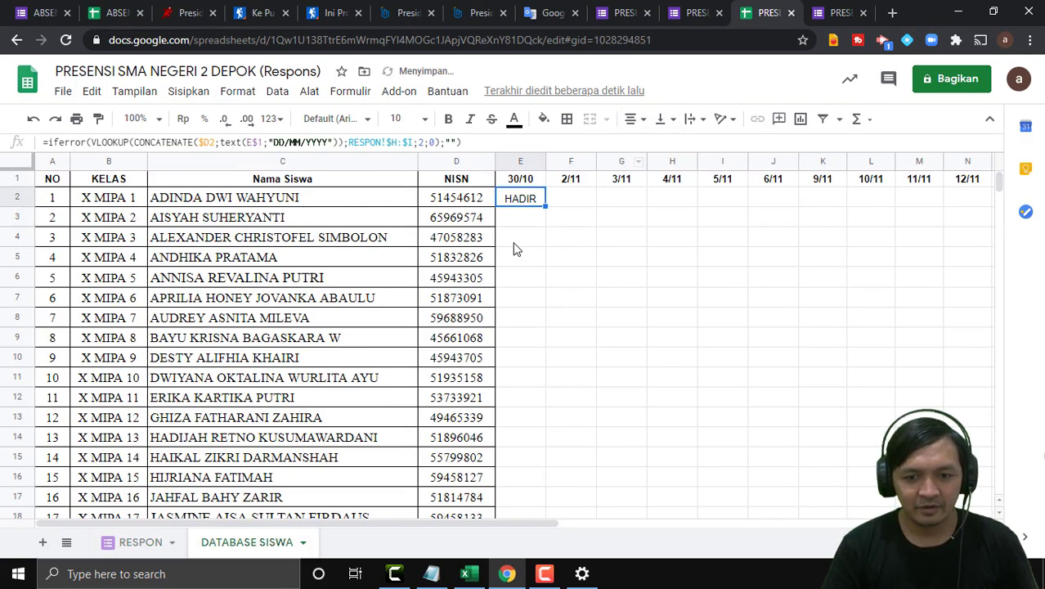
# Fill the E2 lookup formula down to row 35 and across to column T.
pyautogui.moveTo(553, 415); pyautogui.dragTo(550, 237)
pyautogui.scroll(10, 607, 270)
pyautogui.click(521, 197)
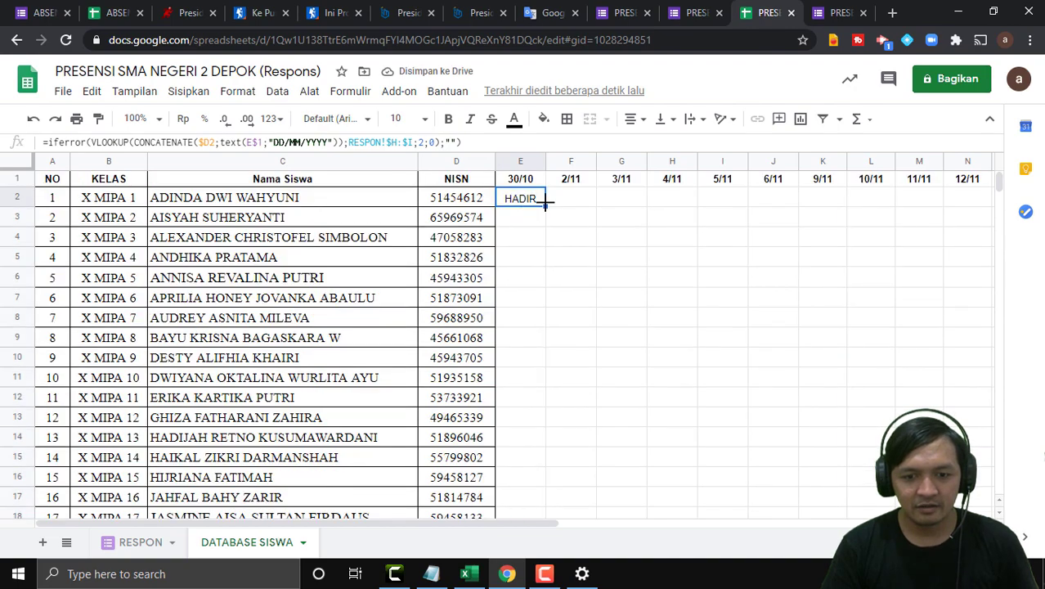
pyautogui.moveTo(547, 207); pyautogui.dragTo(654, 366)
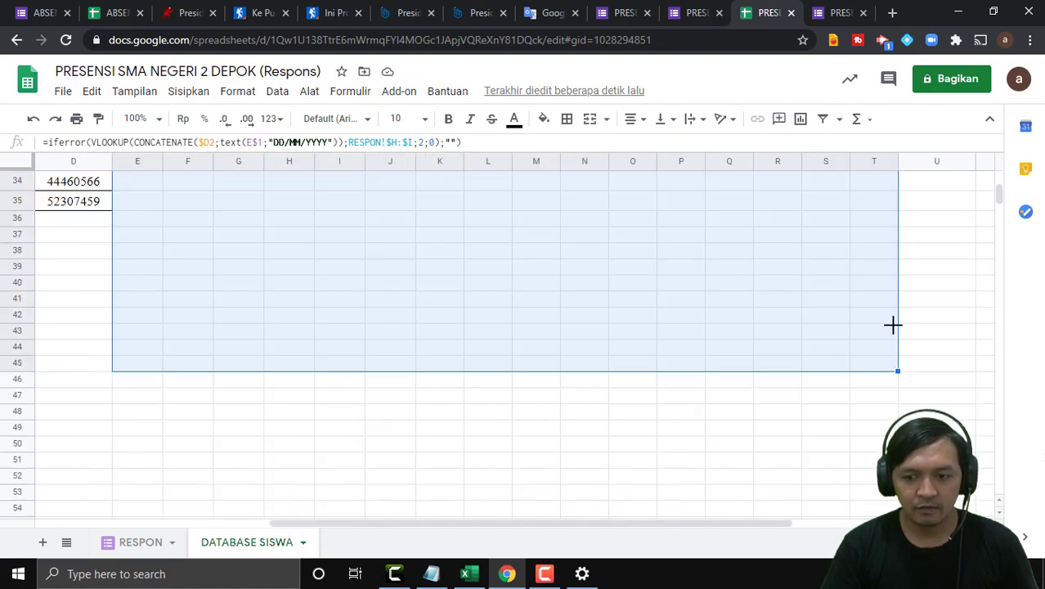
# Check the copied lookup formulas in the grid and zoom the sheet to 75%.
pyautogui.click(909, 274)
pyautogui.scroll(8, 550, 335)
pyautogui.click(550, 337)
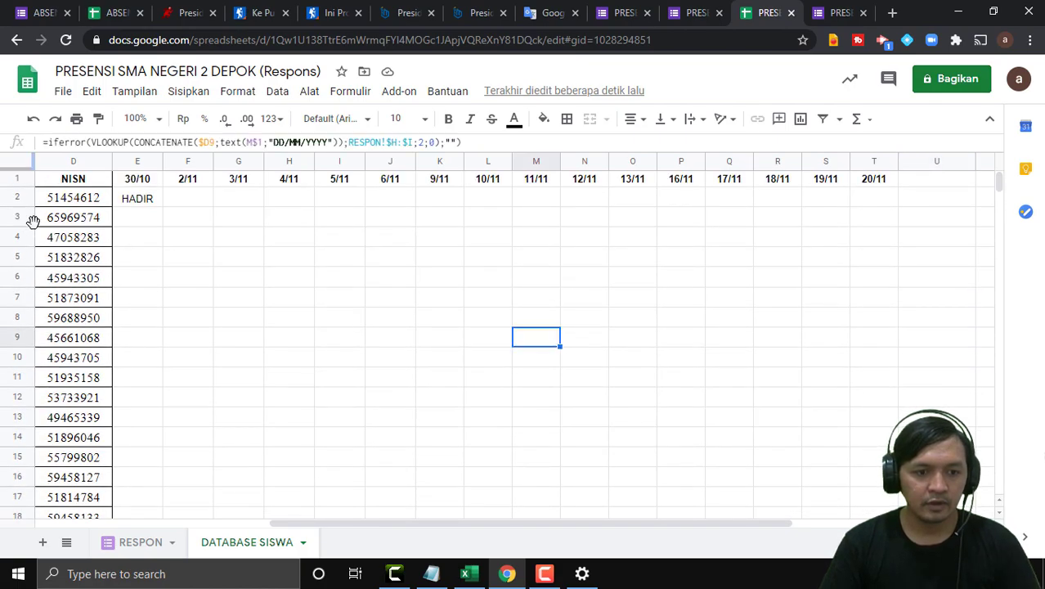
pyautogui.moveTo(134, 184); pyautogui.dragTo(940, 442)
pyautogui.scroll(7, 498, 344)
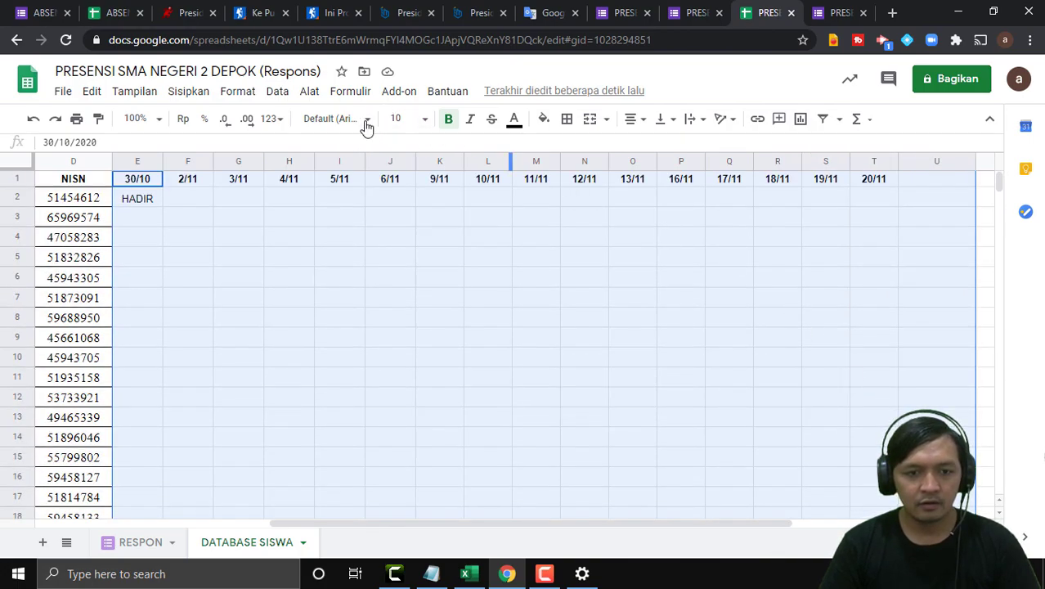
pyautogui.click(160, 120)
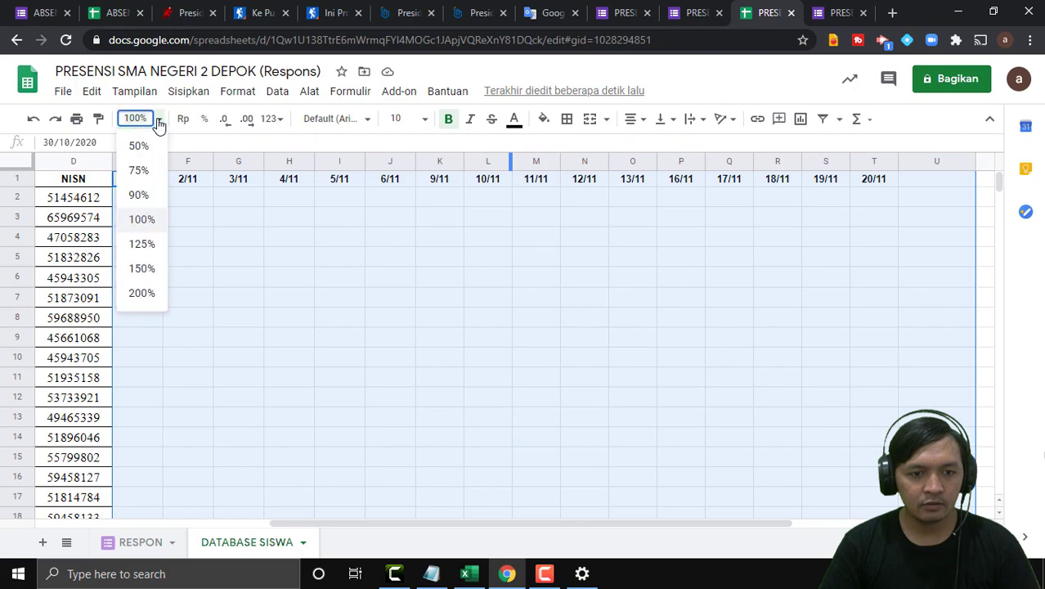
pyautogui.click(139, 171)
# Apply All borders to the attendance grid E1:T35.
pyautogui.click(107, 175)
pyautogui.moveTo(106, 176); pyautogui.dragTo(673, 319)
pyautogui.click(567, 121)
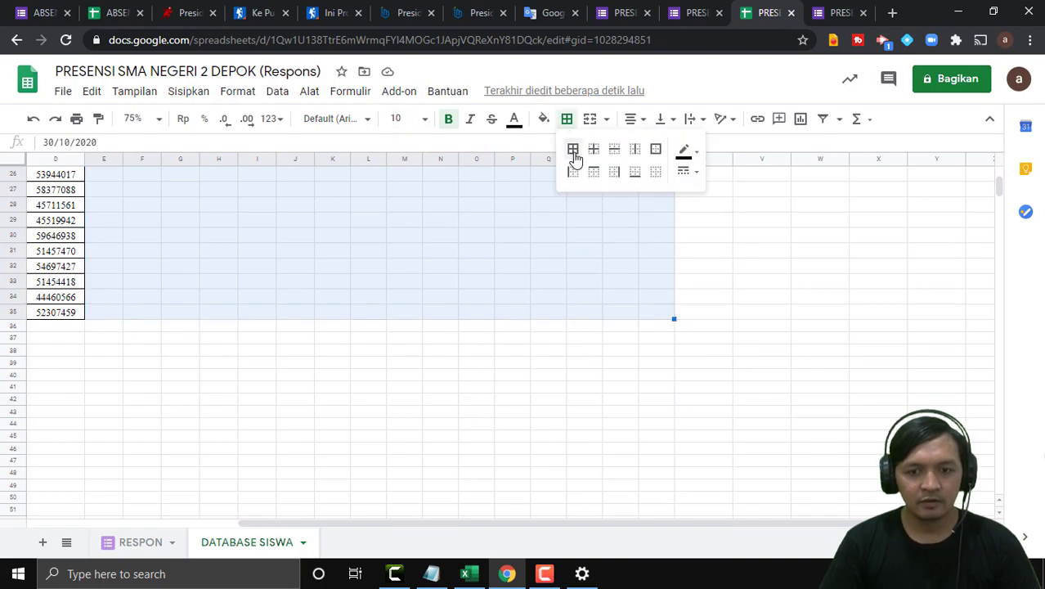
pyautogui.click(574, 151)
pyautogui.scroll(5, 392, 299)
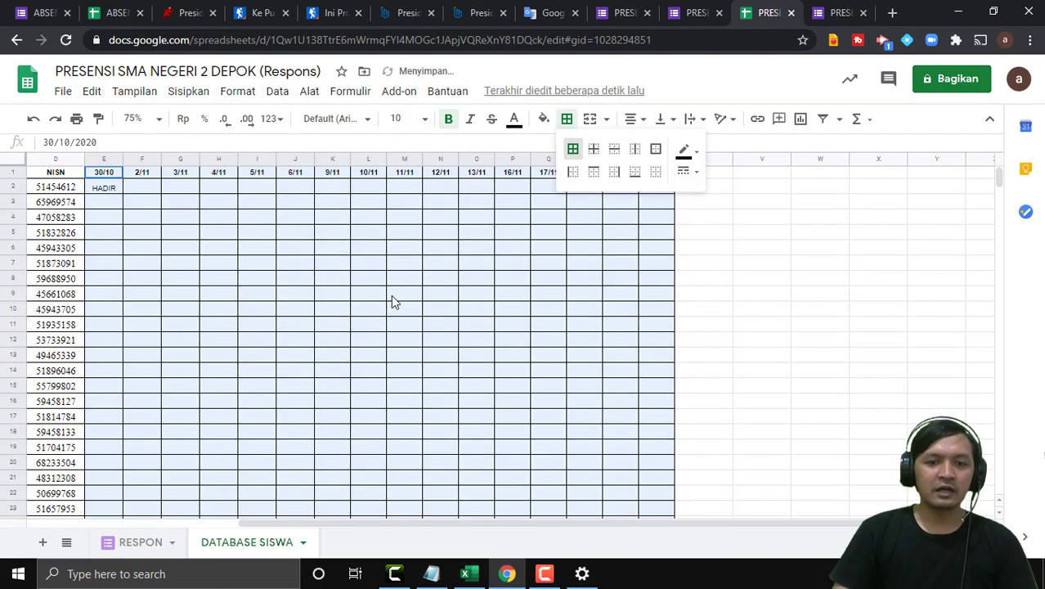
pyautogui.click(773, 341)
pyautogui.moveTo(676, 535); pyautogui.dragTo(545, 522)
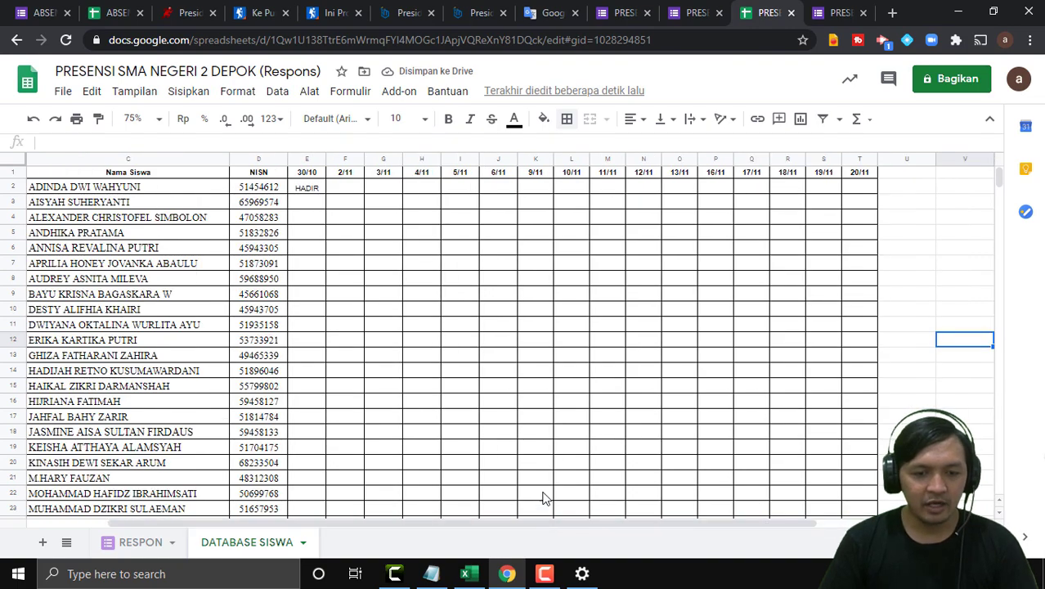
# Centre the HADIR value horizontally in cell E2.
pyautogui.click(307, 187)
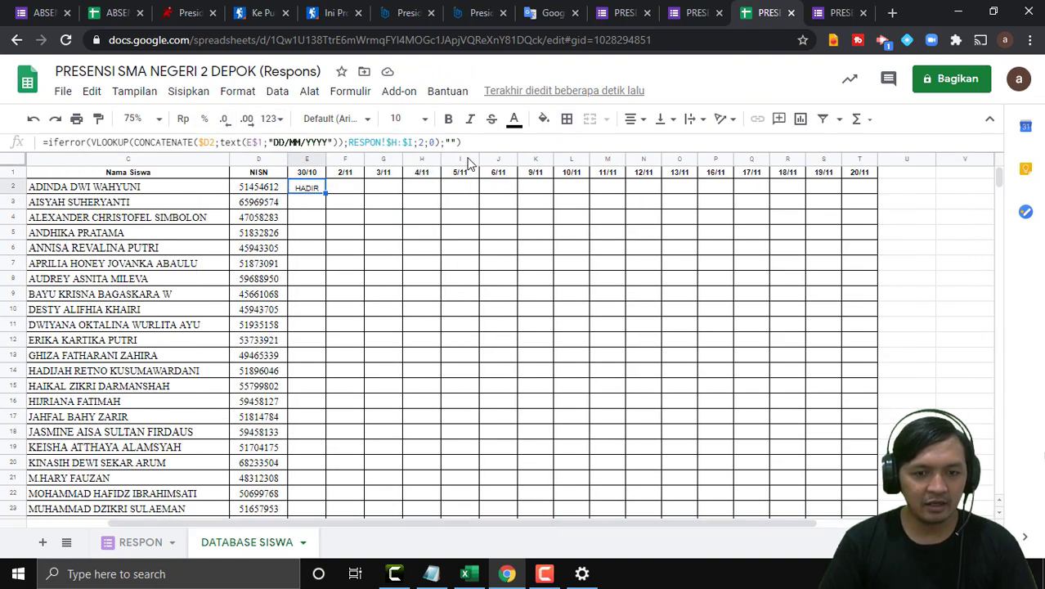
pyautogui.click(643, 120)
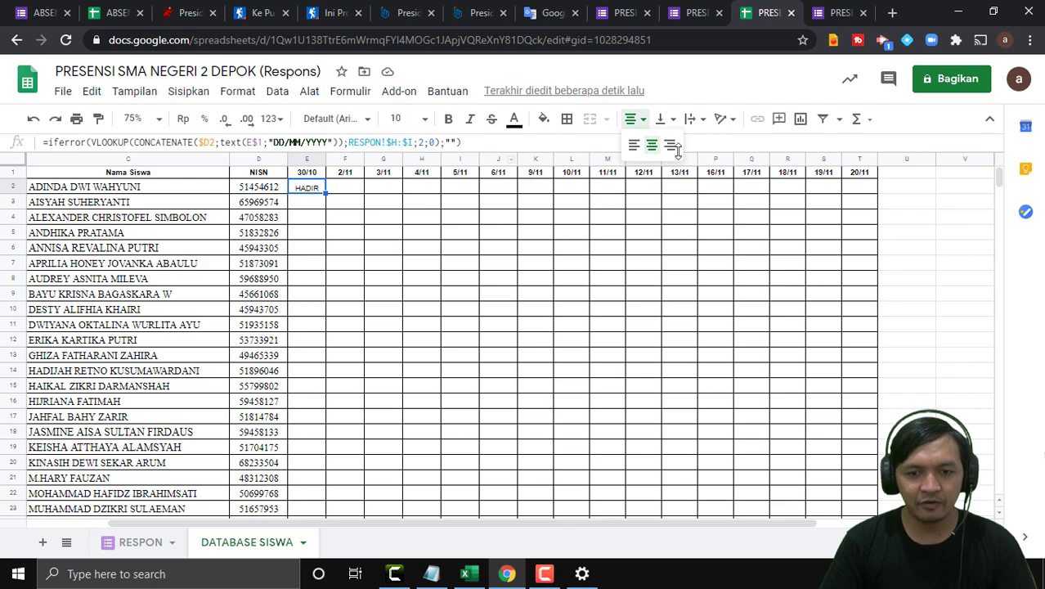
pyautogui.click(652, 142)
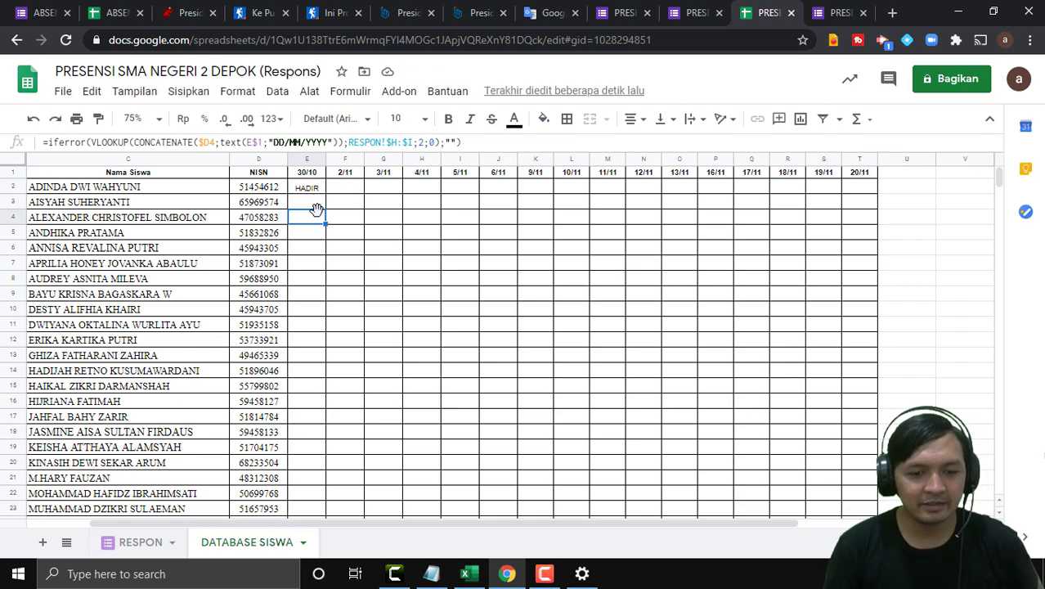
# Select the attendance grid E2:T35 and bring up the Format menu.
pyautogui.click(352, 220)
pyautogui.moveTo(309, 192); pyautogui.dragTo(863, 408)
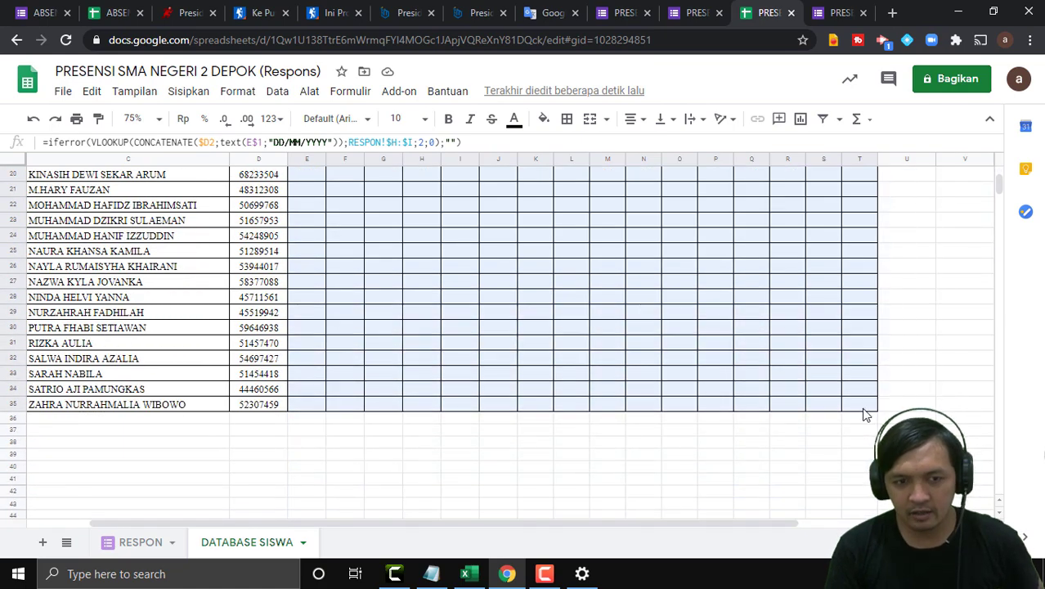
pyautogui.click(249, 94)
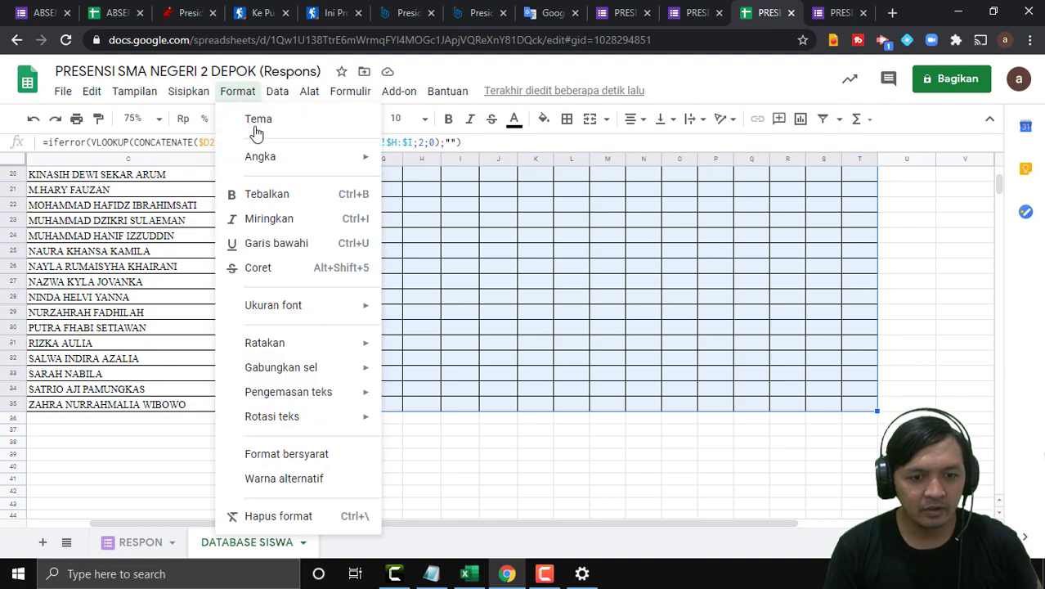
# Start a conditional formatting rule on E2:T35 for text containing 'HADIR'.
pyautogui.click(286, 454)
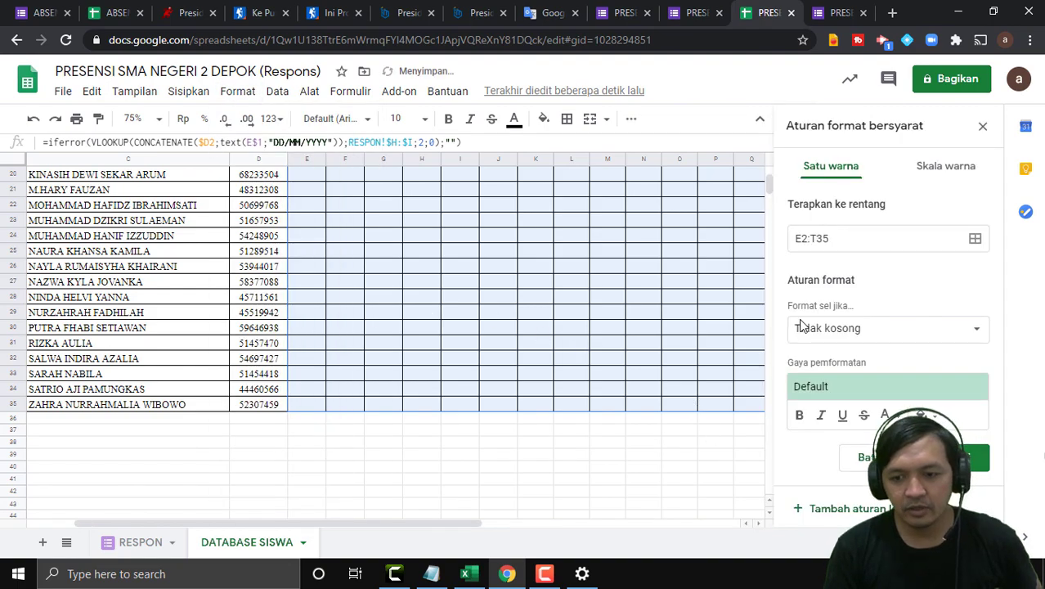
pyautogui.click(914, 331)
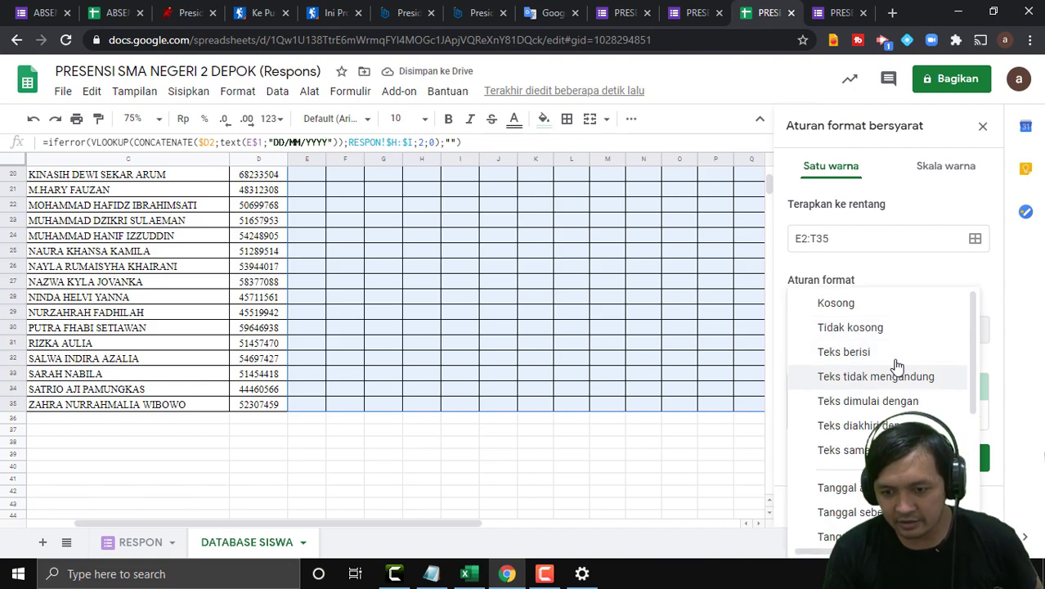
pyautogui.click(894, 354)
pyautogui.click(869, 363)
pyautogui.write('HADIR')
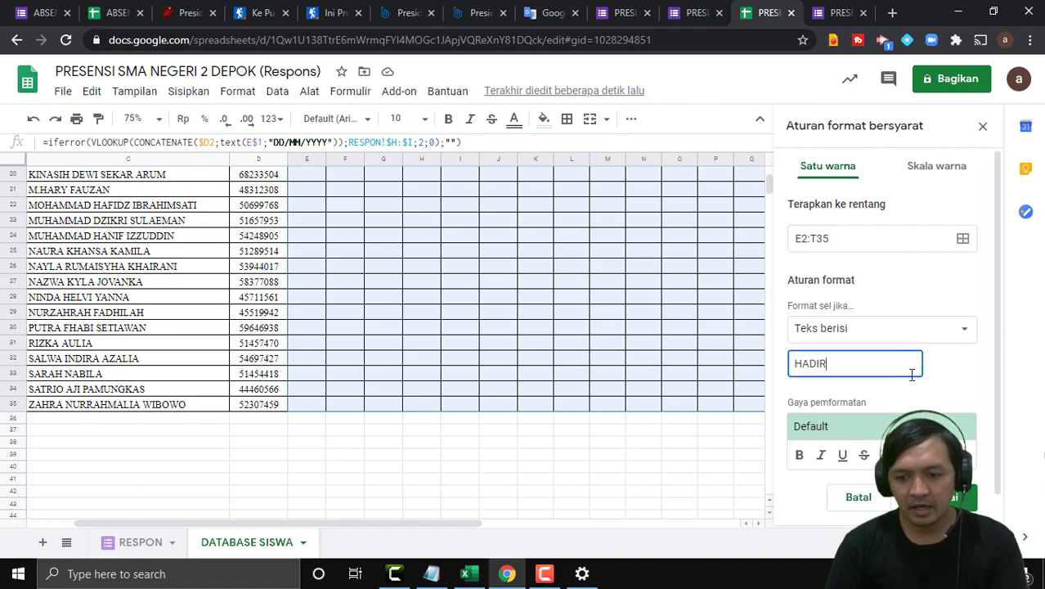
# Give the HADIR rule the green background preset and save it.
pyautogui.scroll(-1, 933, 393)
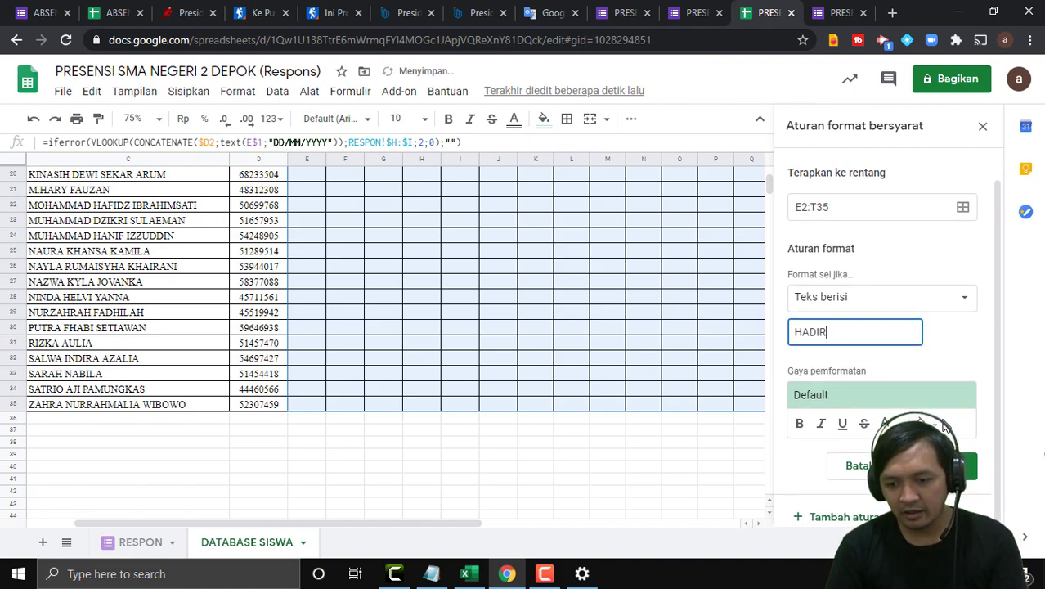
pyautogui.click(888, 402)
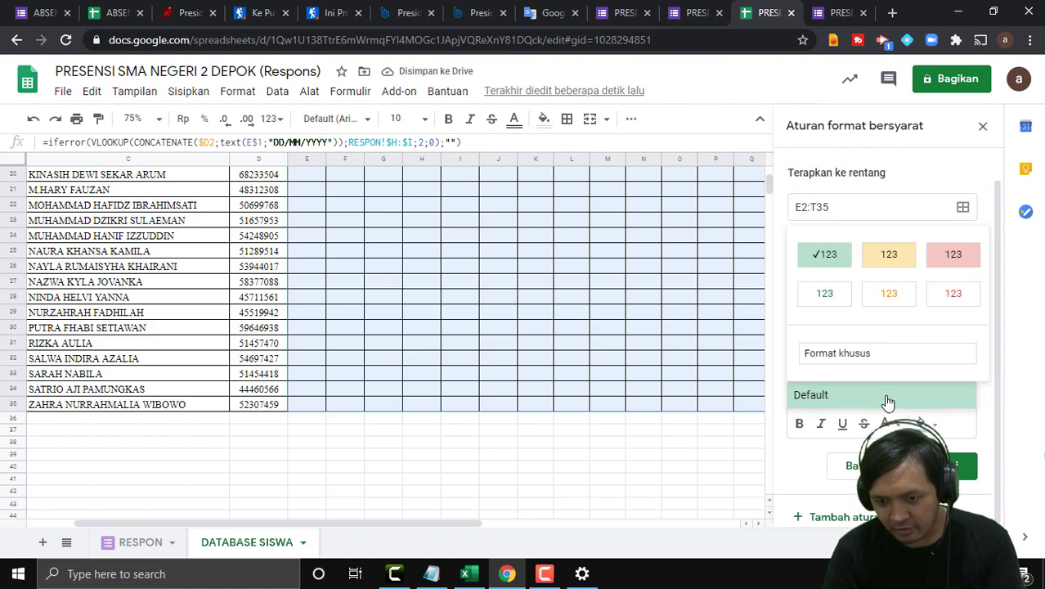
pyautogui.click(824, 255)
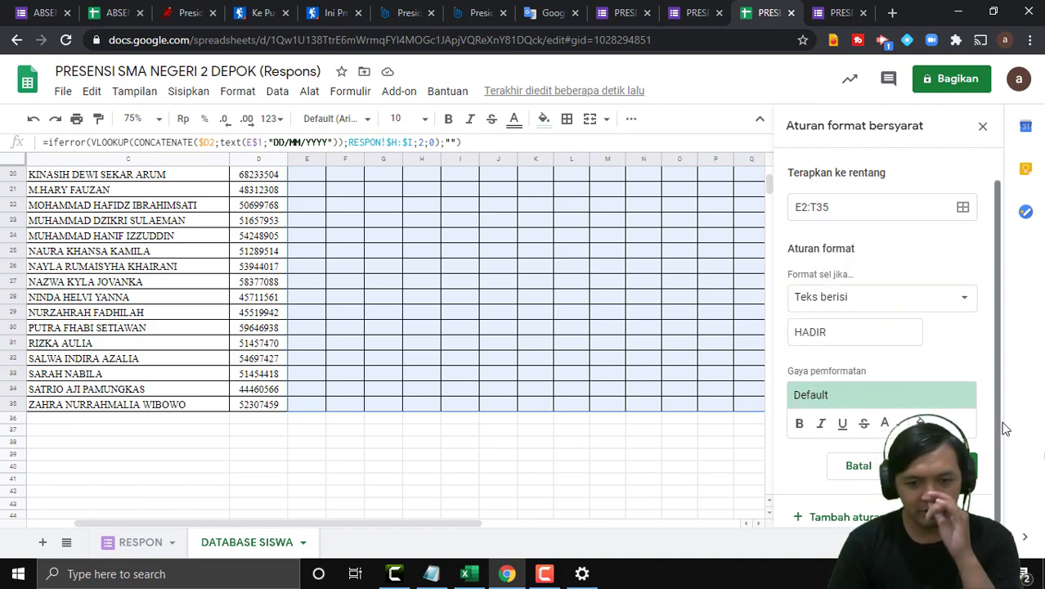
pyautogui.scroll(2, 901, 403)
pyautogui.scroll(-2, 921, 368)
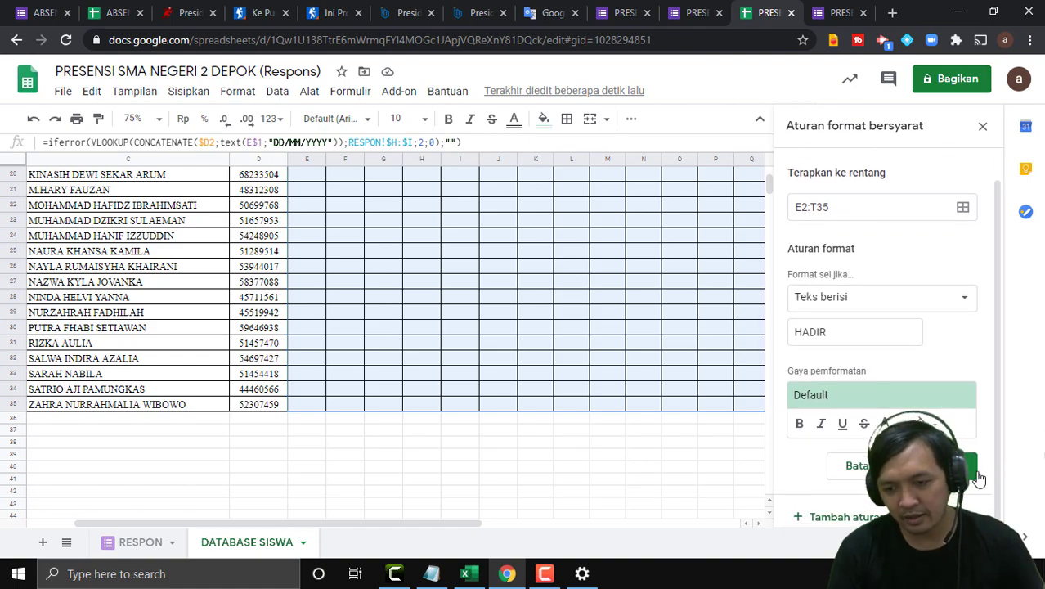
pyautogui.click(960, 477)
pyautogui.scroll(6, 522, 322)
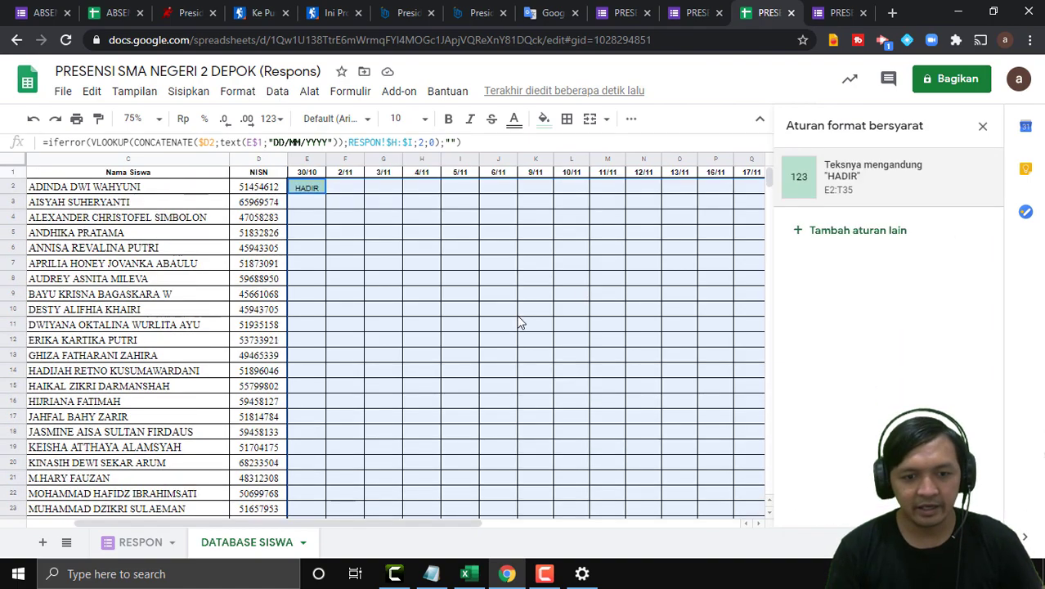
pyautogui.click(397, 308)
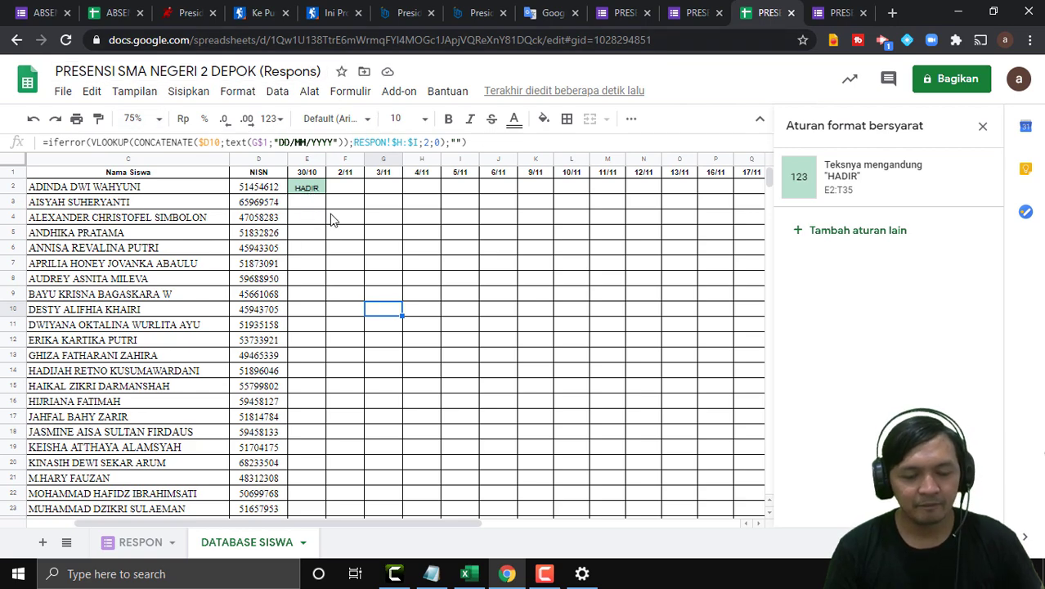
# Centre-align all entries in the attendance grid E2:T35.
pyautogui.click(308, 190)
pyautogui.moveTo(308, 190); pyautogui.dragTo(375, 346)
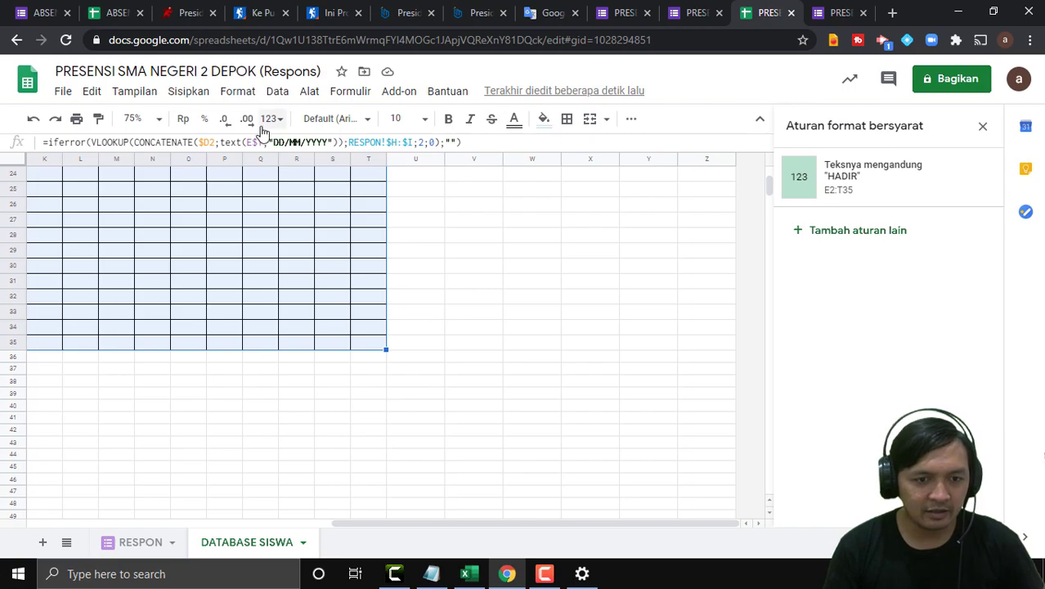
pyautogui.click(632, 120)
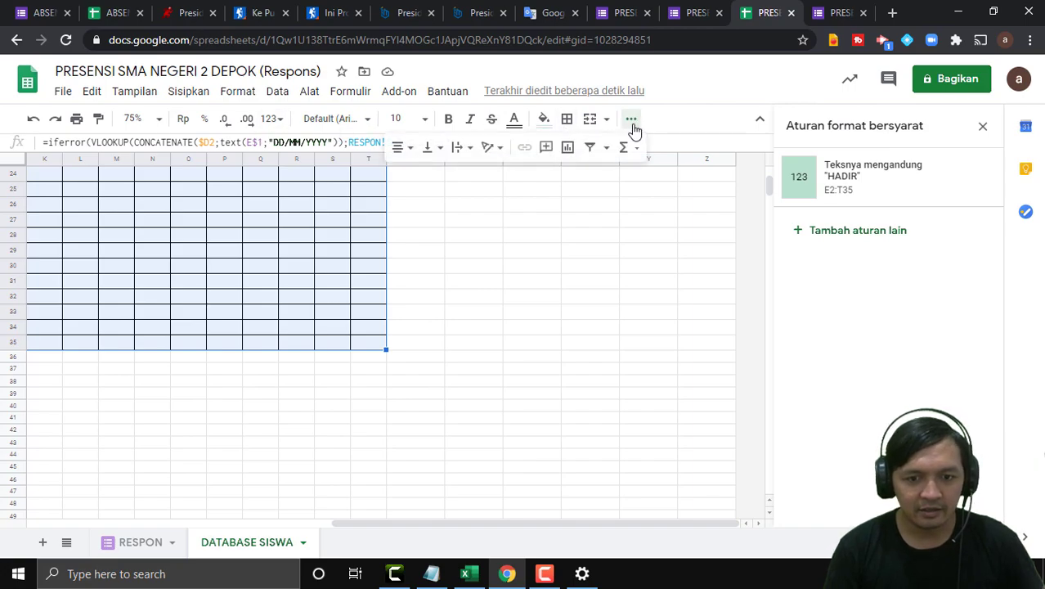
pyautogui.click(410, 150)
pyautogui.click(419, 175)
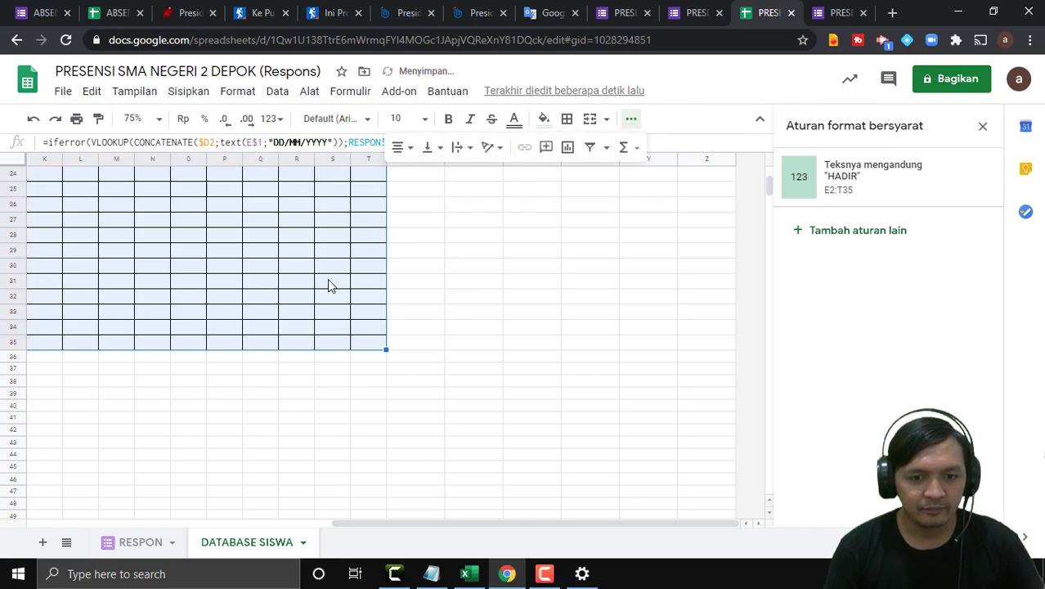
pyautogui.scroll(8, 330, 280)
pyautogui.moveTo(717, 524); pyautogui.dragTo(412, 524)
# Check the formulas in F11 and E8, then select the NISN value in D9.
pyautogui.click(439, 329)
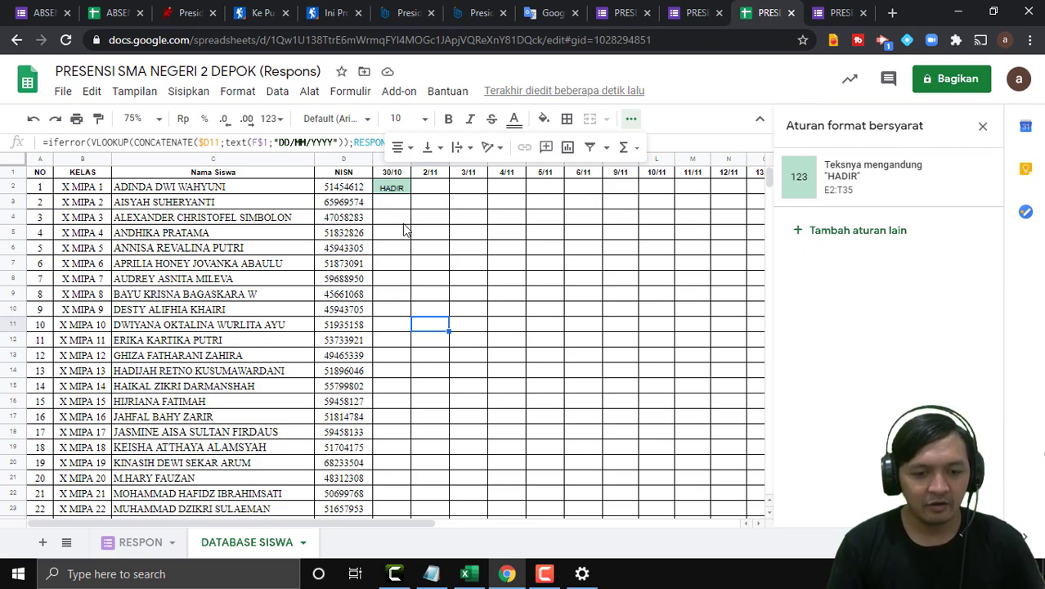
pyautogui.click(396, 279)
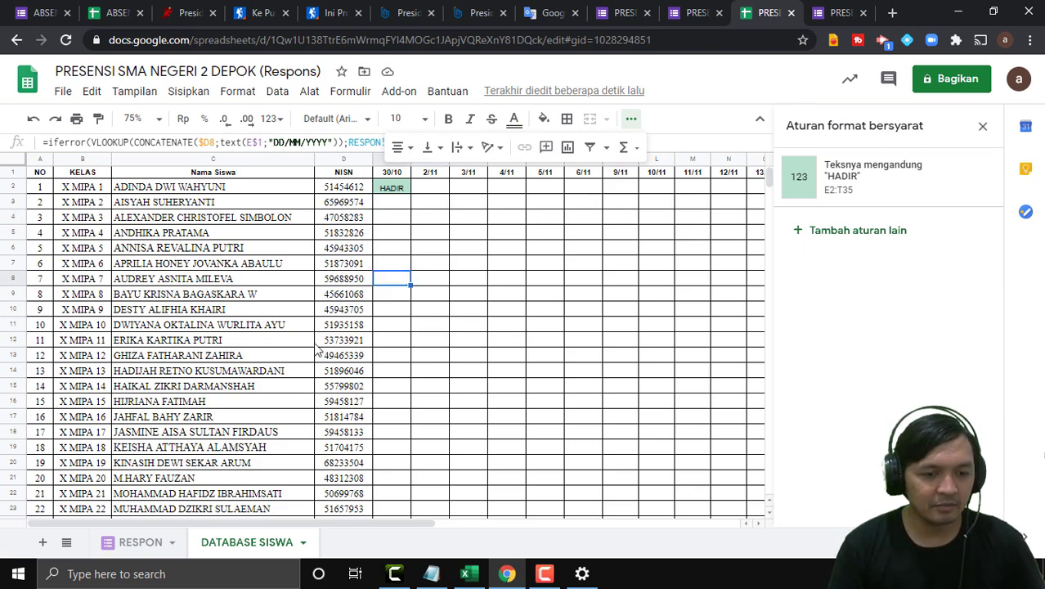
pyautogui.click(194, 296)
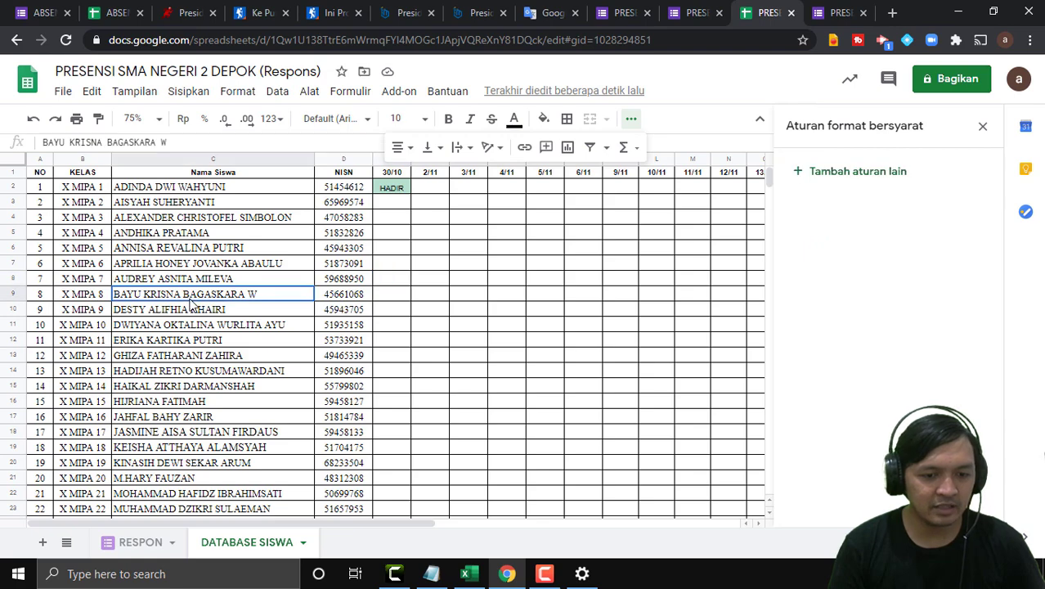
pyautogui.click(341, 299)
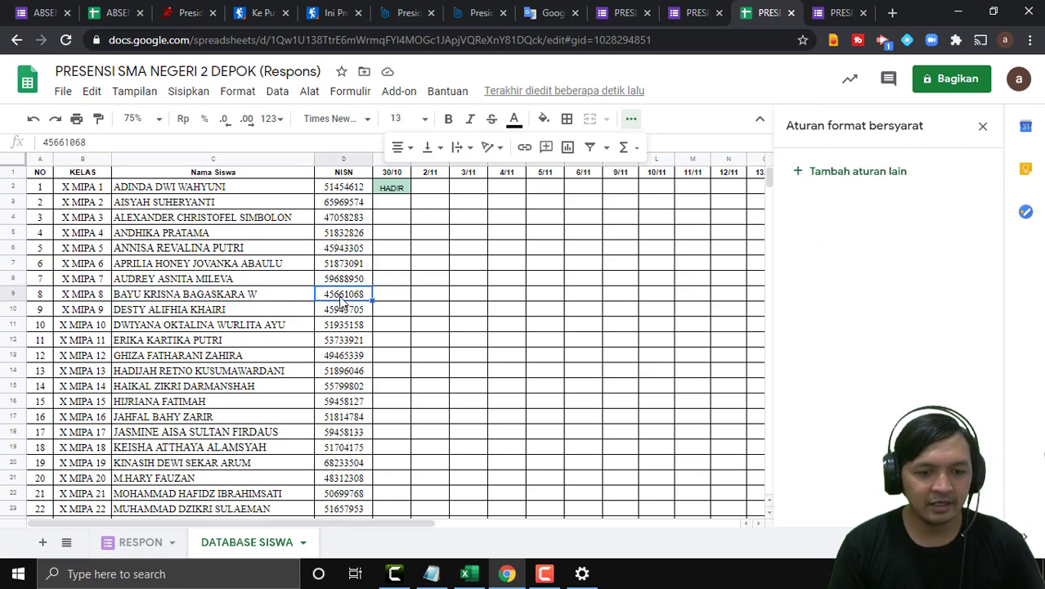
pyautogui.click(84, 142)
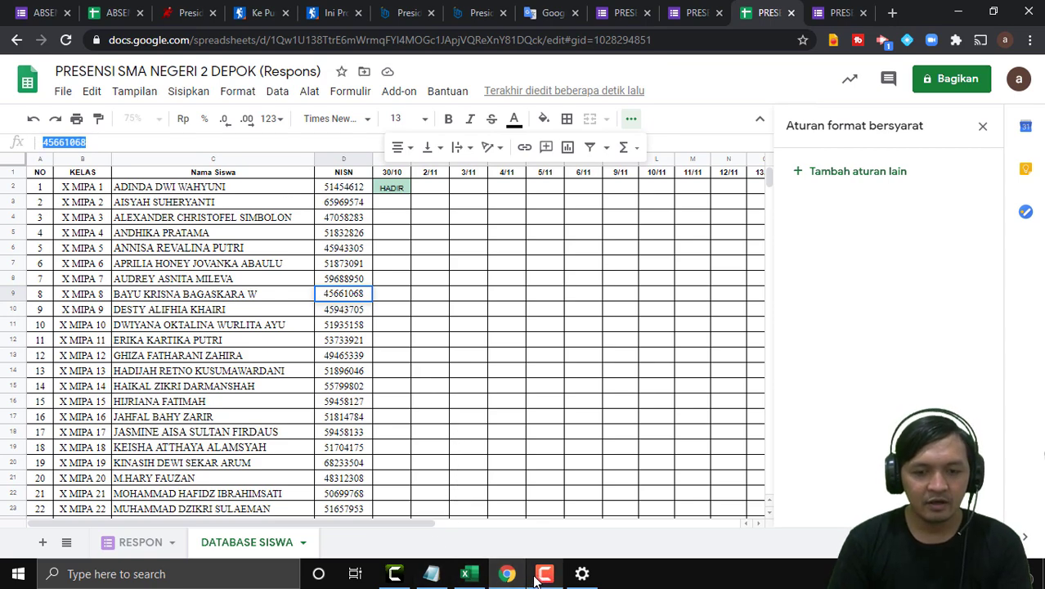
# Open a blank new response of PRESENSI SMA NEGERI 2 DEPOK and select the e-mail field.
pyautogui.click(642, 9)
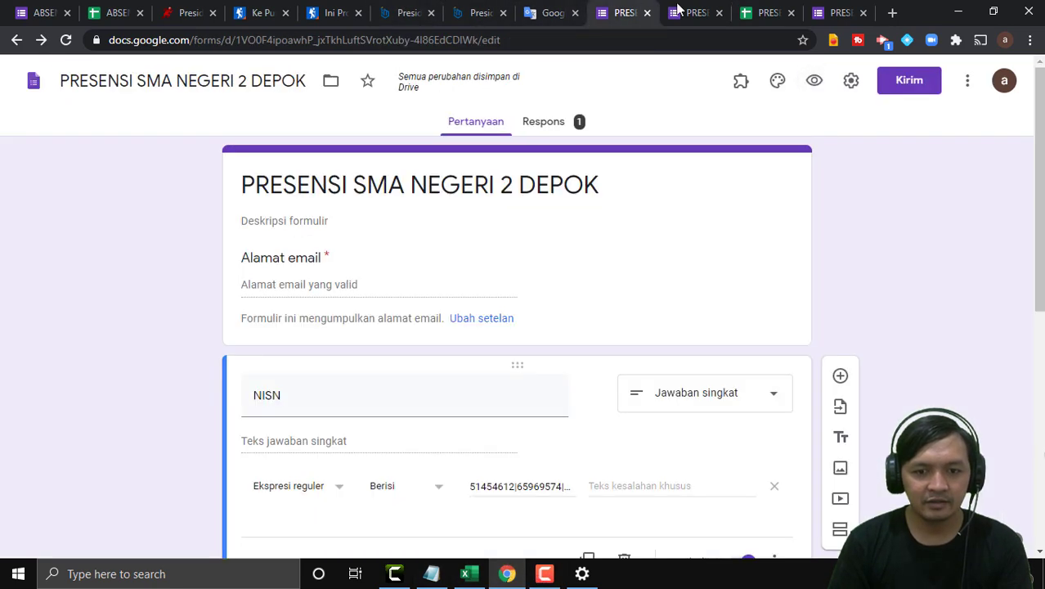
pyautogui.click(708, 12)
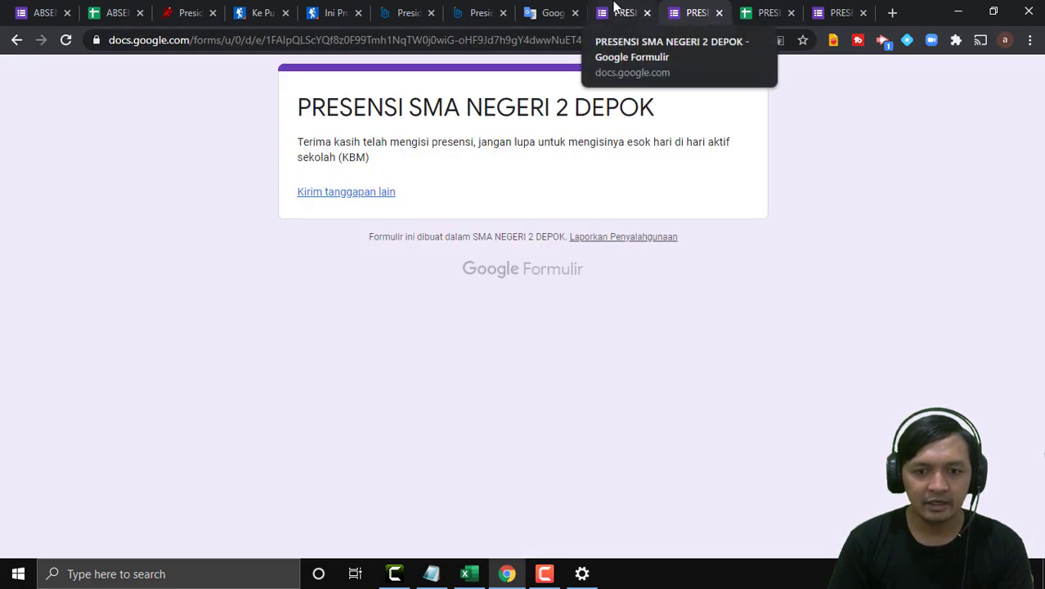
pyautogui.click(352, 193)
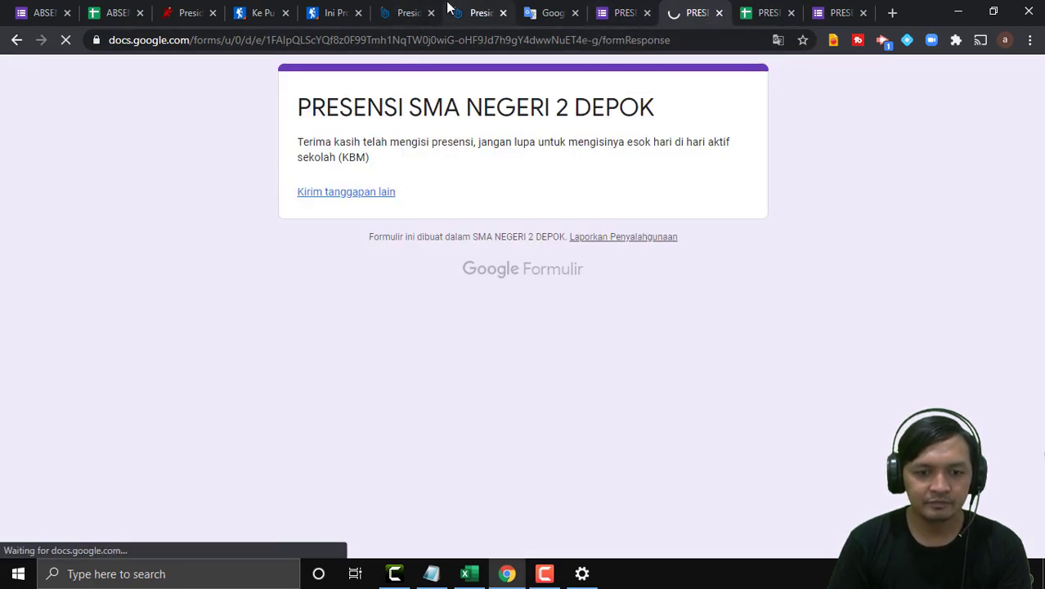
pyautogui.click(312, 237)
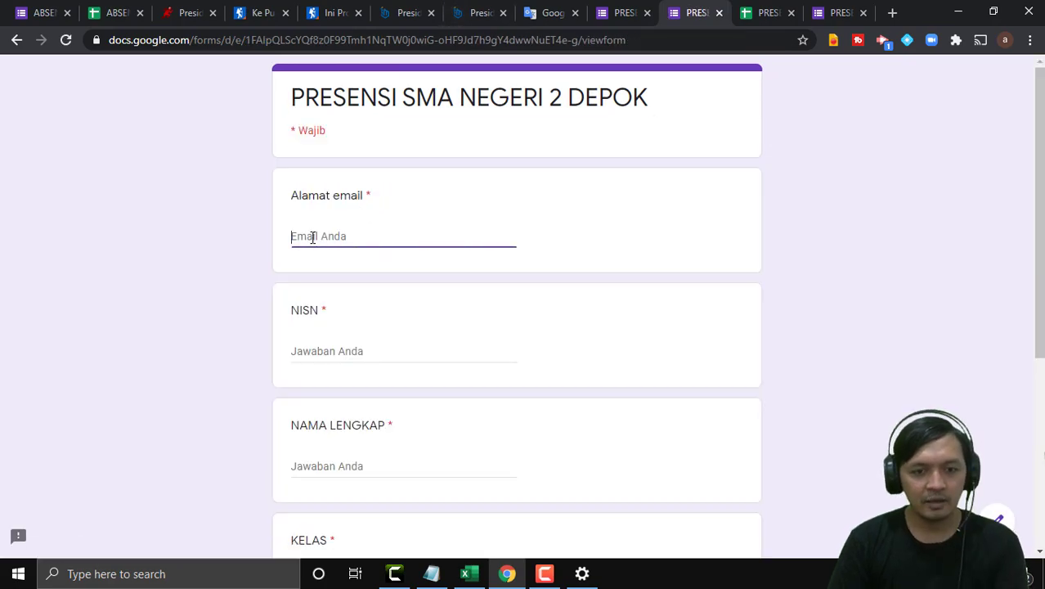
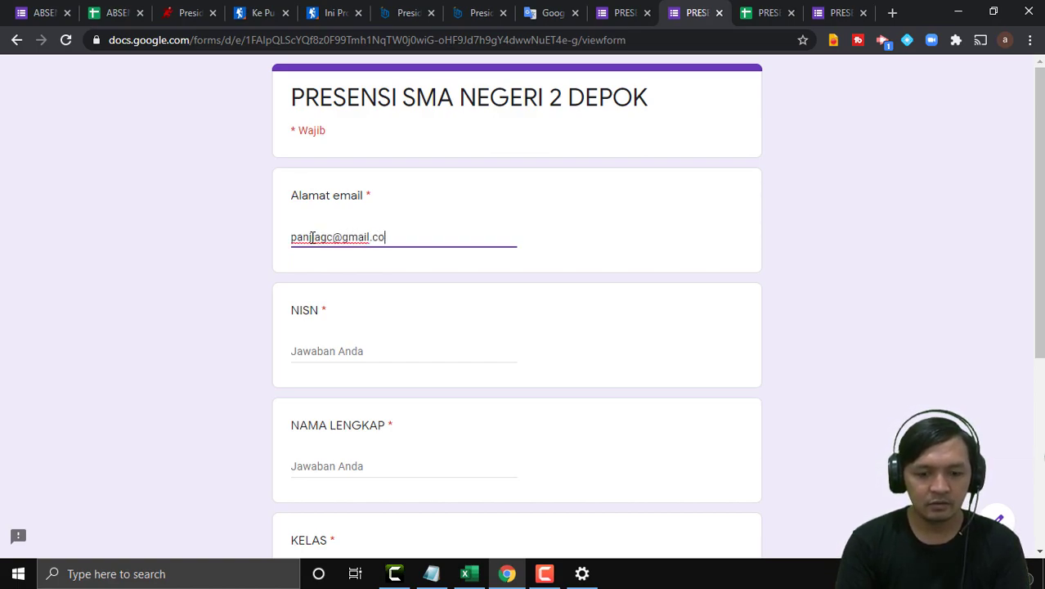
# Fill in the student's NISN and full name on the attendance form.
pyautogui.click(317, 352)
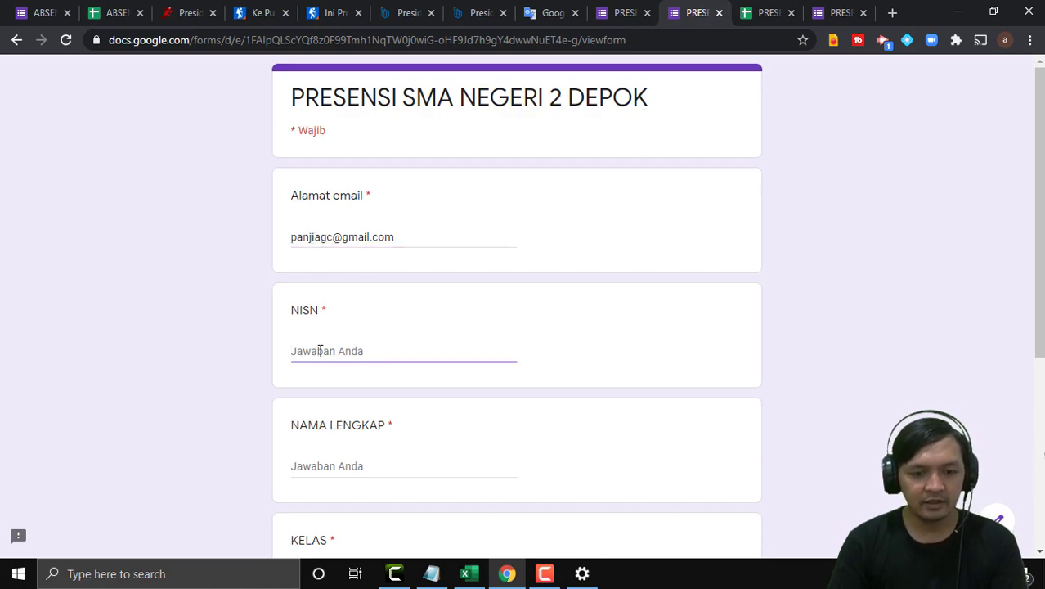
pyautogui.scroll(-2, 409, 348)
pyautogui.click(335, 314)
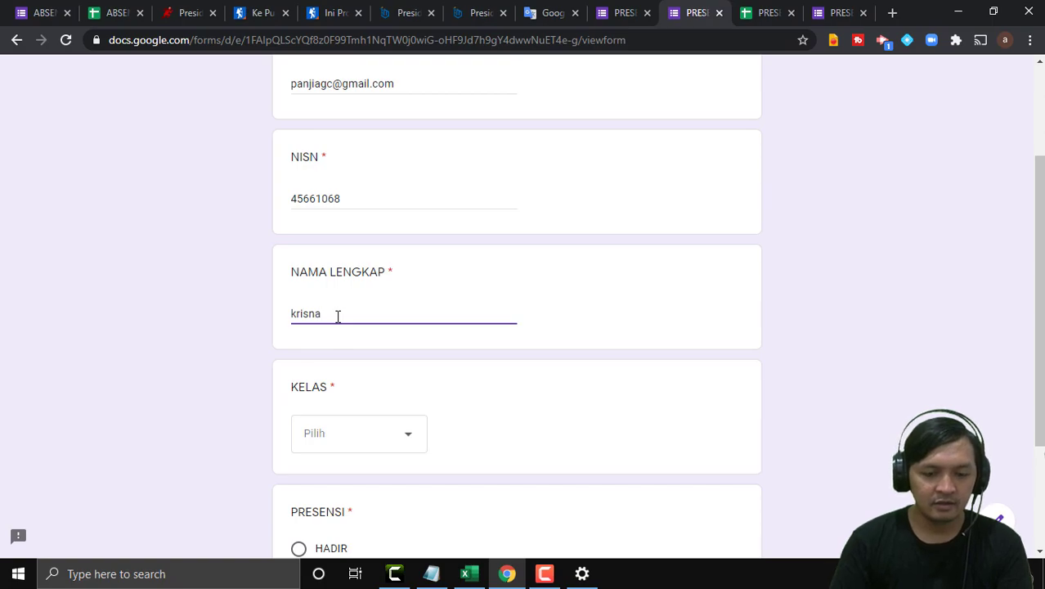
pyautogui.scroll(-1, 315, 257)
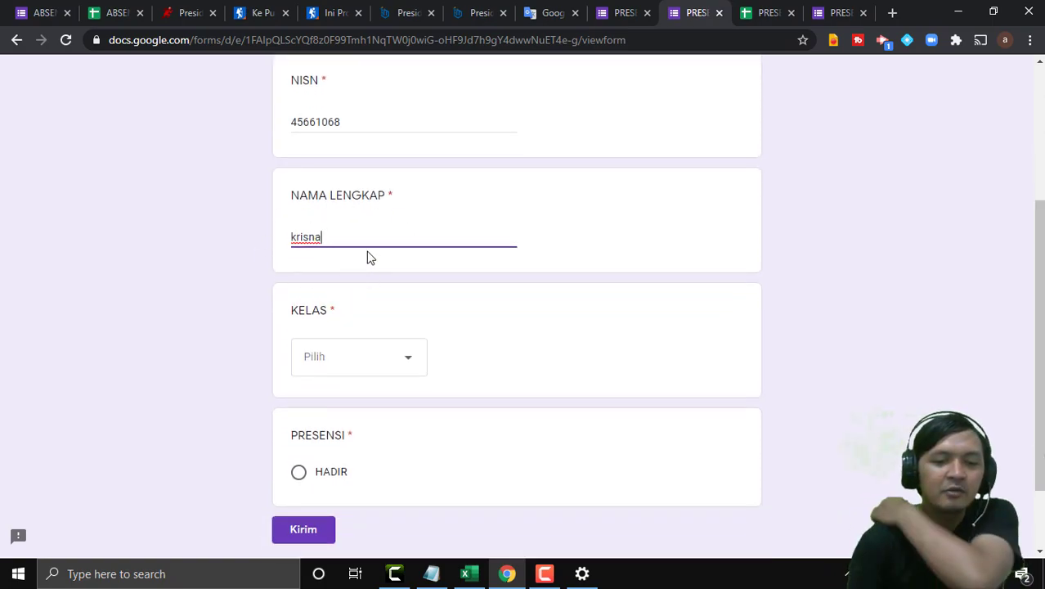
pyautogui.scroll(2, 321, 214)
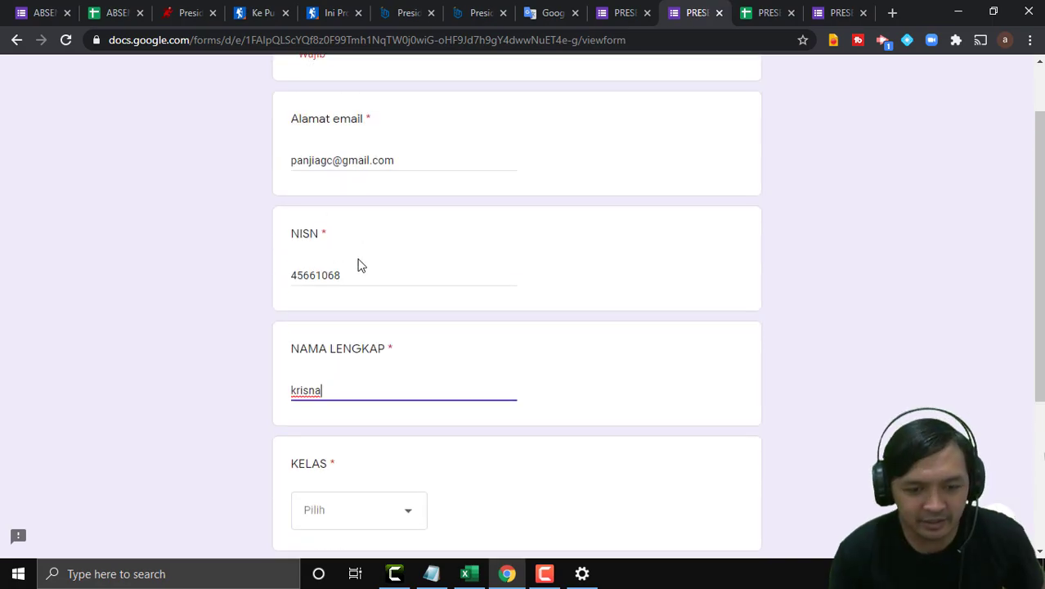
pyautogui.scroll(-2, 332, 289)
# Choose class X MIPA 1, mark the student HADIR, and submit the response.
pyautogui.click(340, 368)
pyautogui.click(342, 407)
pyautogui.scroll(-2, 476, 346)
pyautogui.click(299, 380)
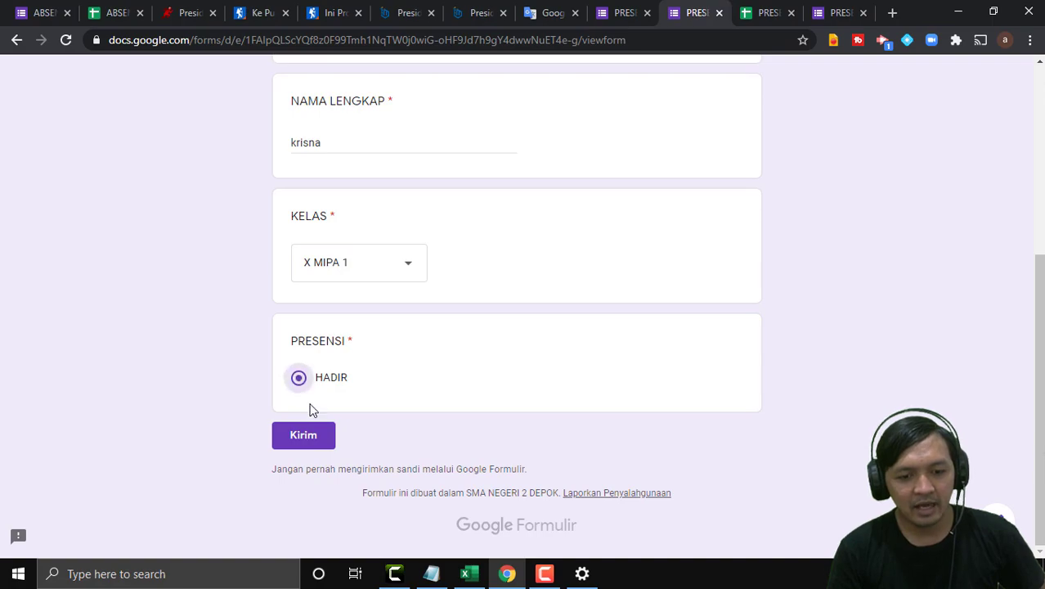
pyautogui.click(300, 442)
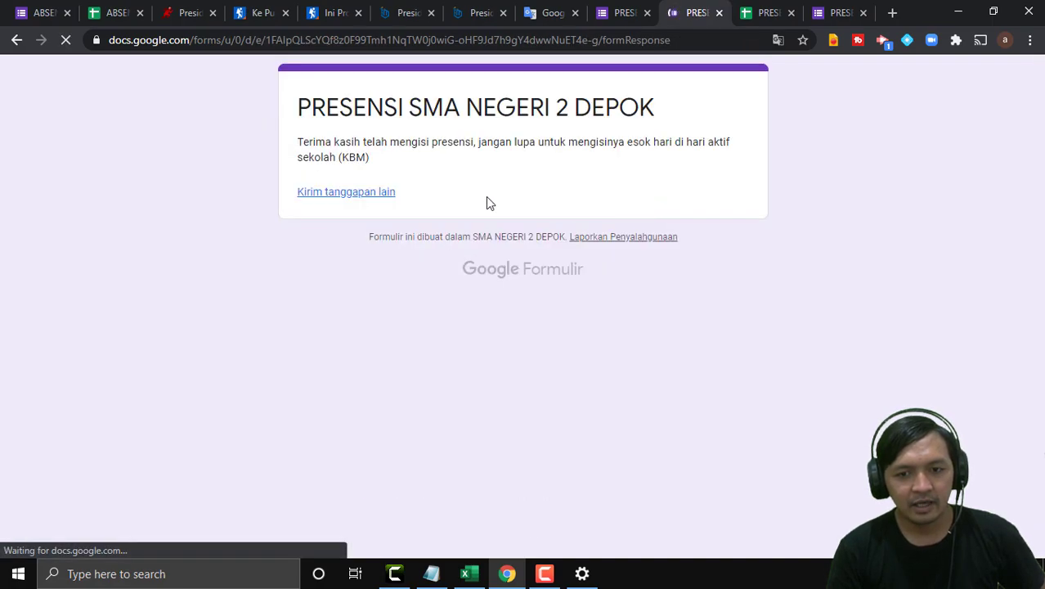
# Check the HADIR formulas in cells E9 and E15 of DATABASE SISWA.
pyautogui.click(765, 15)
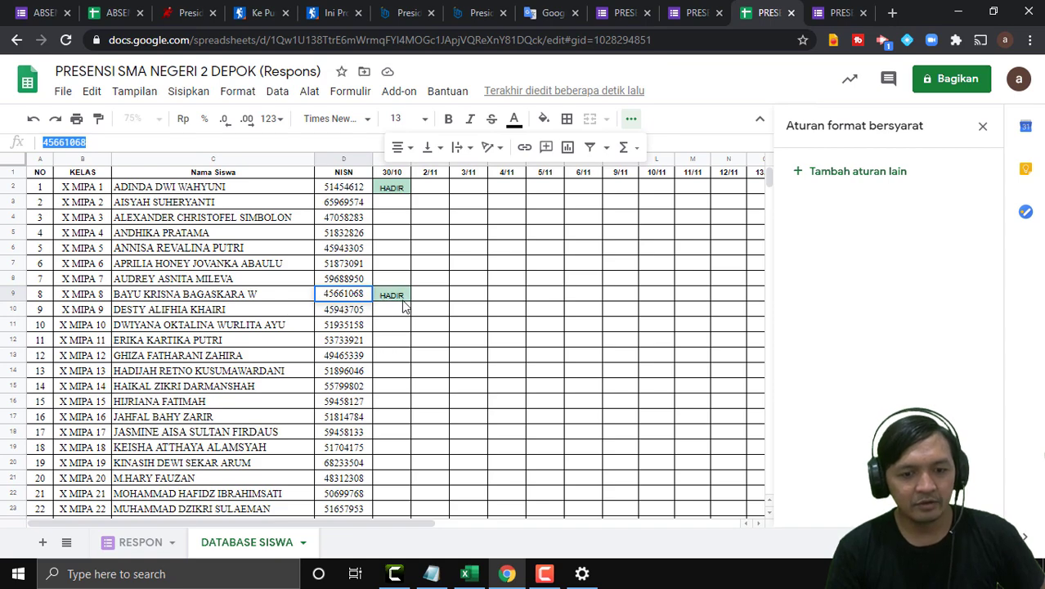
pyautogui.click(396, 296)
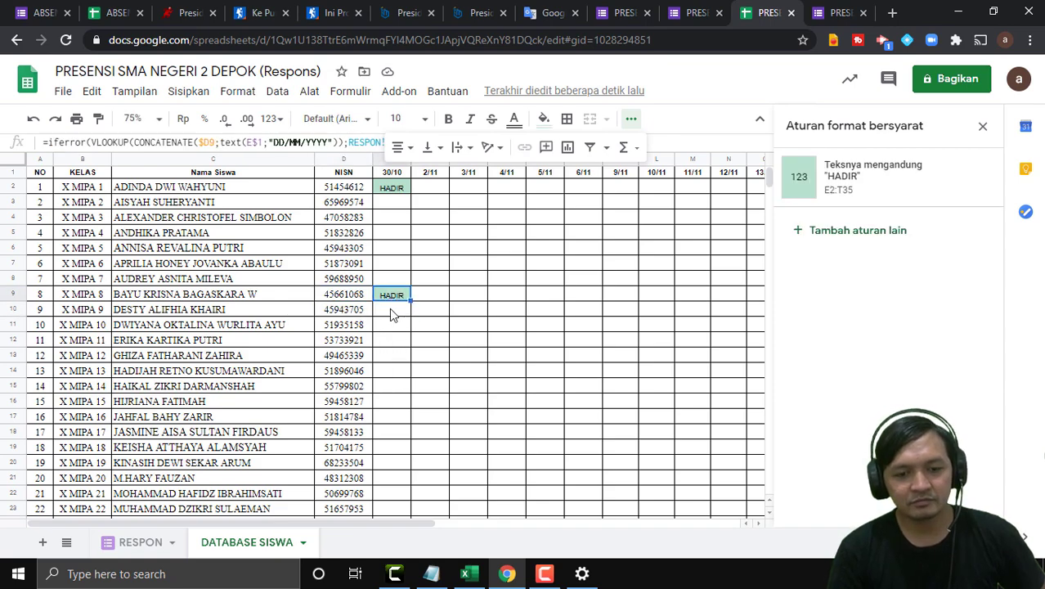
pyautogui.click(386, 394)
pyautogui.scroll(-2, 388, 413)
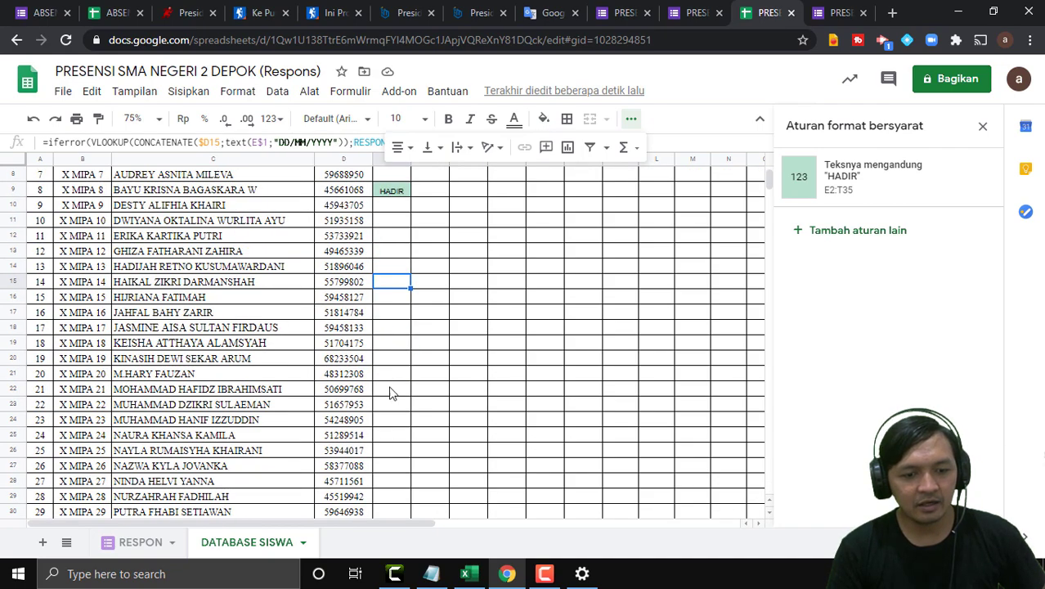
pyautogui.scroll(2, 391, 396)
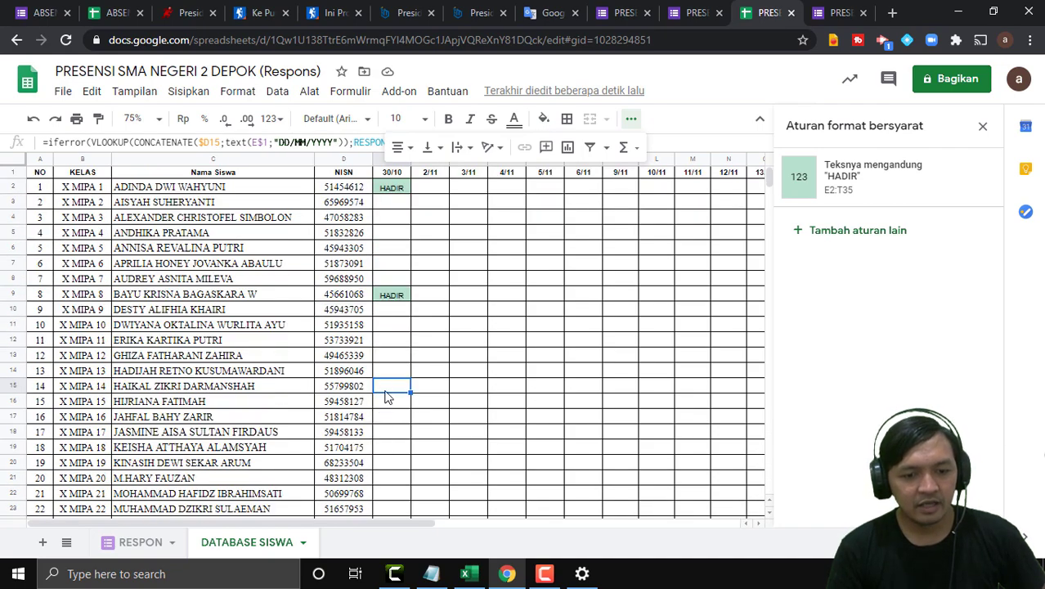
# Select the NISN in D15 for copying, then return to the form's thank-you page.
pyautogui.click(625, 13)
pyautogui.click(703, 11)
pyautogui.click(760, 12)
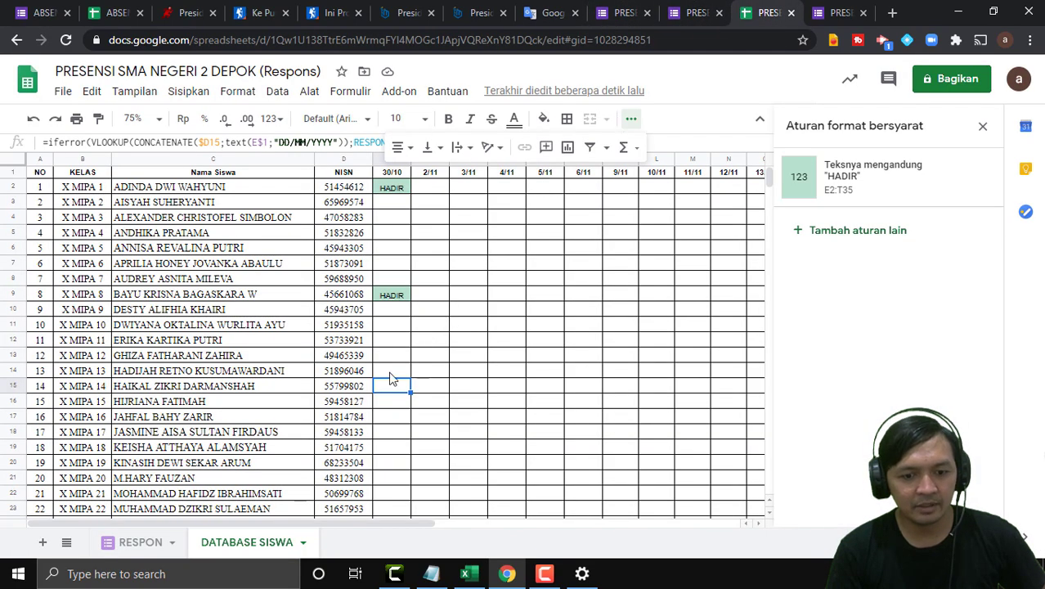
pyautogui.click(344, 386)
pyautogui.moveTo(86, 142); pyautogui.dragTo(59, 142)
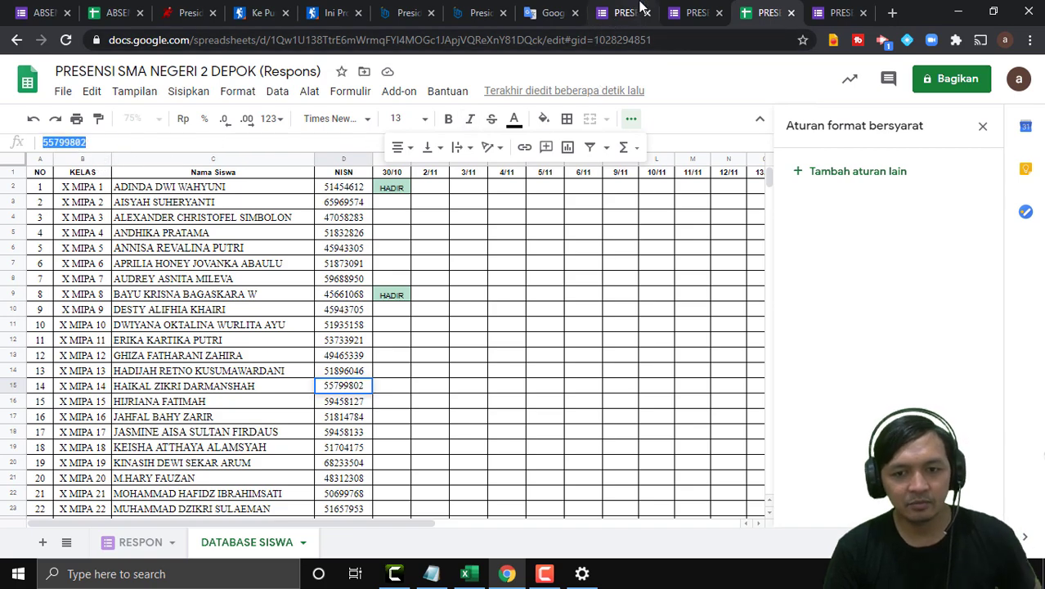
pyautogui.click(625, 12)
pyautogui.click(692, 8)
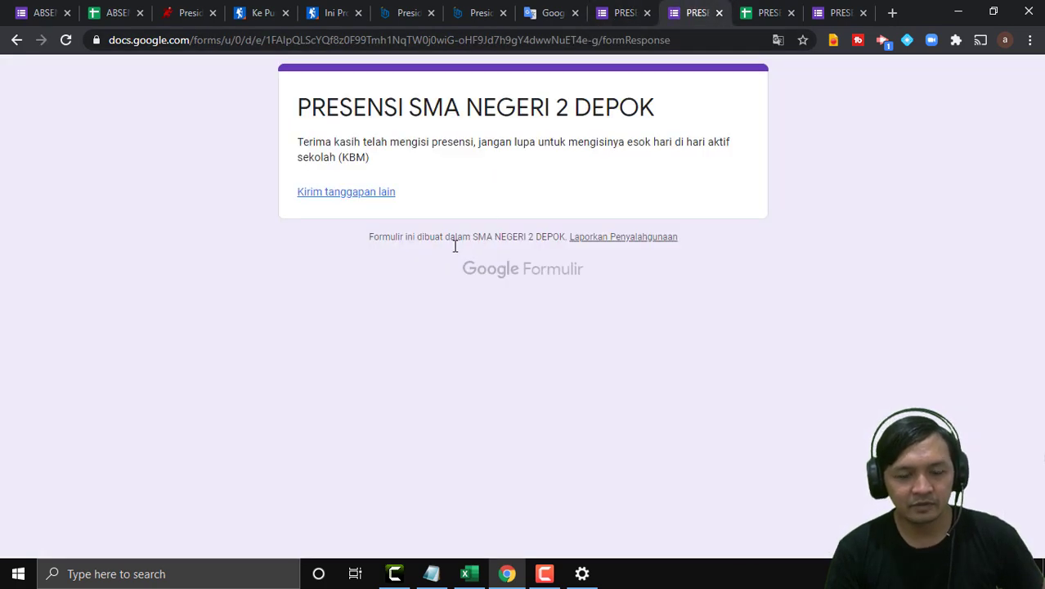
# Start a new response with the student's e-mail, the pasted NISN, and their name.
pyautogui.click(322, 192)
pyautogui.click(360, 237)
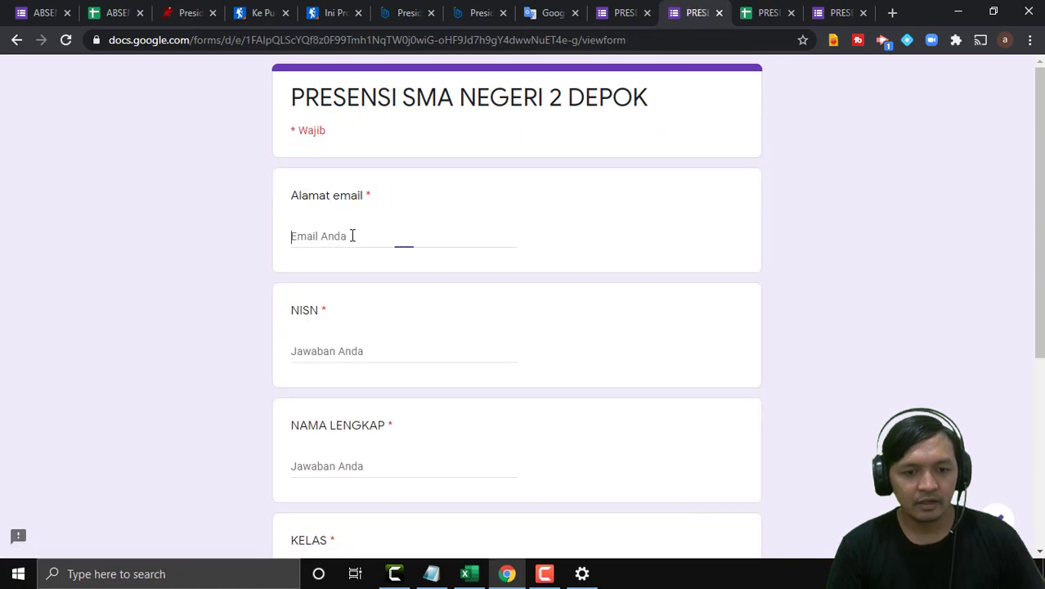
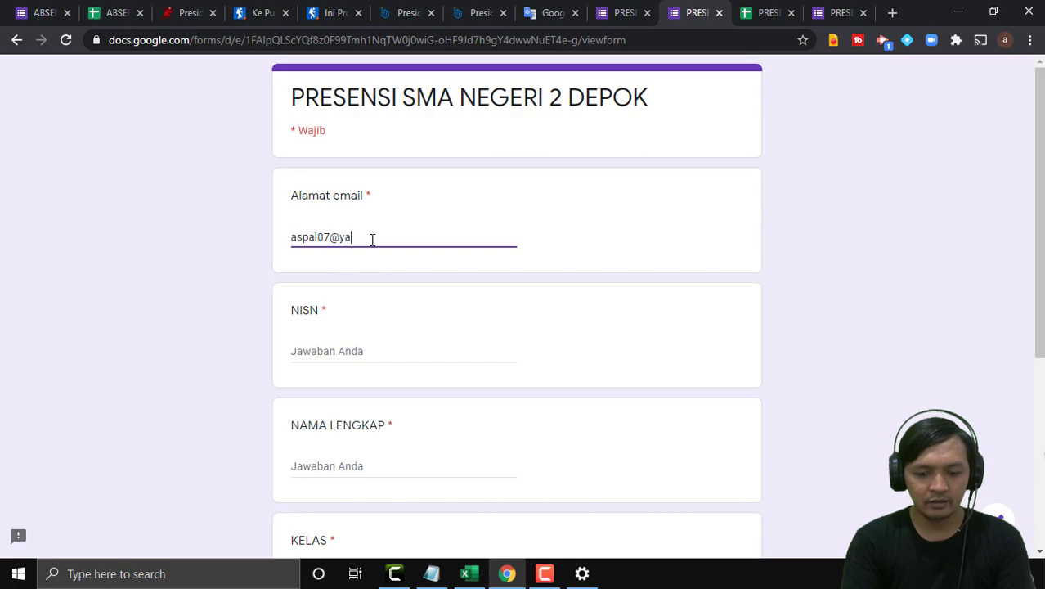
pyautogui.click(351, 352)
pyautogui.scroll(-2, 380, 357)
pyautogui.click(330, 313)
pyautogui.write('haikal')
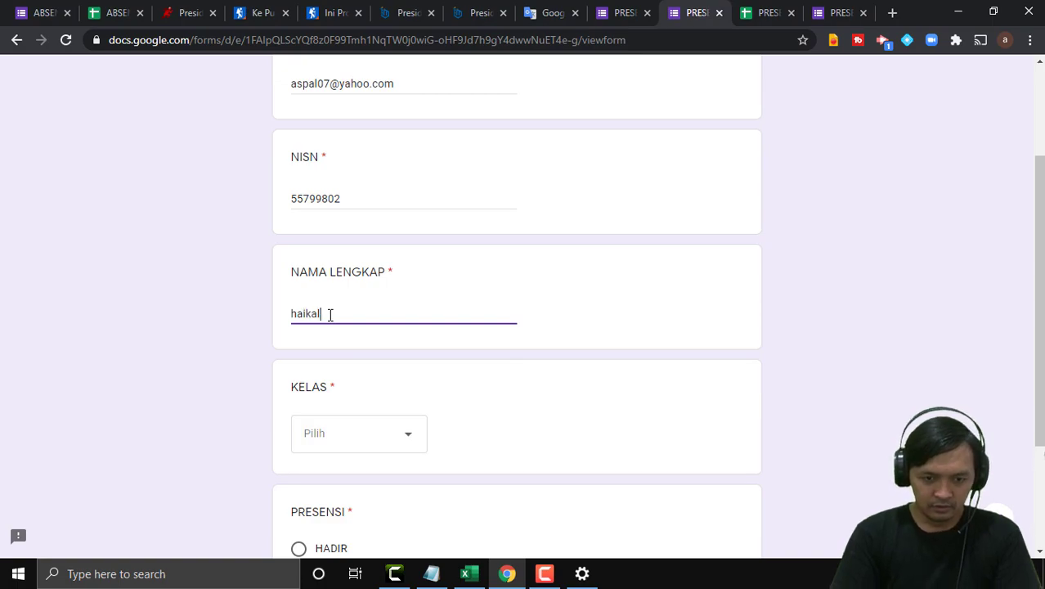
# Choose X MIPA 1, mark HADIR, submit, and go back to the spreadsheet.
pyautogui.click(408, 446)
pyautogui.click(343, 442)
pyautogui.scroll(-2, 370, 481)
pyautogui.click(299, 395)
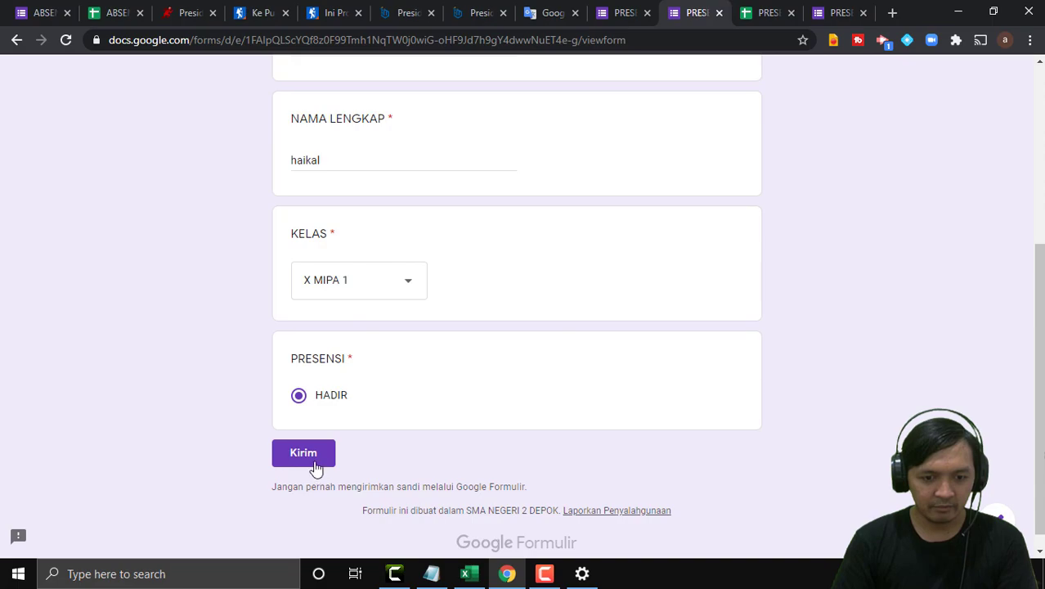
pyautogui.click(315, 458)
pyautogui.click(769, 12)
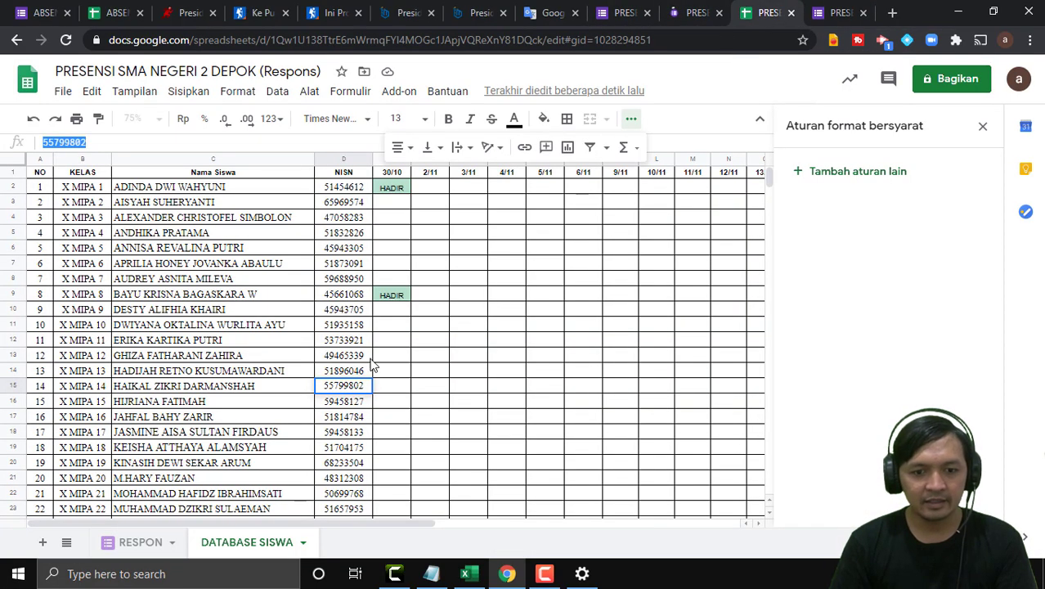
# Inspect the formulas in cells E17, F15 and H5.
pyautogui.click(392, 417)
pyautogui.click(447, 392)
pyautogui.scroll(-4, 470, 327)
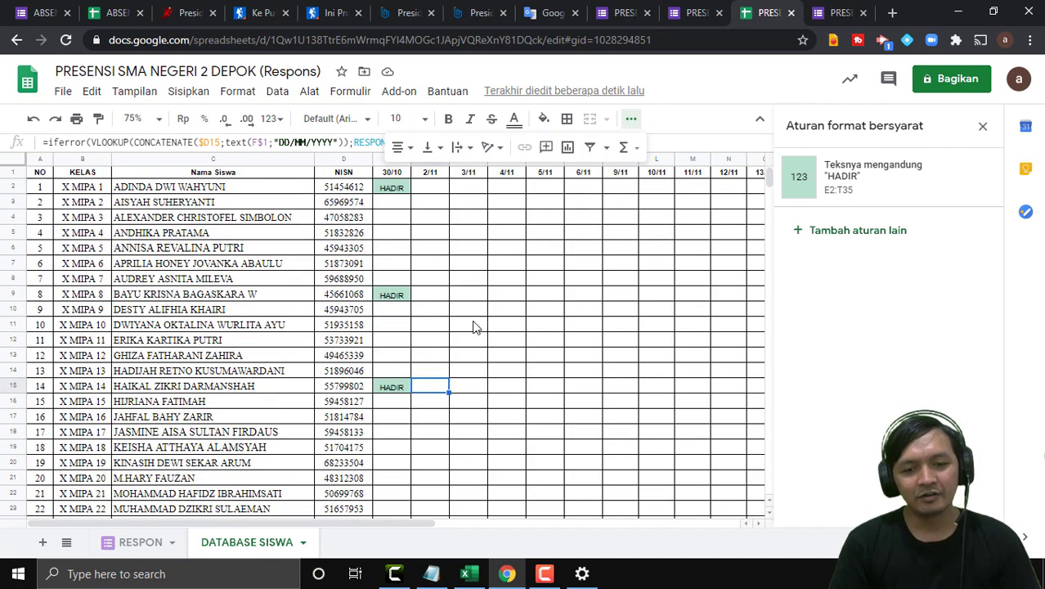
pyautogui.scroll(4, 472, 329)
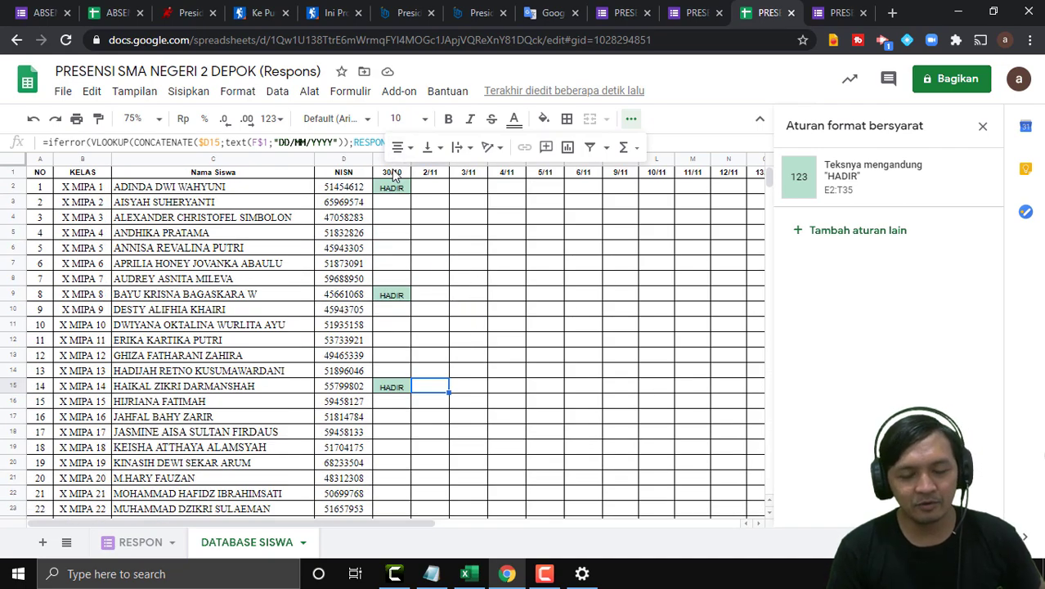
pyautogui.click(505, 233)
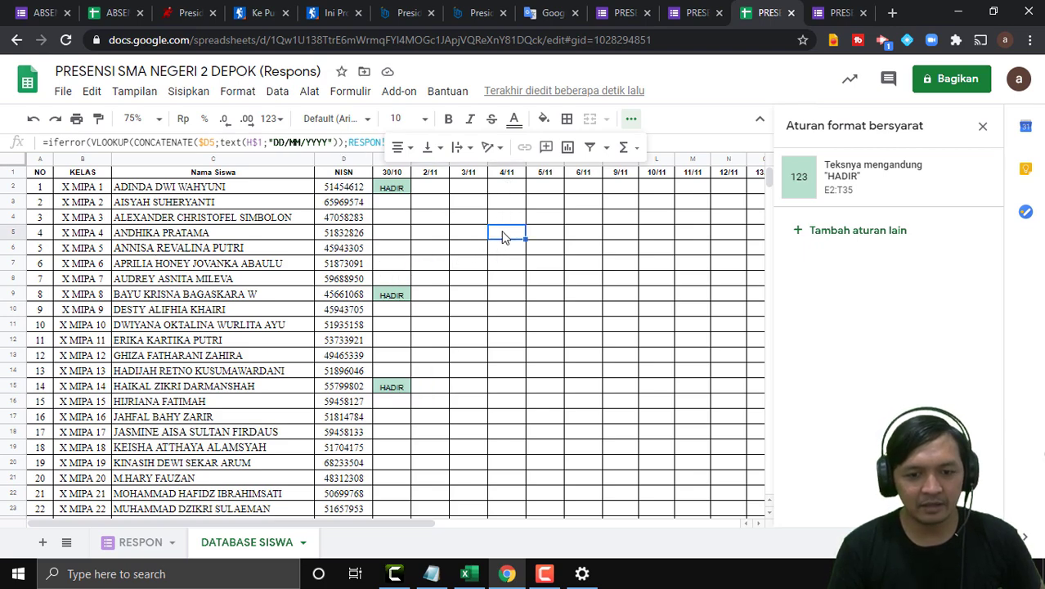
# Select the NISN in D5 for copying and switch back toward the form.
pyautogui.click(361, 234)
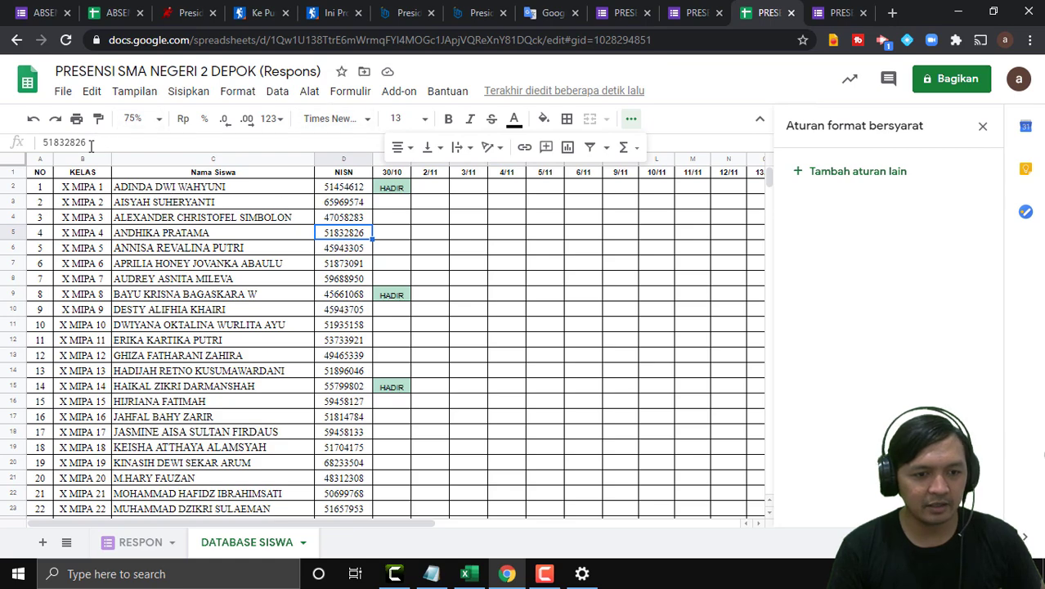
pyautogui.moveTo(87, 144); pyautogui.dragTo(23, 147)
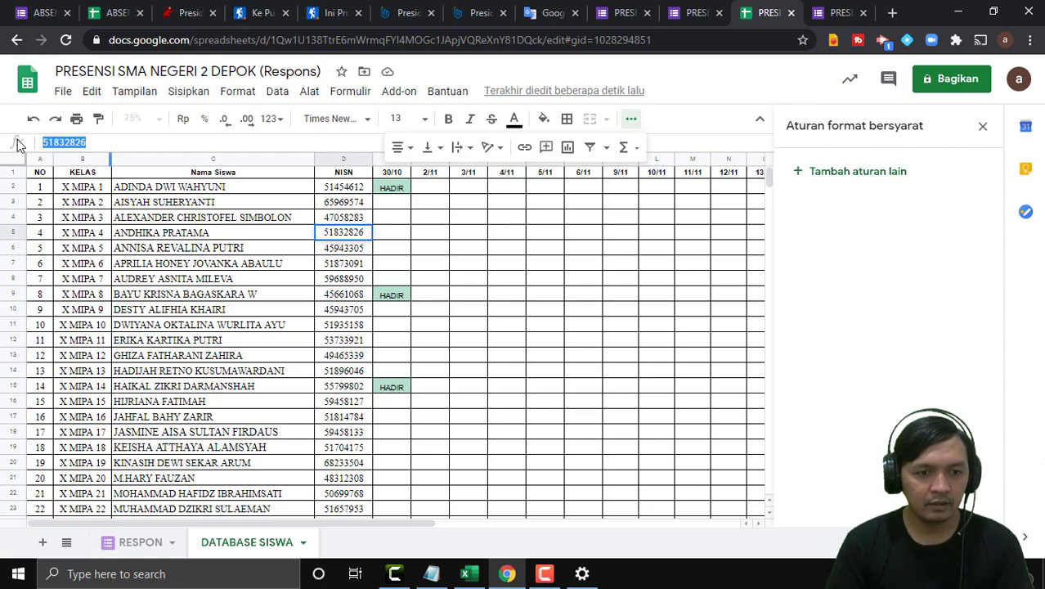
pyautogui.click(481, 12)
pyautogui.click(554, 12)
# Start another response and enter the student's e-mail and NISN.
pyautogui.click(687, 12)
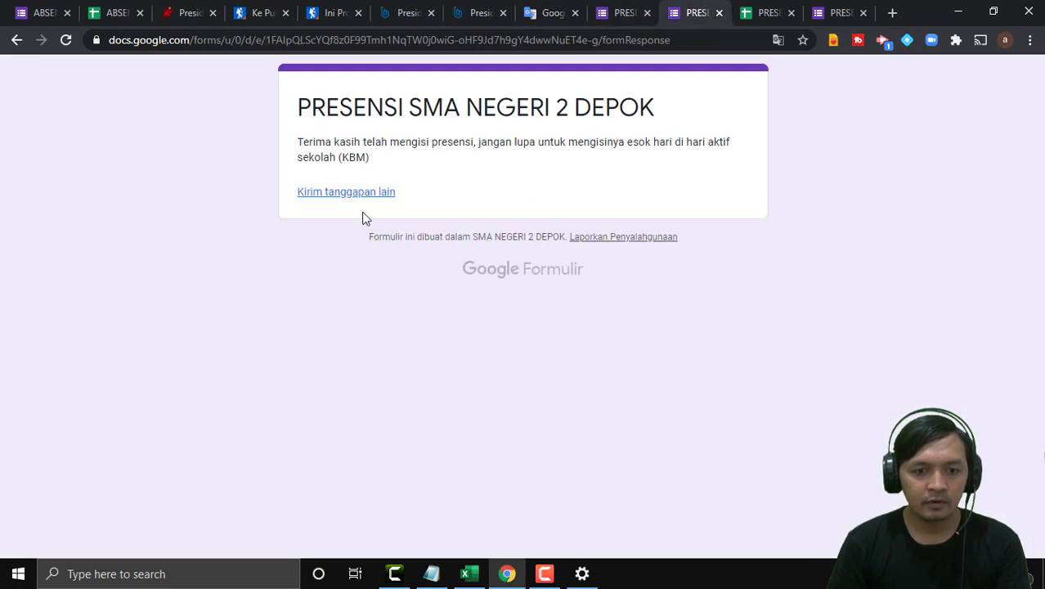
pyautogui.click(360, 195)
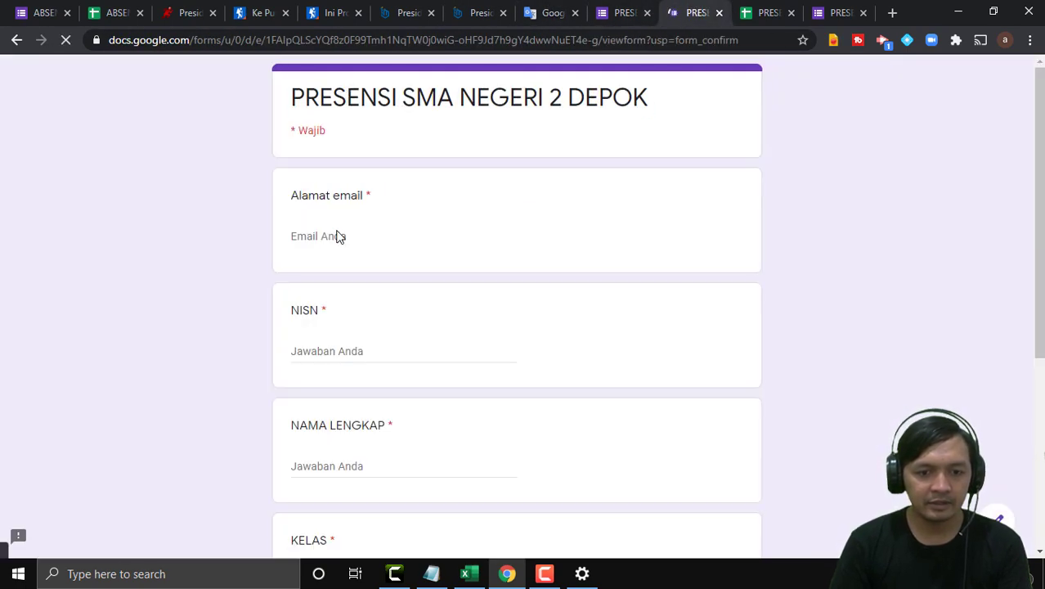
pyautogui.click(340, 234)
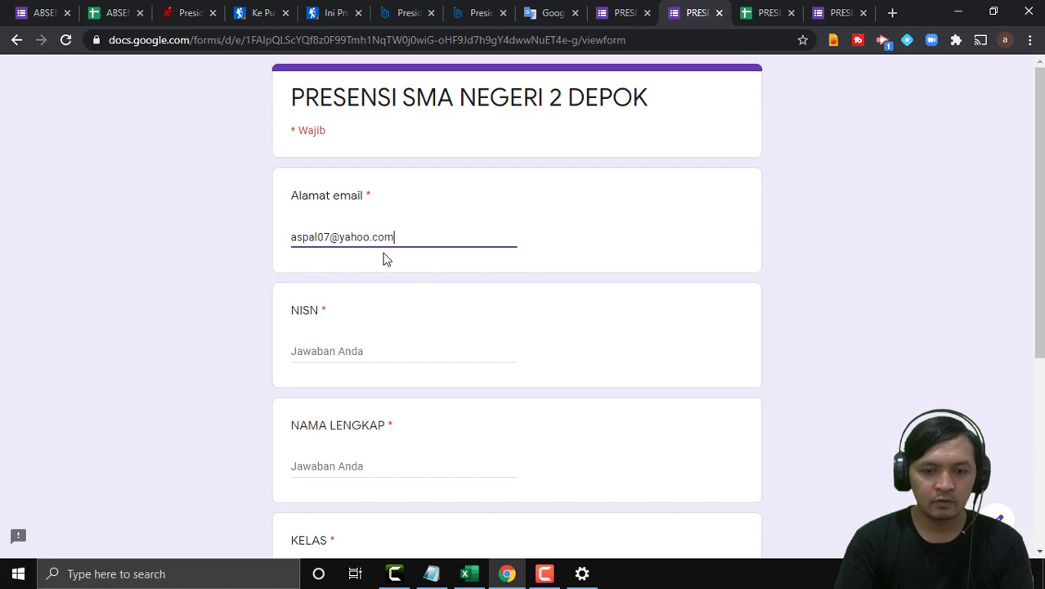
pyautogui.click(335, 352)
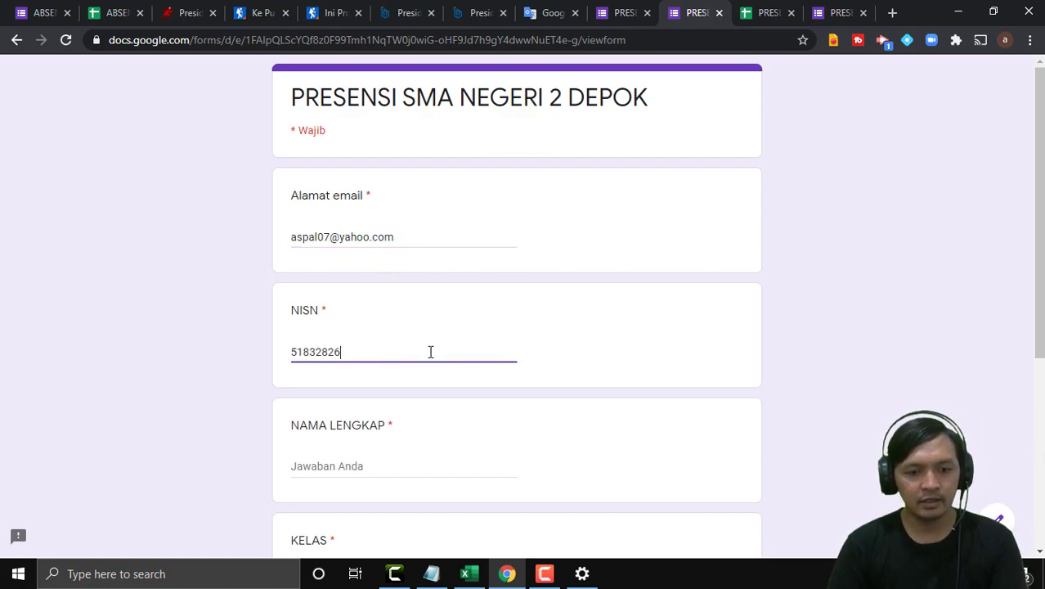
# Enter the student's full name, choose X MIPA 1, mark HADIR, submit, and return to Sheets.
pyautogui.scroll(-3, 343, 434)
pyautogui.click(341, 239)
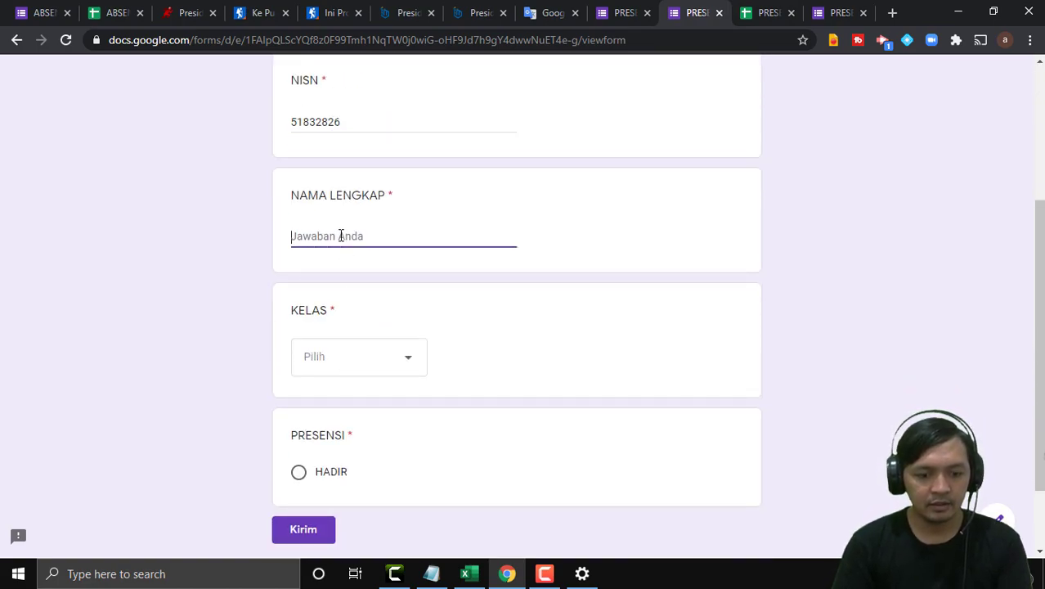
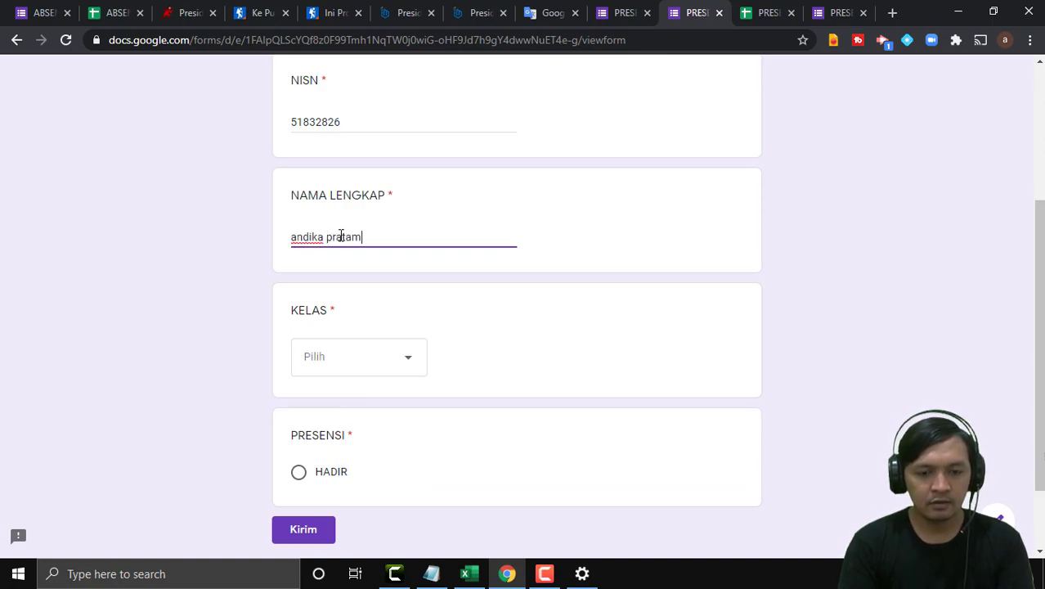
pyautogui.click(385, 364)
pyautogui.click(338, 403)
pyautogui.scroll(-2, 356, 368)
pyautogui.click(299, 399)
pyautogui.click(301, 454)
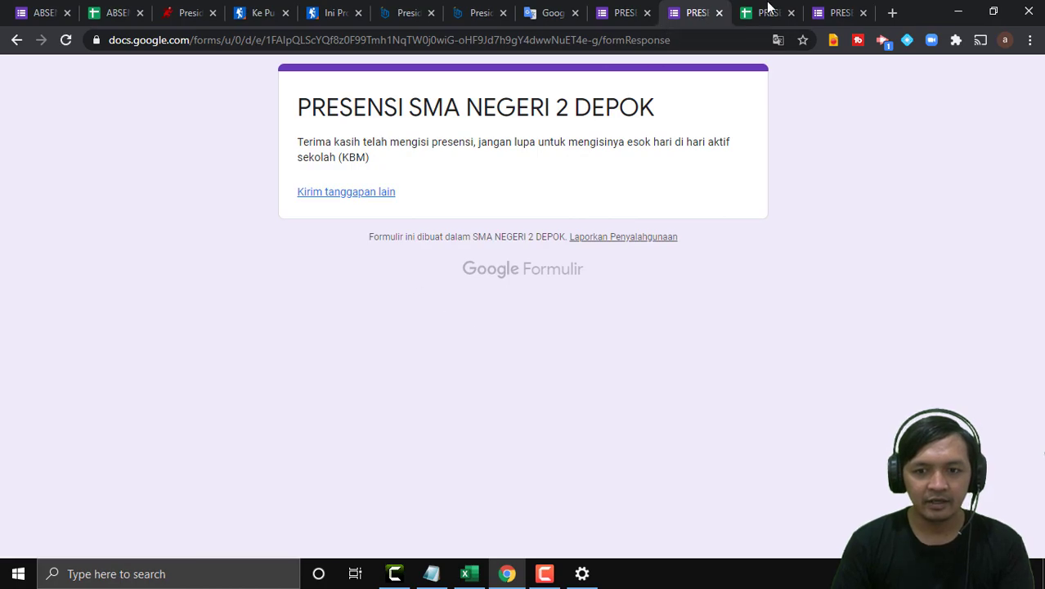
pyautogui.click(768, 11)
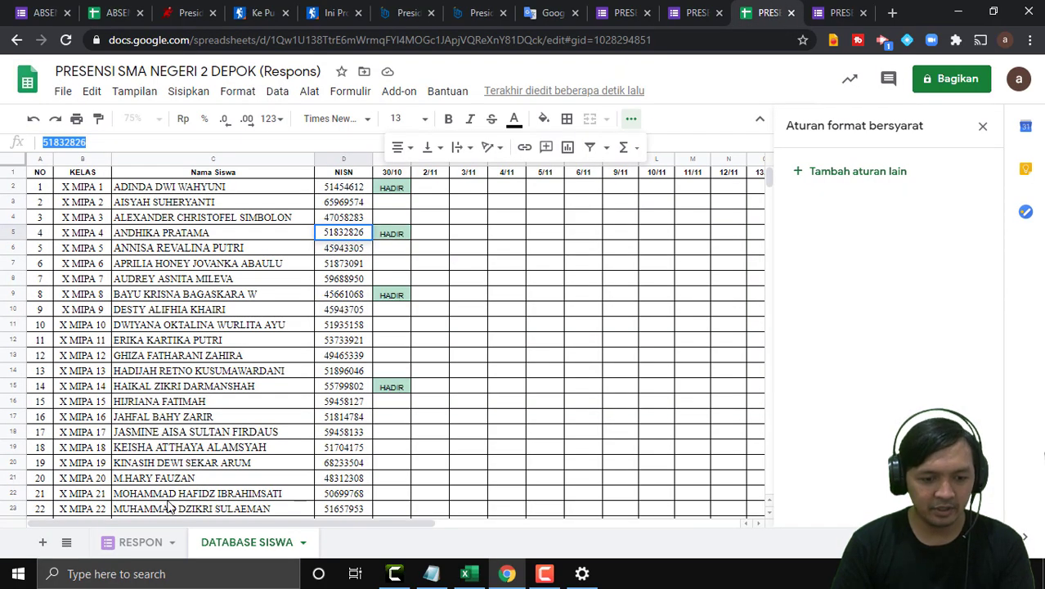
# View the RESPON sheet at 100% zoom.
pyautogui.click(145, 541)
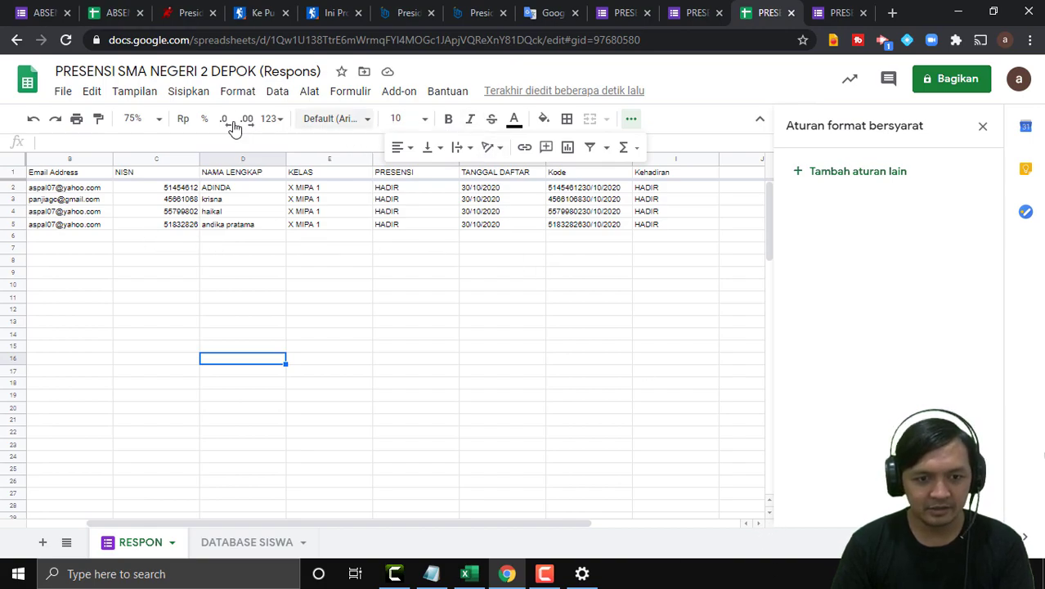
pyautogui.click(161, 119)
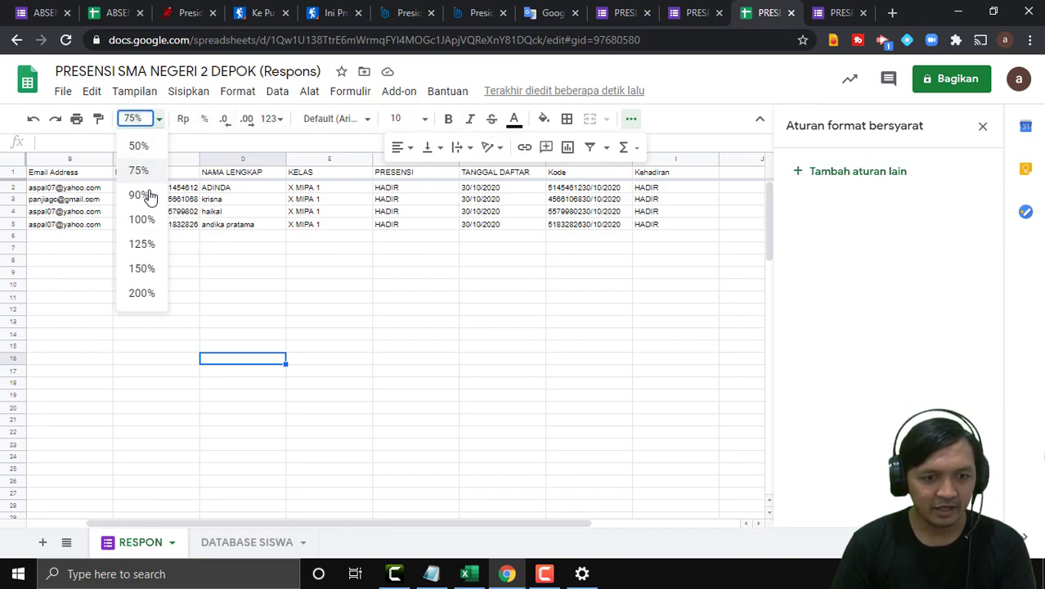
pyautogui.click(155, 217)
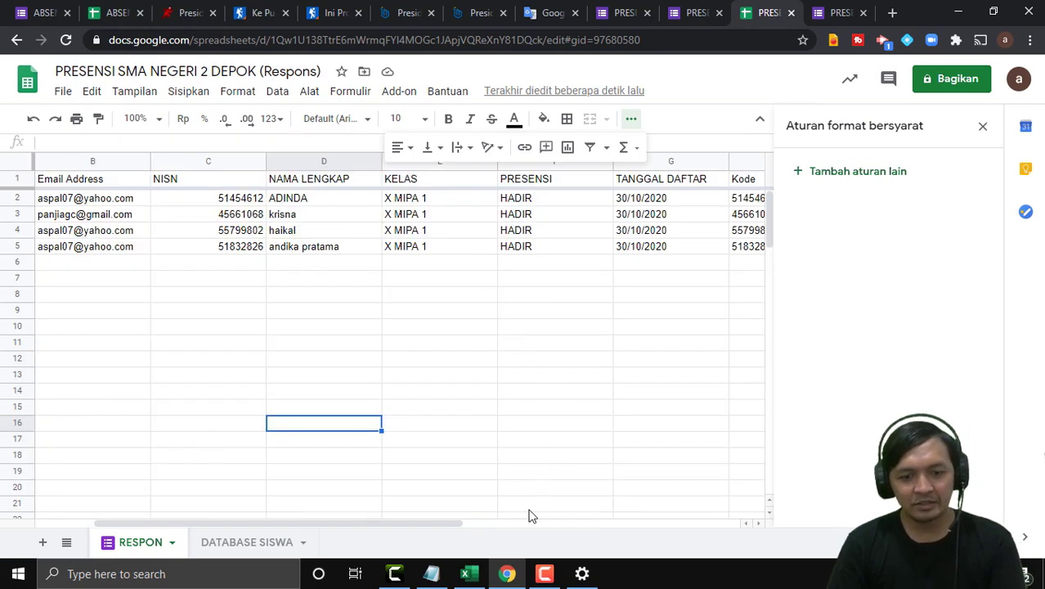
pyautogui.moveTo(423, 524); pyautogui.dragTo(323, 521)
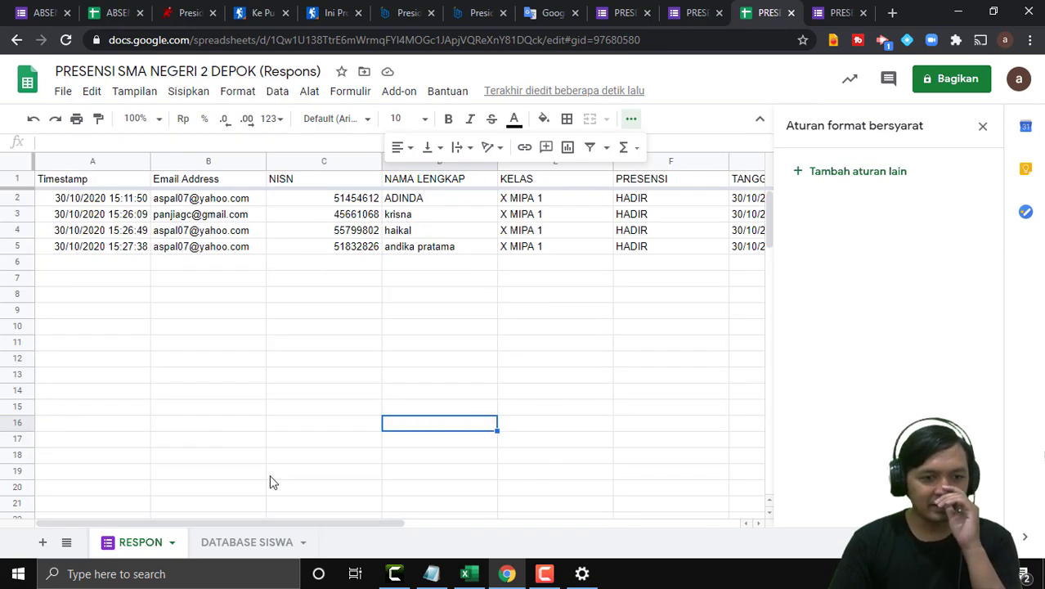
# Change the A5 timestamp to 04/11/2020 and return to DATABASE SISWA.
pyautogui.doubleClick(72, 249)
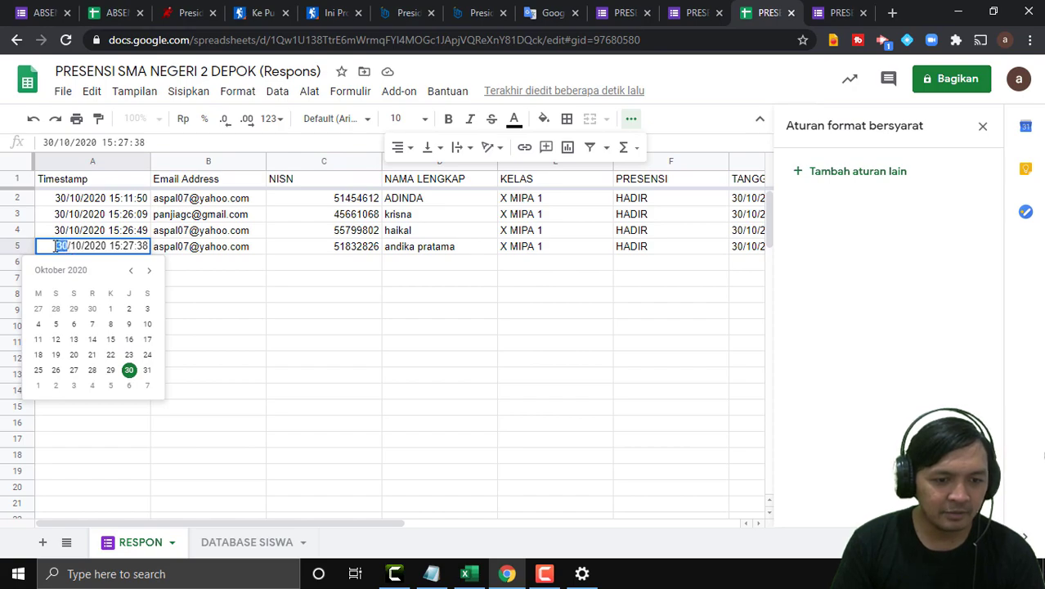
pyautogui.write('4')
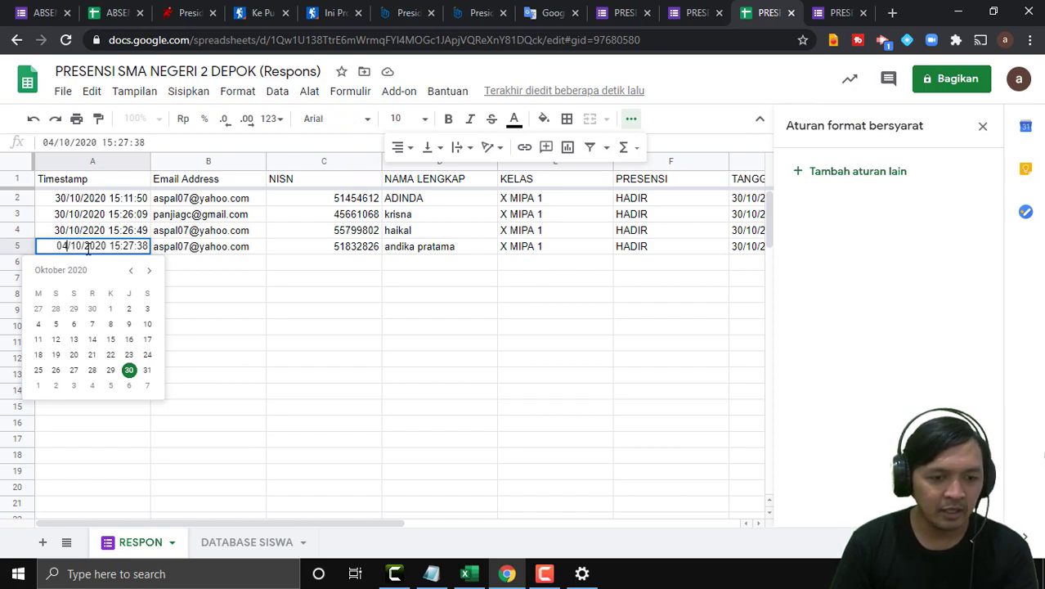
pyautogui.press('BackSpace')
pyautogui.write('1')
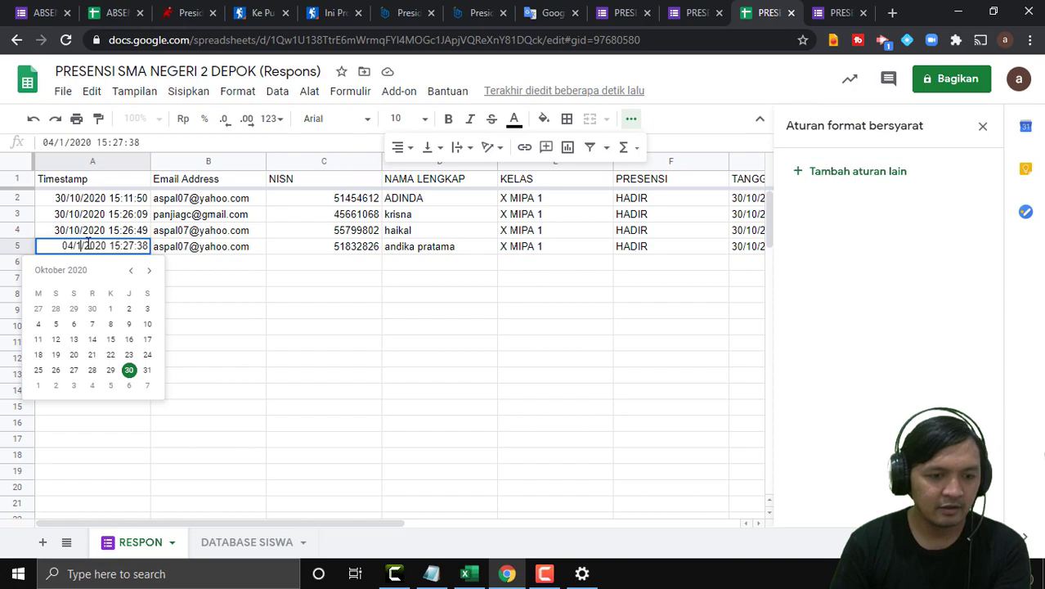
pyautogui.click(206, 285)
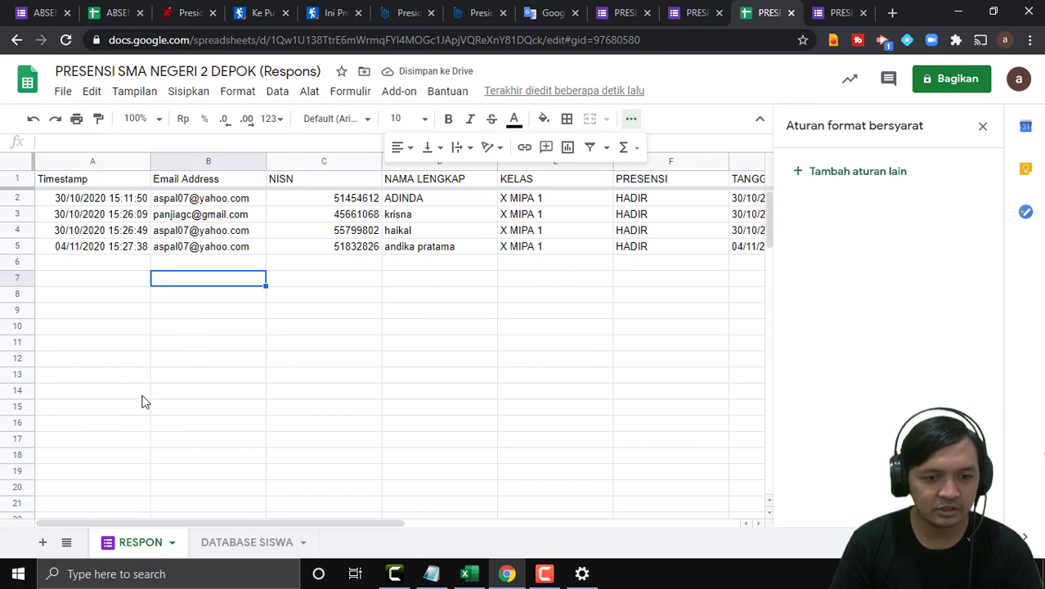
pyautogui.click(270, 542)
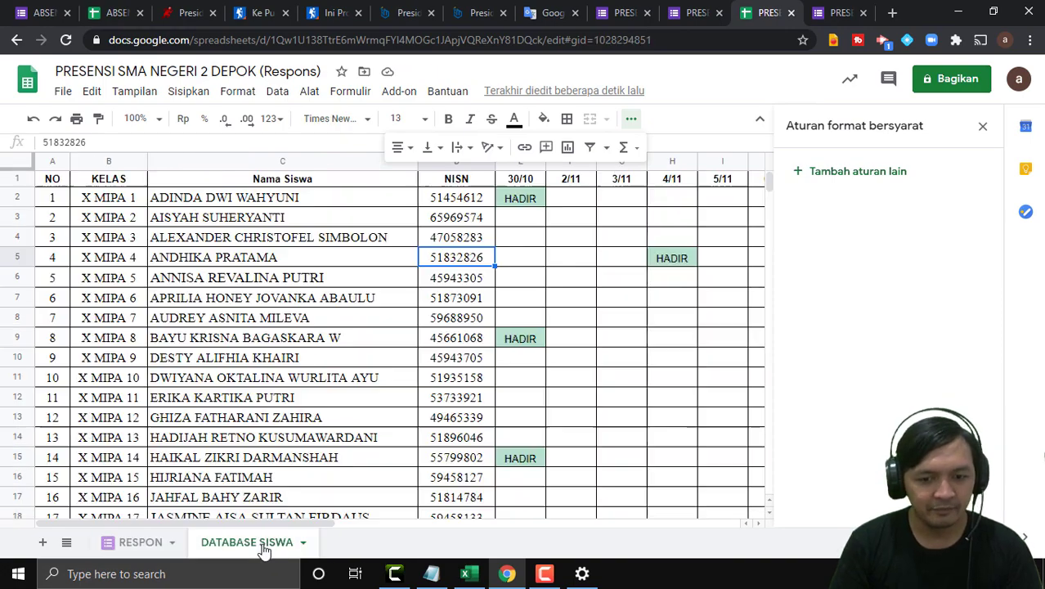
# Inspect the VLOOKUP formulas in H5 and H12, then bring up the Notepad notes.
pyautogui.click(678, 262)
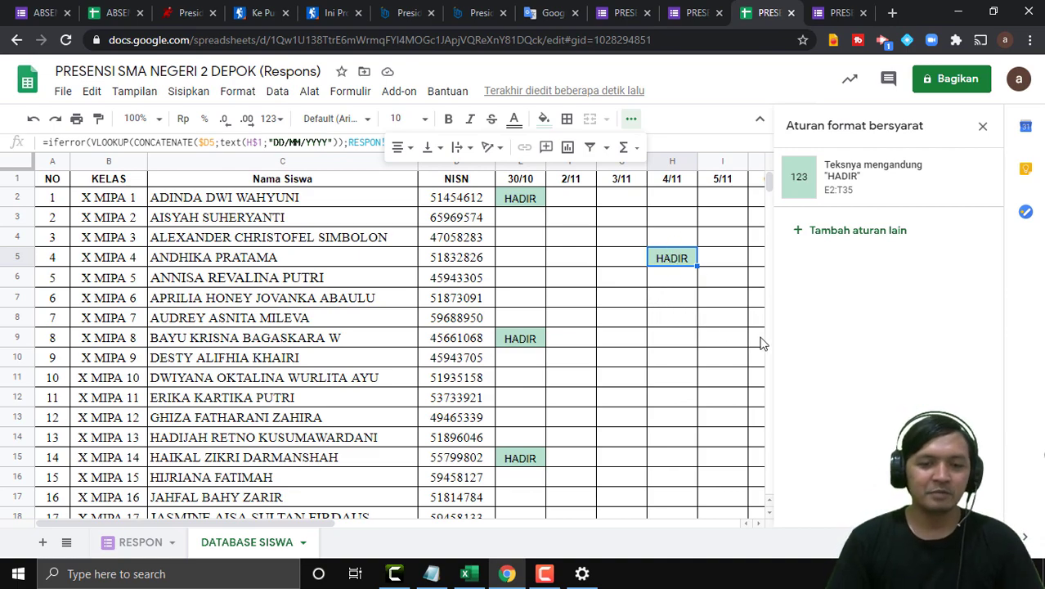
pyautogui.click(651, 396)
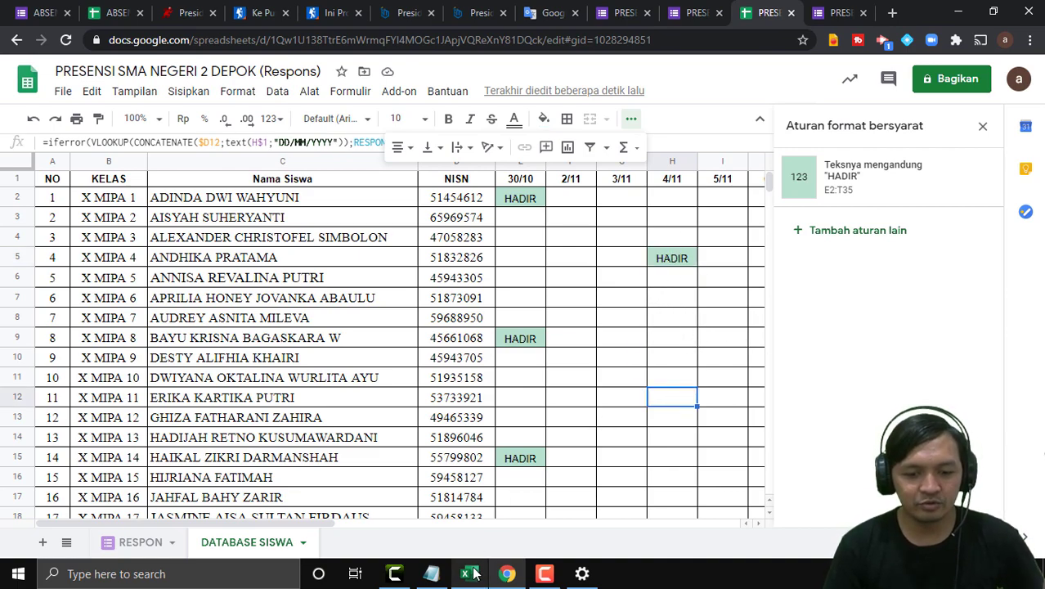
pyautogui.click(440, 574)
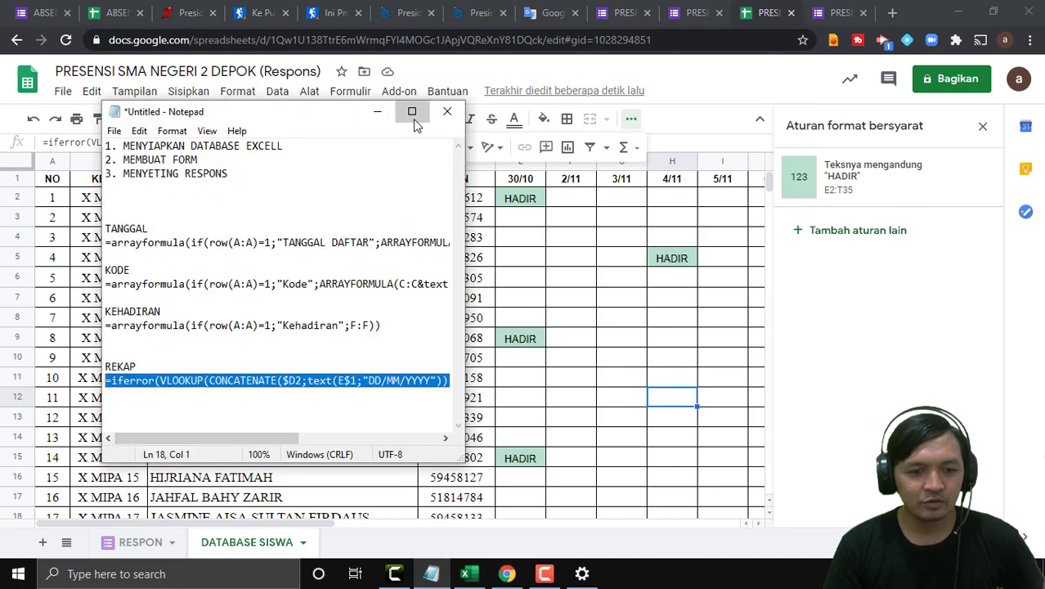
# Resize the Notepad window and delete the blank line above REKAP.
pyautogui.click(411, 110)
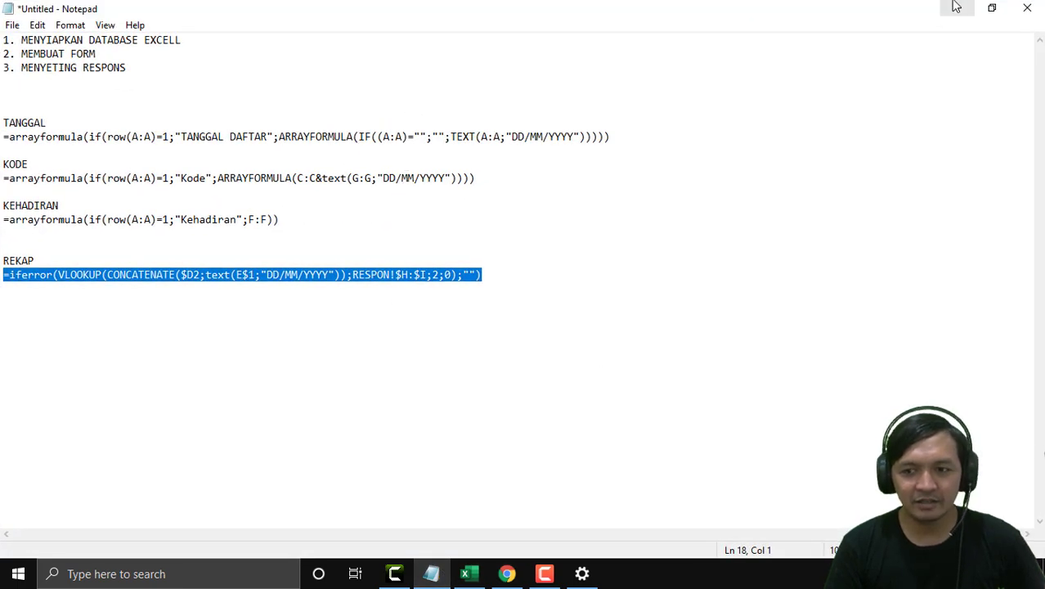
pyautogui.click(992, 8)
pyautogui.moveTo(284, 436); pyautogui.dragTo(231, 474)
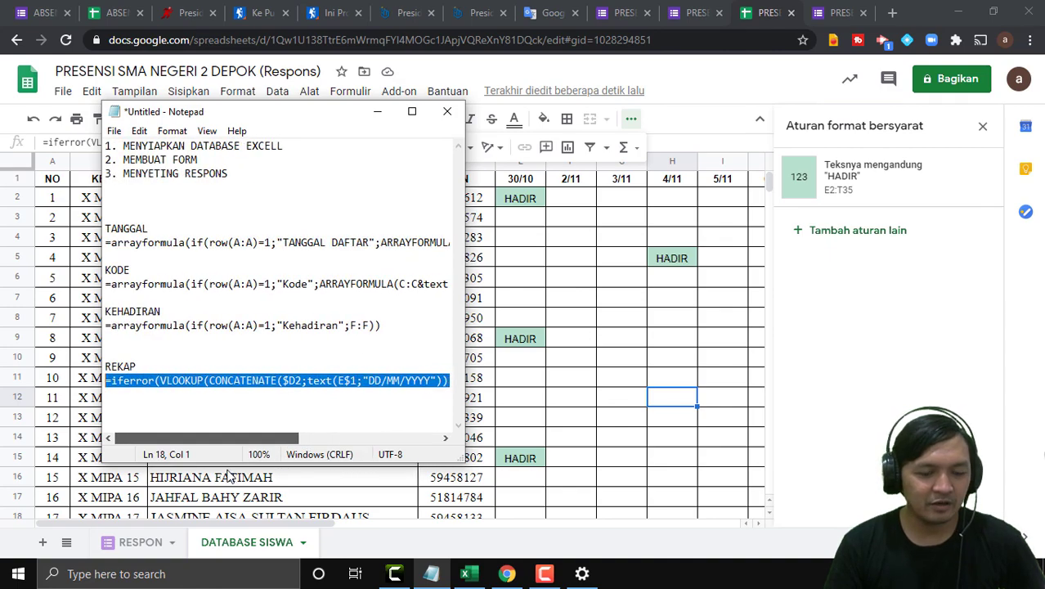
pyautogui.click(127, 349)
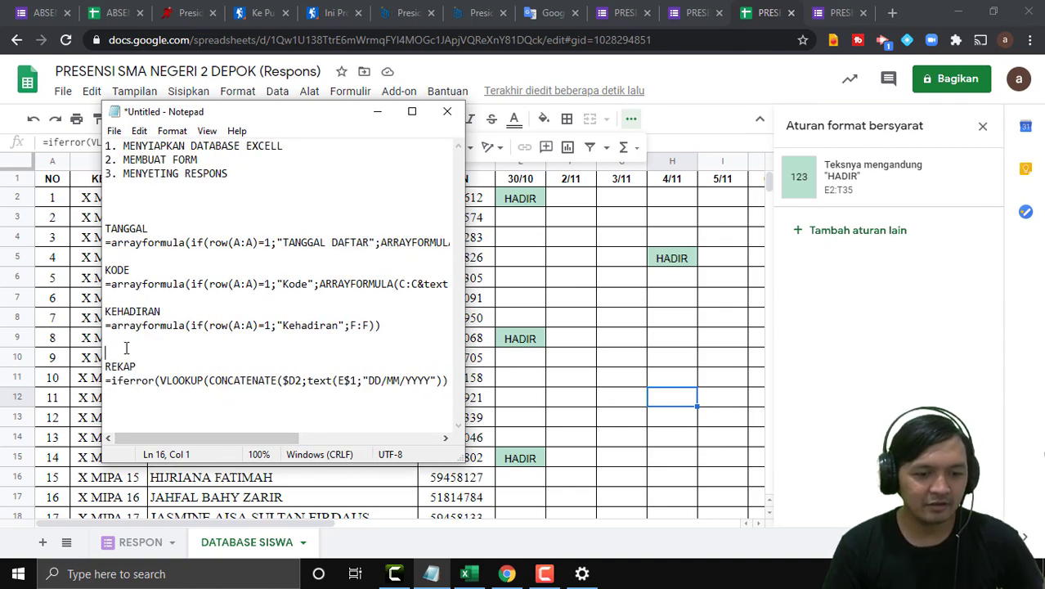
pyautogui.press('Delete')
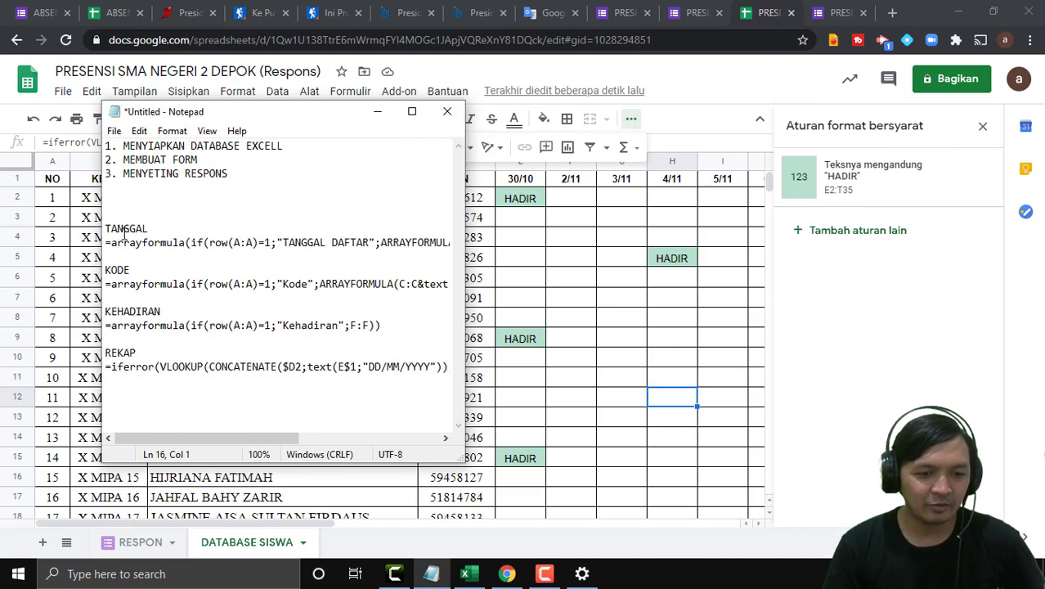
# Select the formula notes from TANGGAL to REKAP, then minimise Notepad.
pyautogui.moveTo(449, 366); pyautogui.dragTo(98, 224)
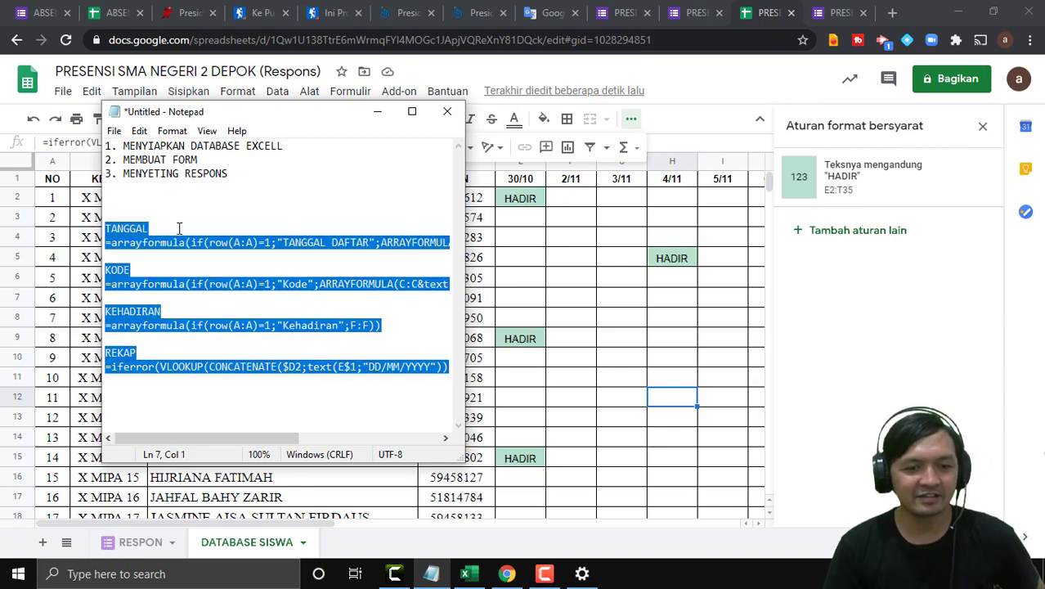
pyautogui.click(423, 378)
pyautogui.moveTo(451, 365); pyautogui.dragTo(100, 222)
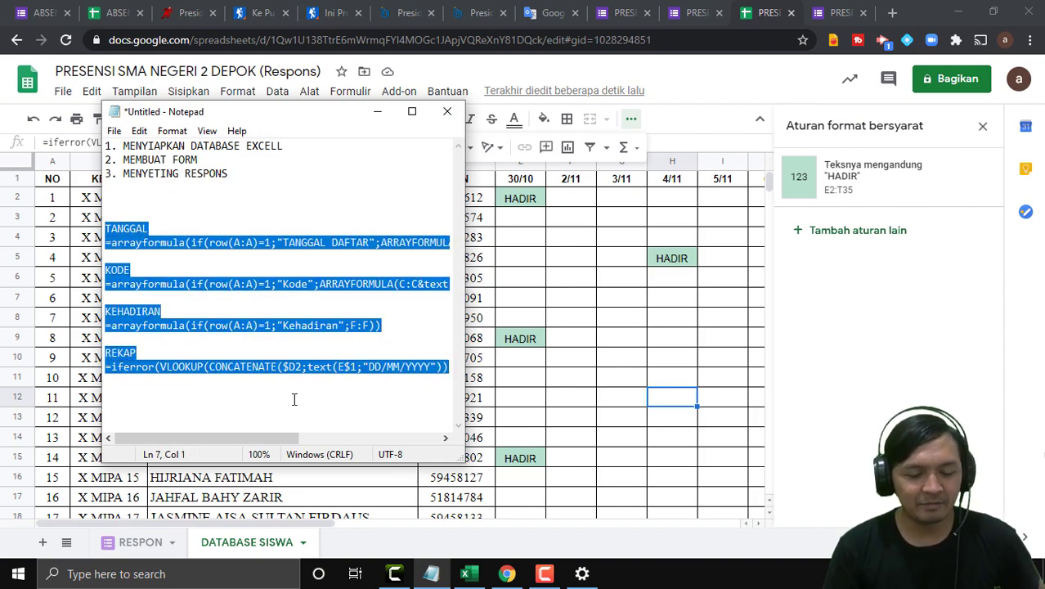
pyautogui.click(317, 404)
pyautogui.moveTo(449, 366); pyautogui.dragTo(99, 234)
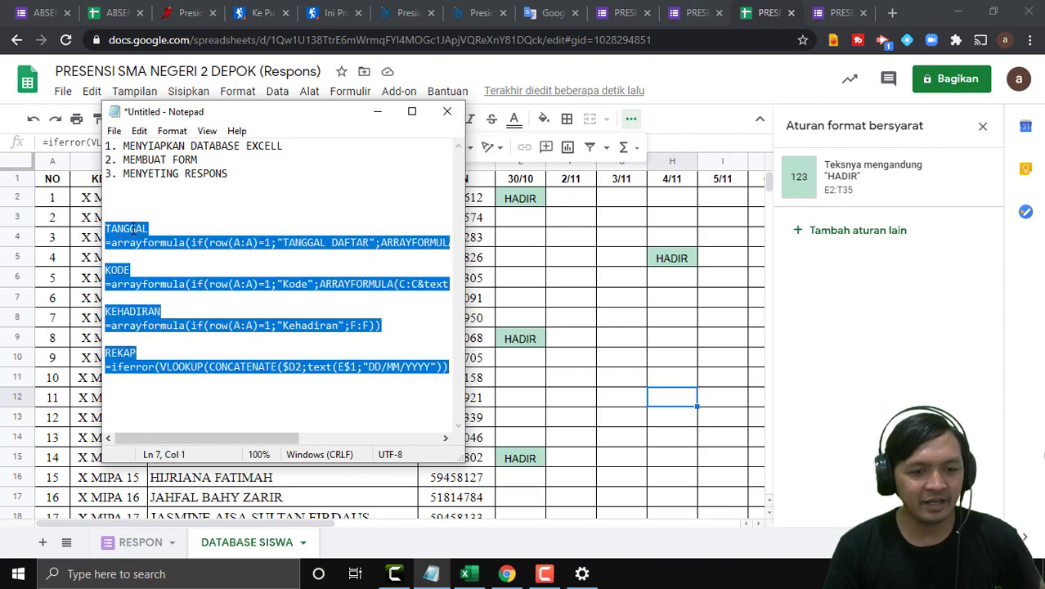
pyautogui.click(170, 214)
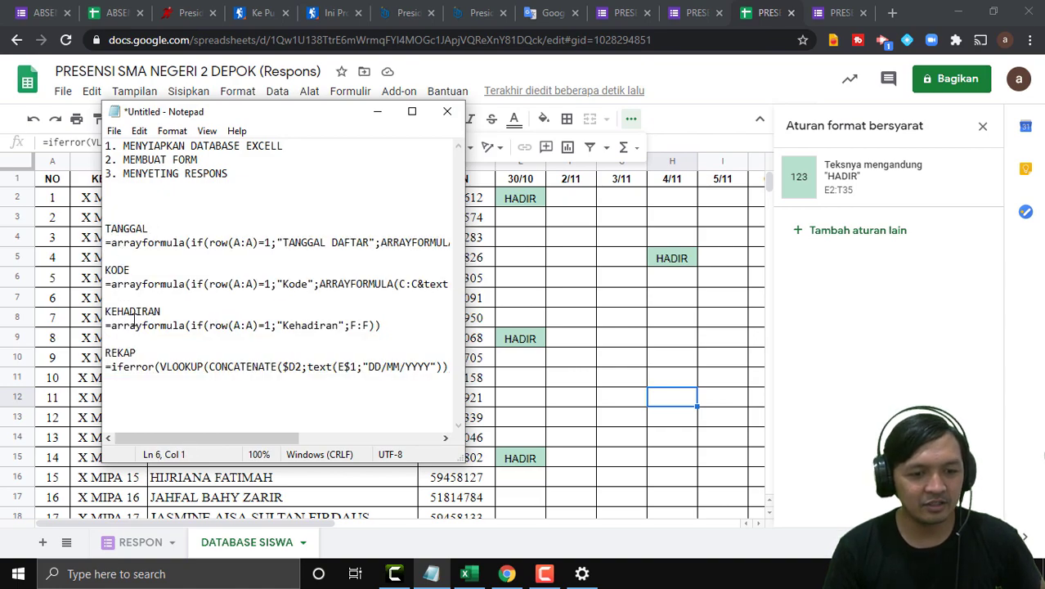
pyautogui.moveTo(453, 366); pyautogui.dragTo(104, 225)
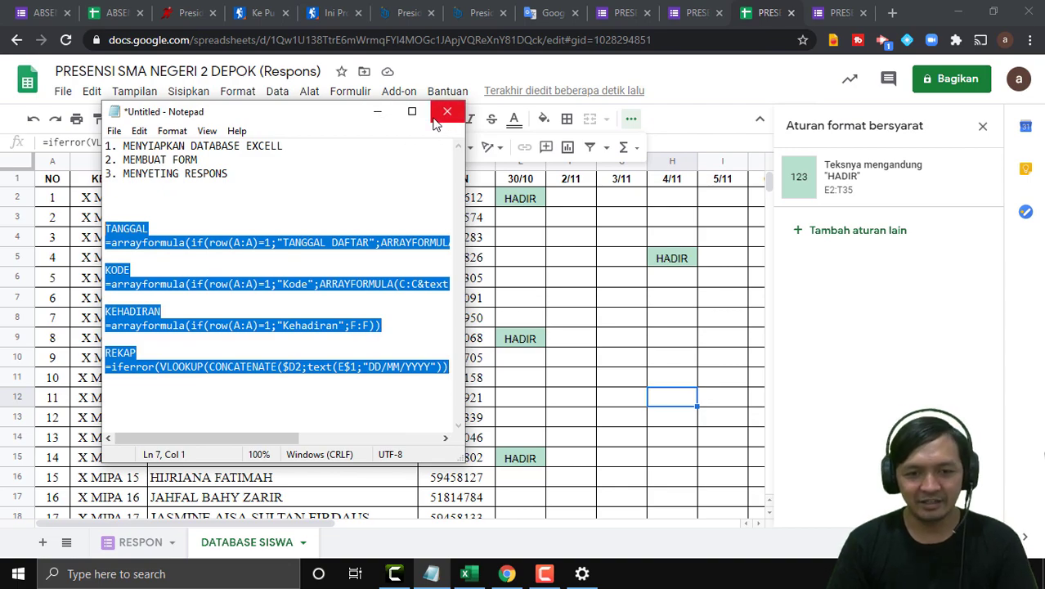
pyautogui.click(377, 114)
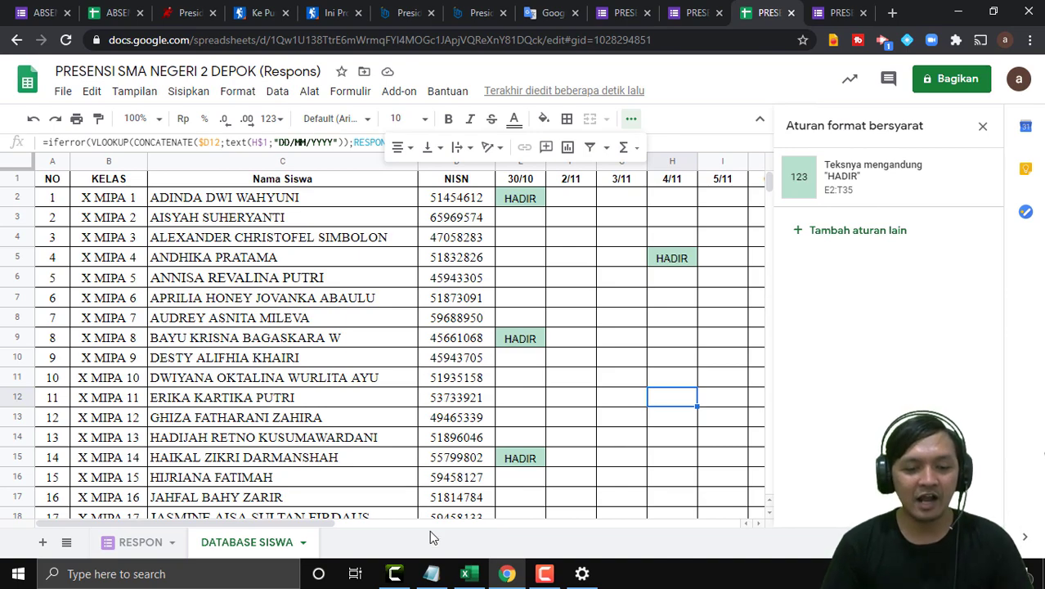
pyautogui.moveTo(301, 522); pyautogui.dragTo(196, 501)
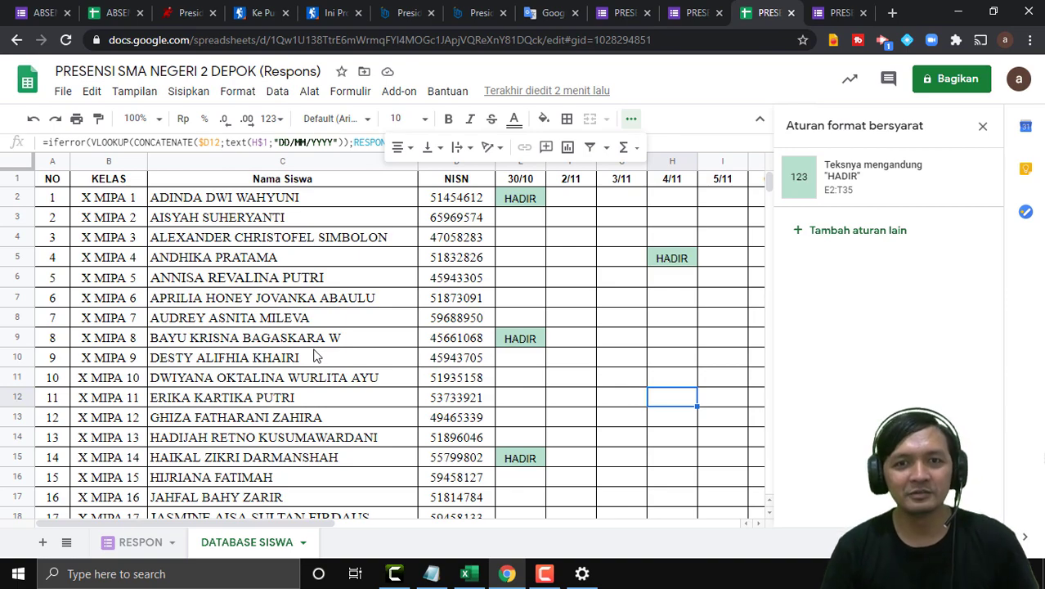
pyautogui.click(544, 574)
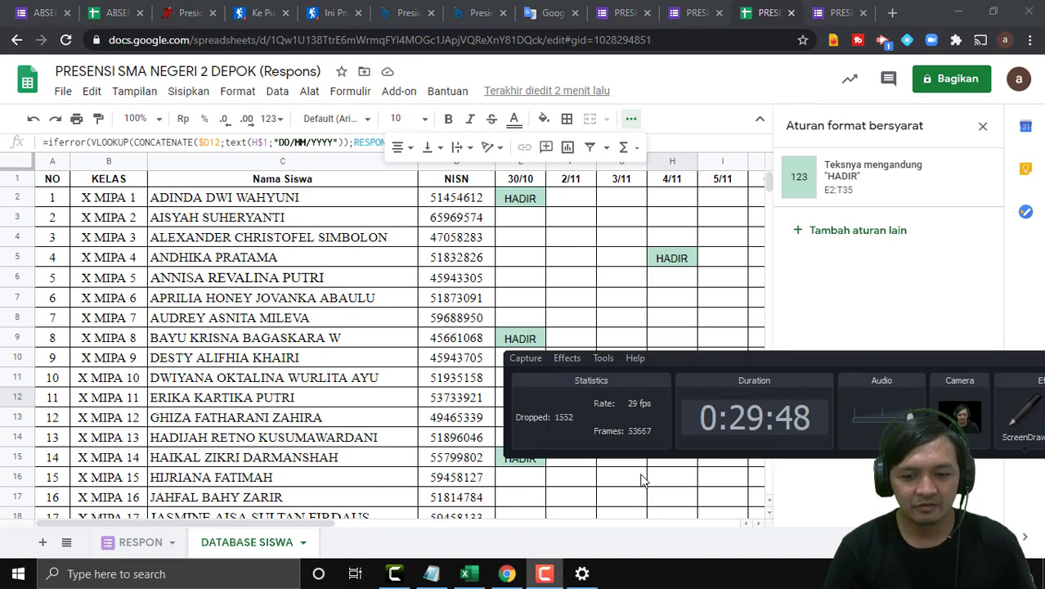